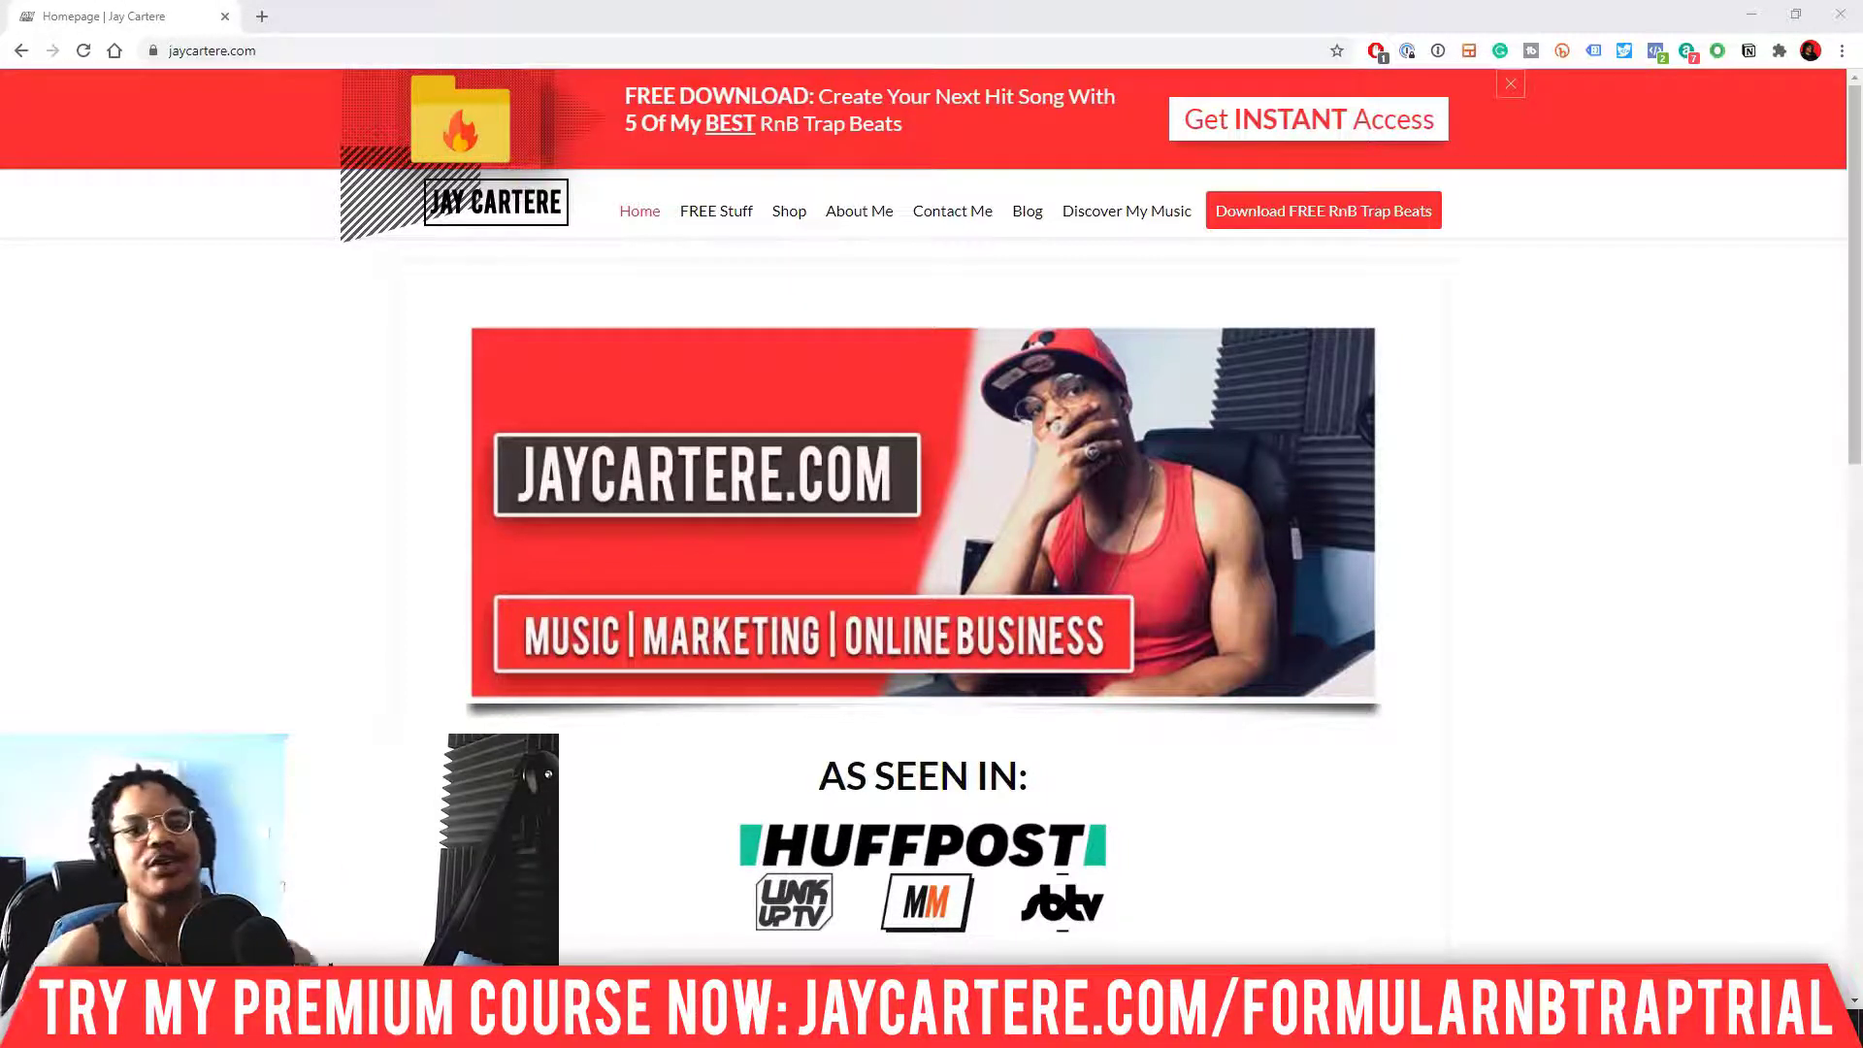
Switch from the browser to FL Studio and move the channel rack slightly within the workspace
click(1747, 18)
mouse_move(1101, 318)
mouse_down()
mouse_move(848, 275)
mouse_move(989, 279)
mouse_up()
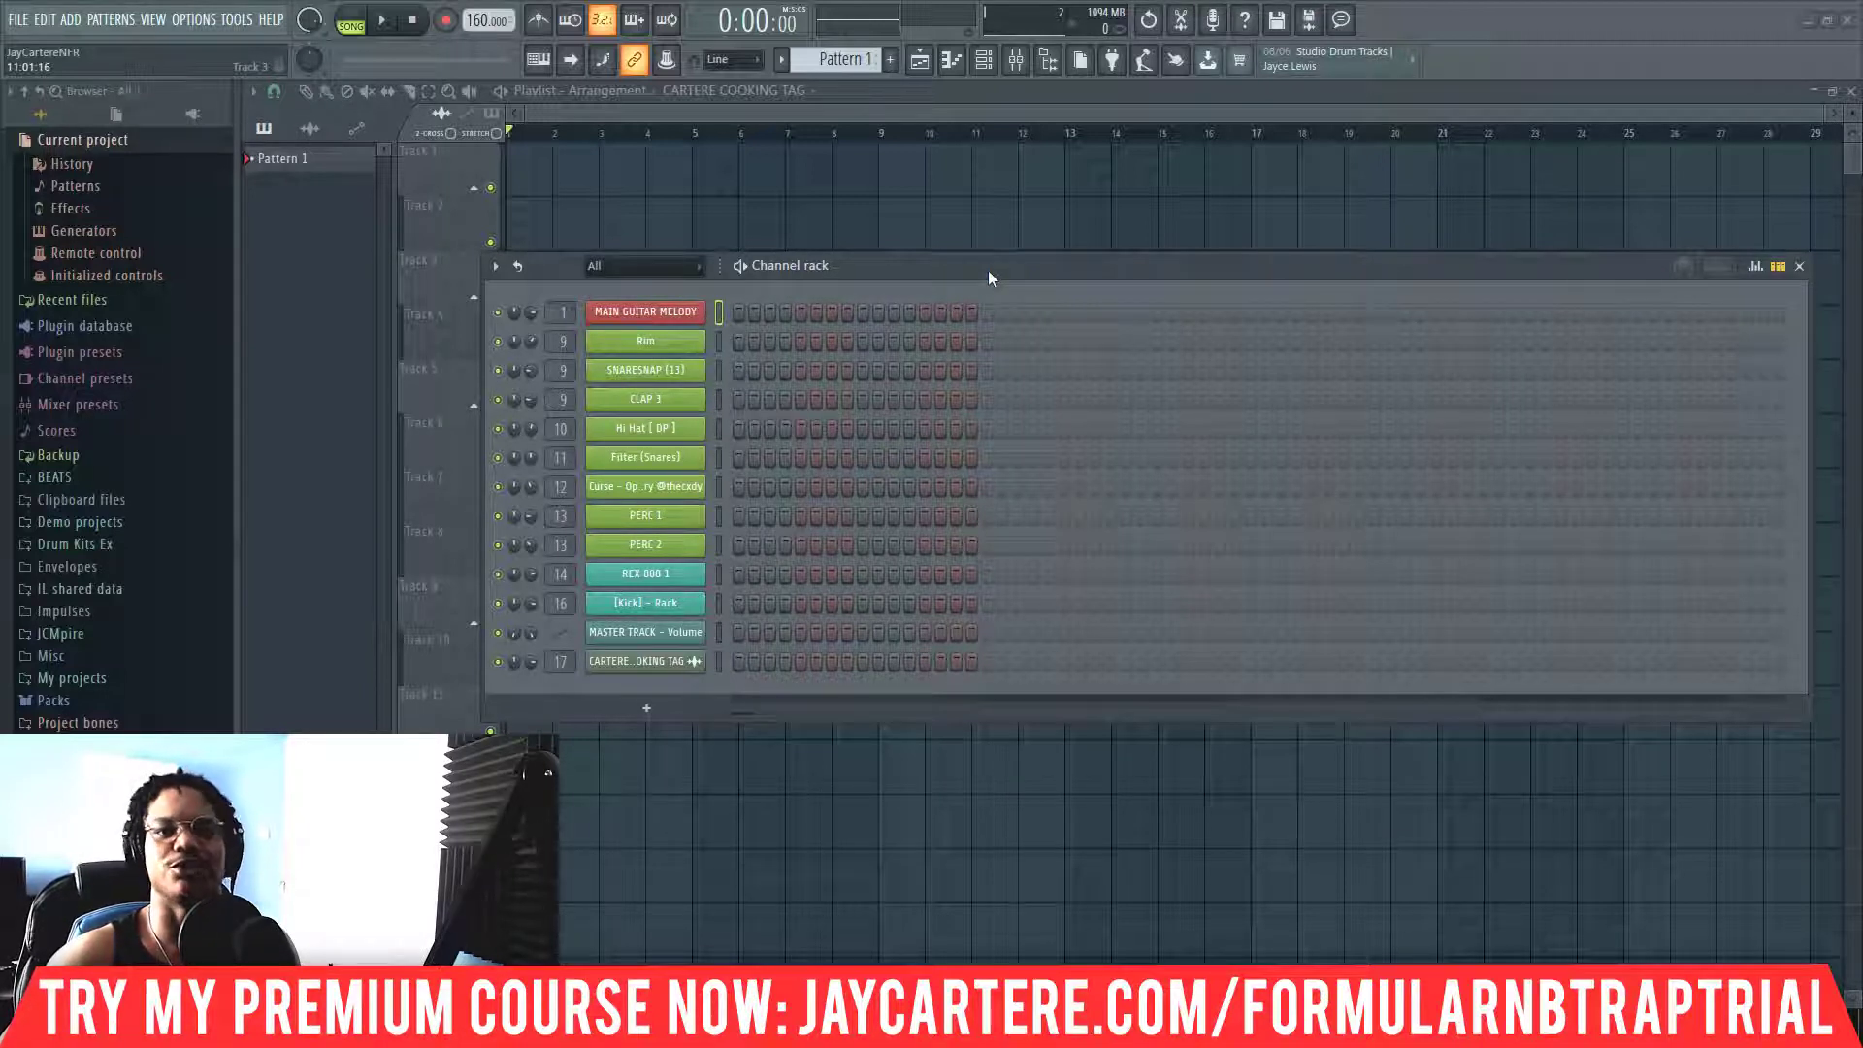
drag(900, 256, 813, 260)
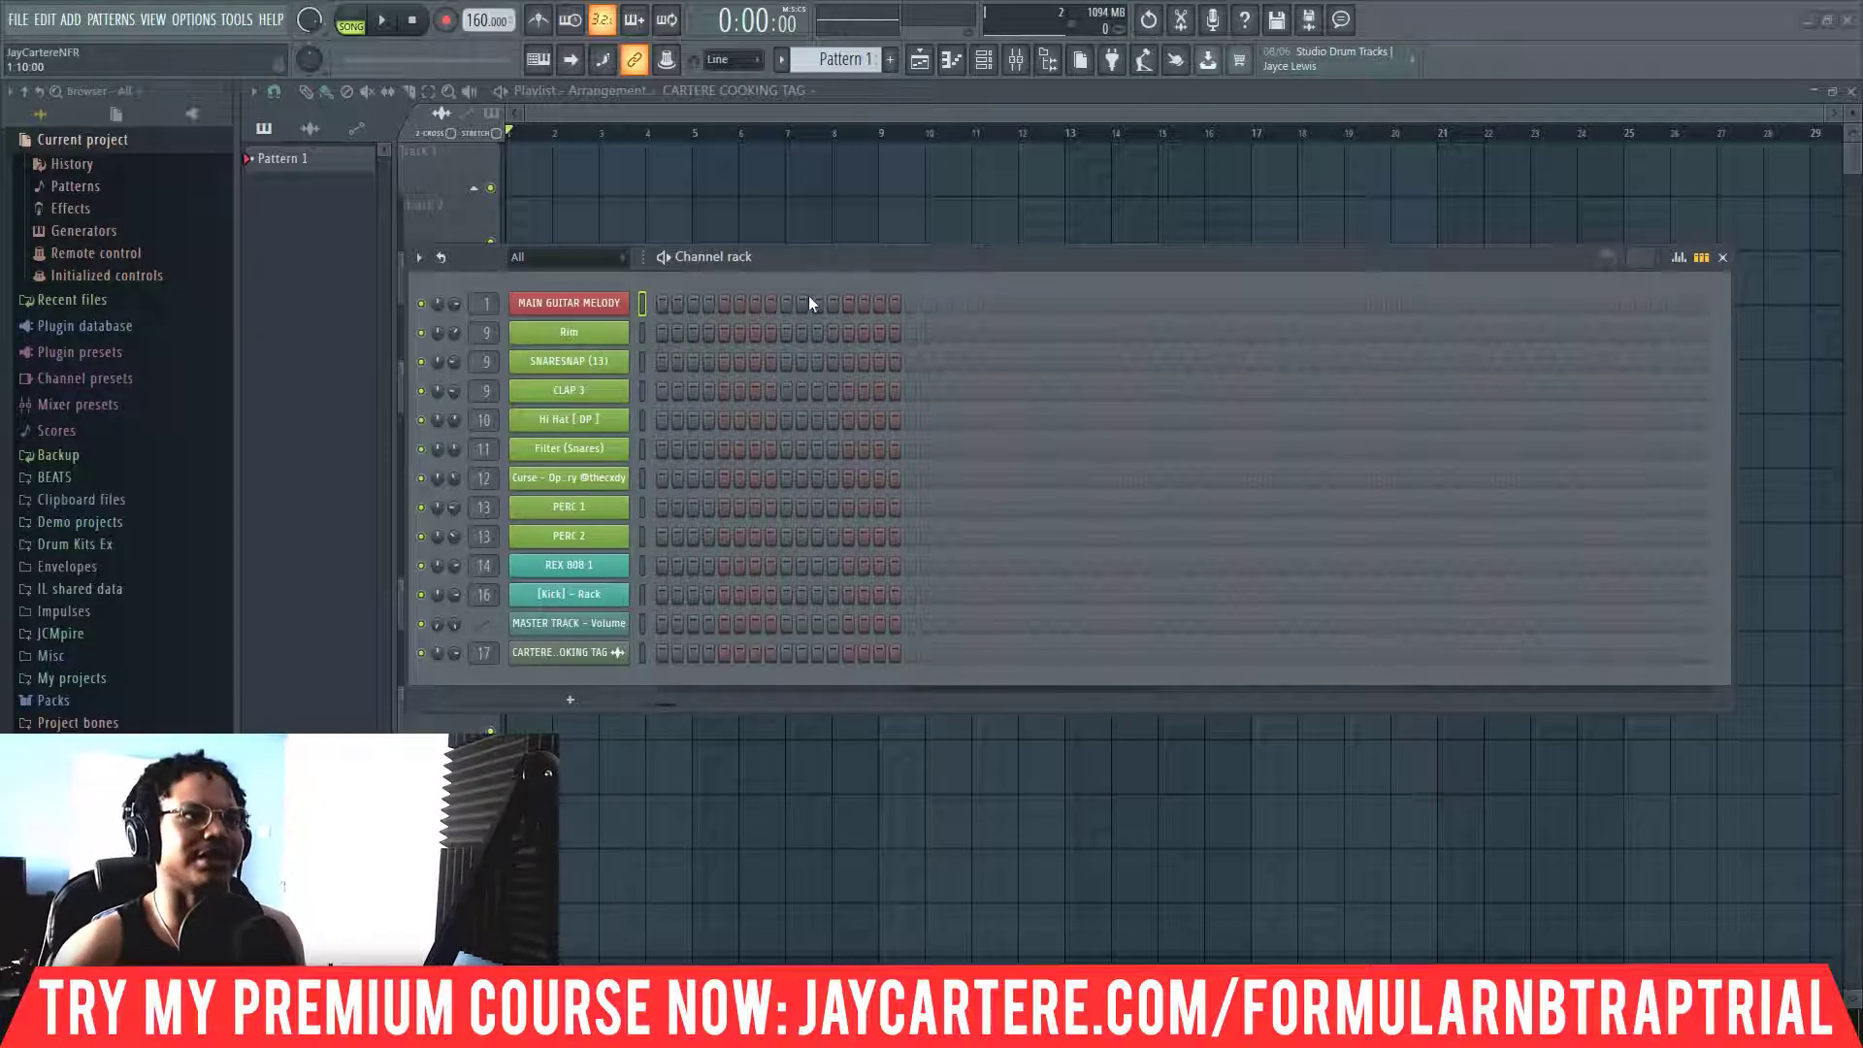
drag(806, 265, 828, 254)
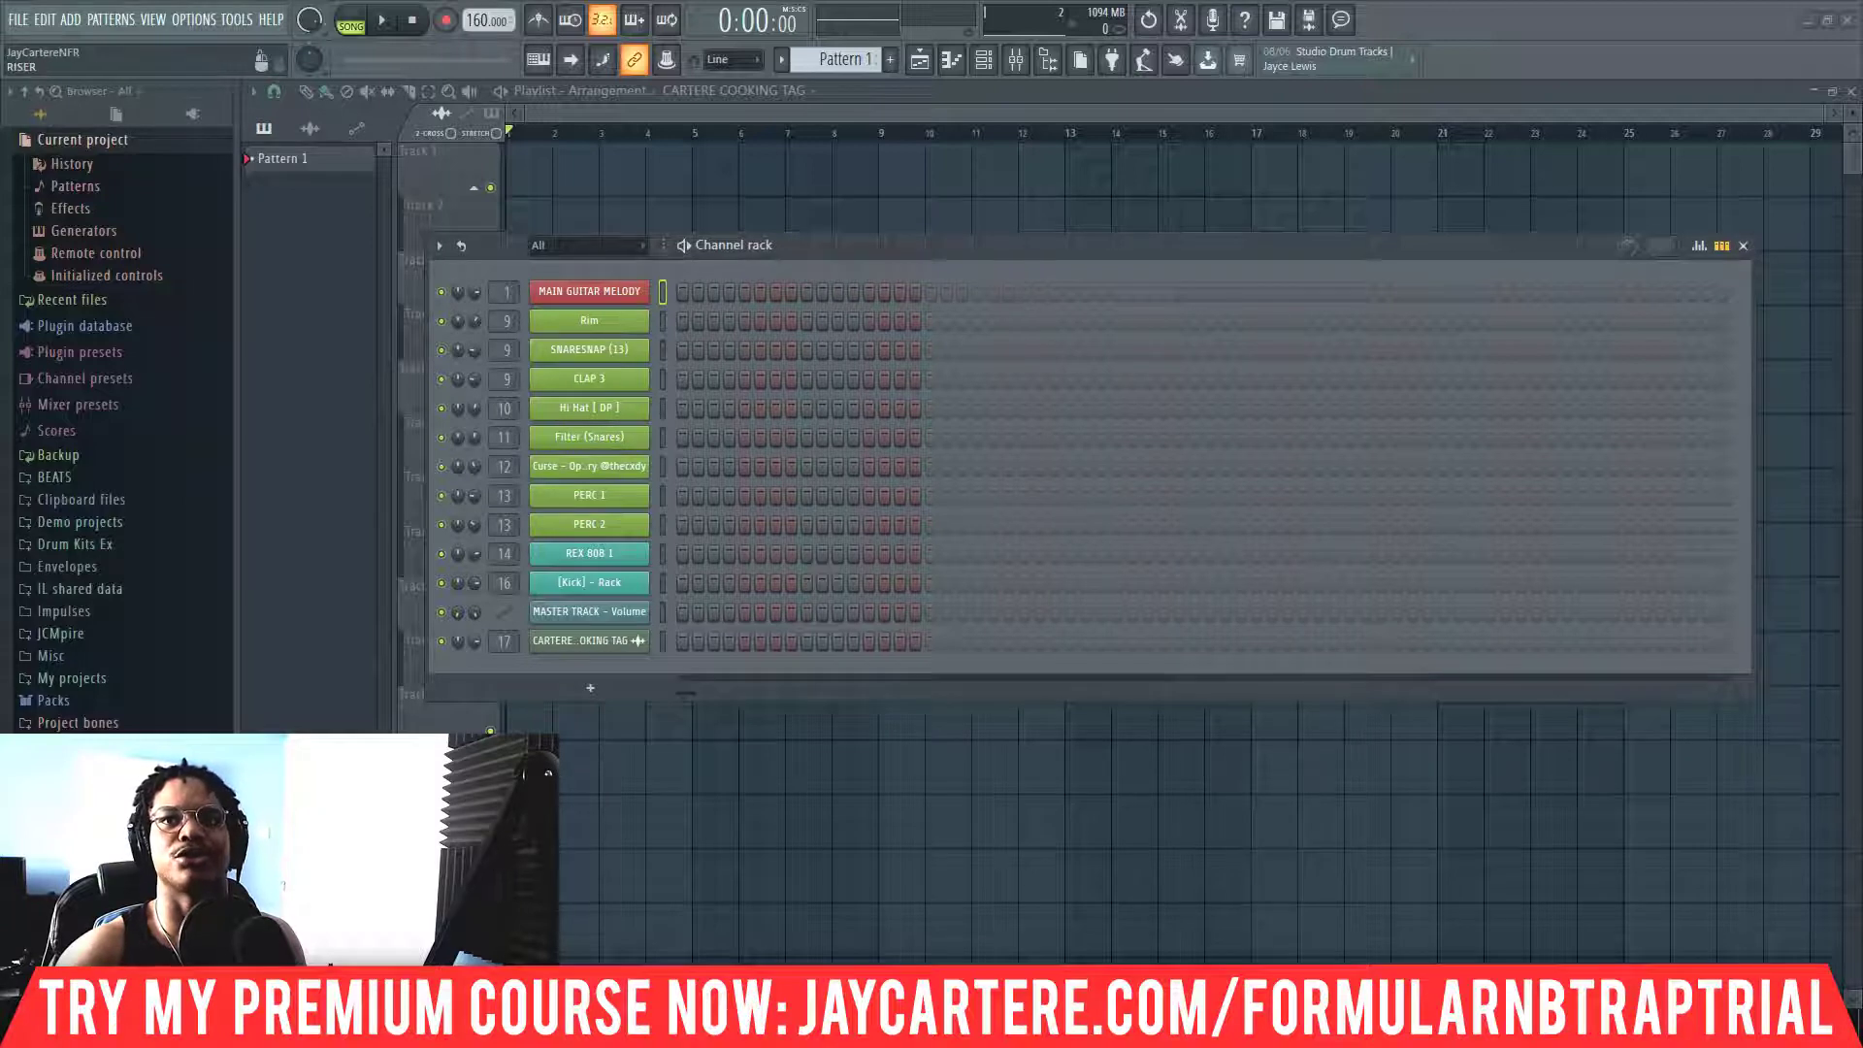
key(F9)
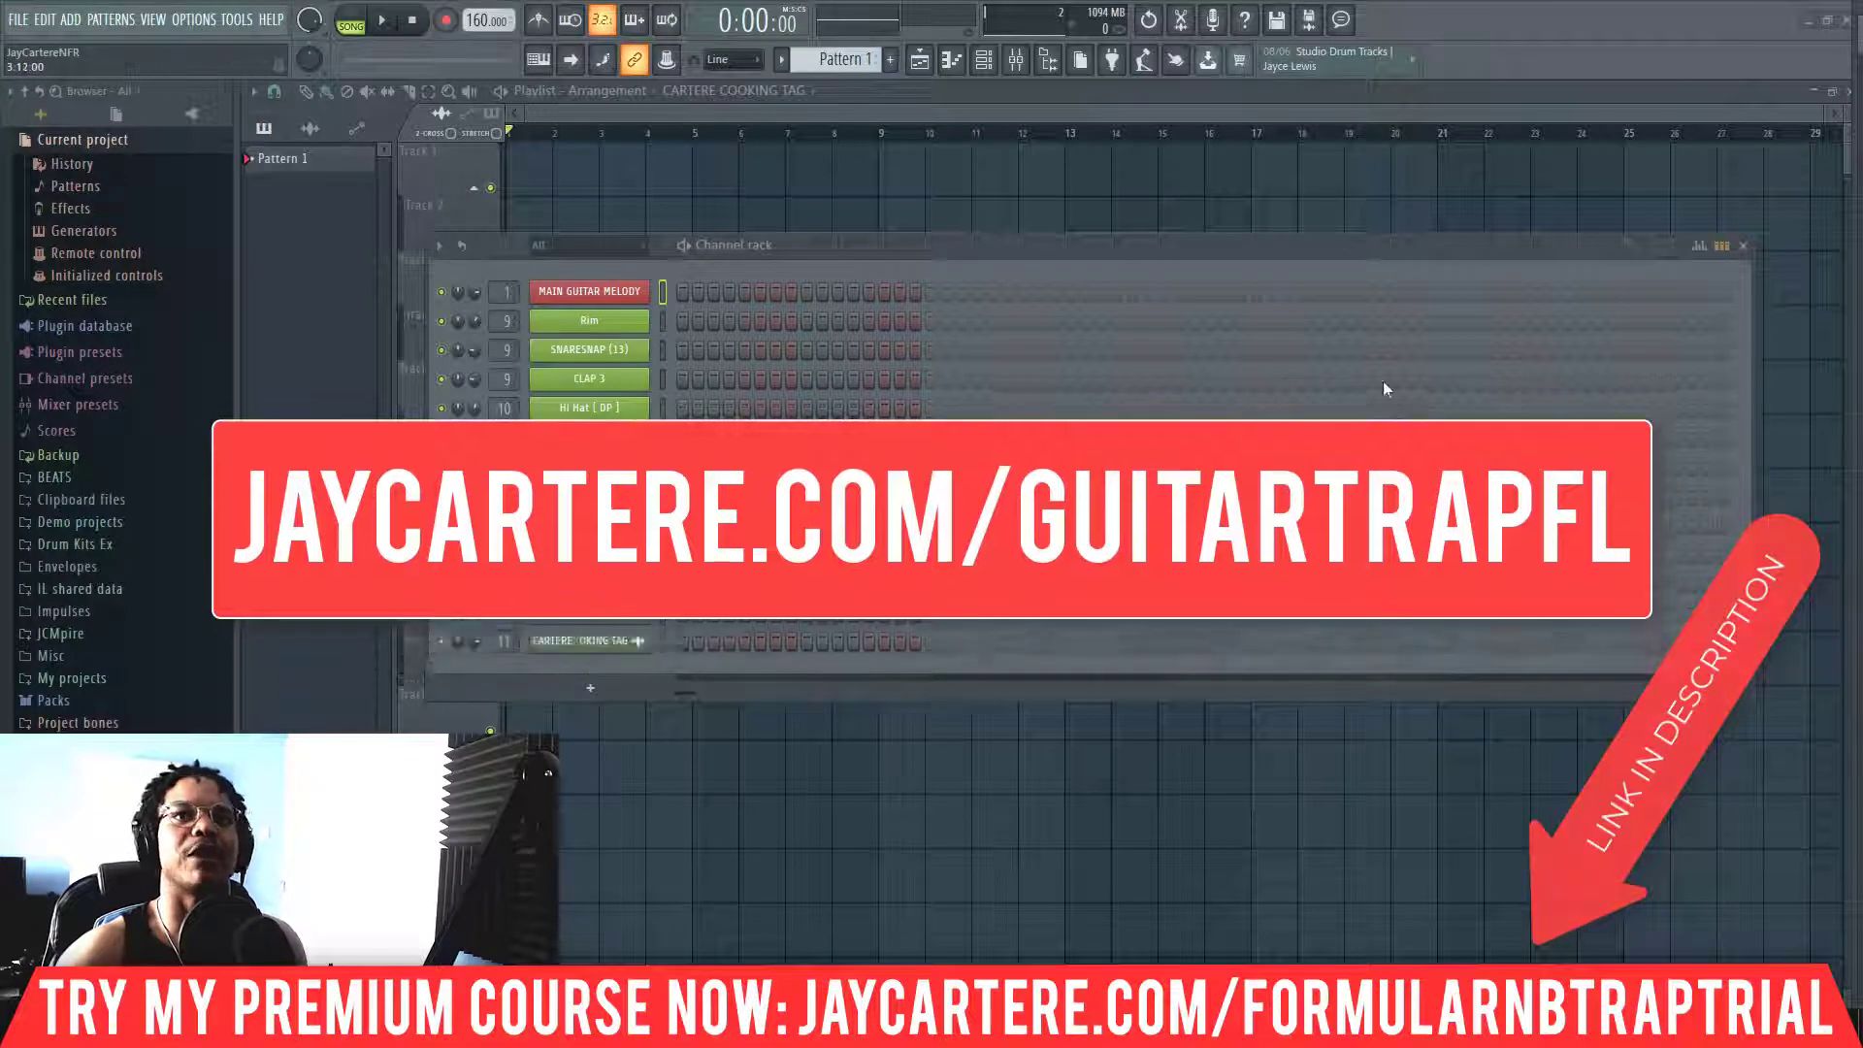
drag(852, 246, 872, 253)
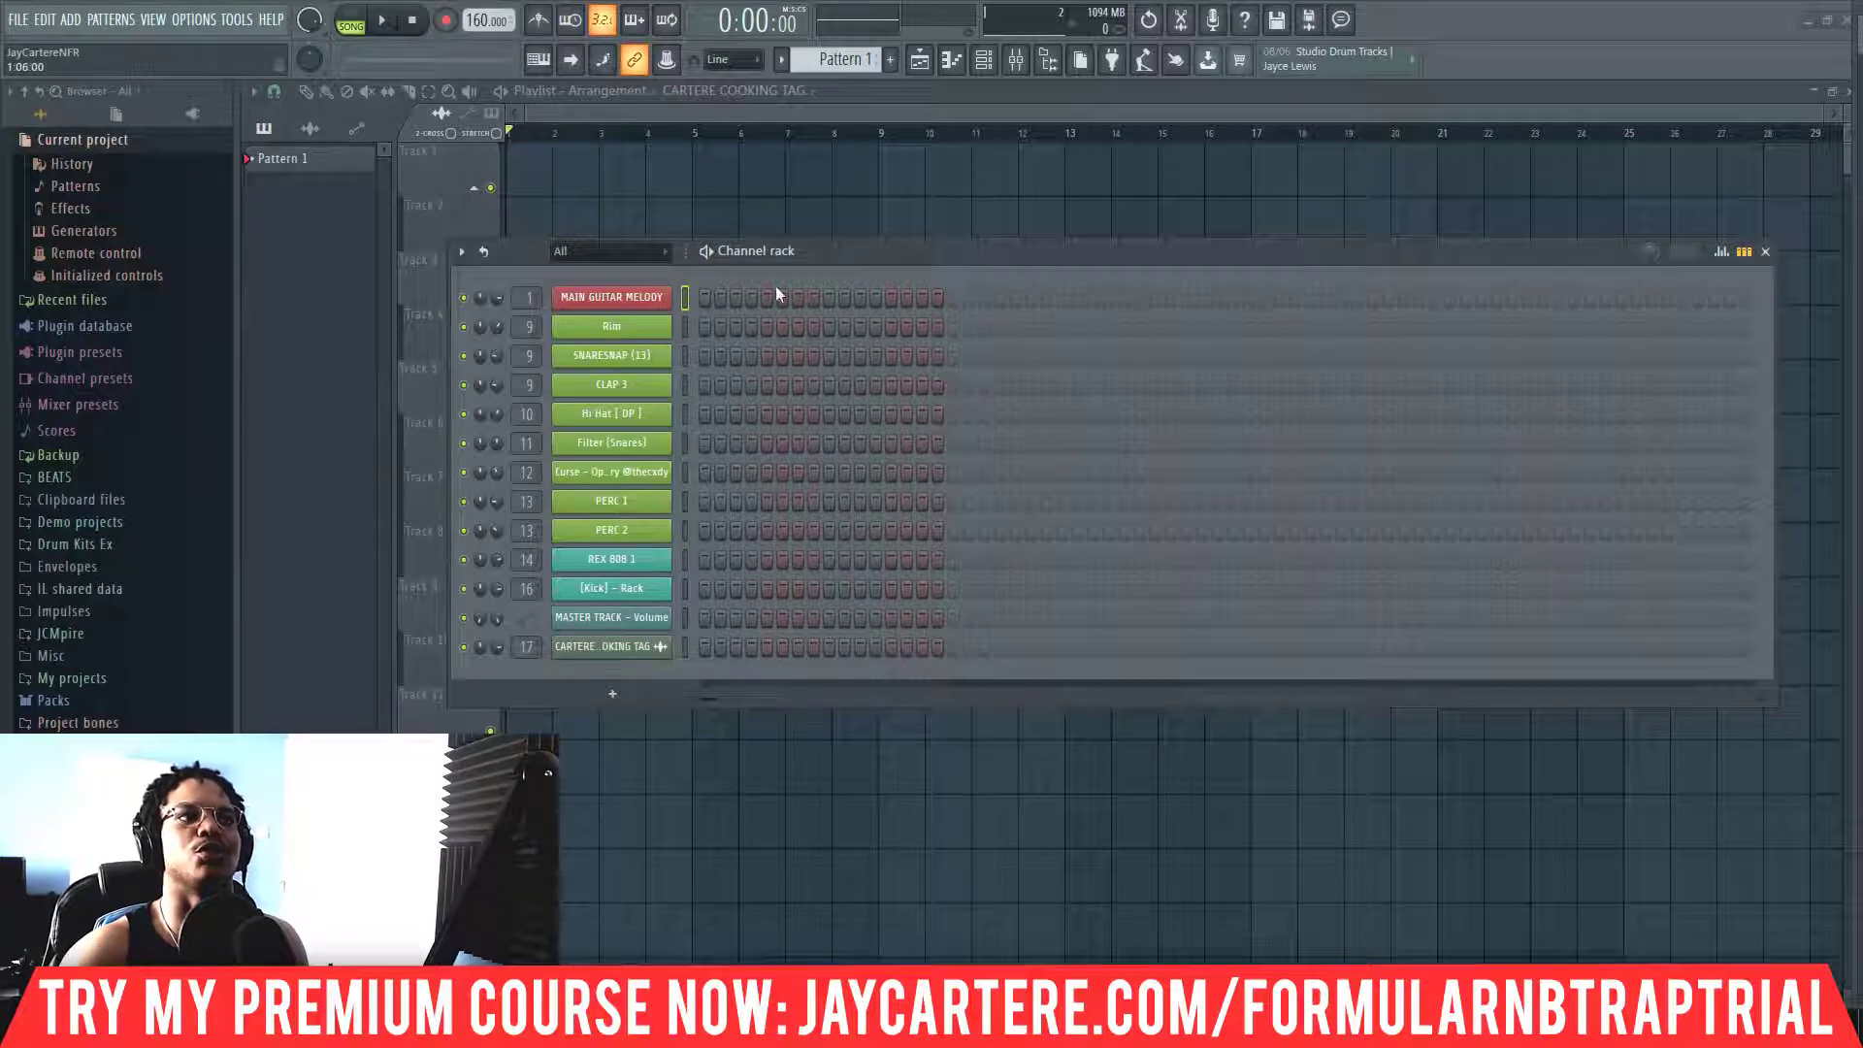
drag(829, 258, 847, 253)
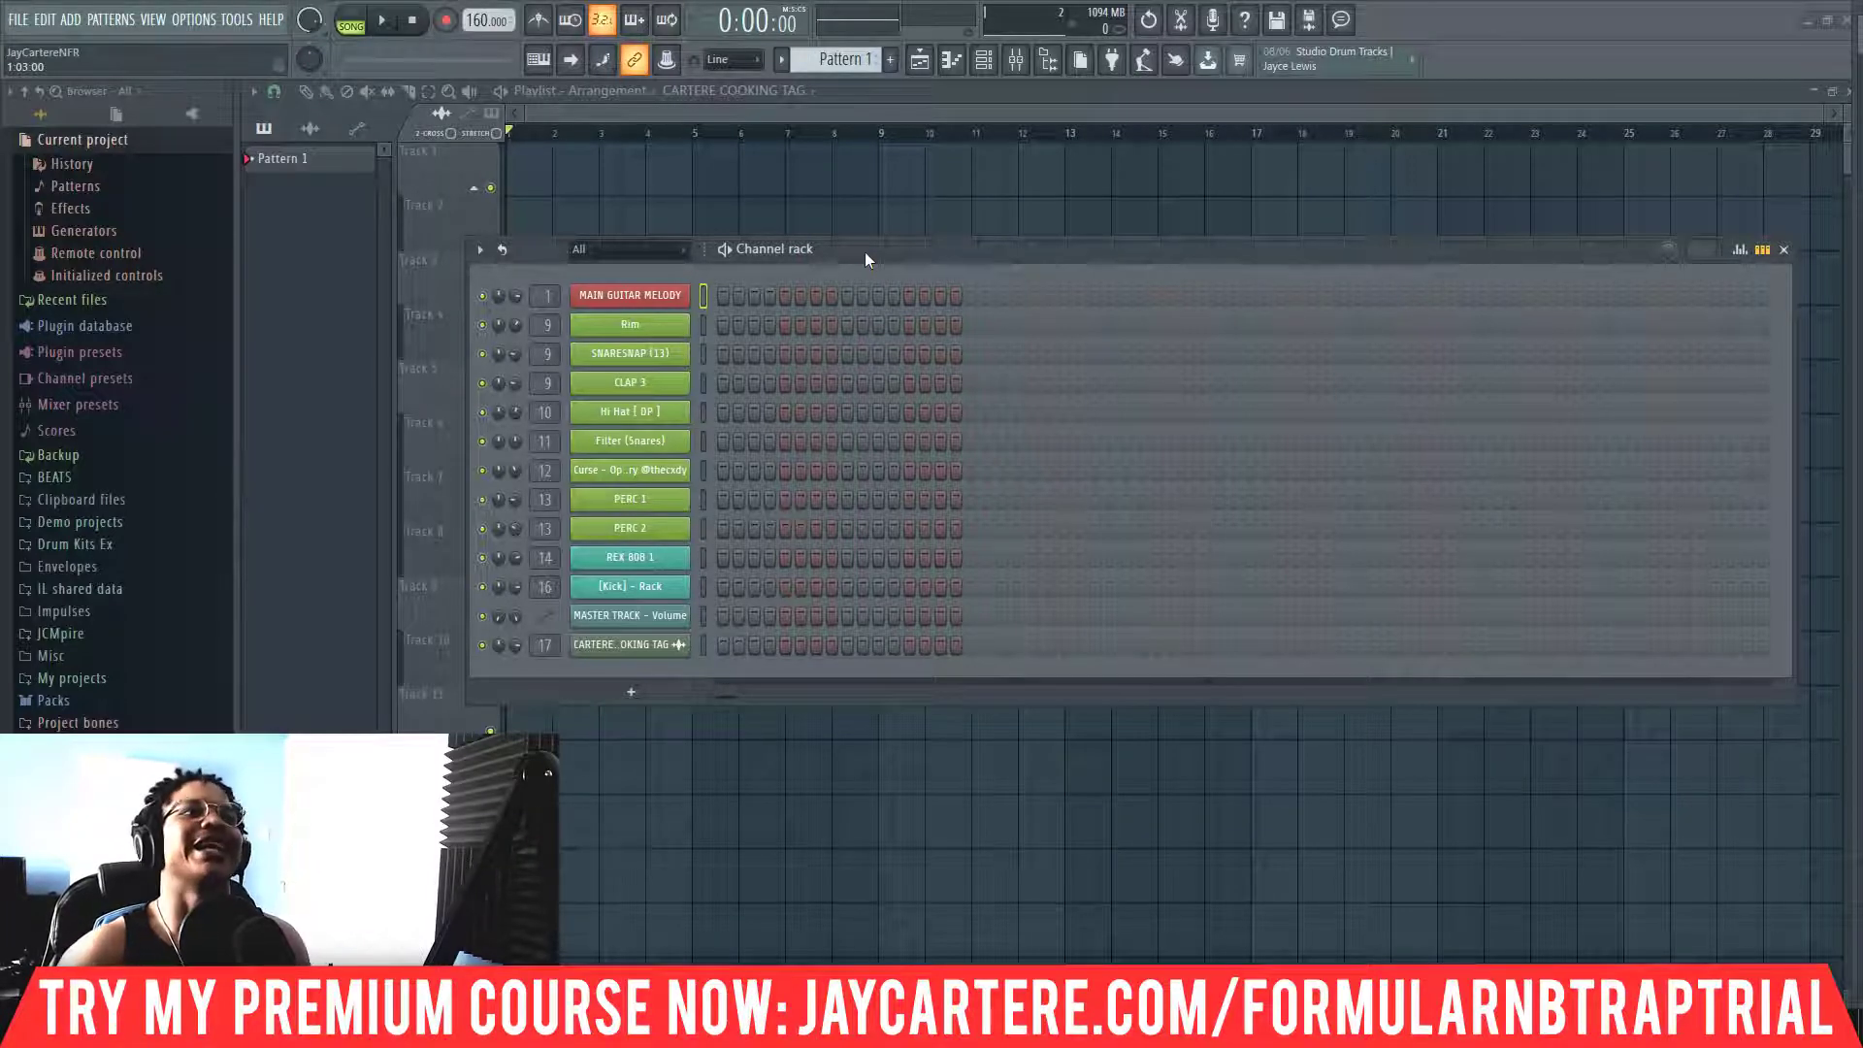
drag(865, 252, 844, 255)
Open the piano roll for MAIN GUITAR MELODY and place one-bar notes G4, F4, C4 and D4 in bars 1 to 4
right_click(644, 298)
click(759, 299)
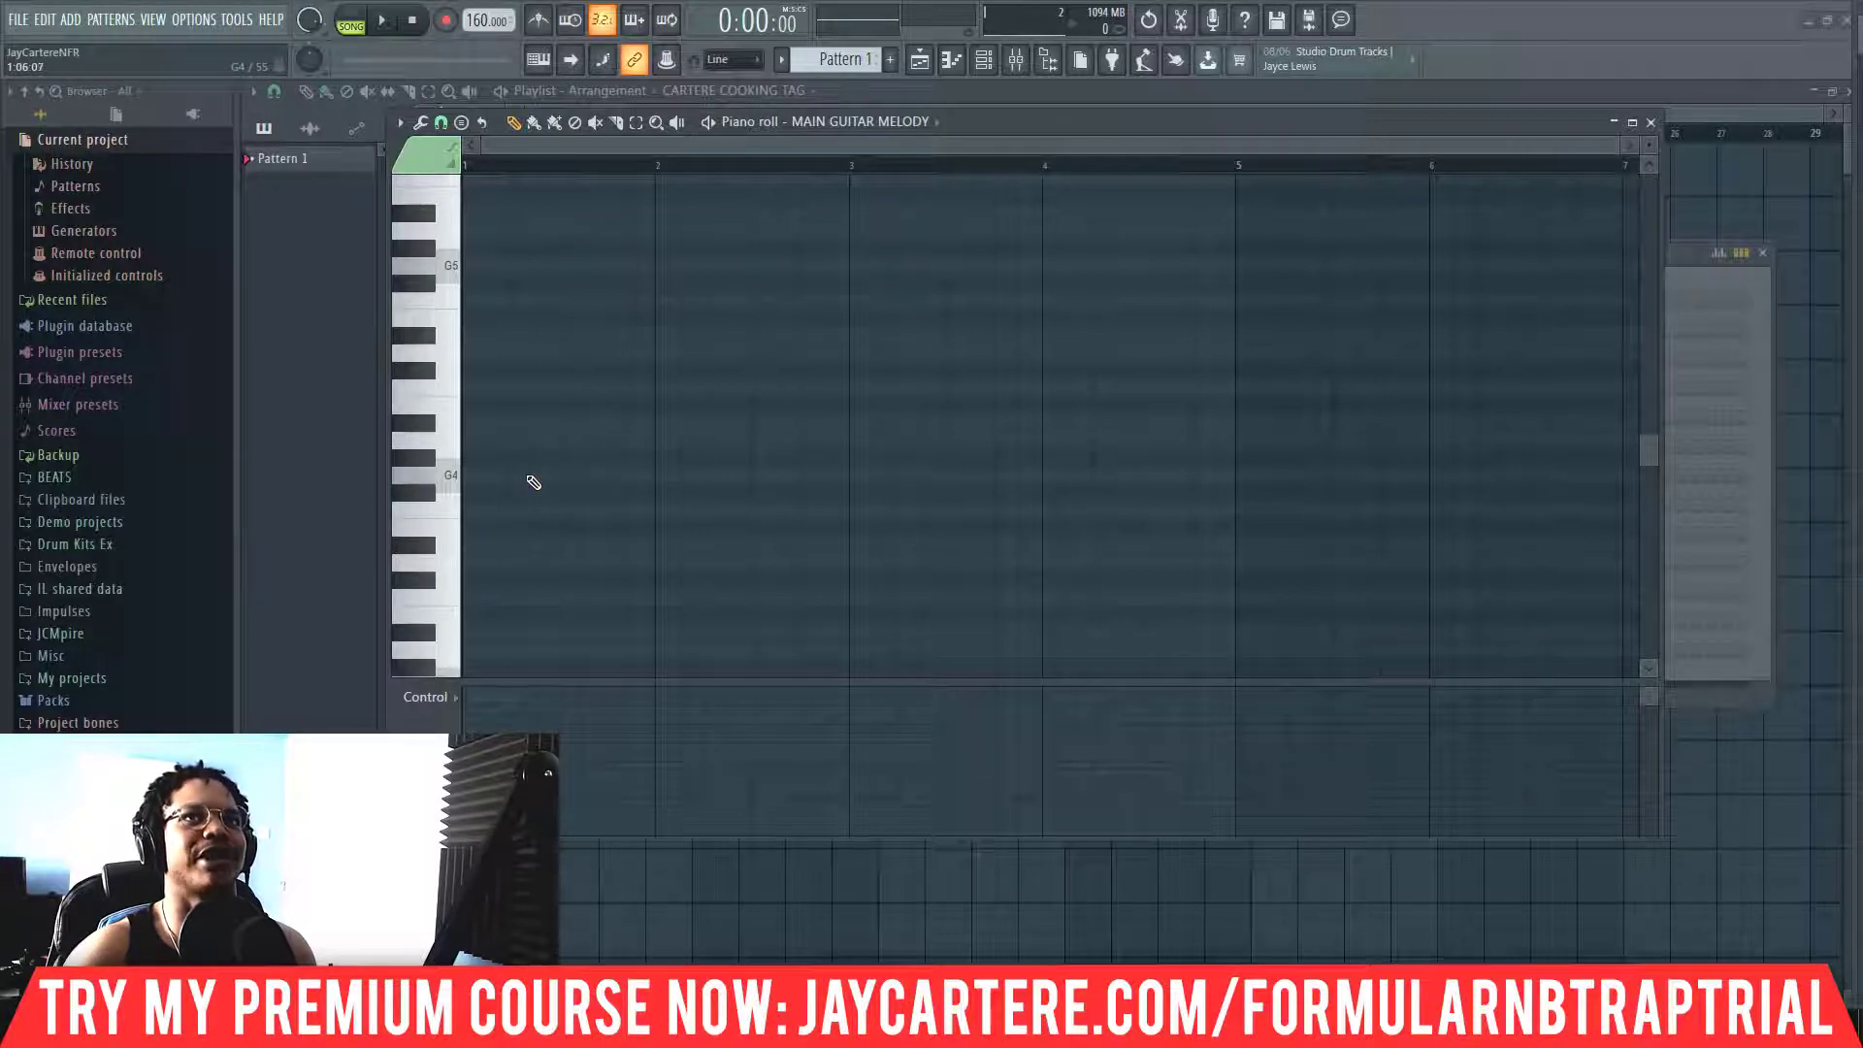
drag(529, 479, 466, 476)
click(660, 511)
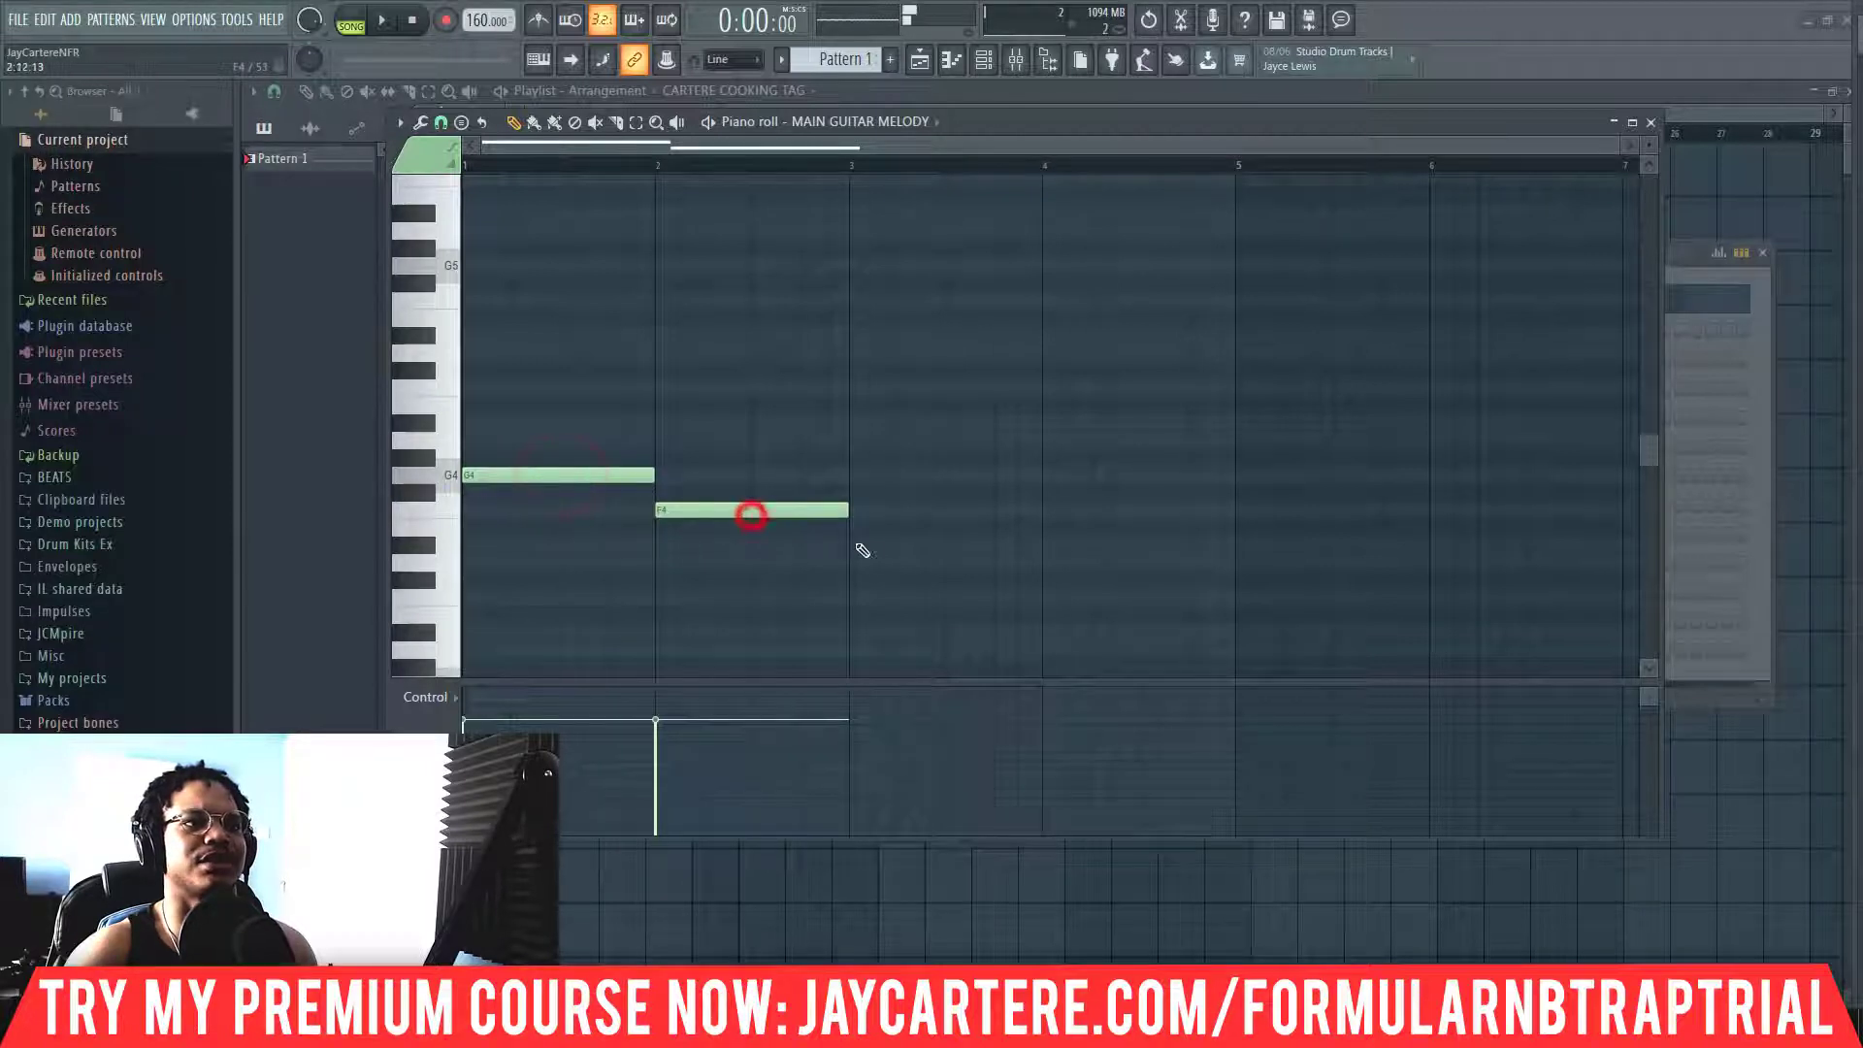
click(855, 597)
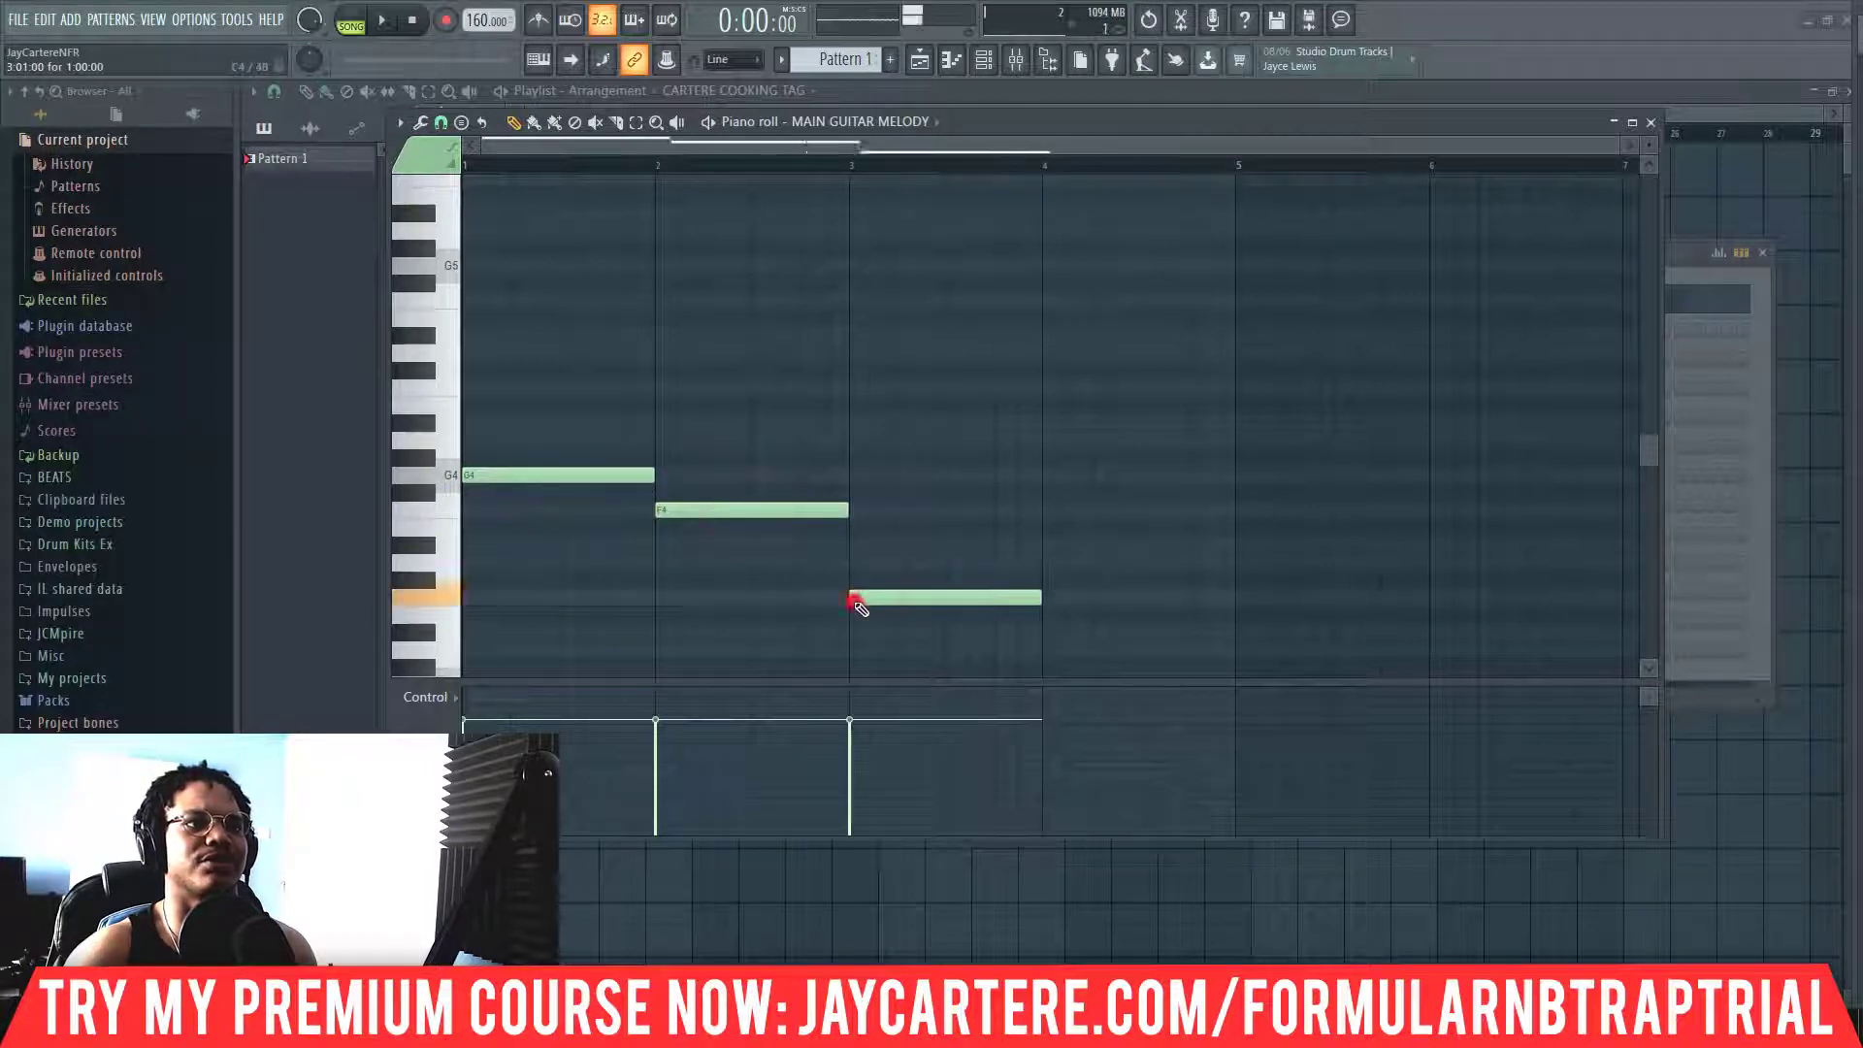
click(1046, 562)
Set playback to pattern mode and audition the four-note root sequence
key(space)
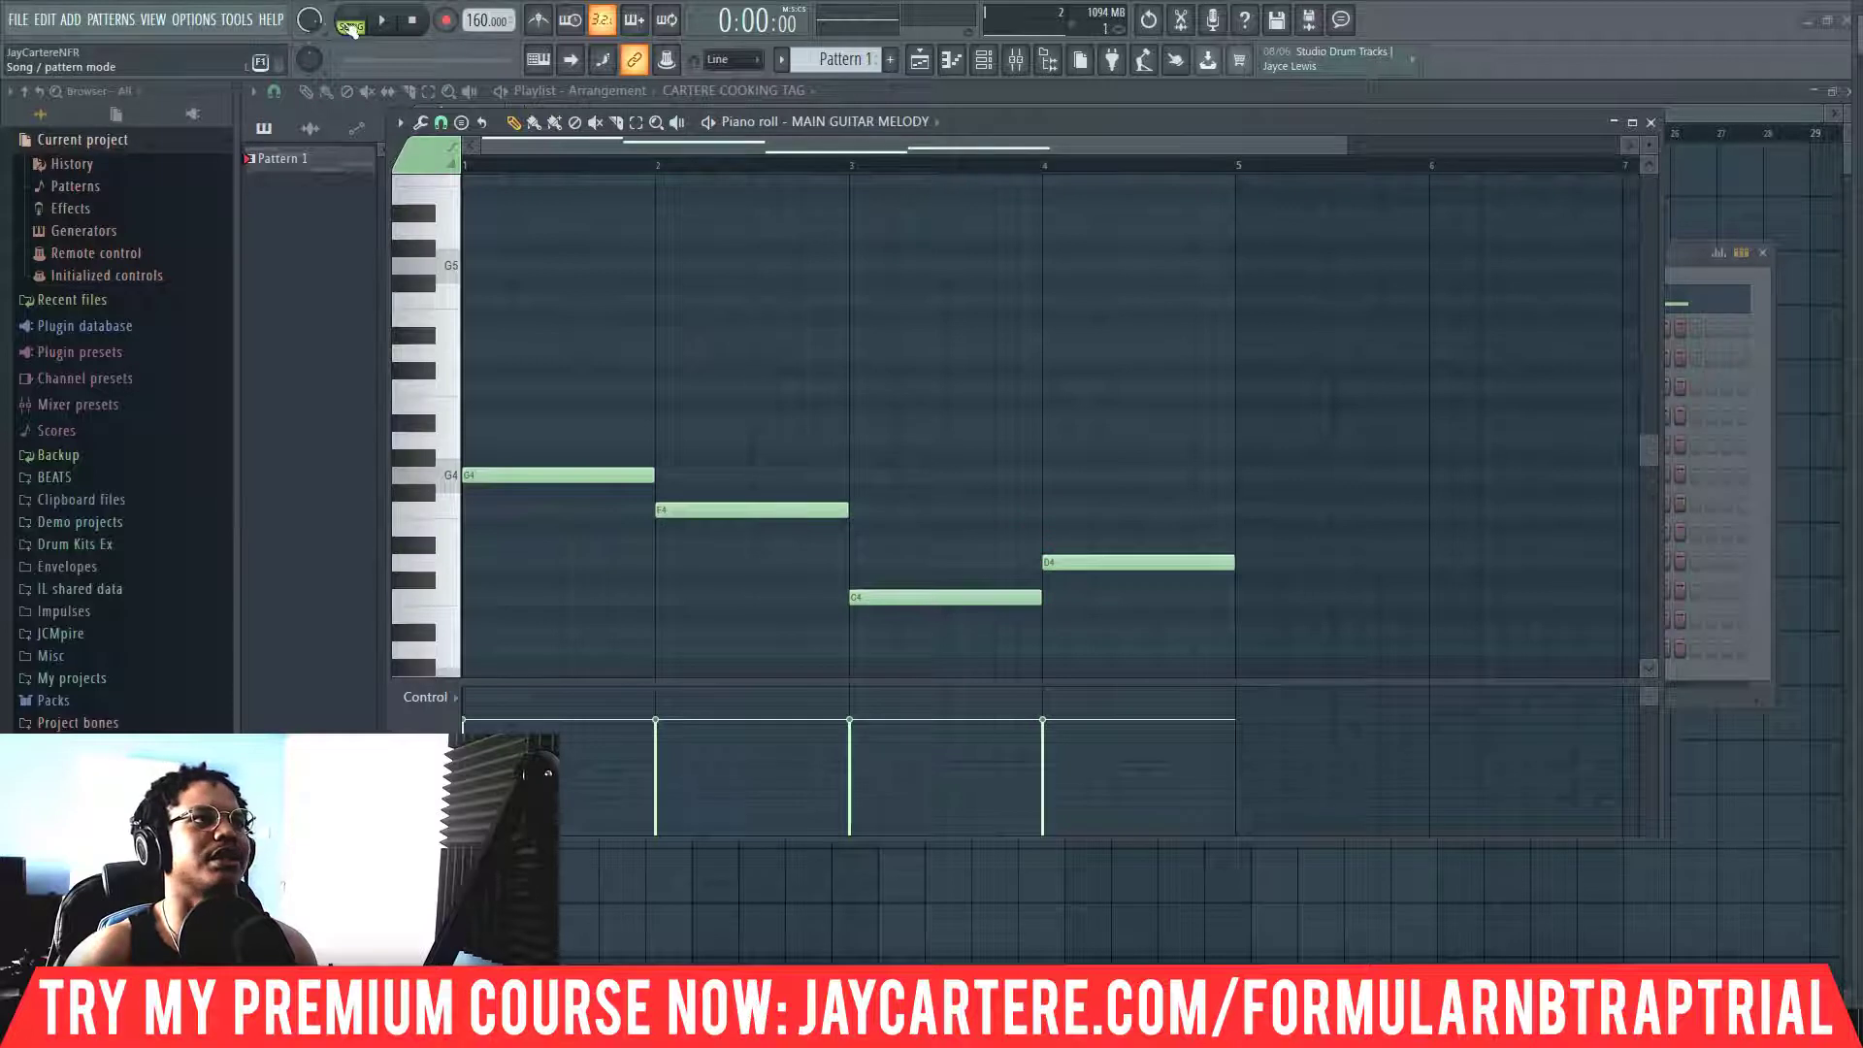
click(350, 18)
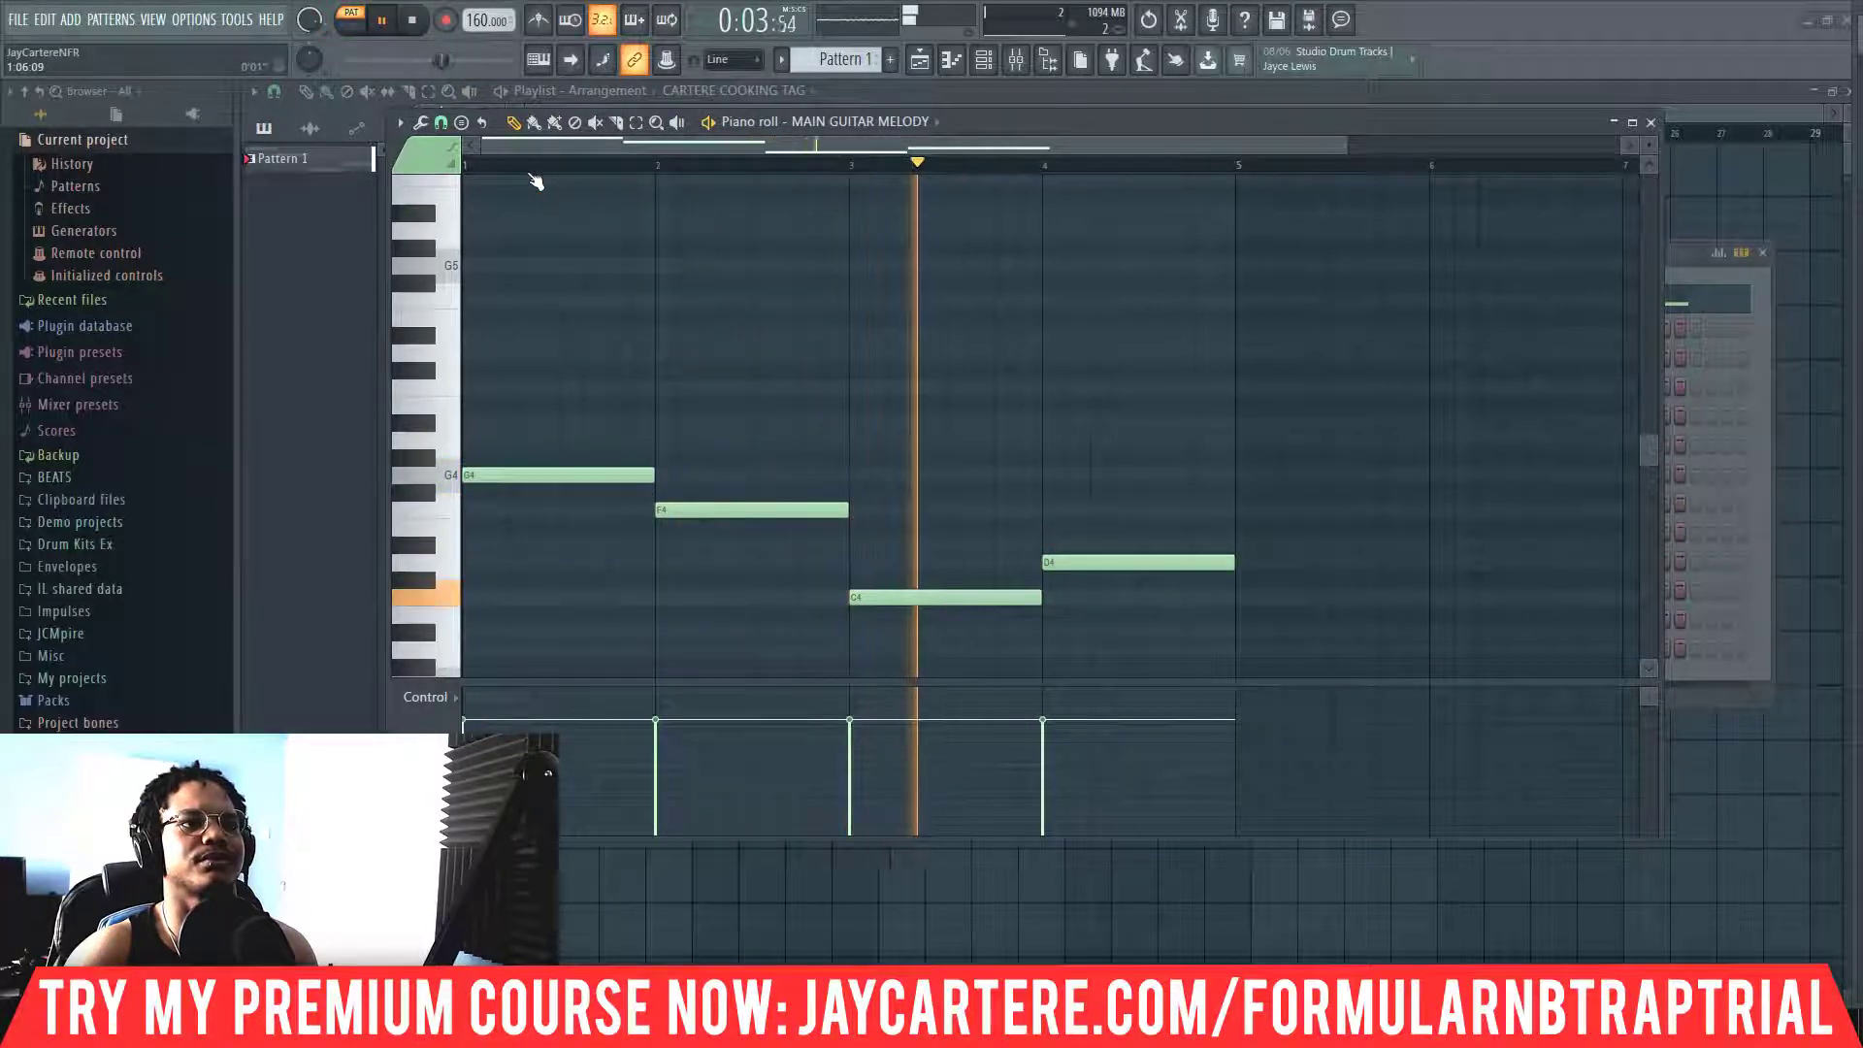
key(space)
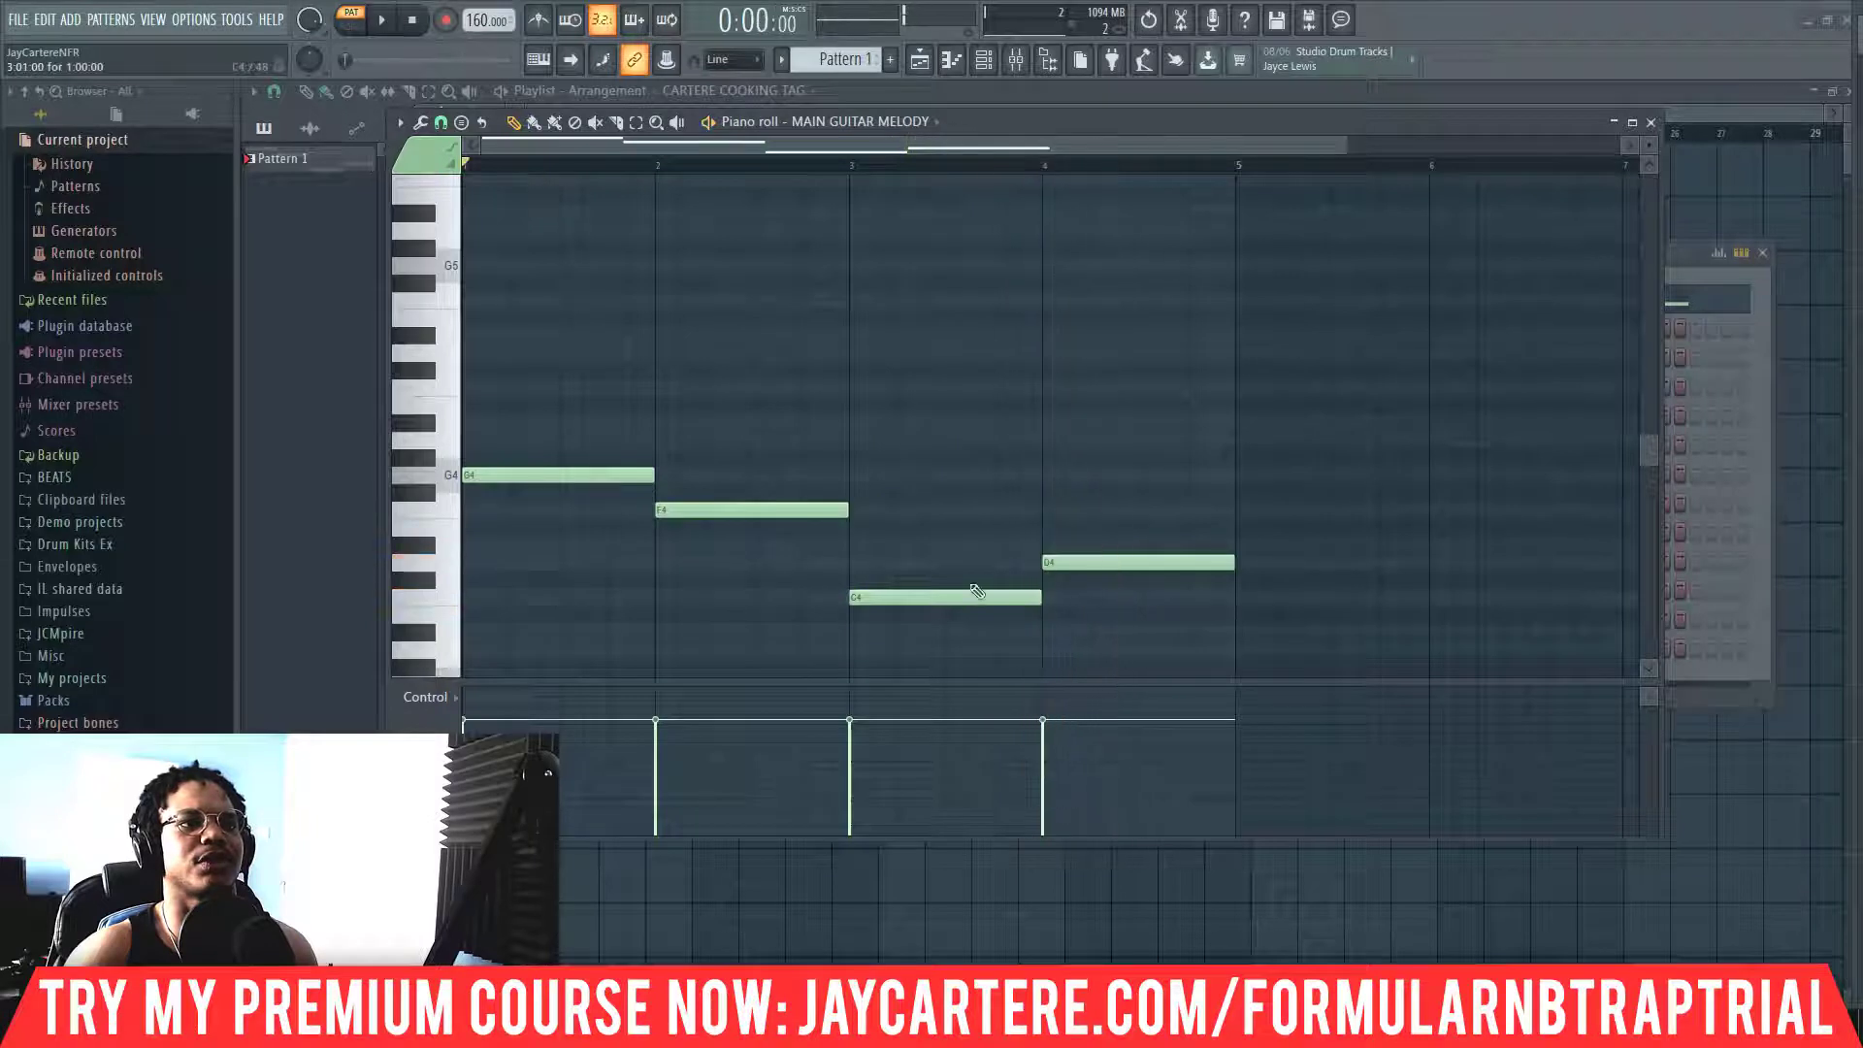
Move the bar 3 note to D4 and the bar 4 note to C4, and audition the descending line
drag(957, 597, 957, 563)
drag(1100, 563, 1104, 596)
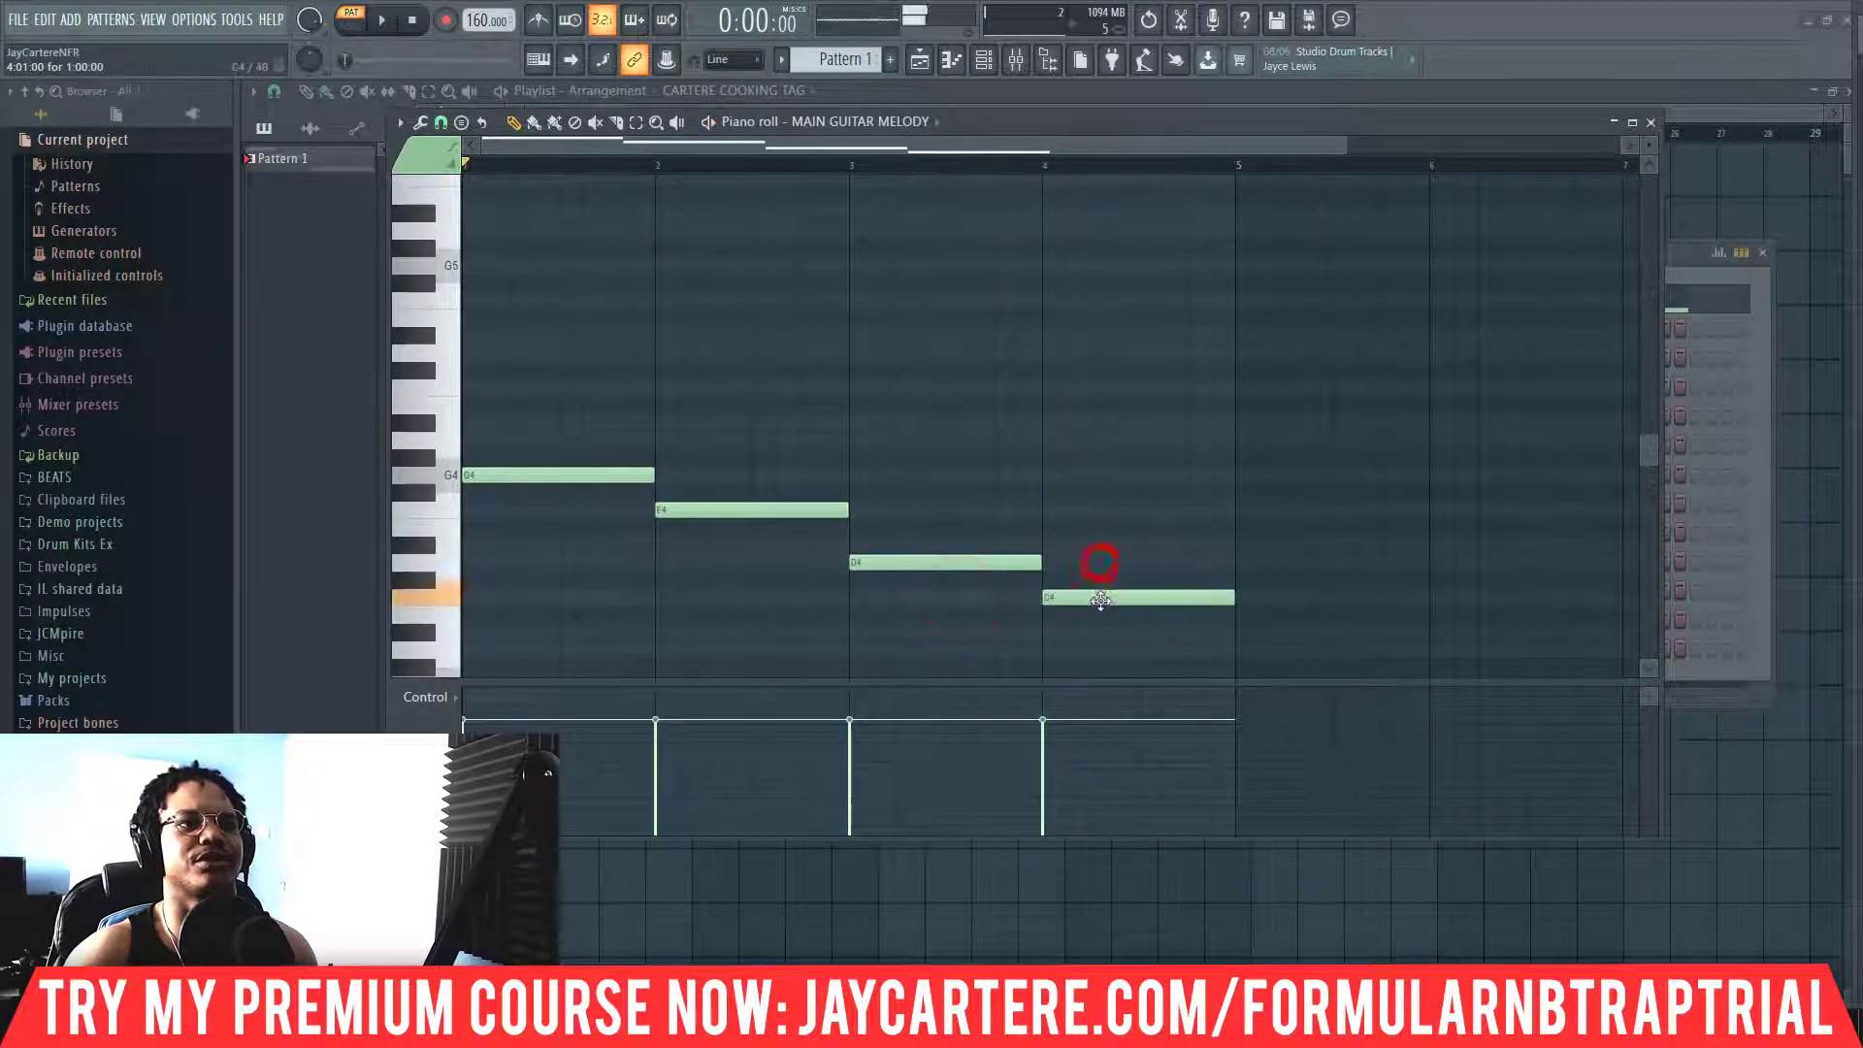
key(space)
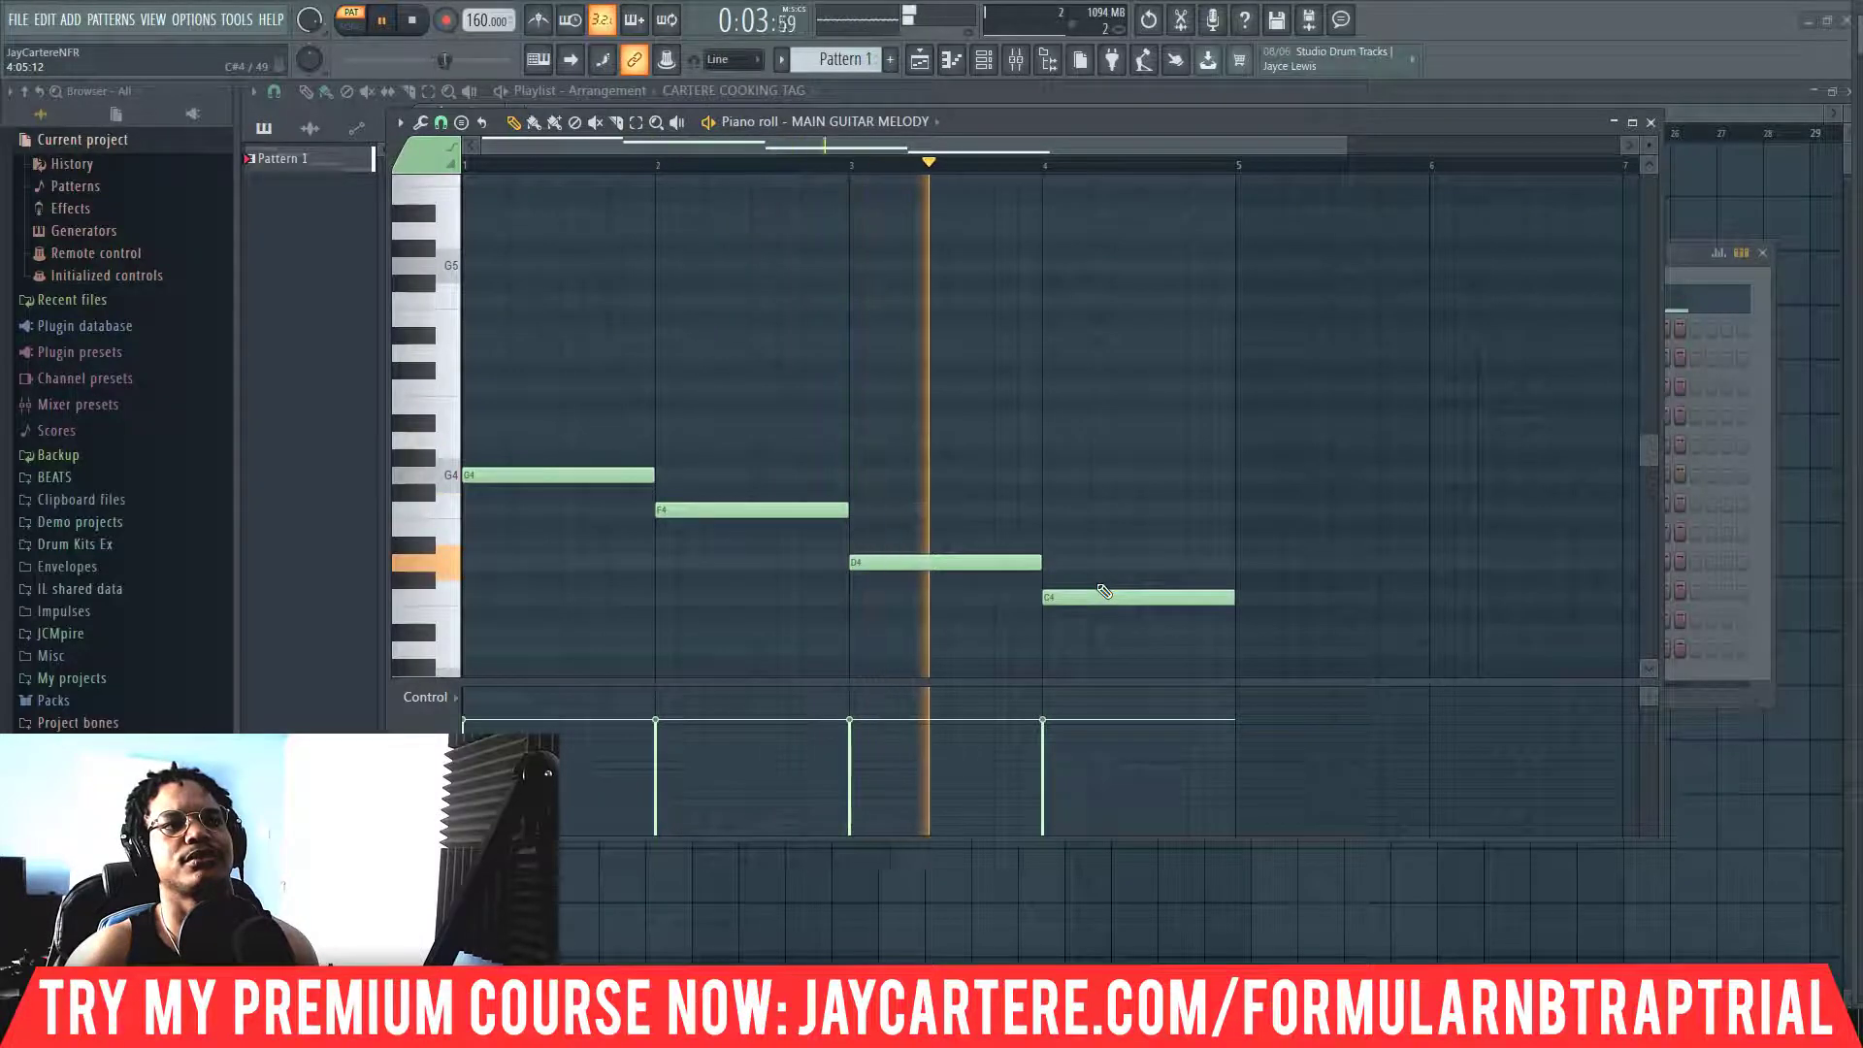
key(space)
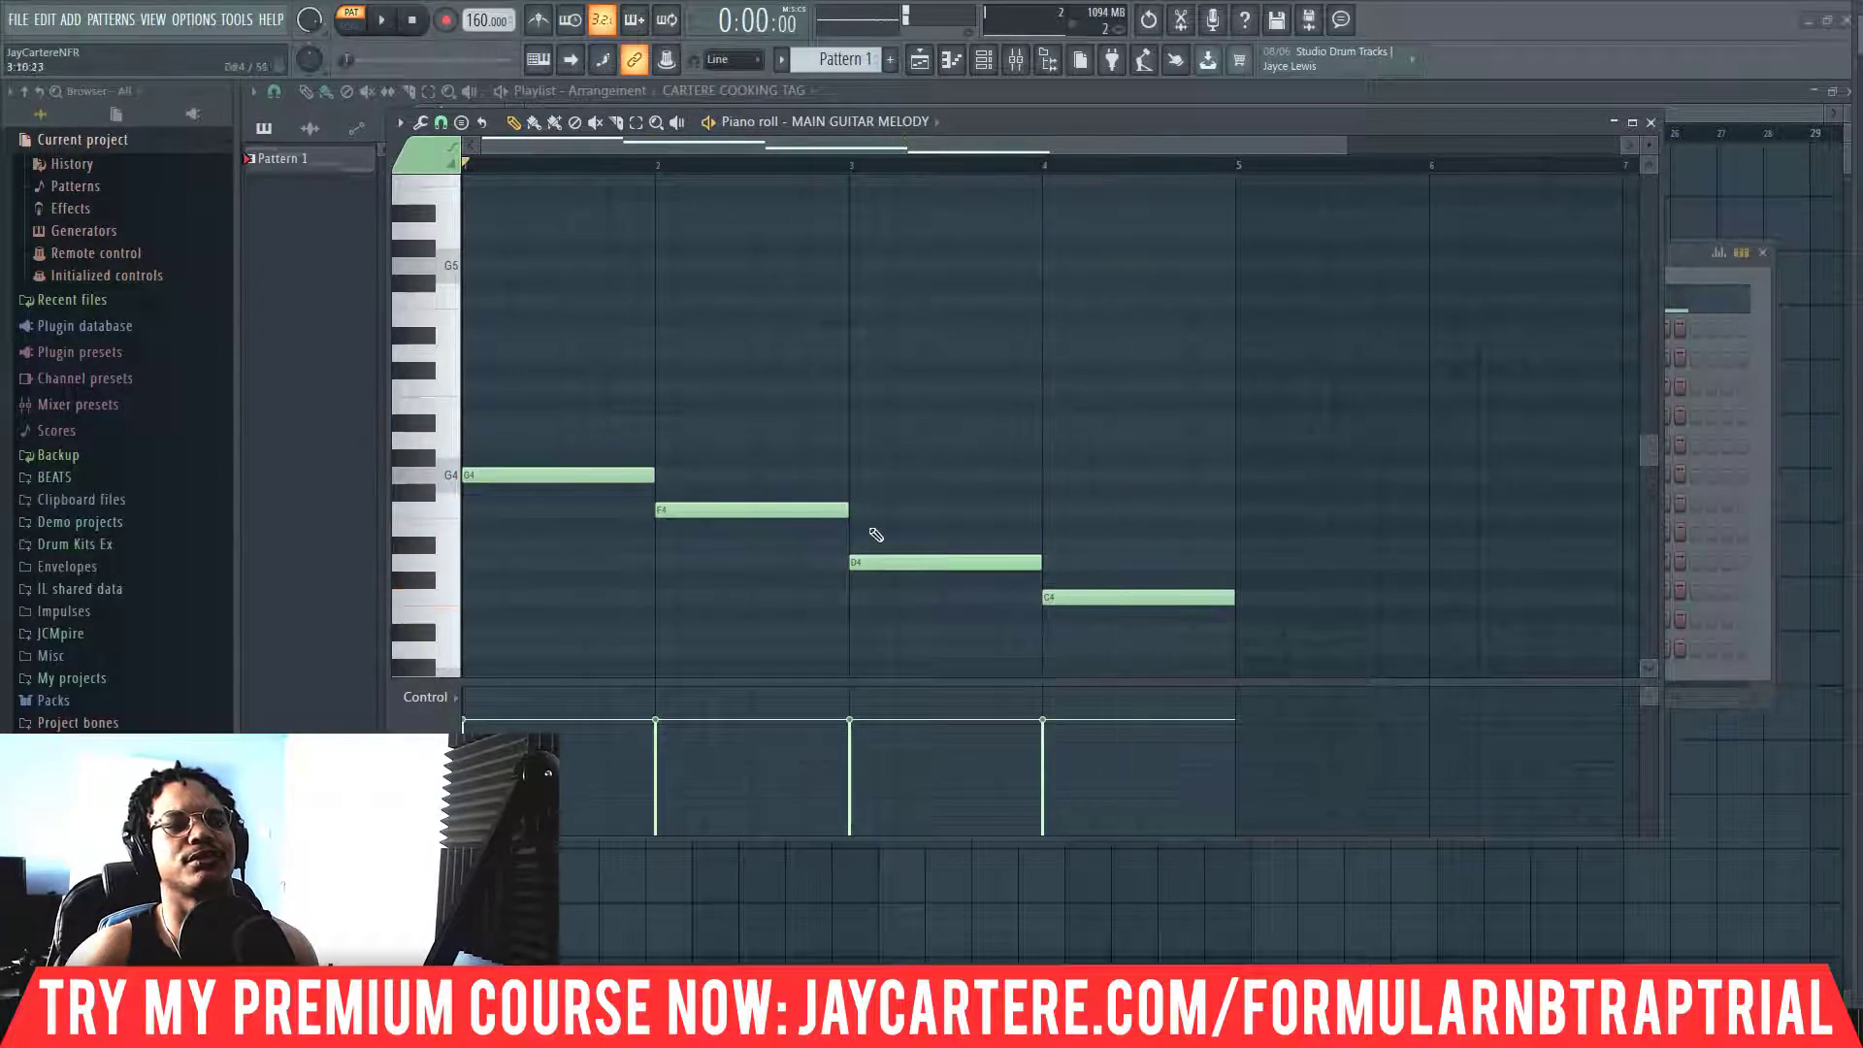
Build chords on the first two roots by adding A#4 and D5 in bar 1 and A4 and C5 in bar 2
click(500, 423)
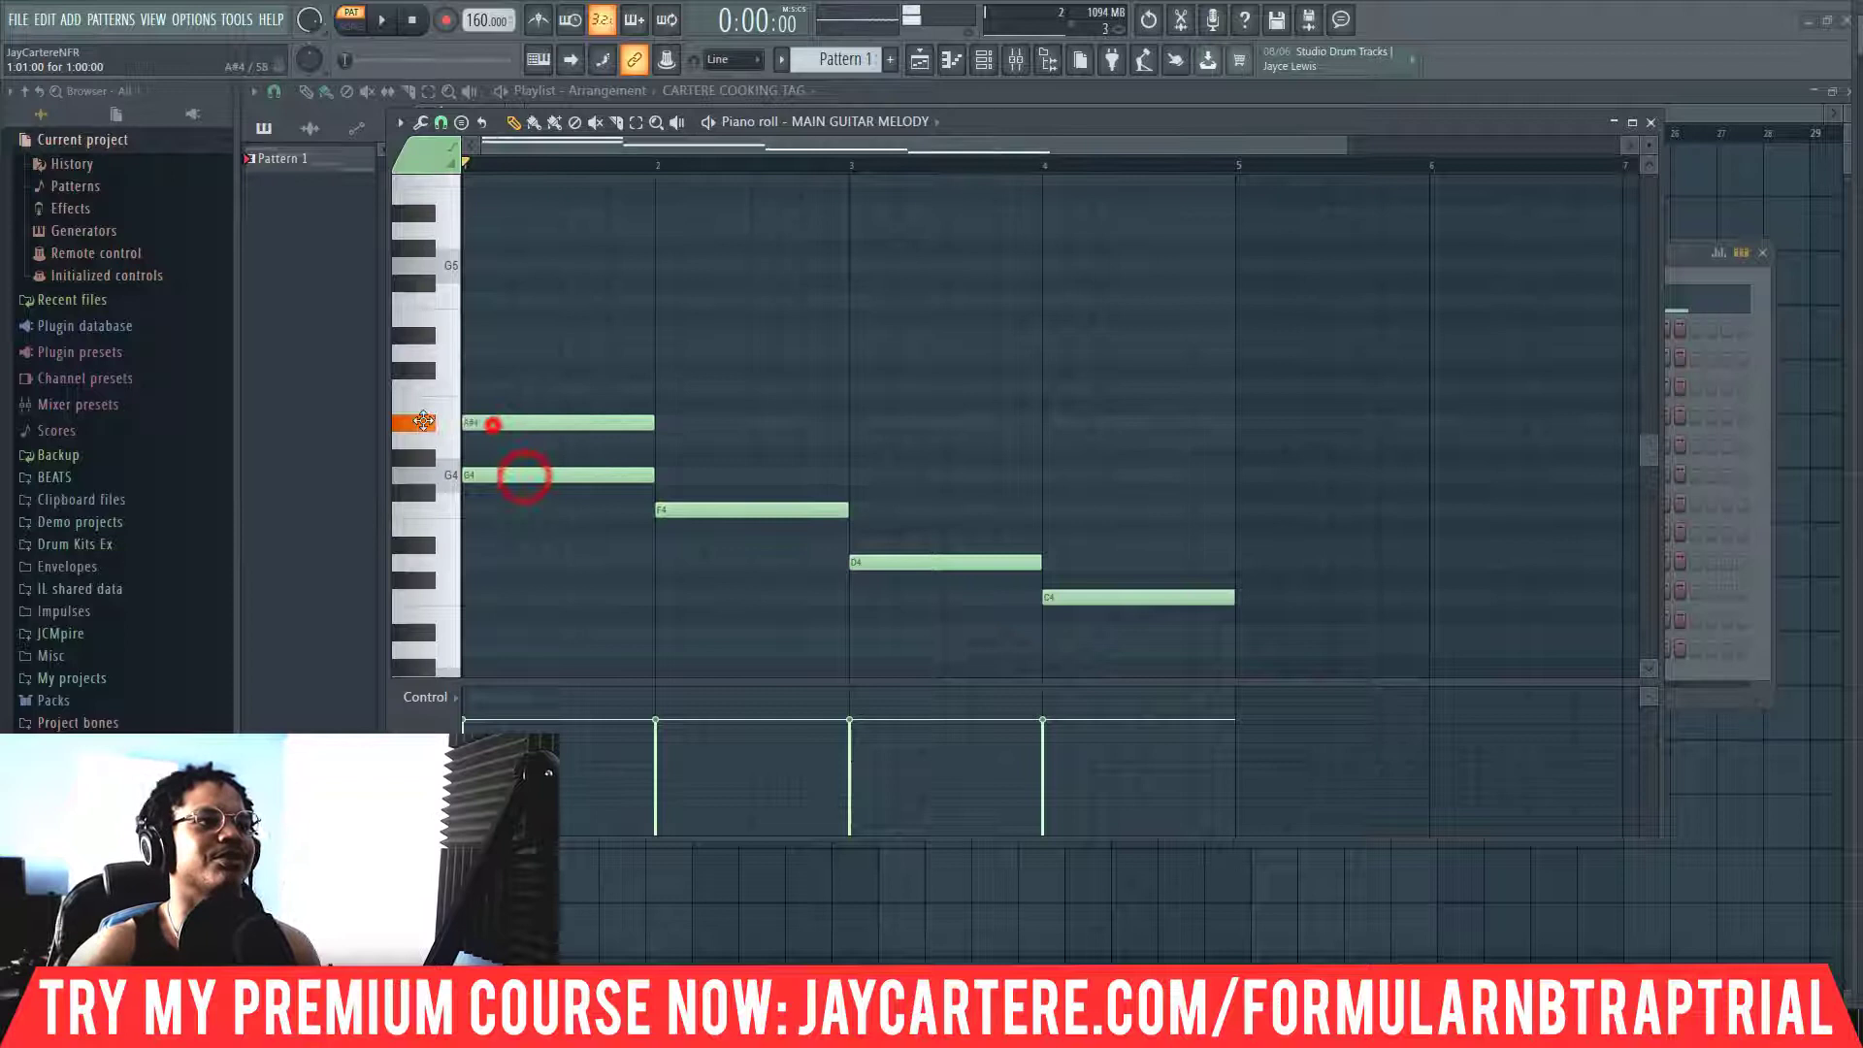
click(487, 352)
click(743, 506)
click(659, 439)
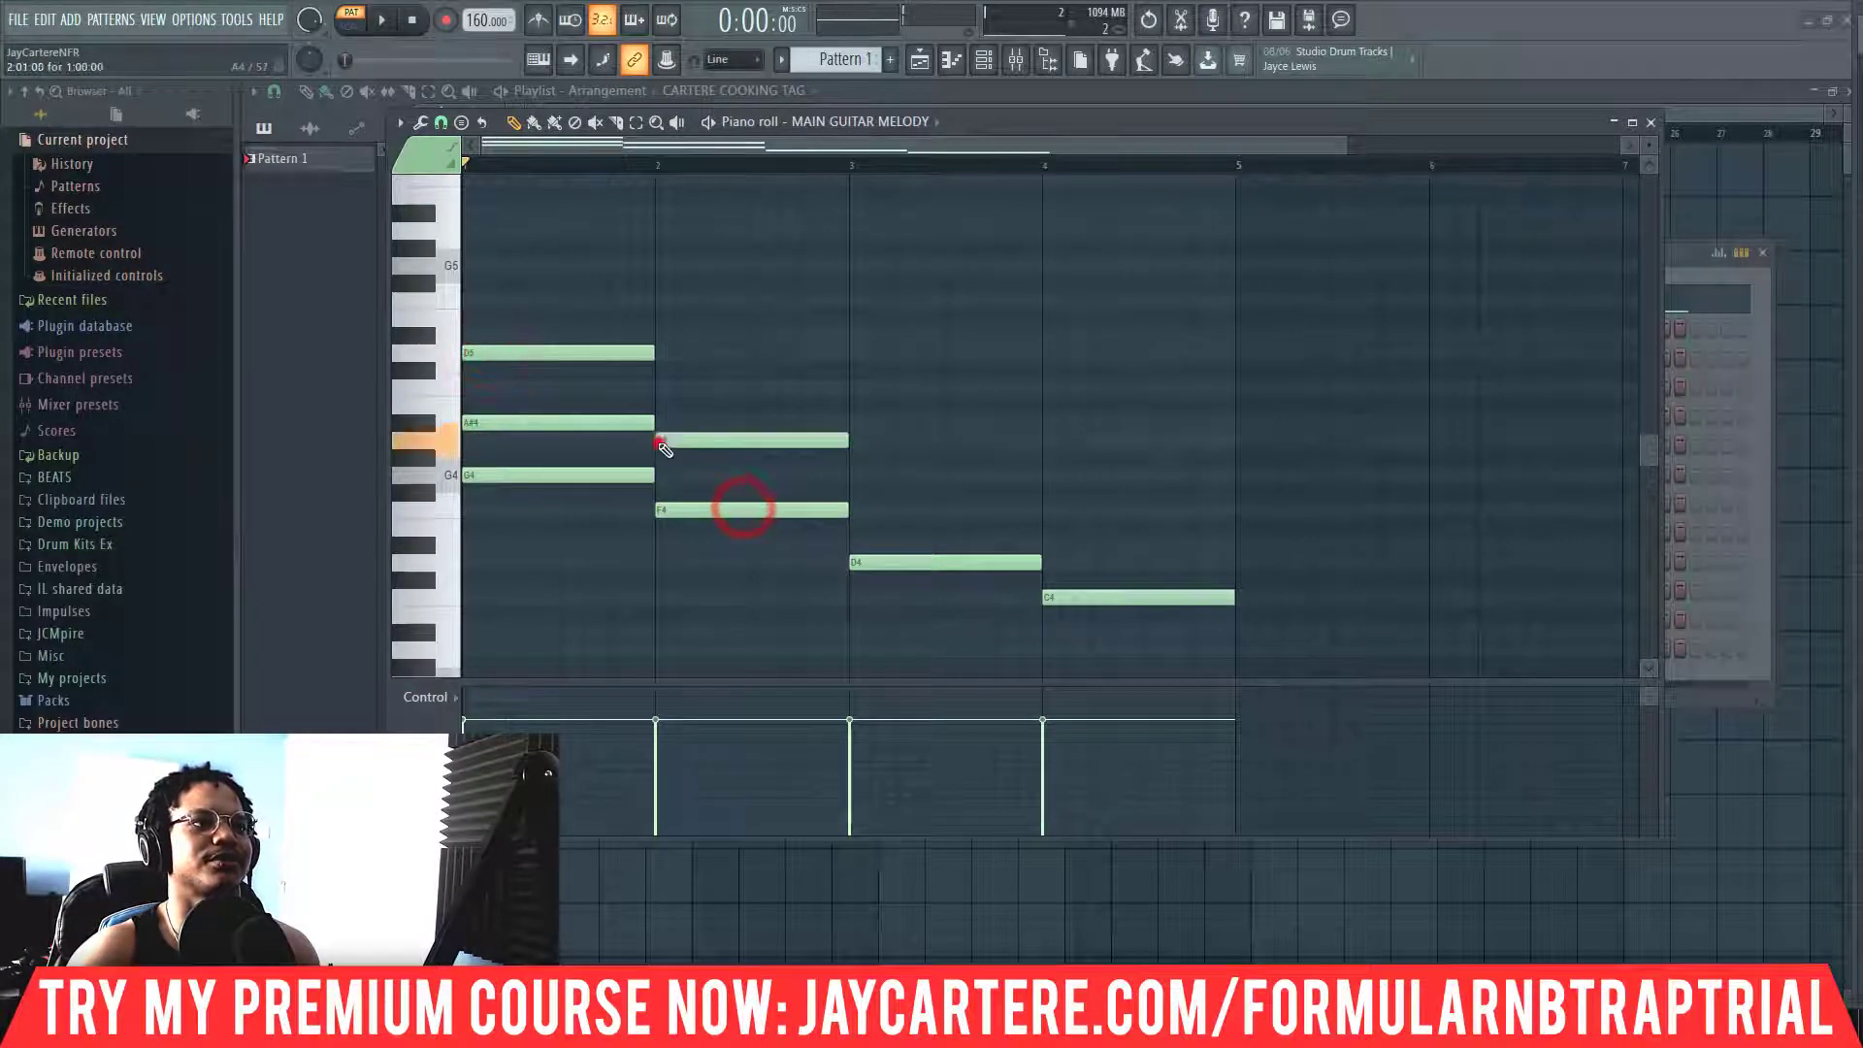
click(657, 385)
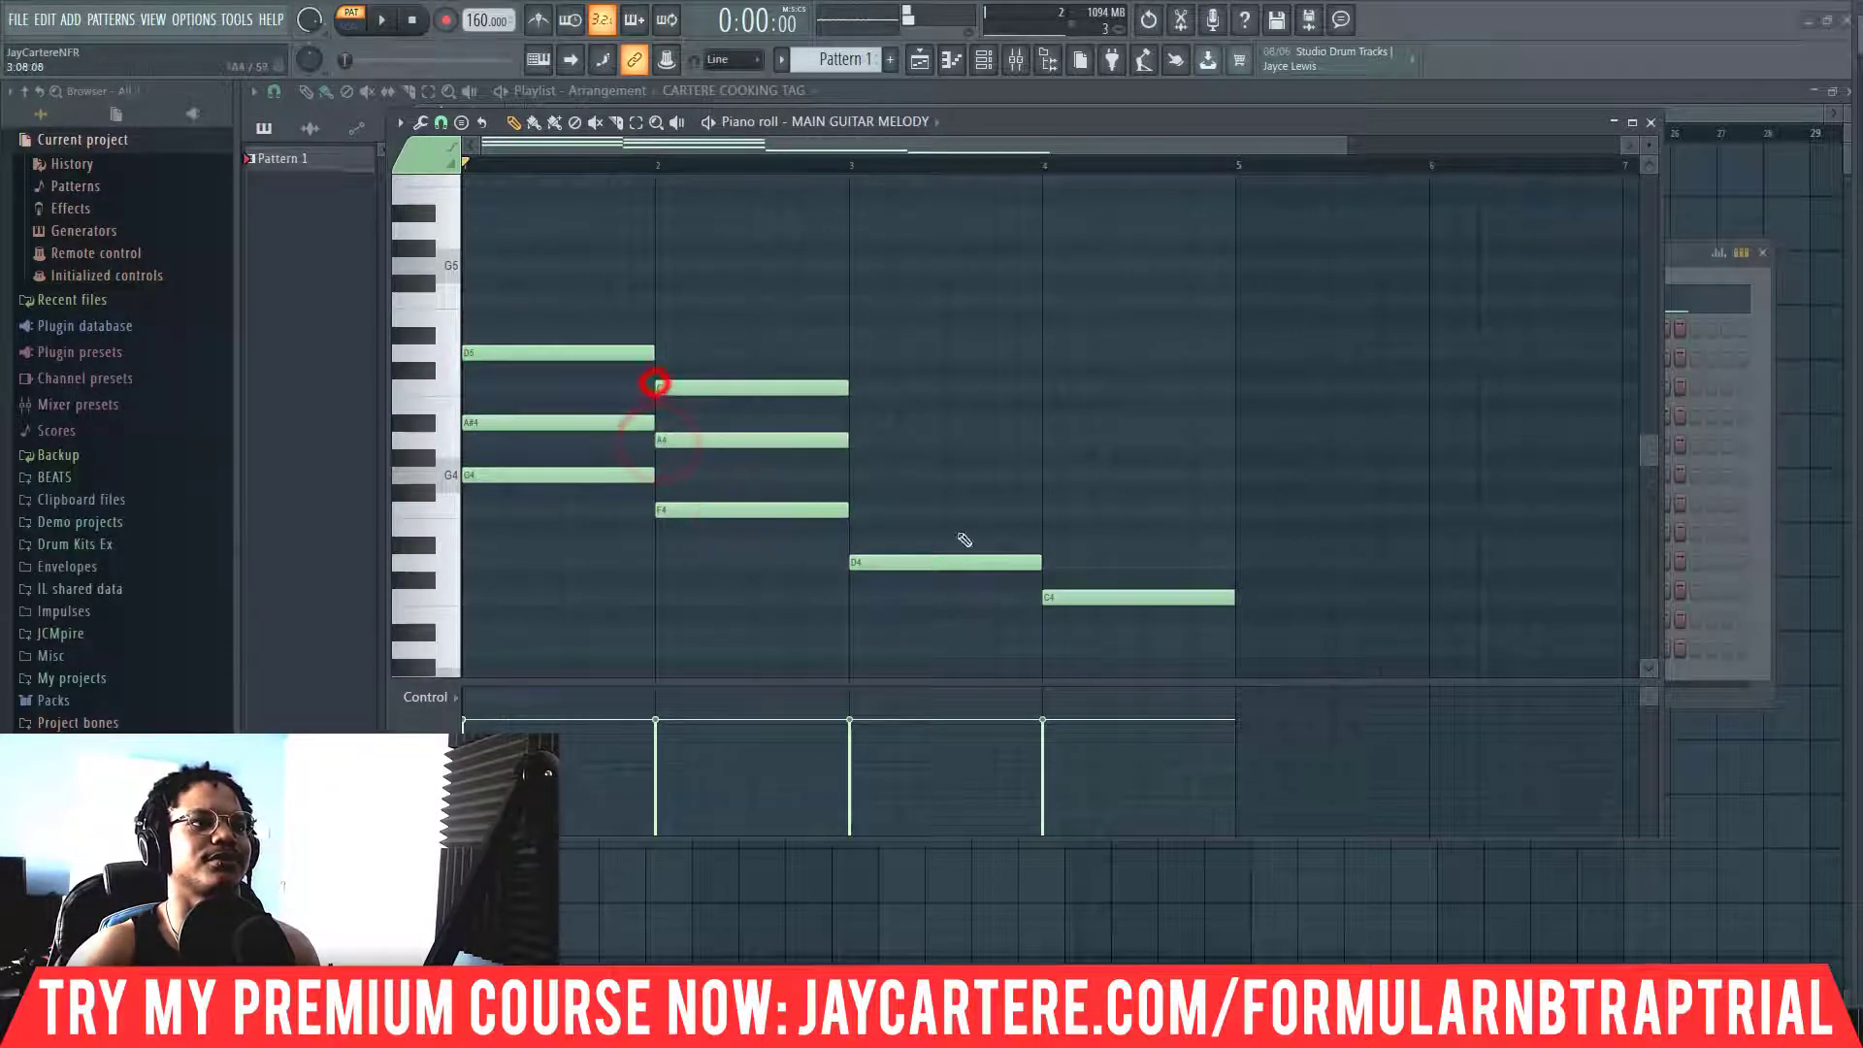
Complete the last two chords by adding F4 and A4 in bar 3 and D#4 and G4 in bar 4, and audition the progression
click(854, 509)
click(854, 440)
click(1082, 597)
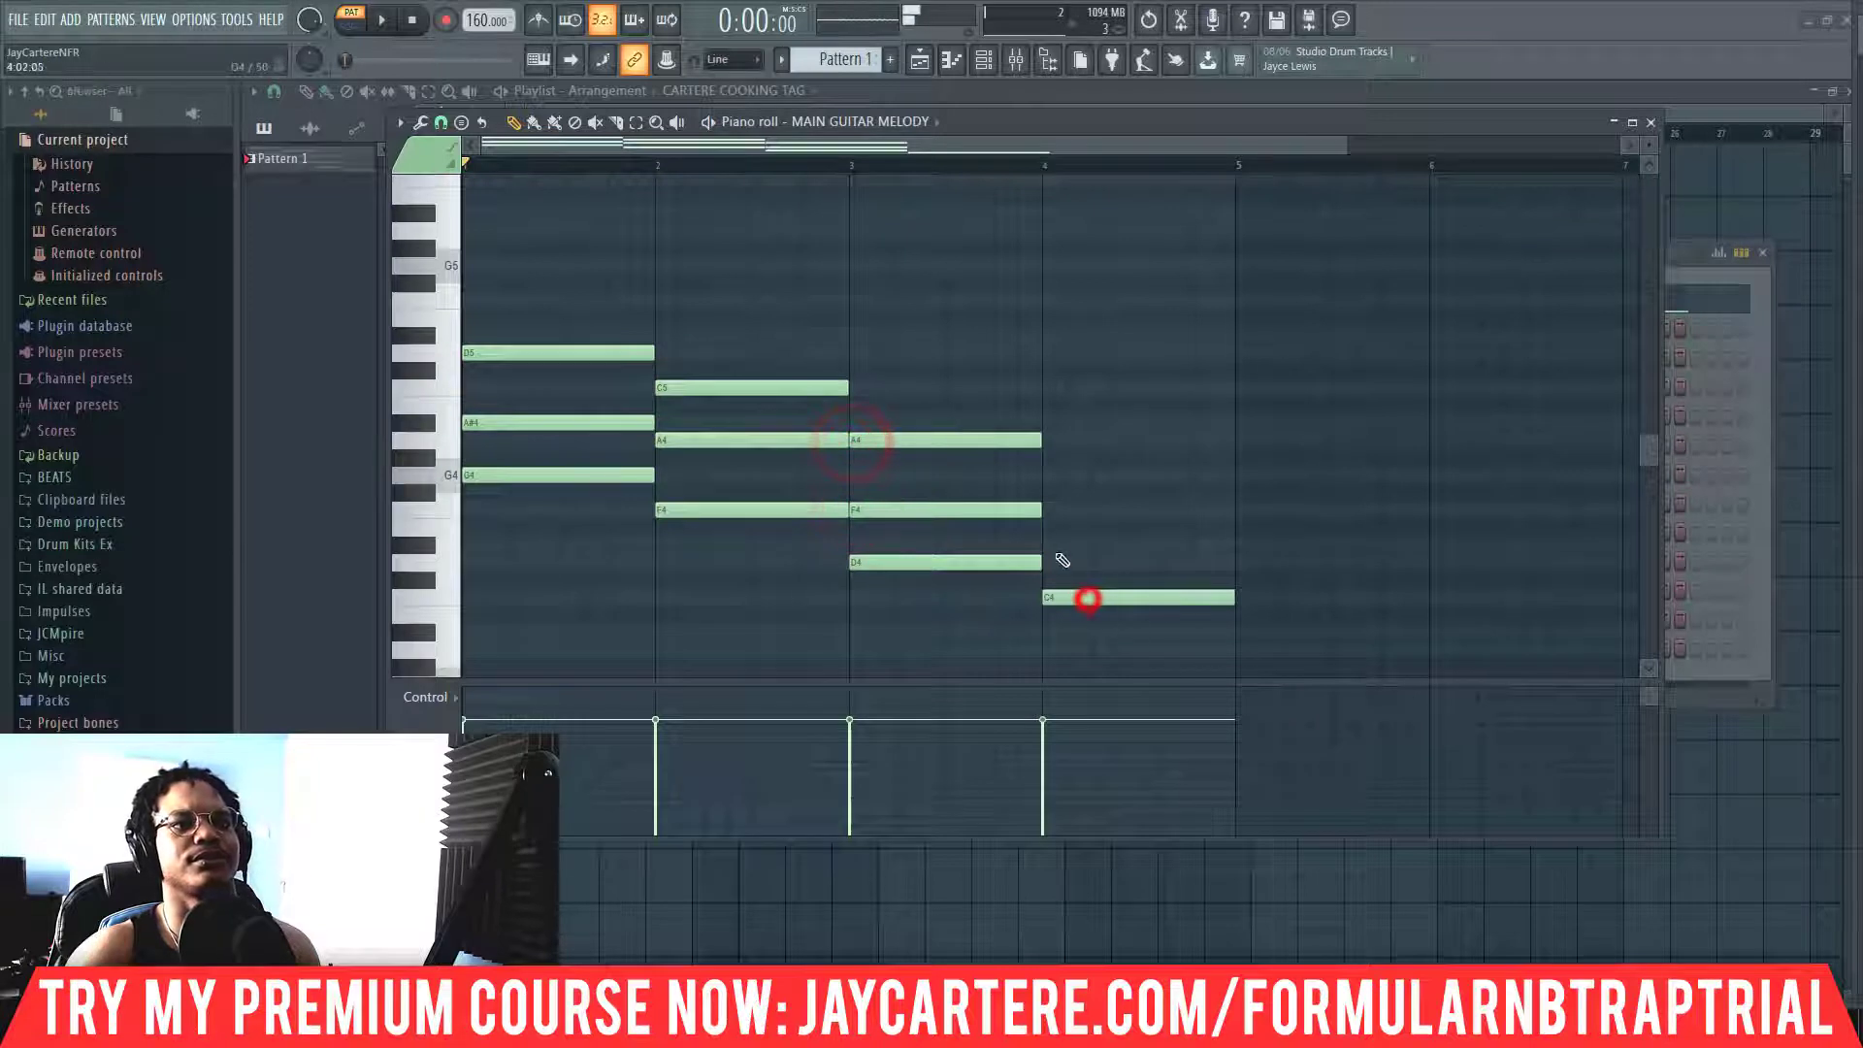
click(1048, 544)
click(1046, 476)
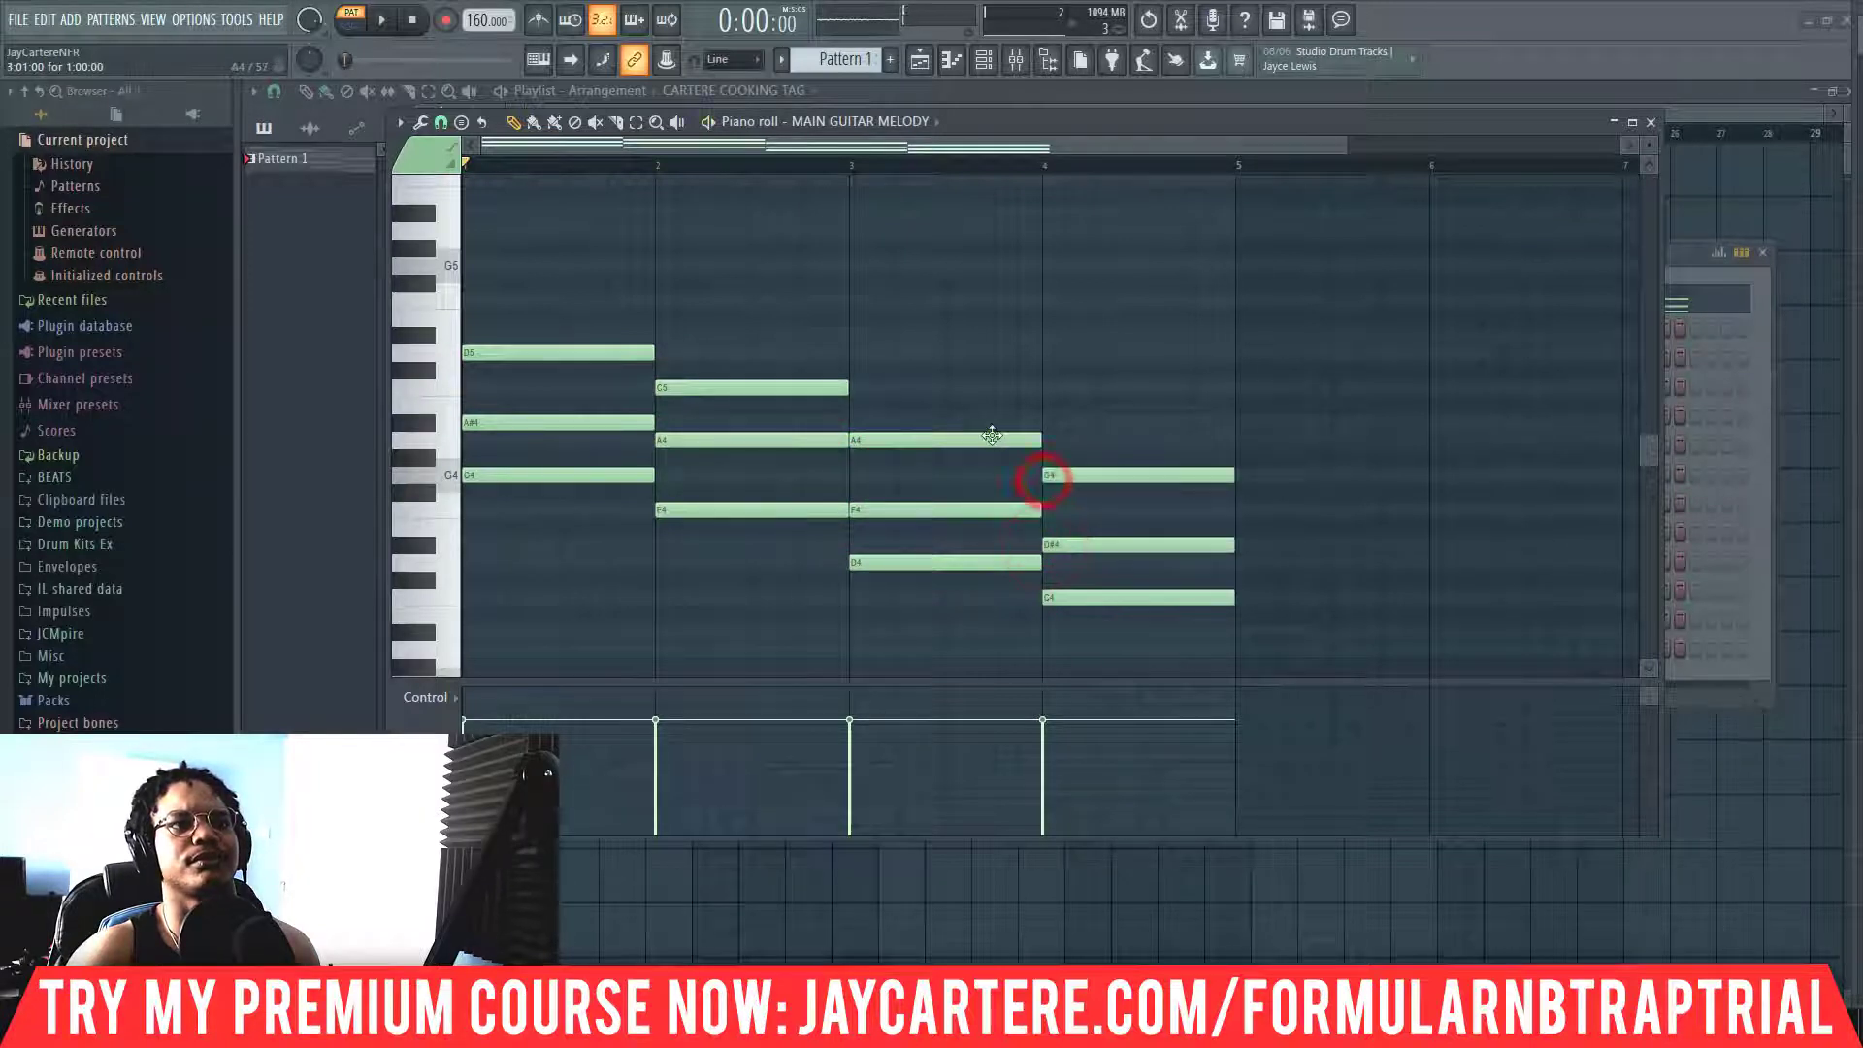
key(space)
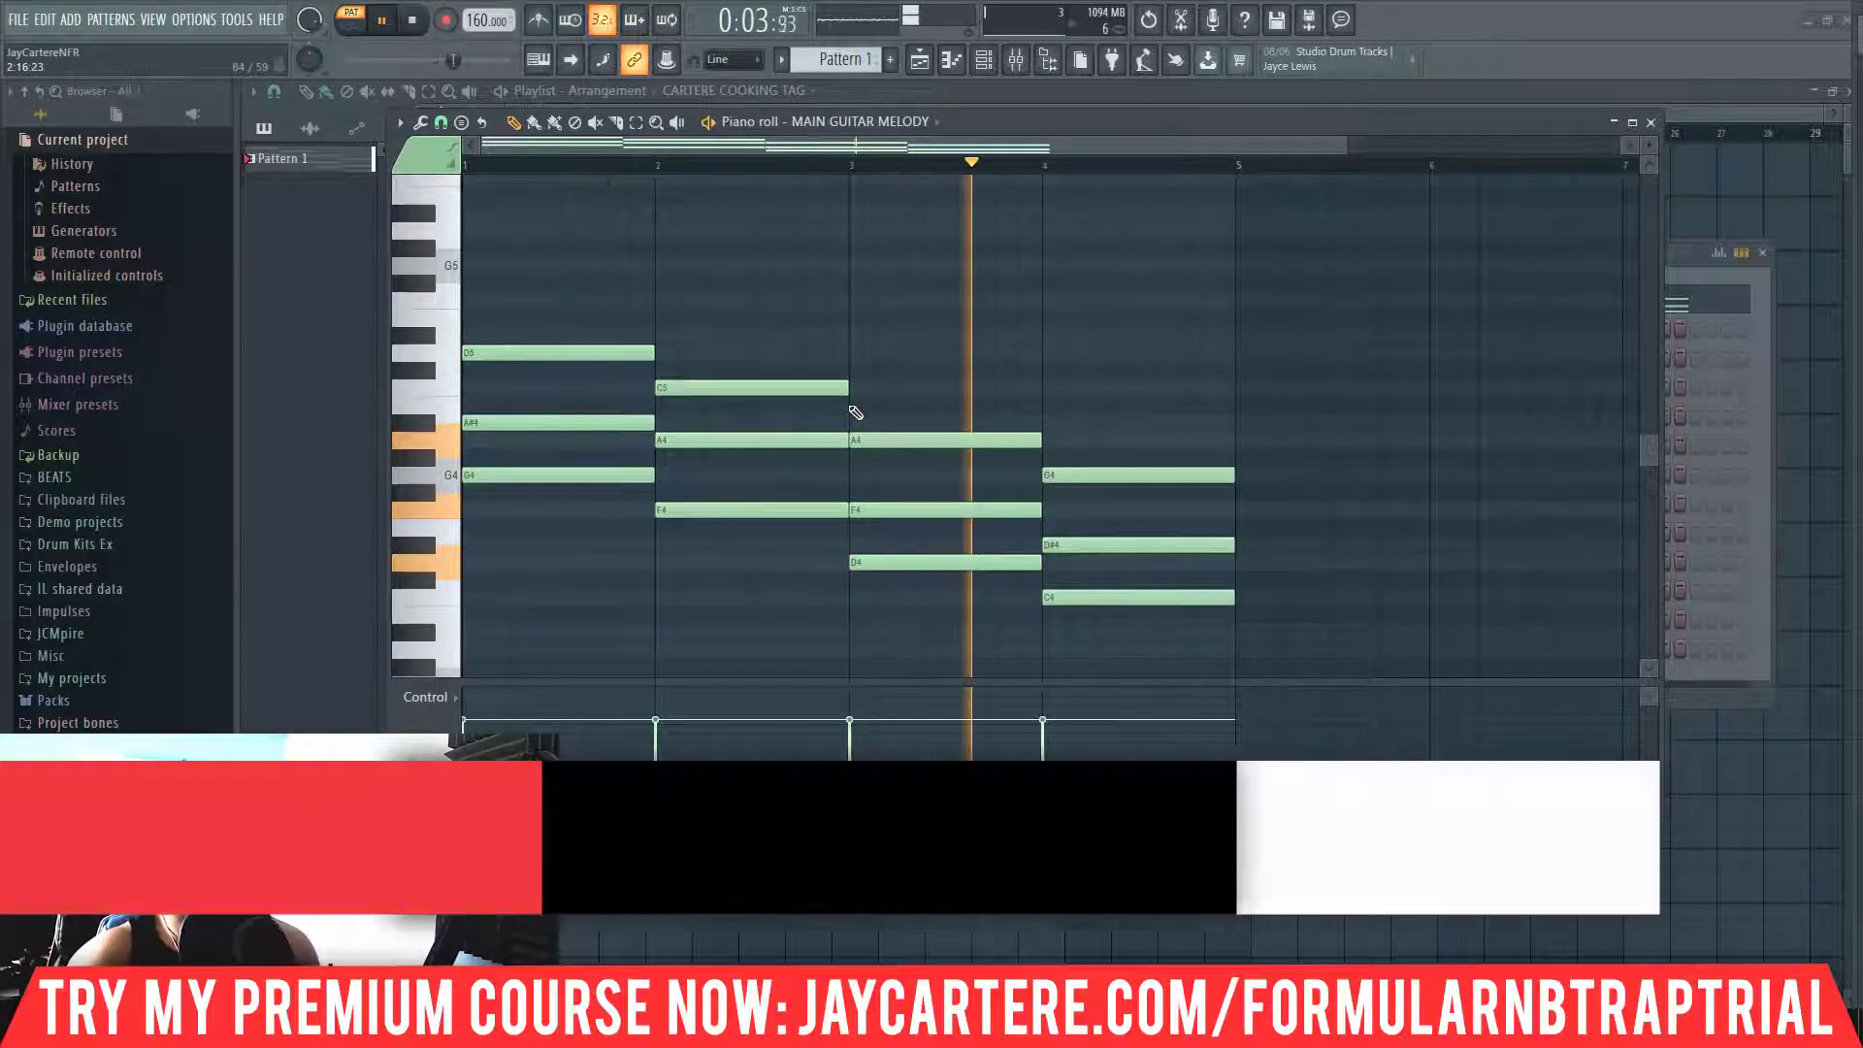
key(space)
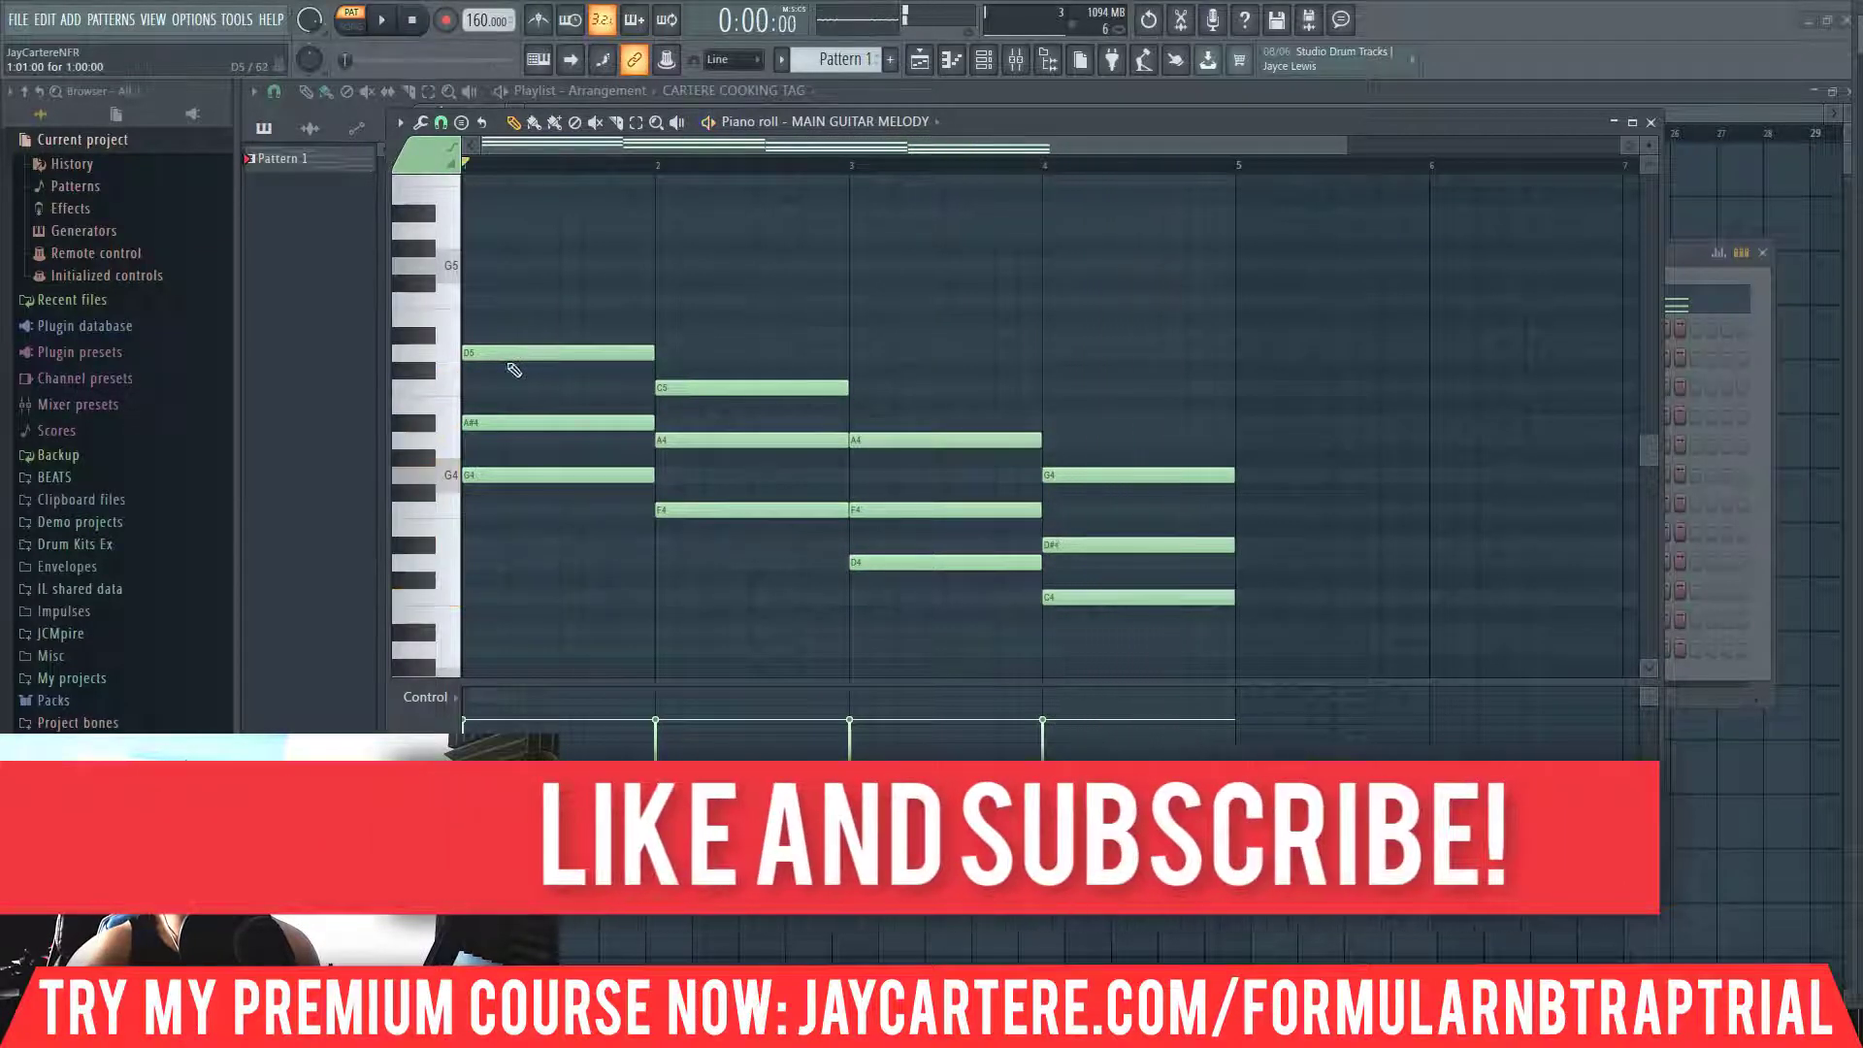
Stagger the bar 1 chord by delaying its D5 note two steps and its A#4 note four steps
drag(512, 354, 499, 348)
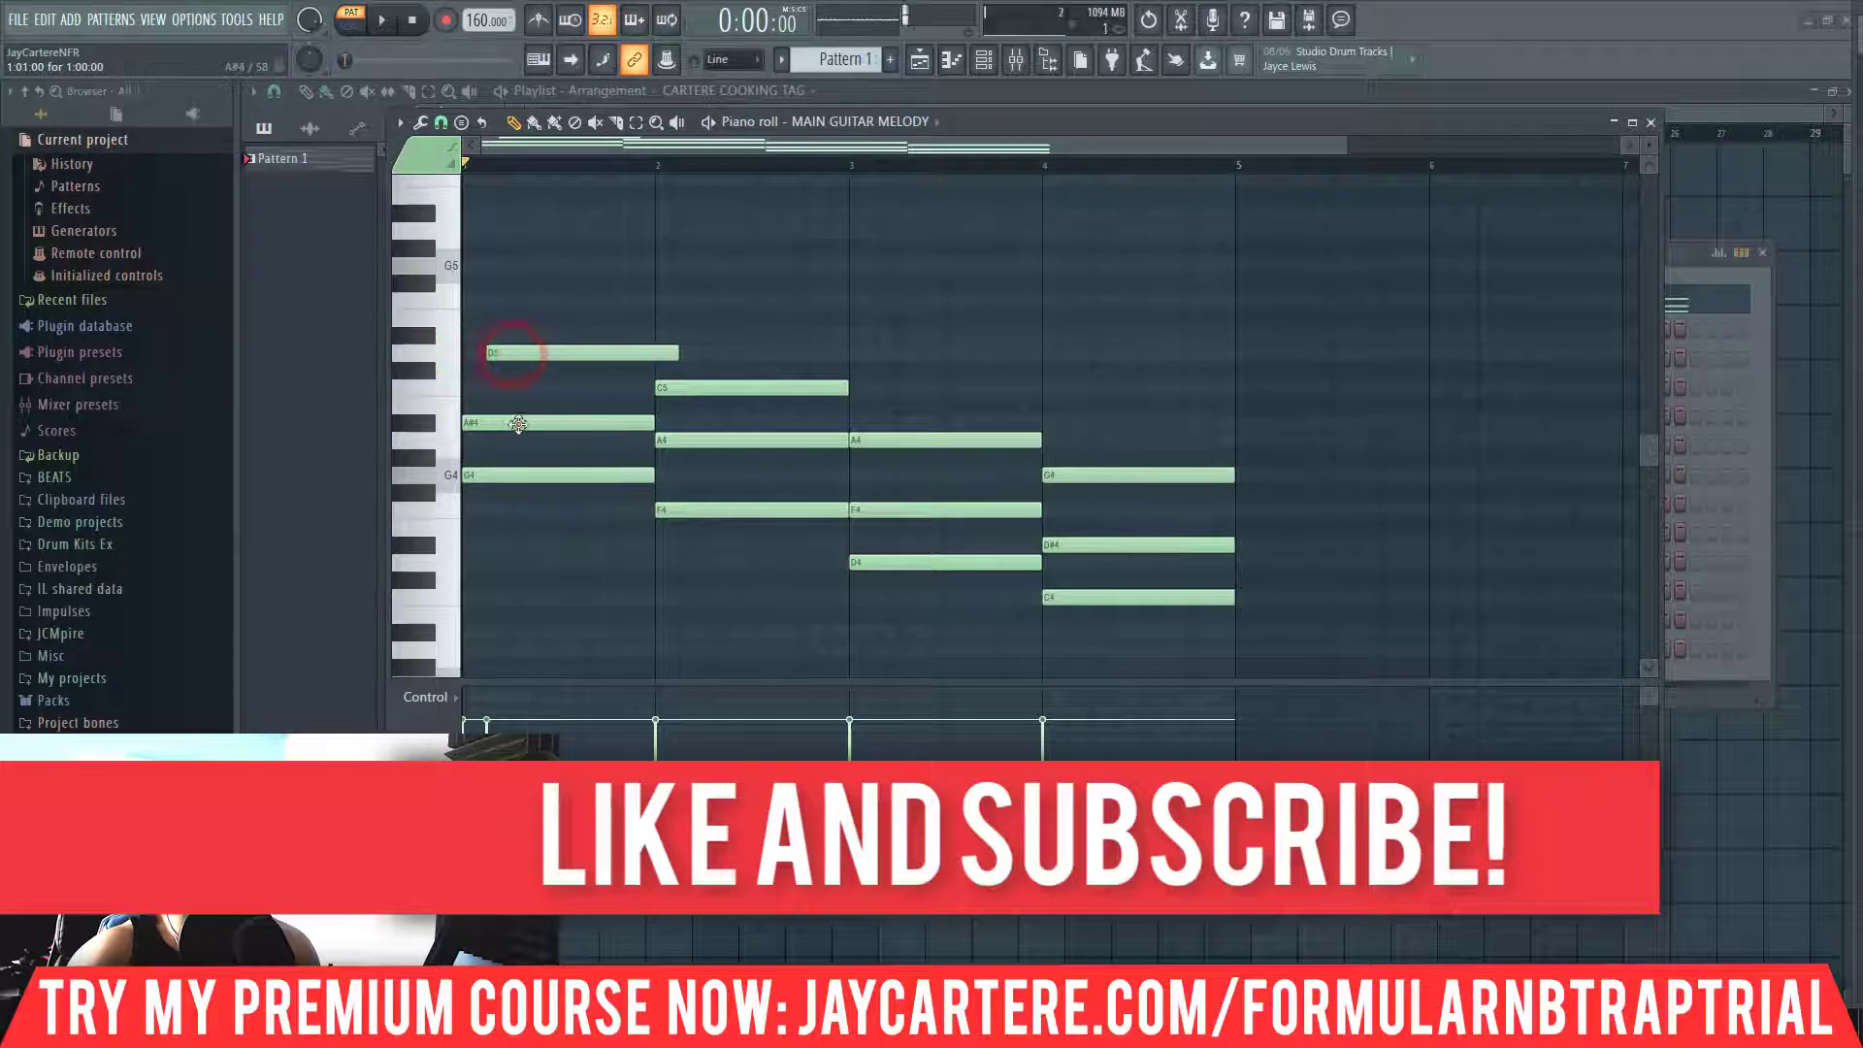
drag(466, 423, 521, 421)
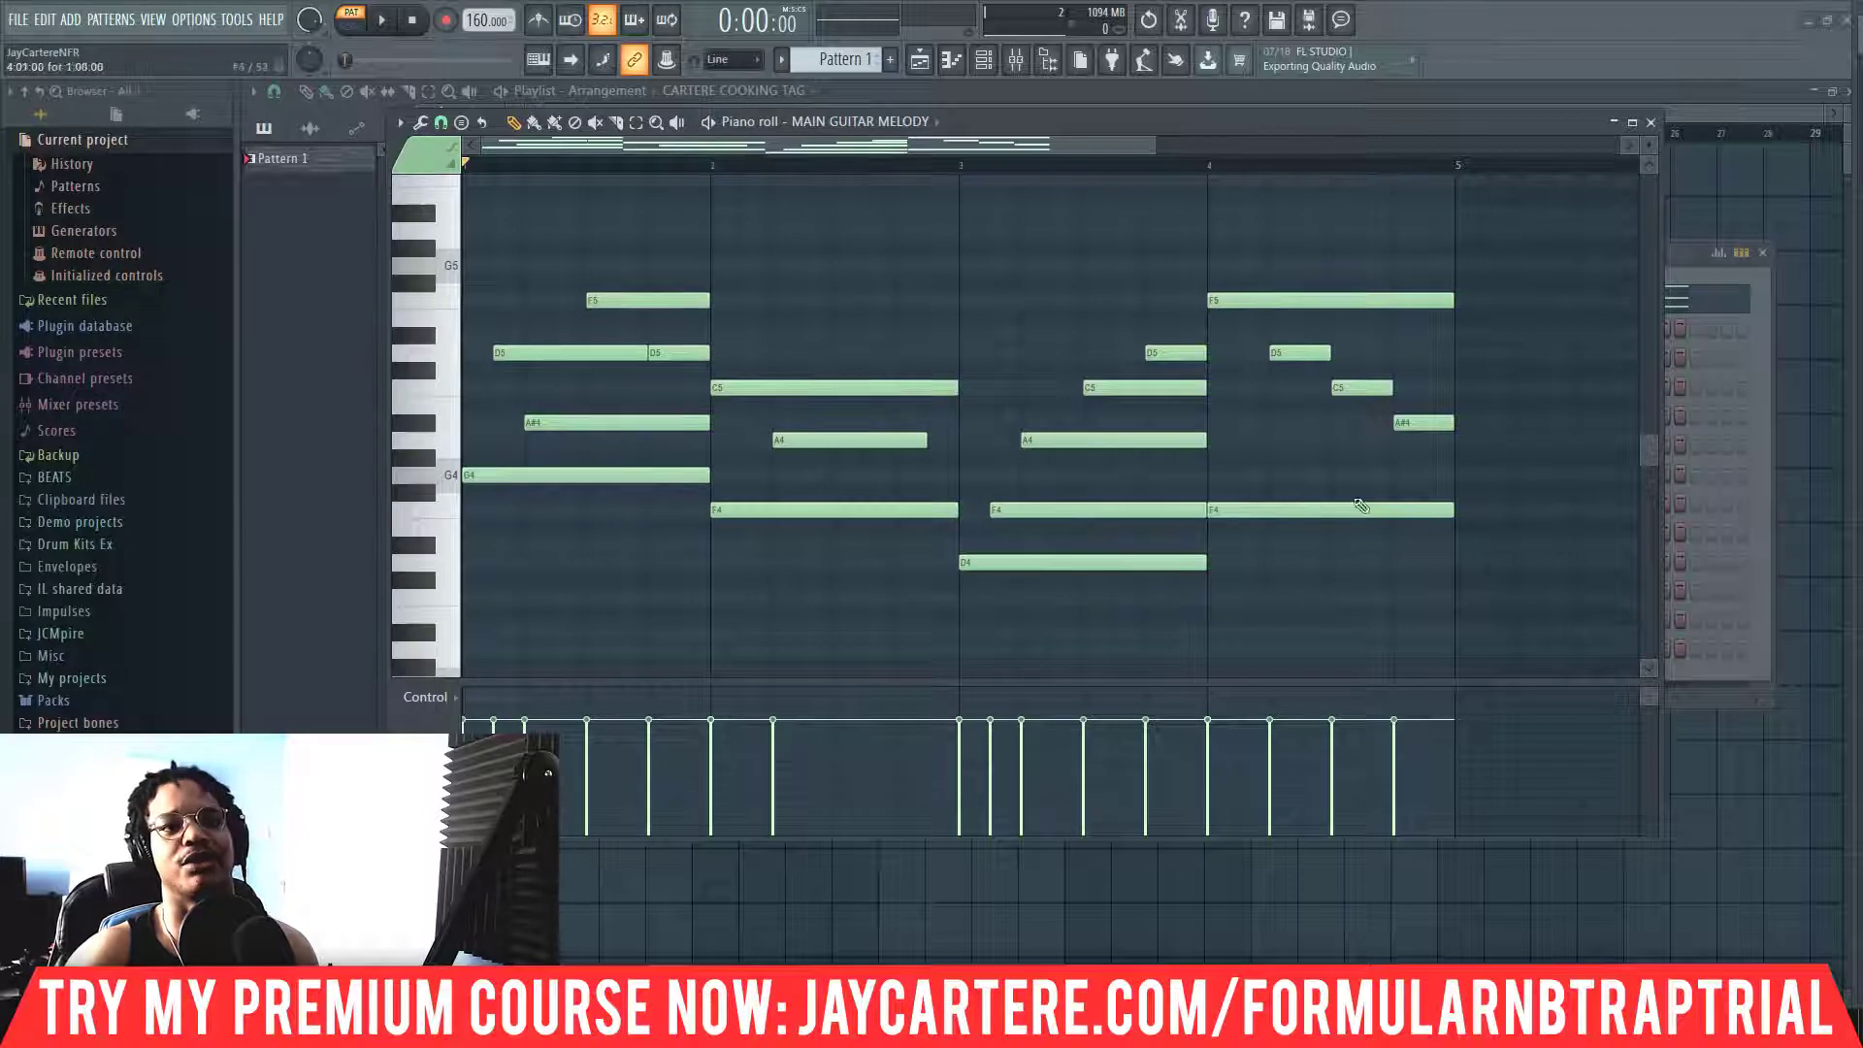
click(1287, 511)
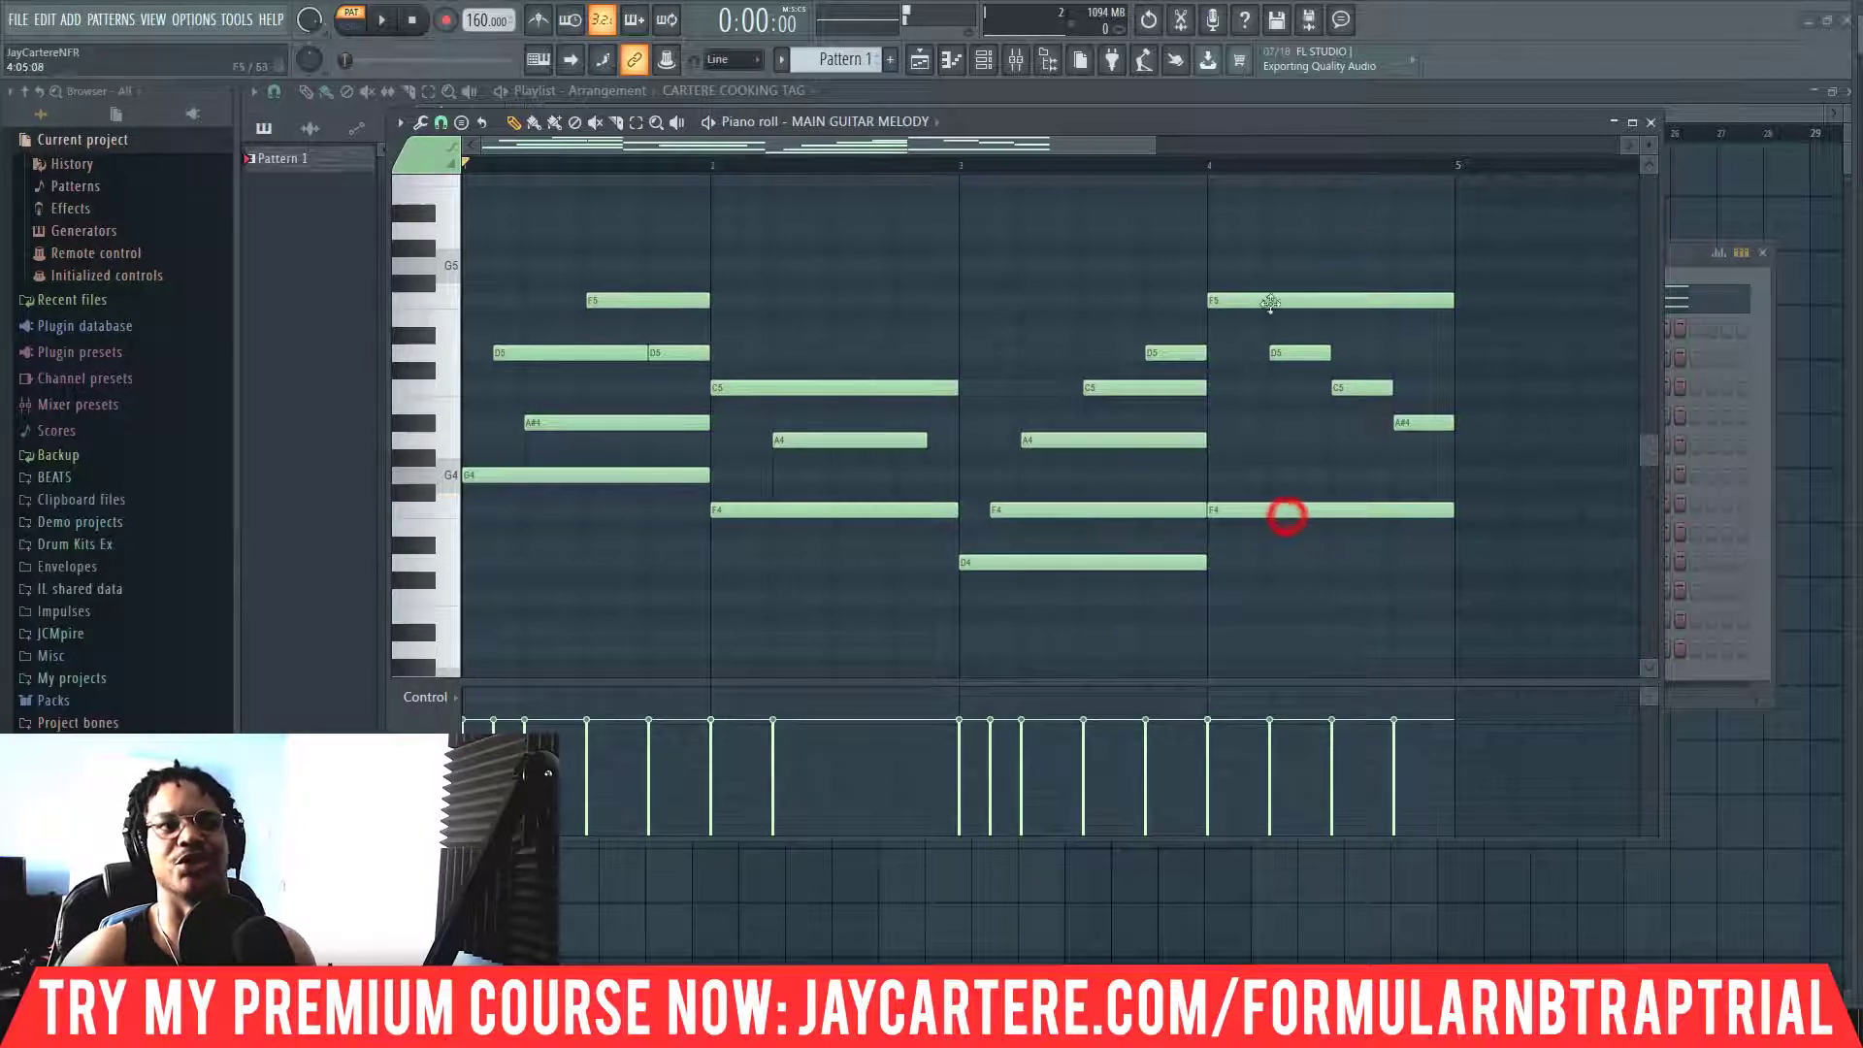
click(1266, 300)
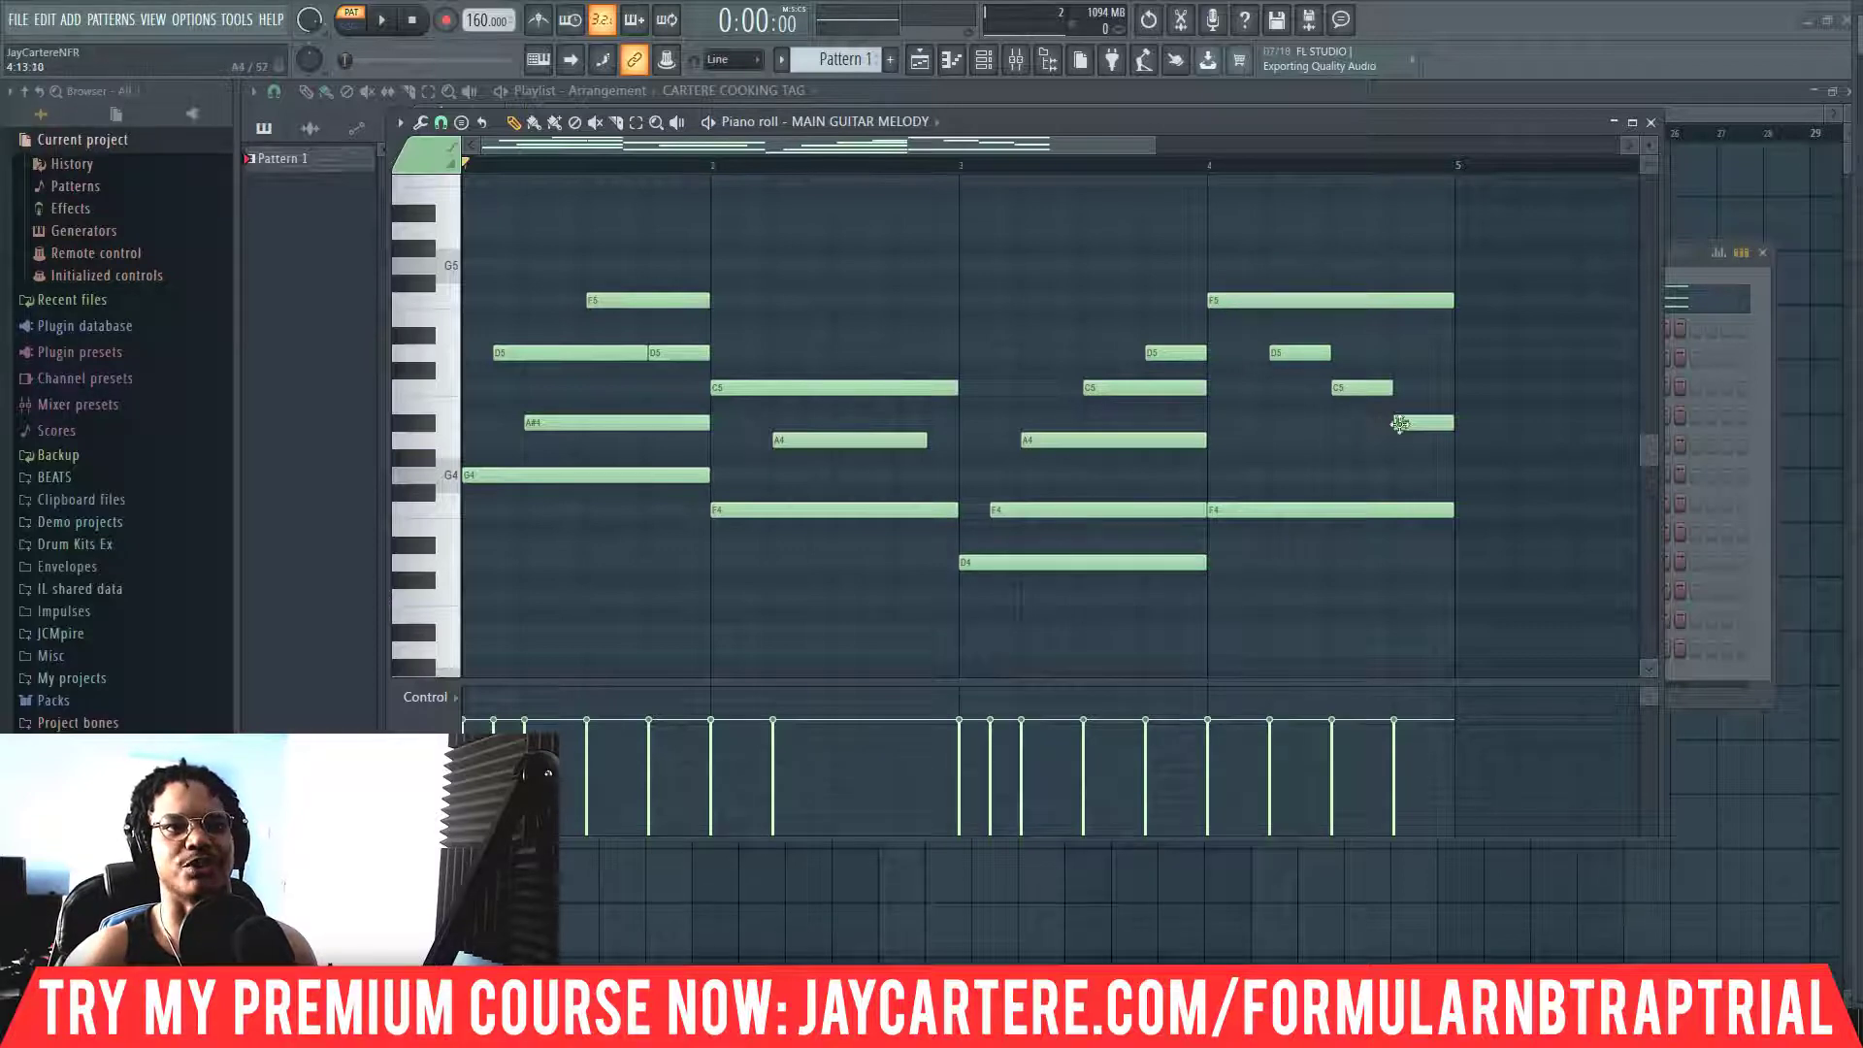
click(1057, 266)
right_click(1067, 269)
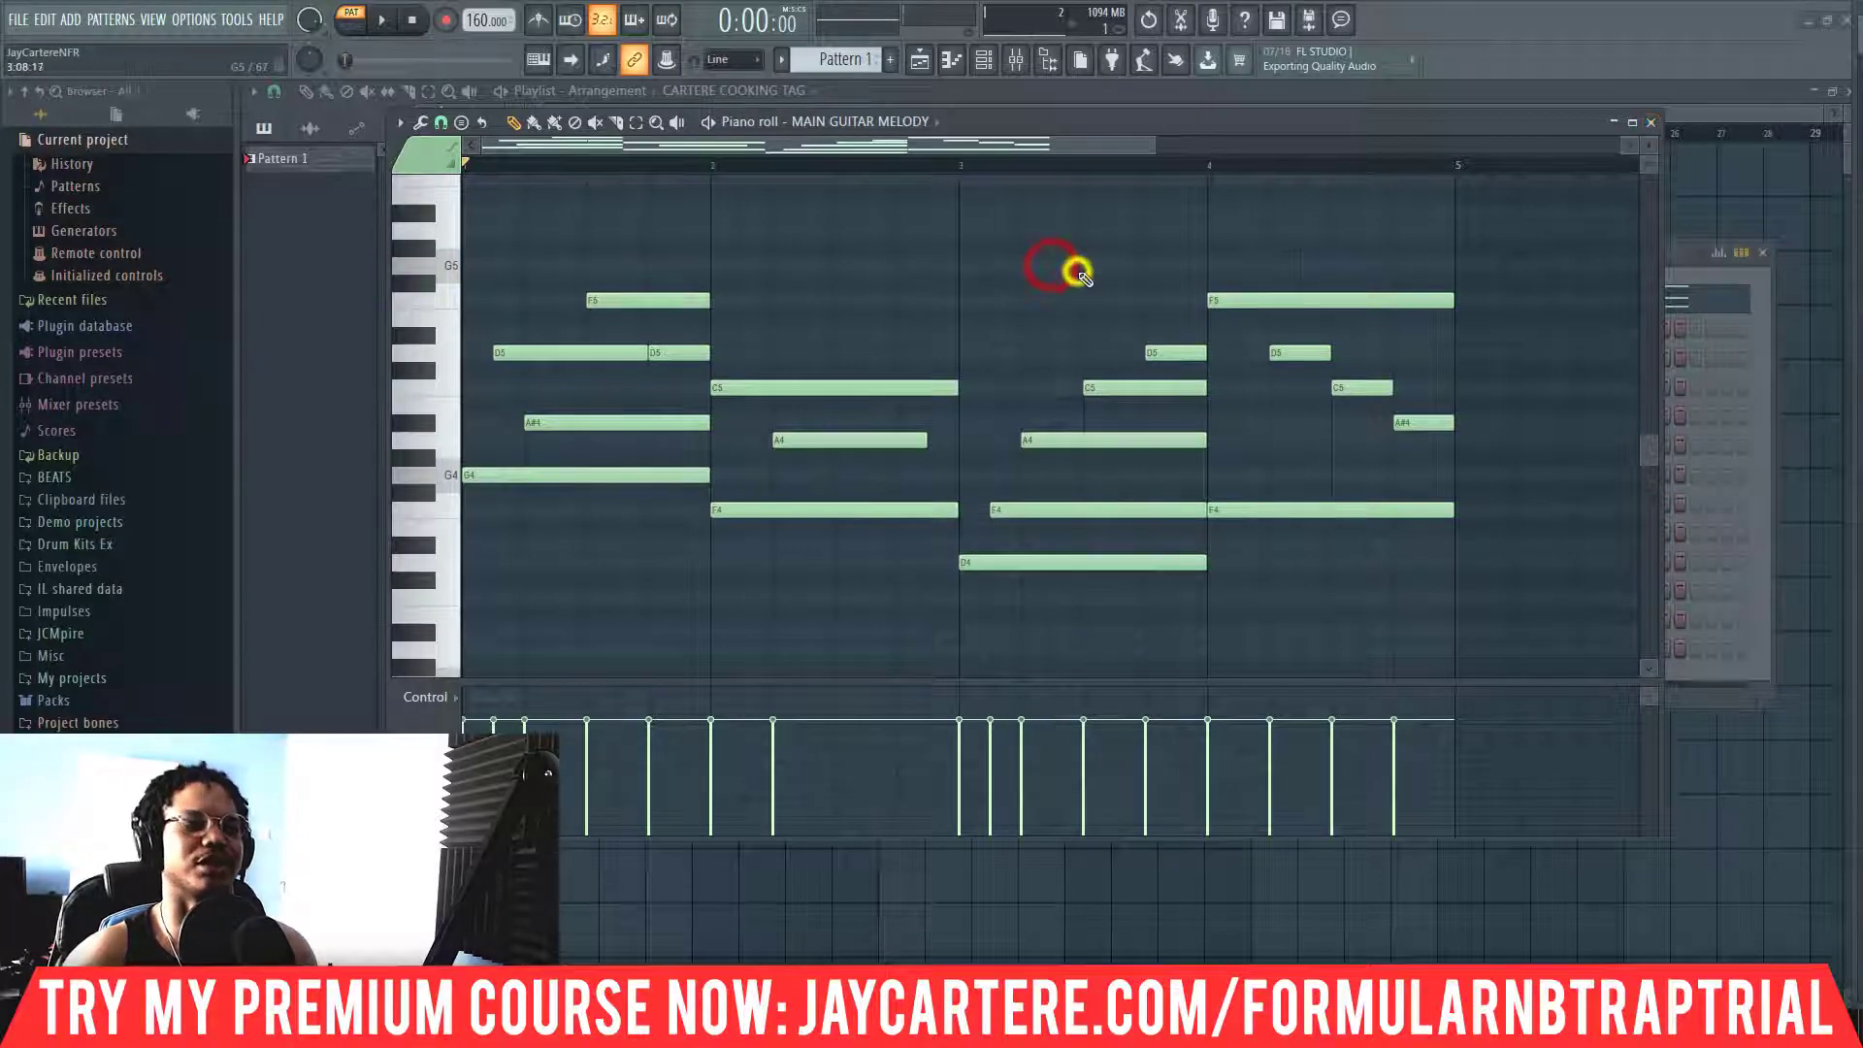
Select all notes, randomize their velocities with the randomizer's volume level at -36%, and lower all velocities slightly
key(ctrl+a)
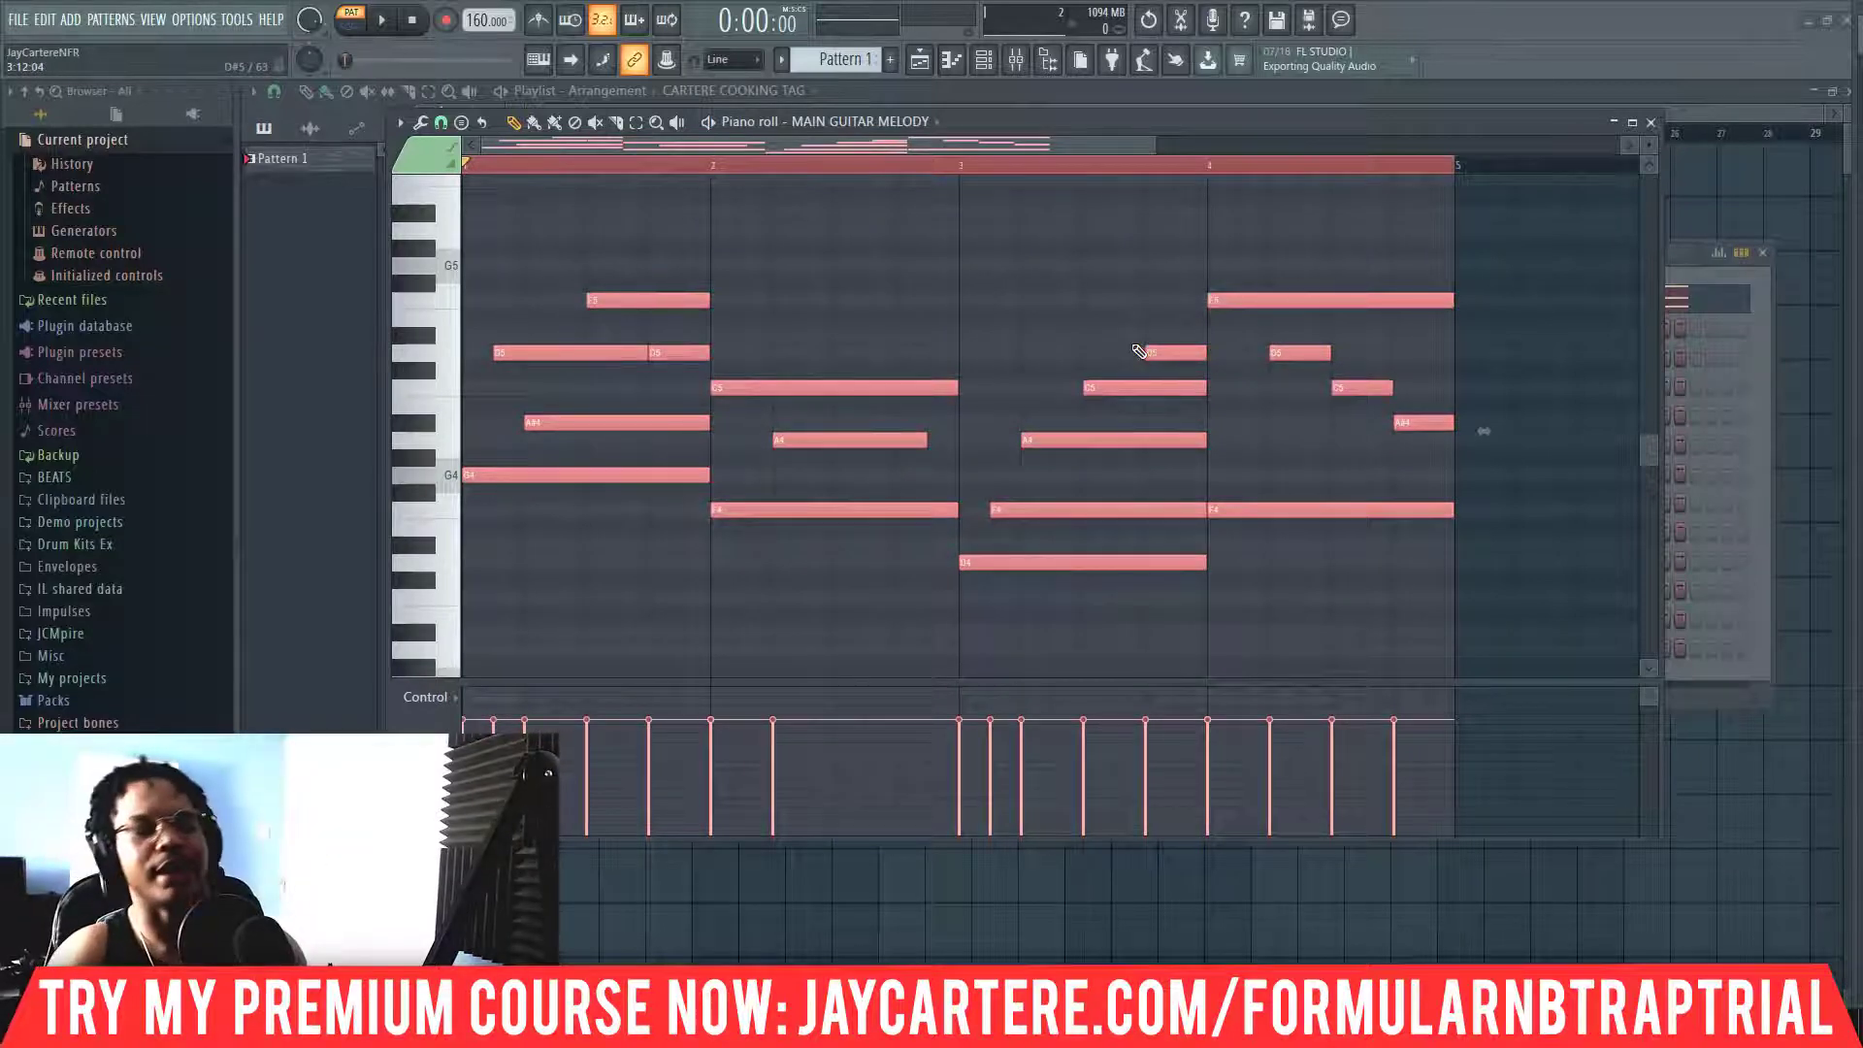
key(alt+r)
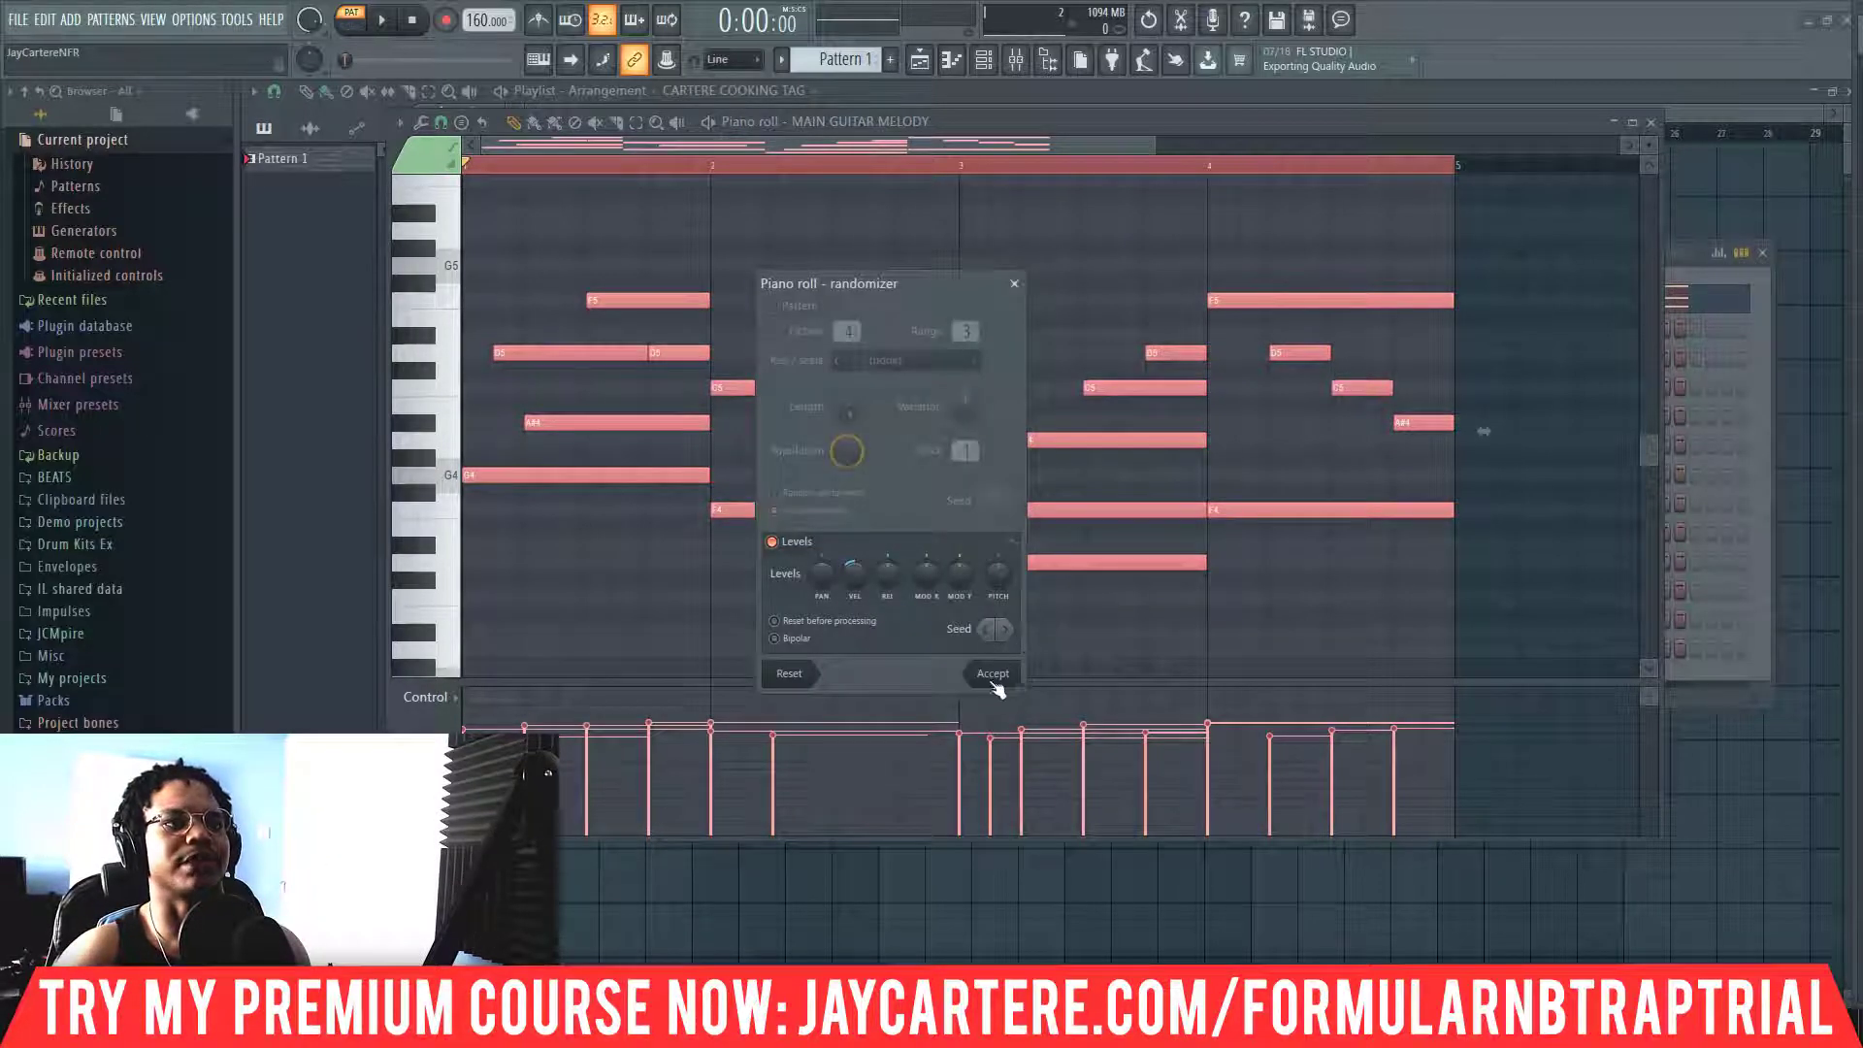
drag(854, 568, 856, 572)
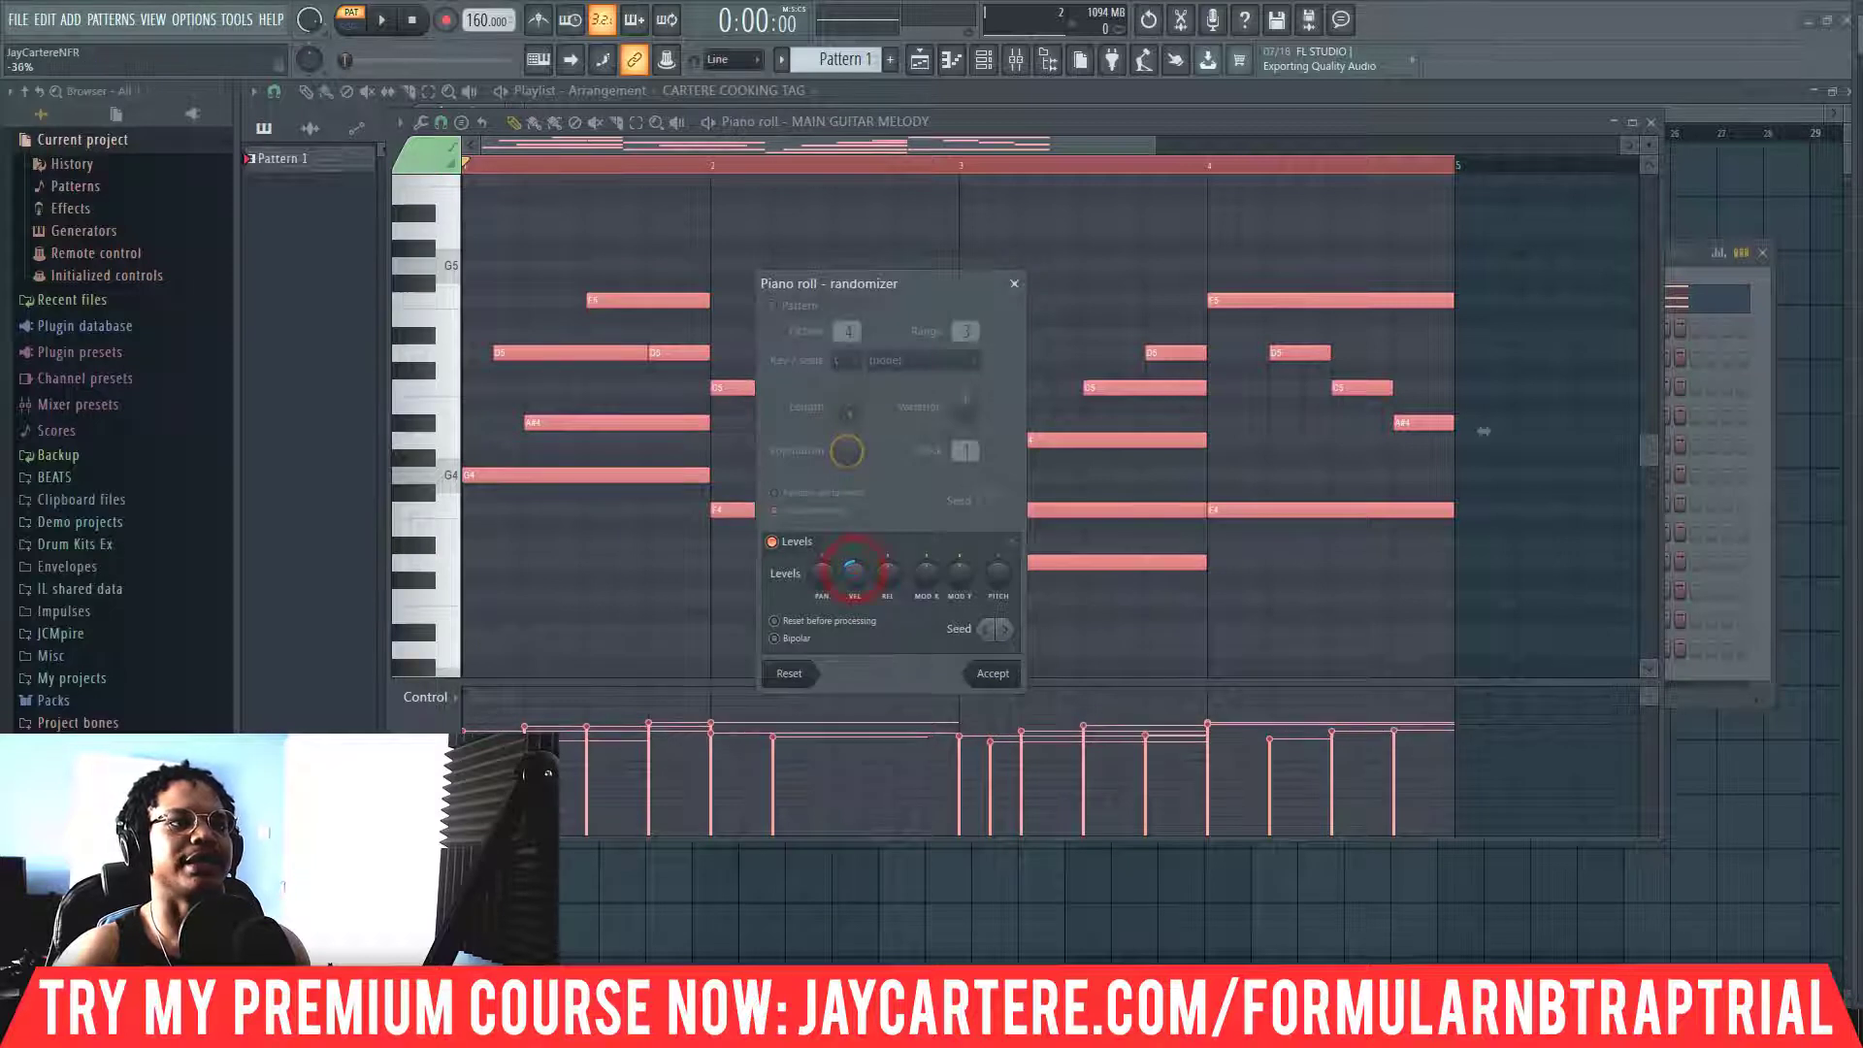
click(1010, 675)
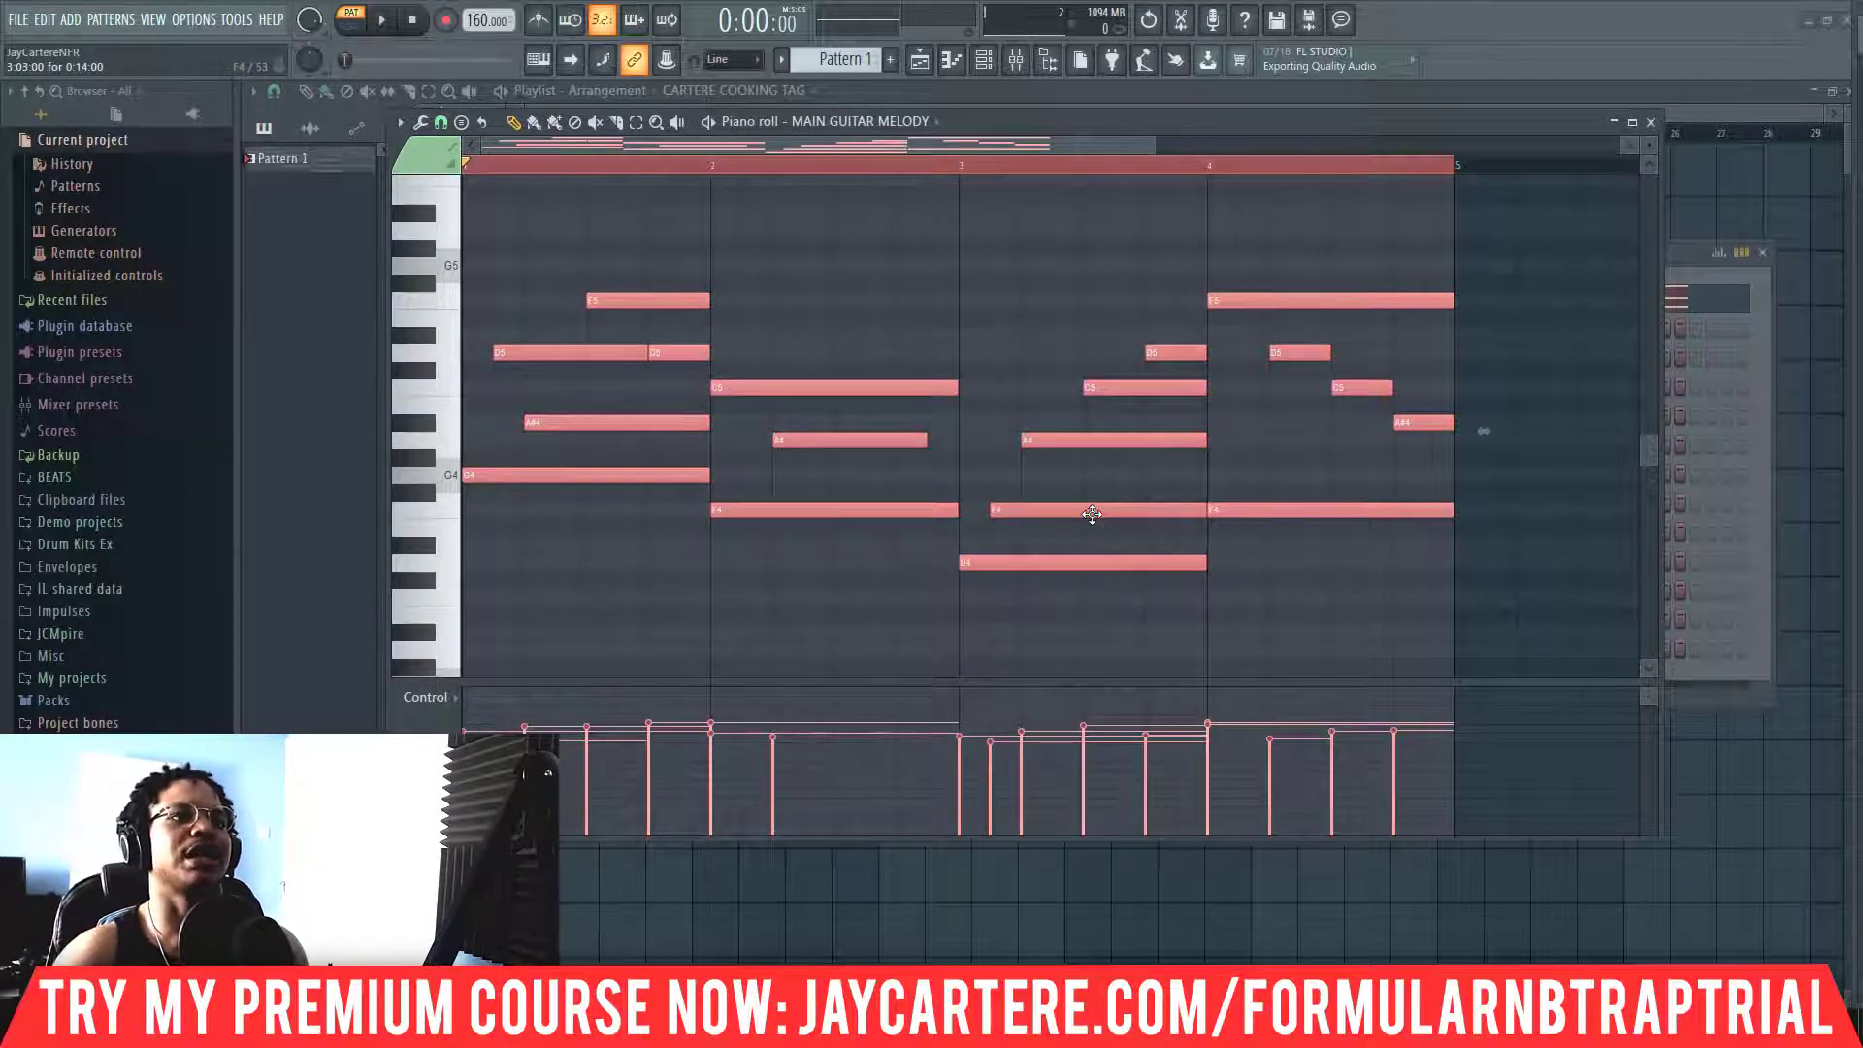
scroll(1092, 514, down, 2)
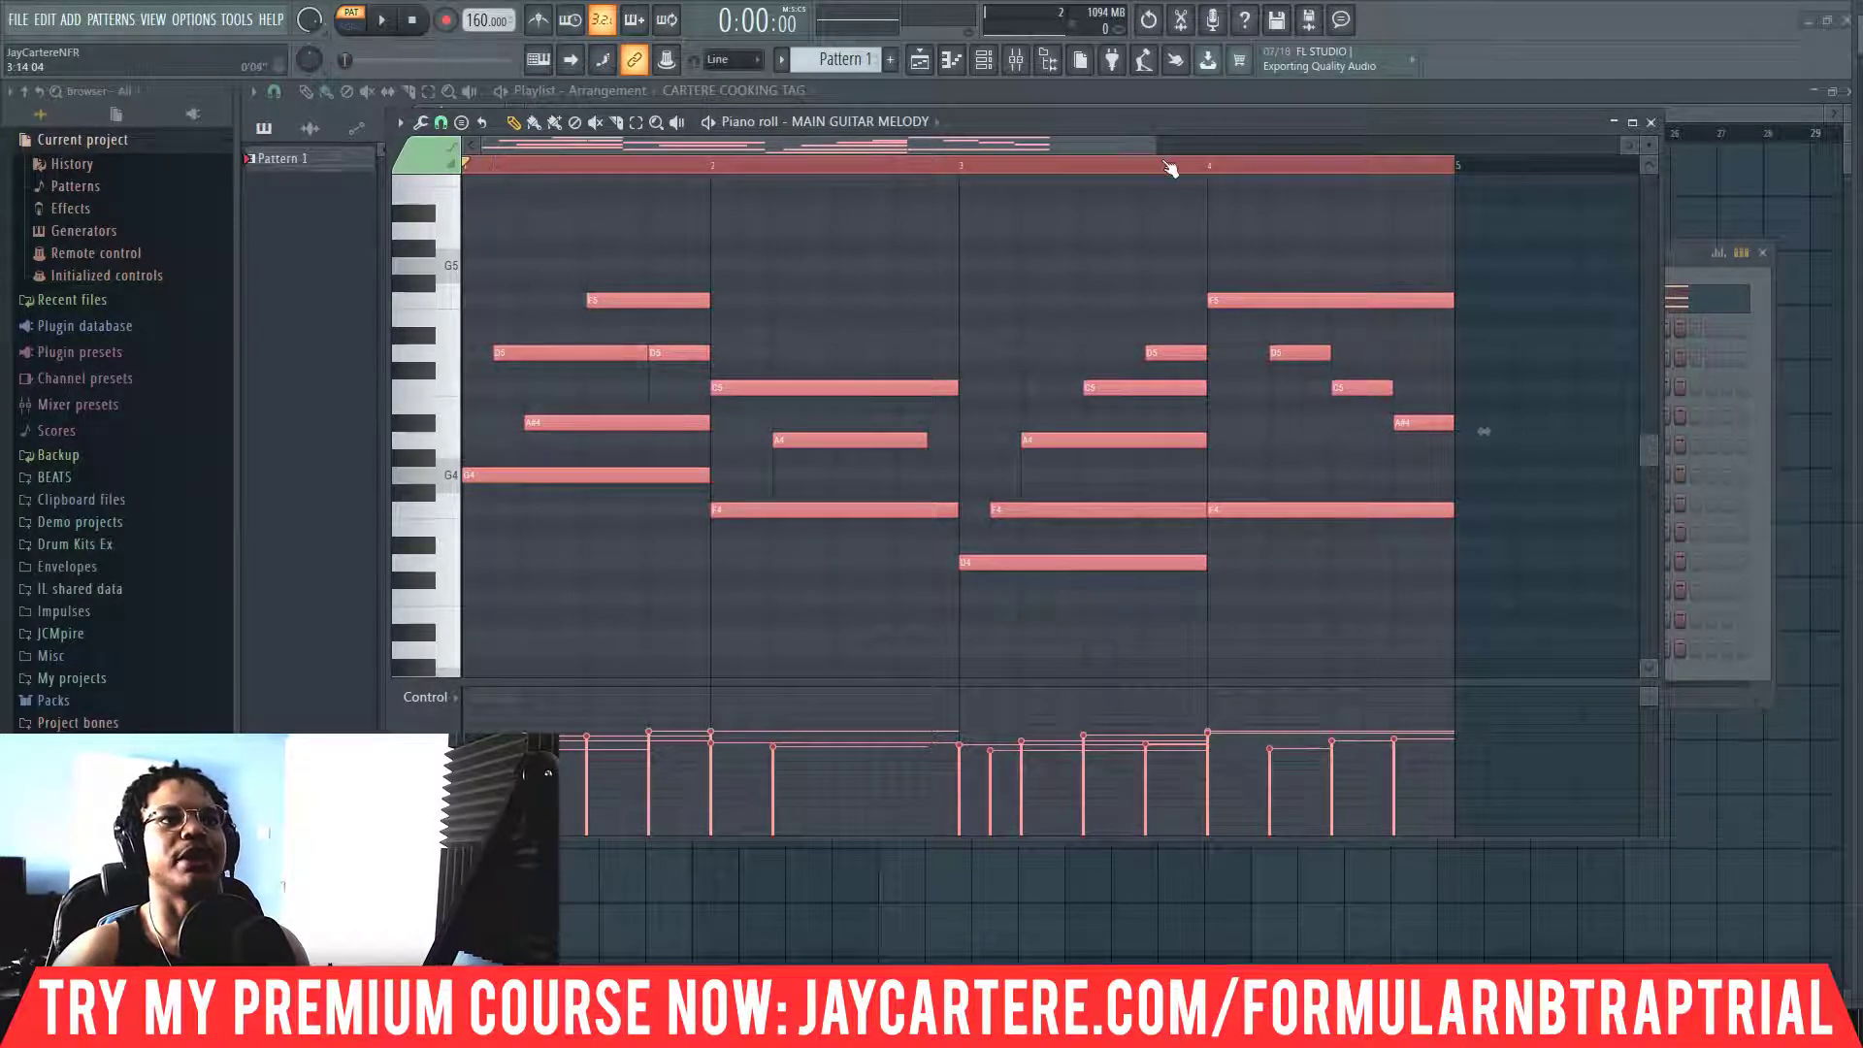
Play back the guitar melody with its varied velocities and deselect all notes
key(space)
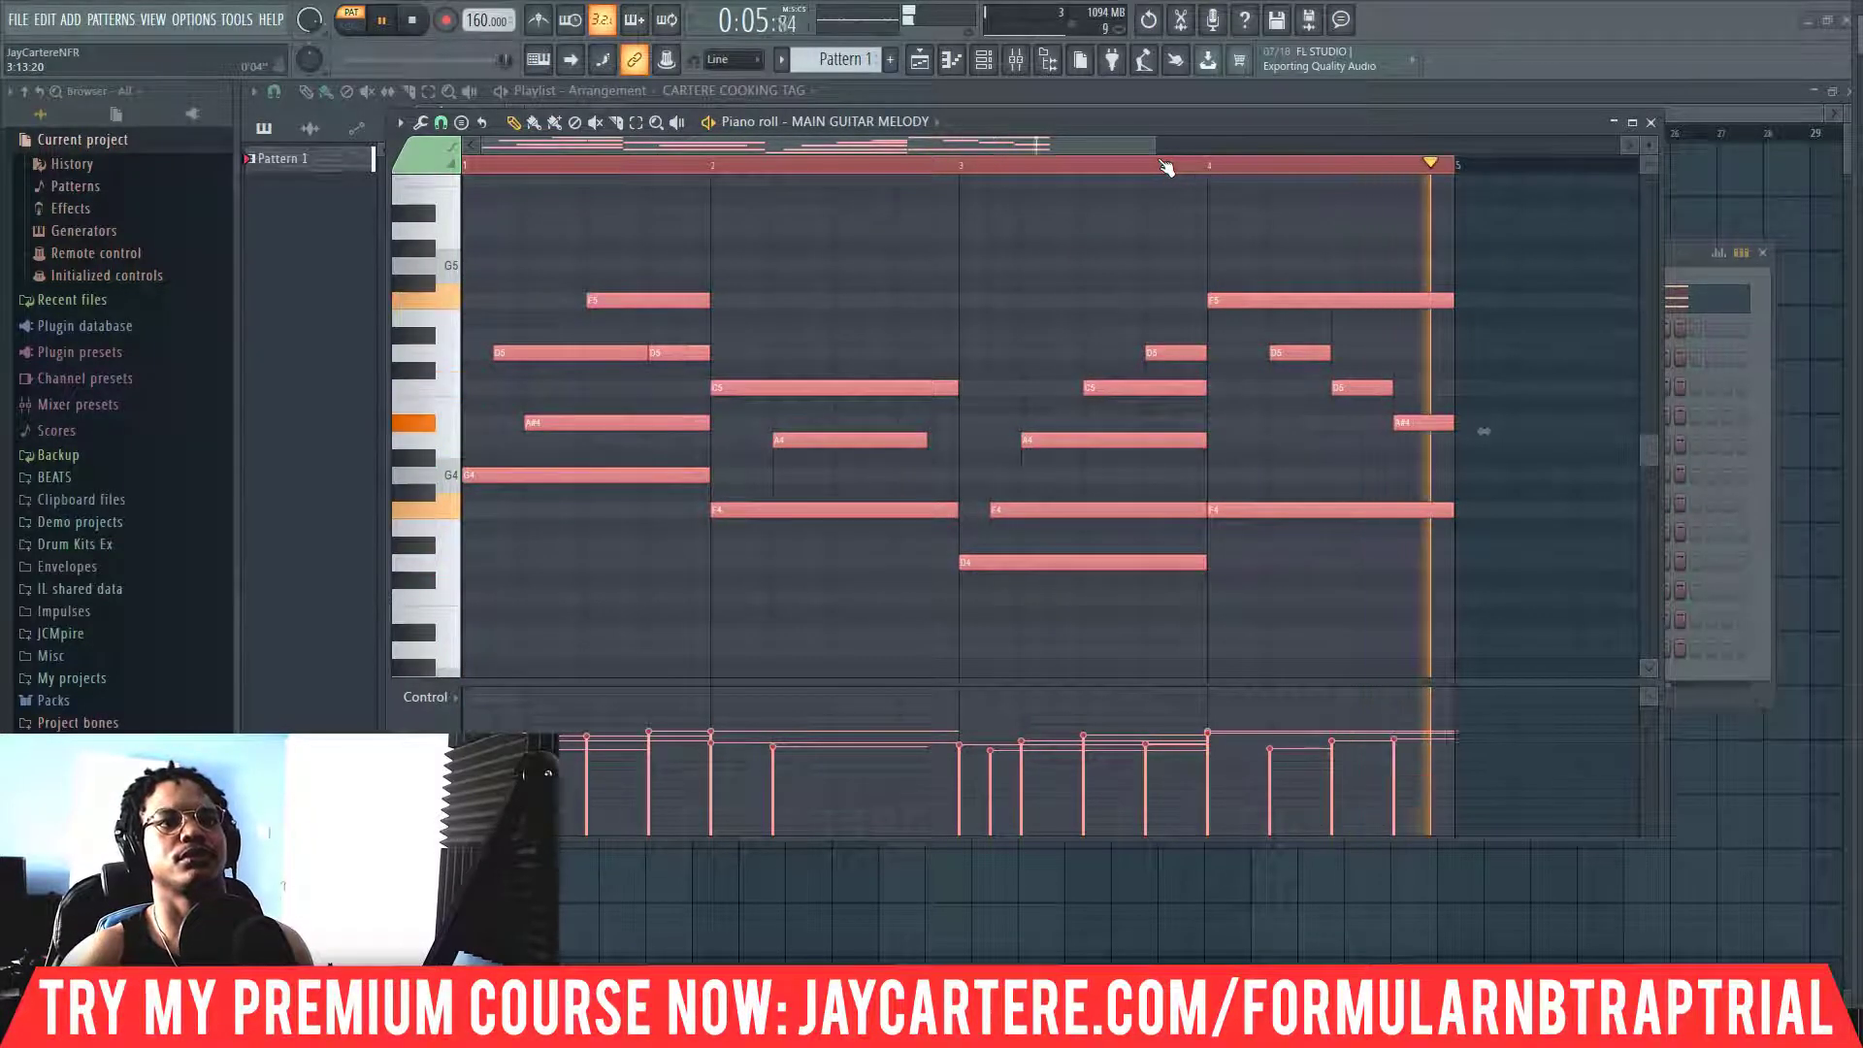
key(space)
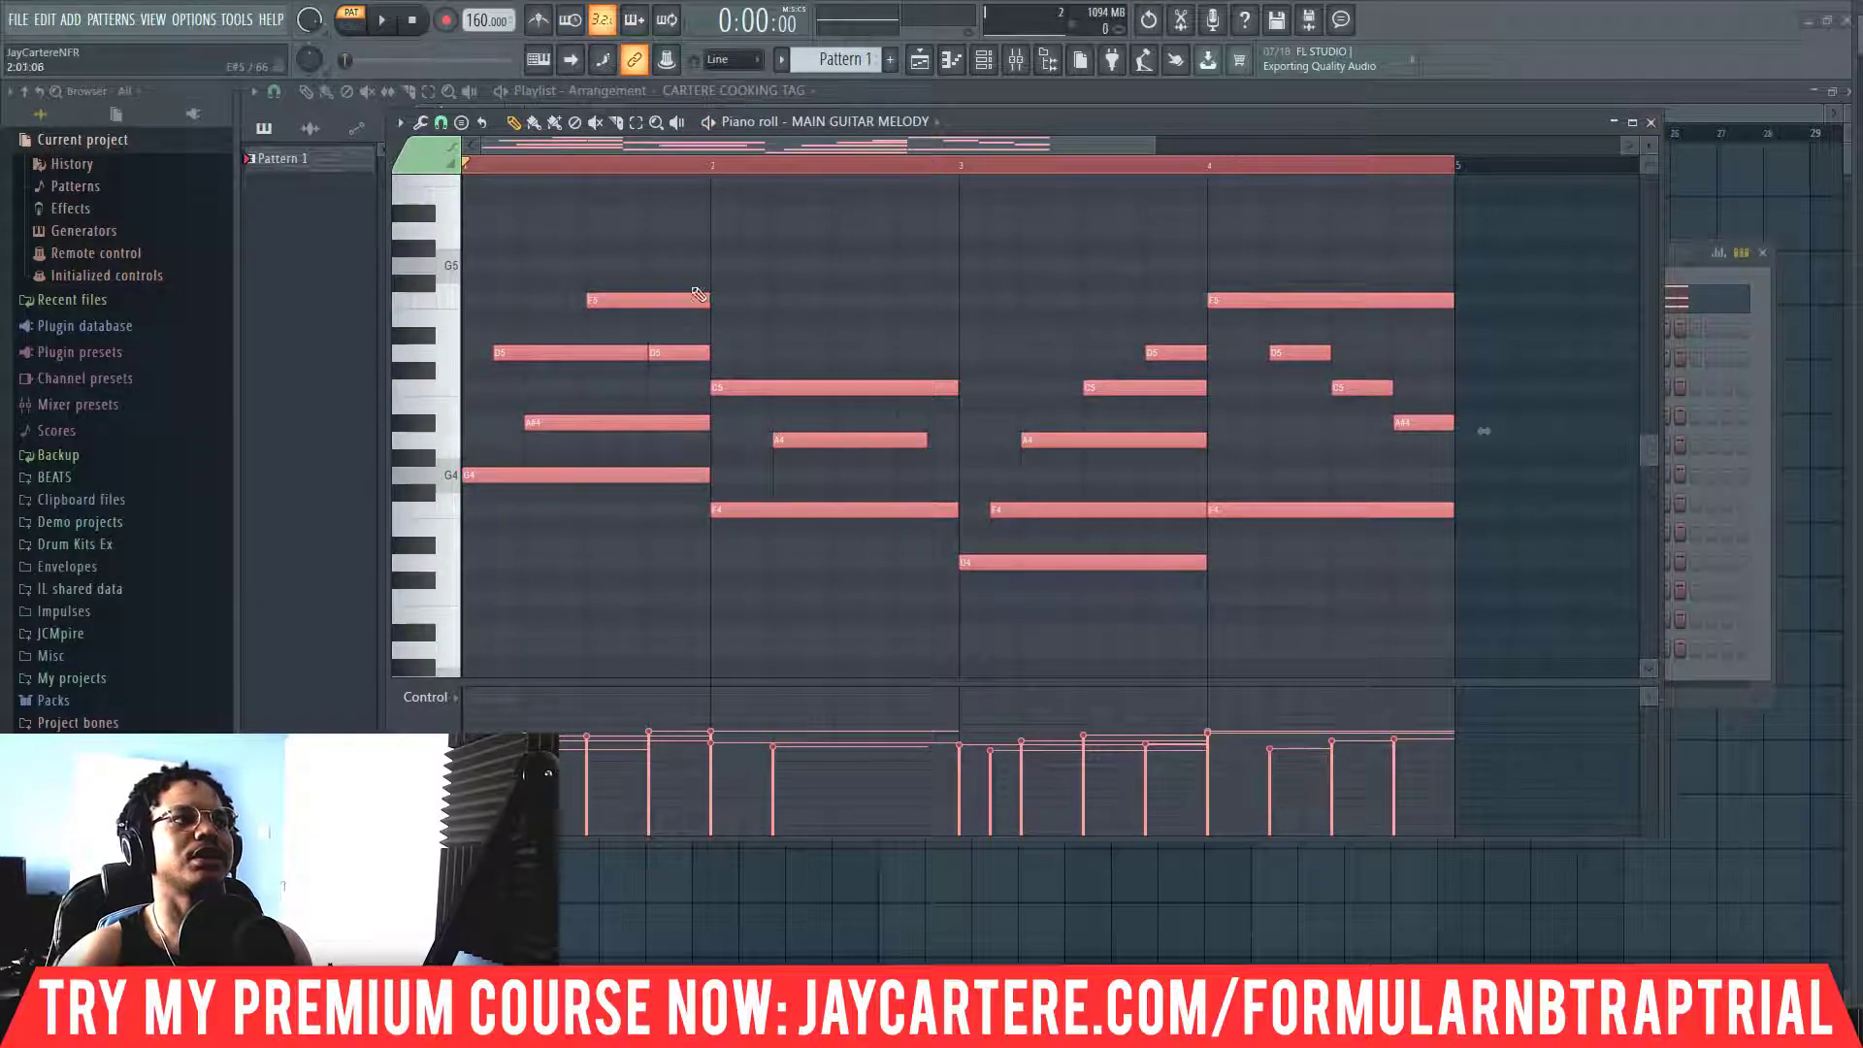
click(614, 255)
right_click(637, 251)
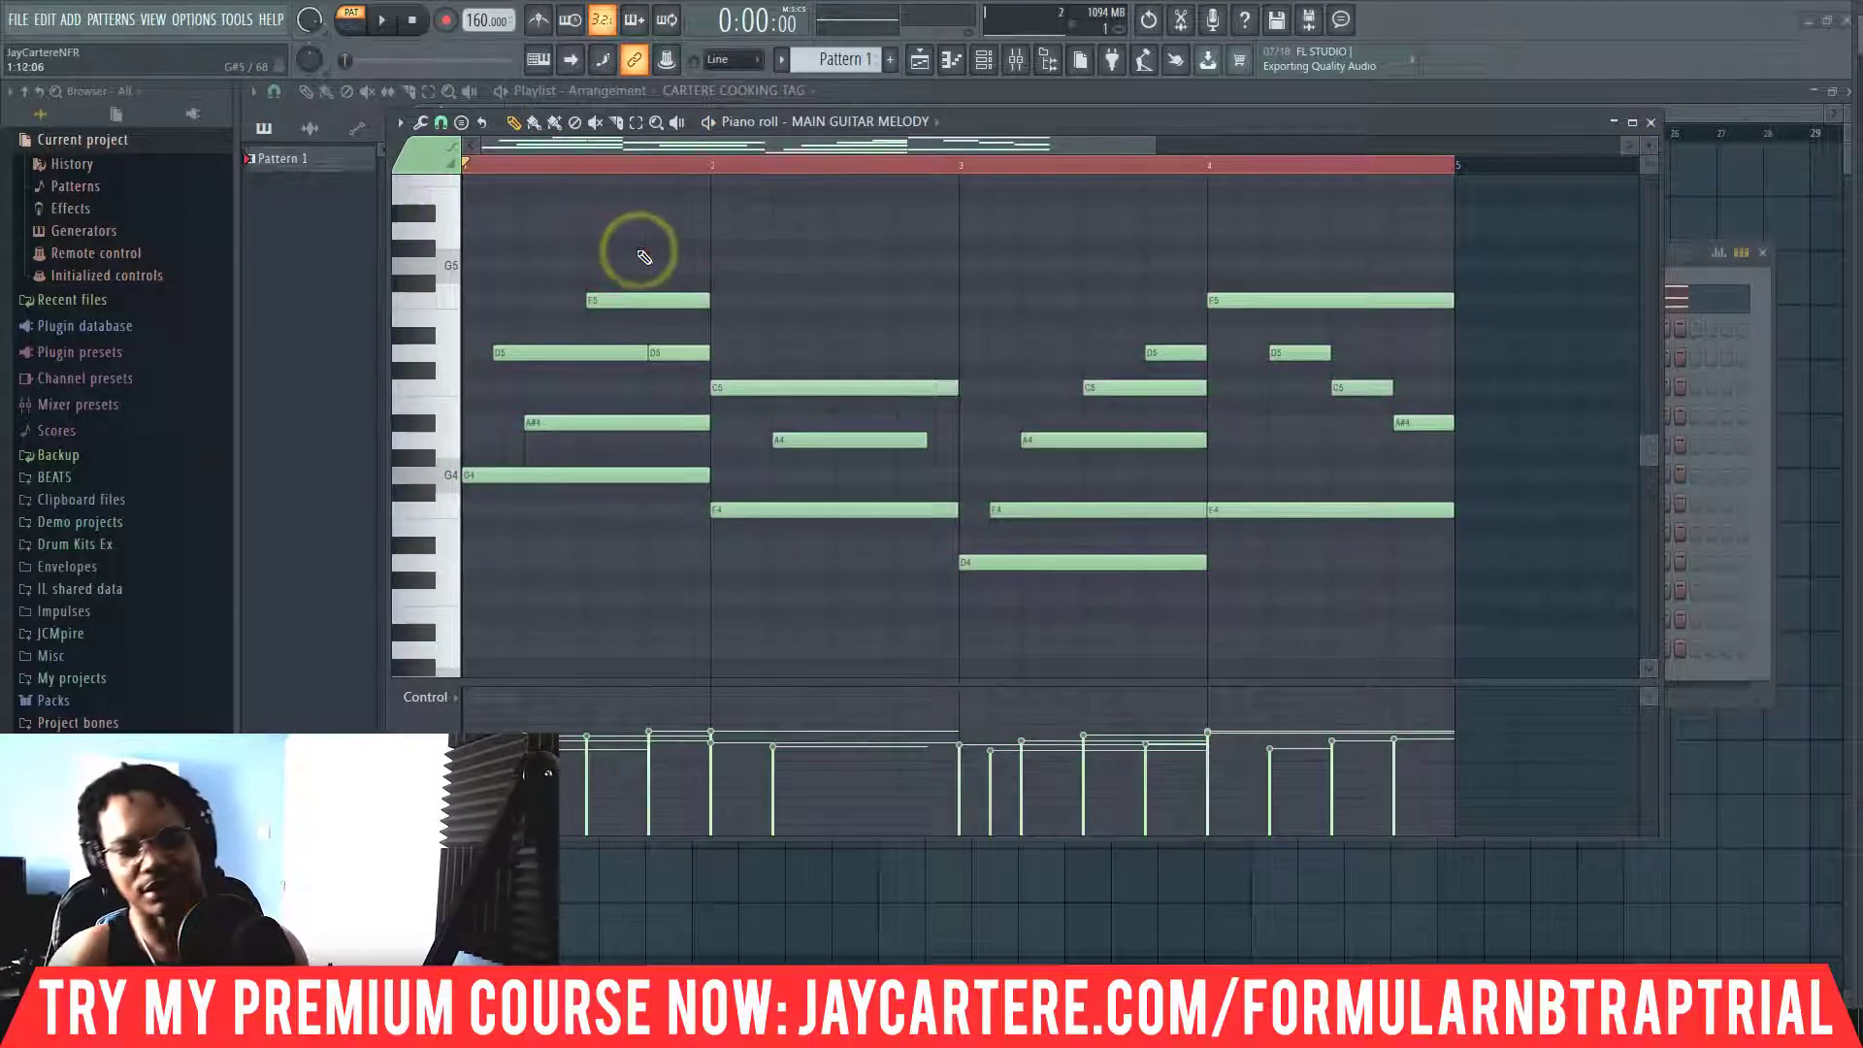
Transpose all notes of the guitar melody down one octave, play it back, and close the piano roll
key(ctrl+a)
key(ctrl+Down)
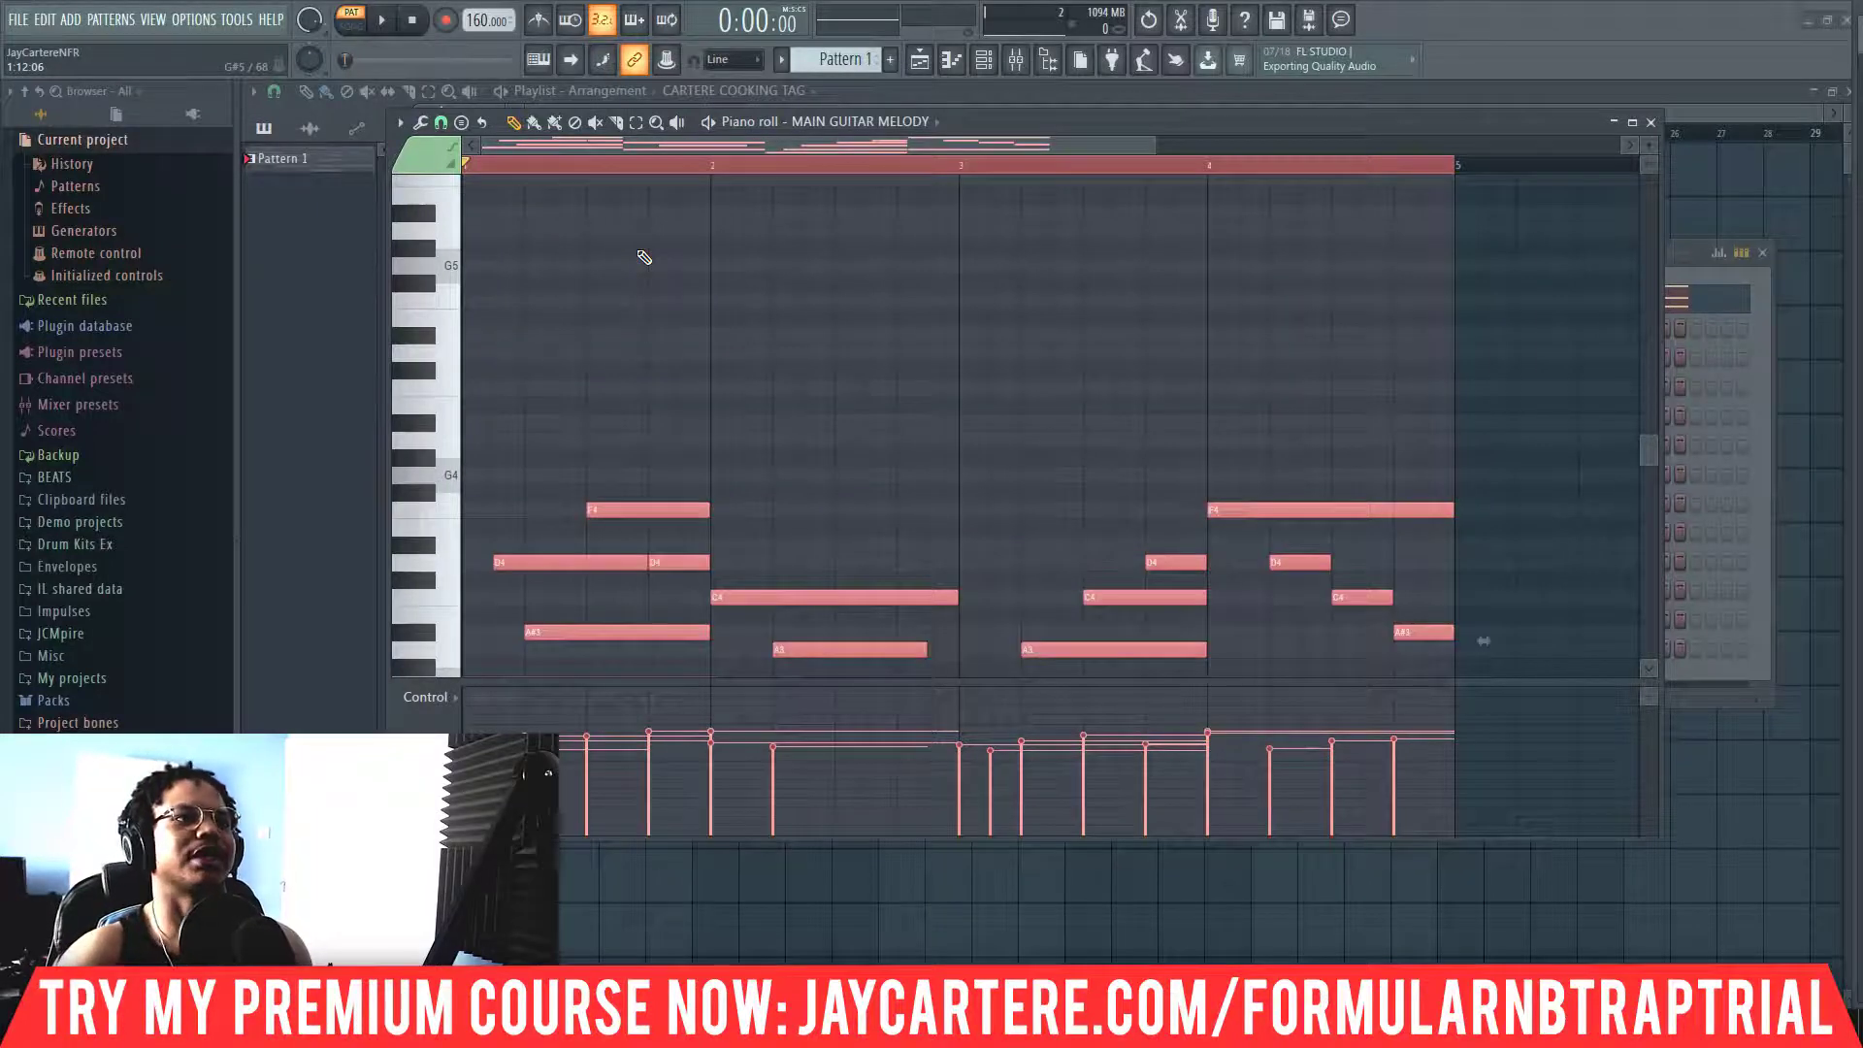
key(space)
scroll(766, 309, down, 3)
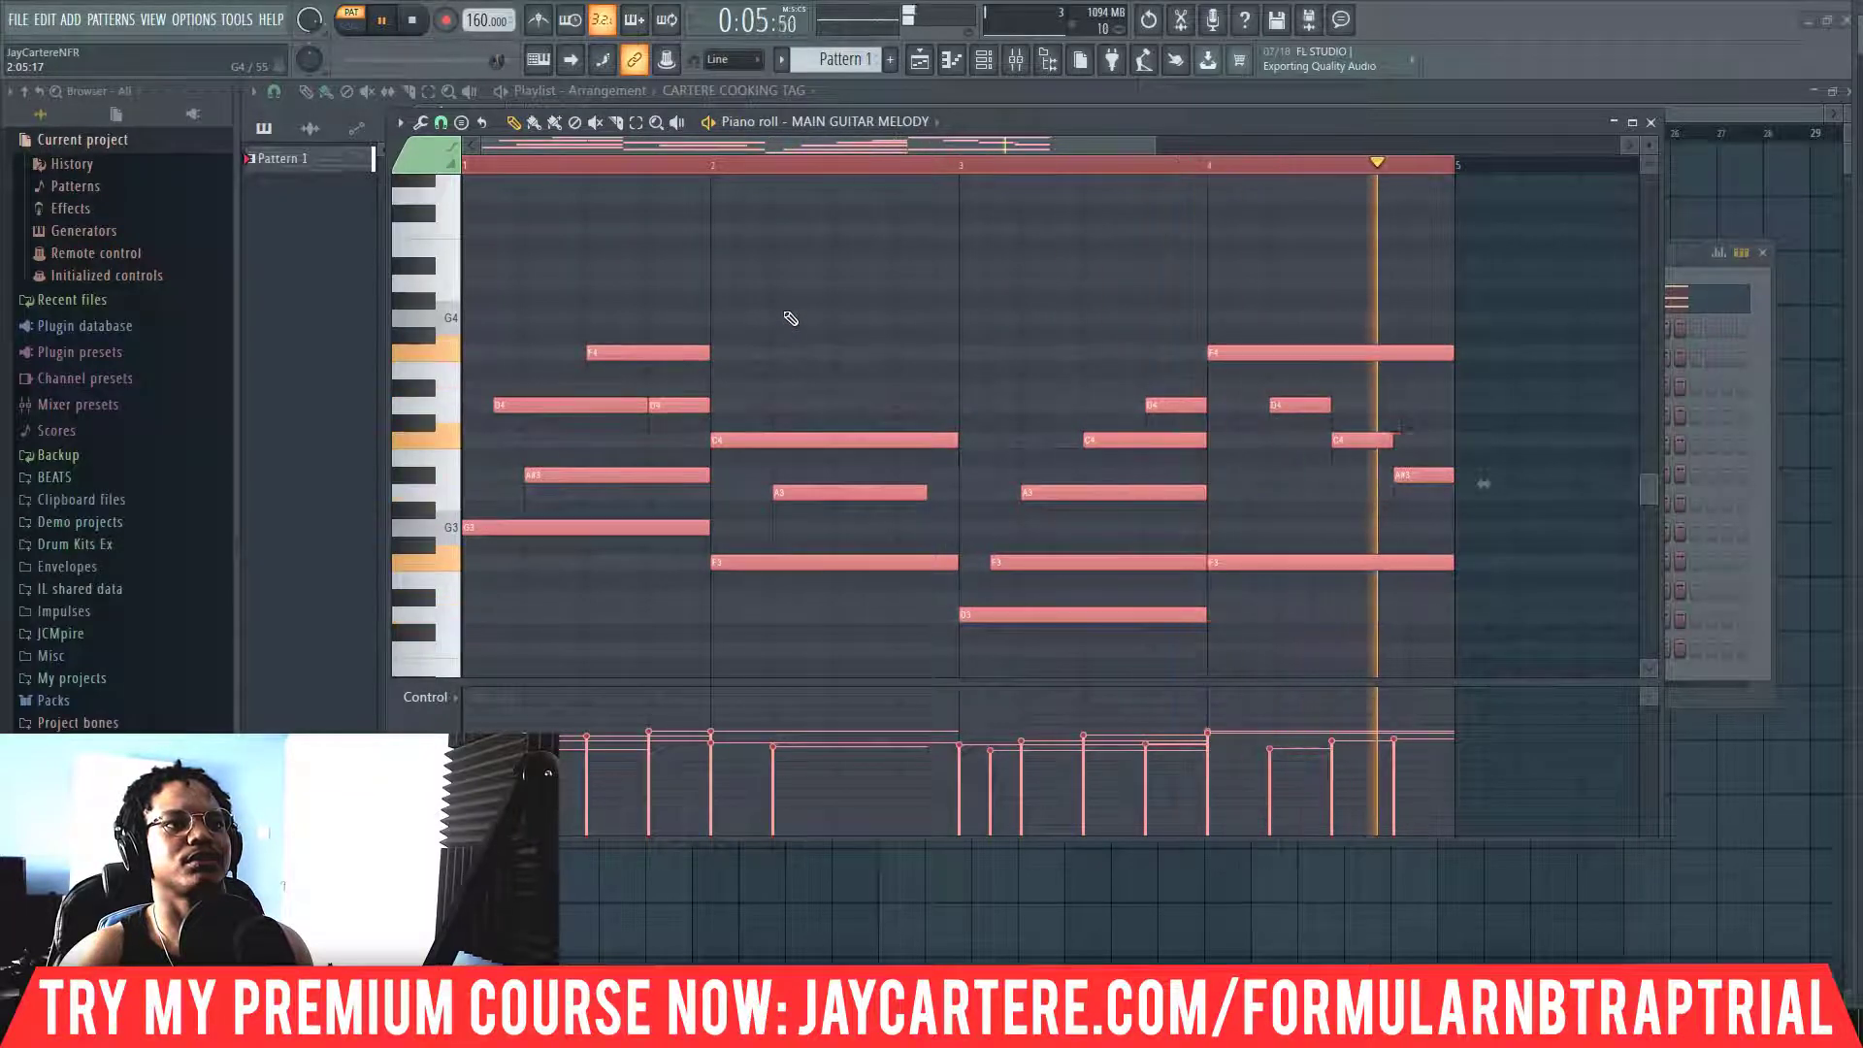
key(space)
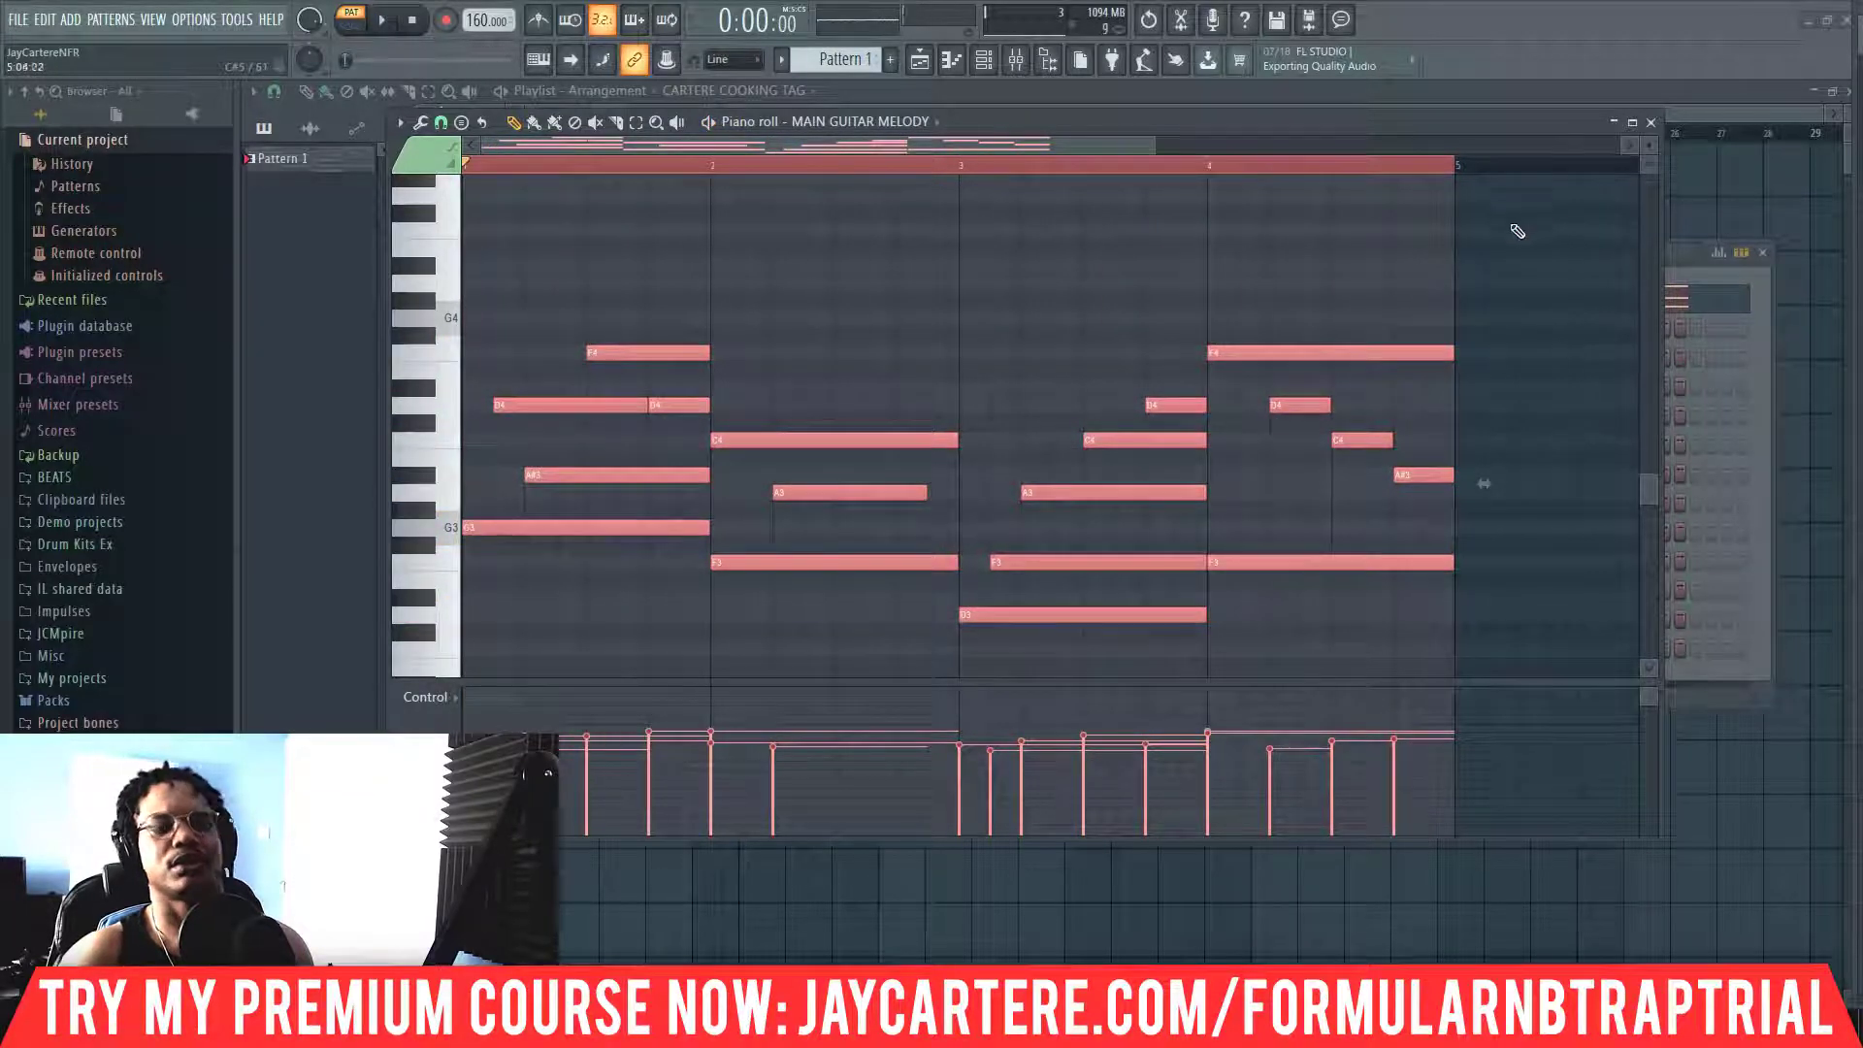
click(1651, 122)
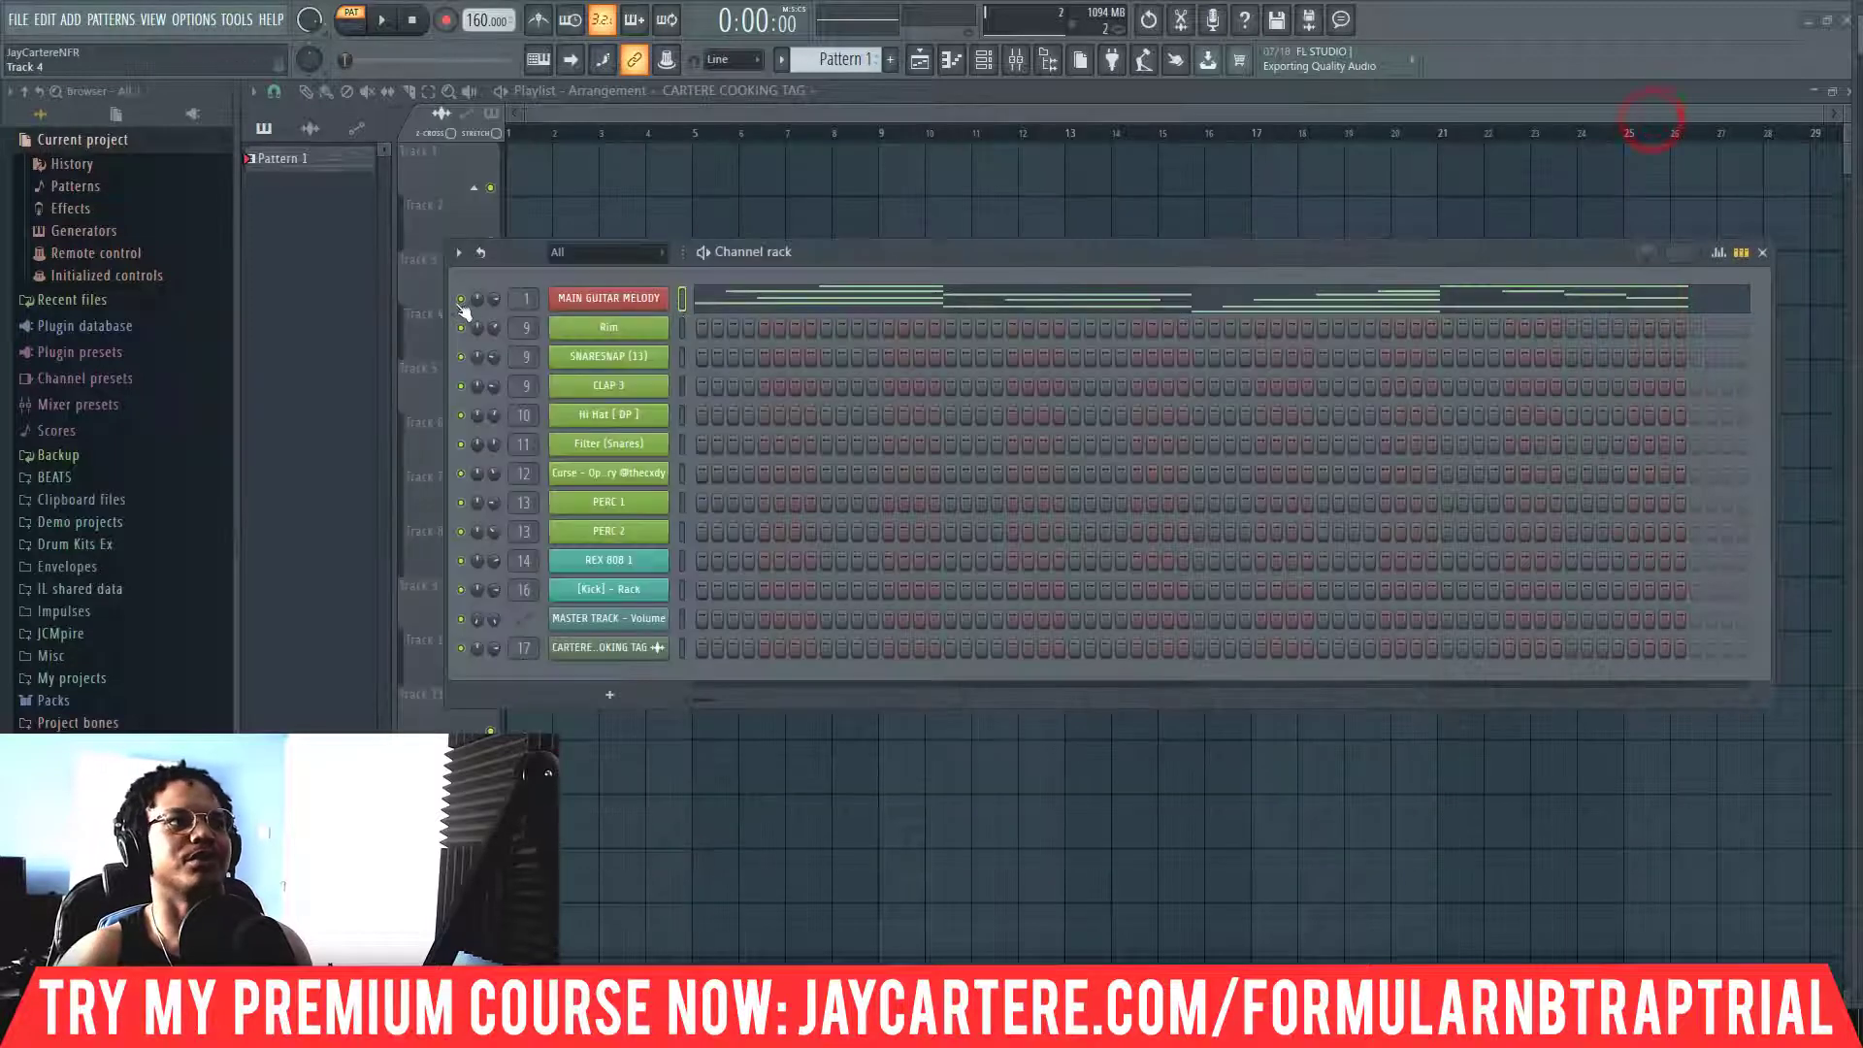
Mute the MAIN GUITAR MELODY channel and add an Ample Guitar M channel to the channel rack
click(460, 299)
click(568, 691)
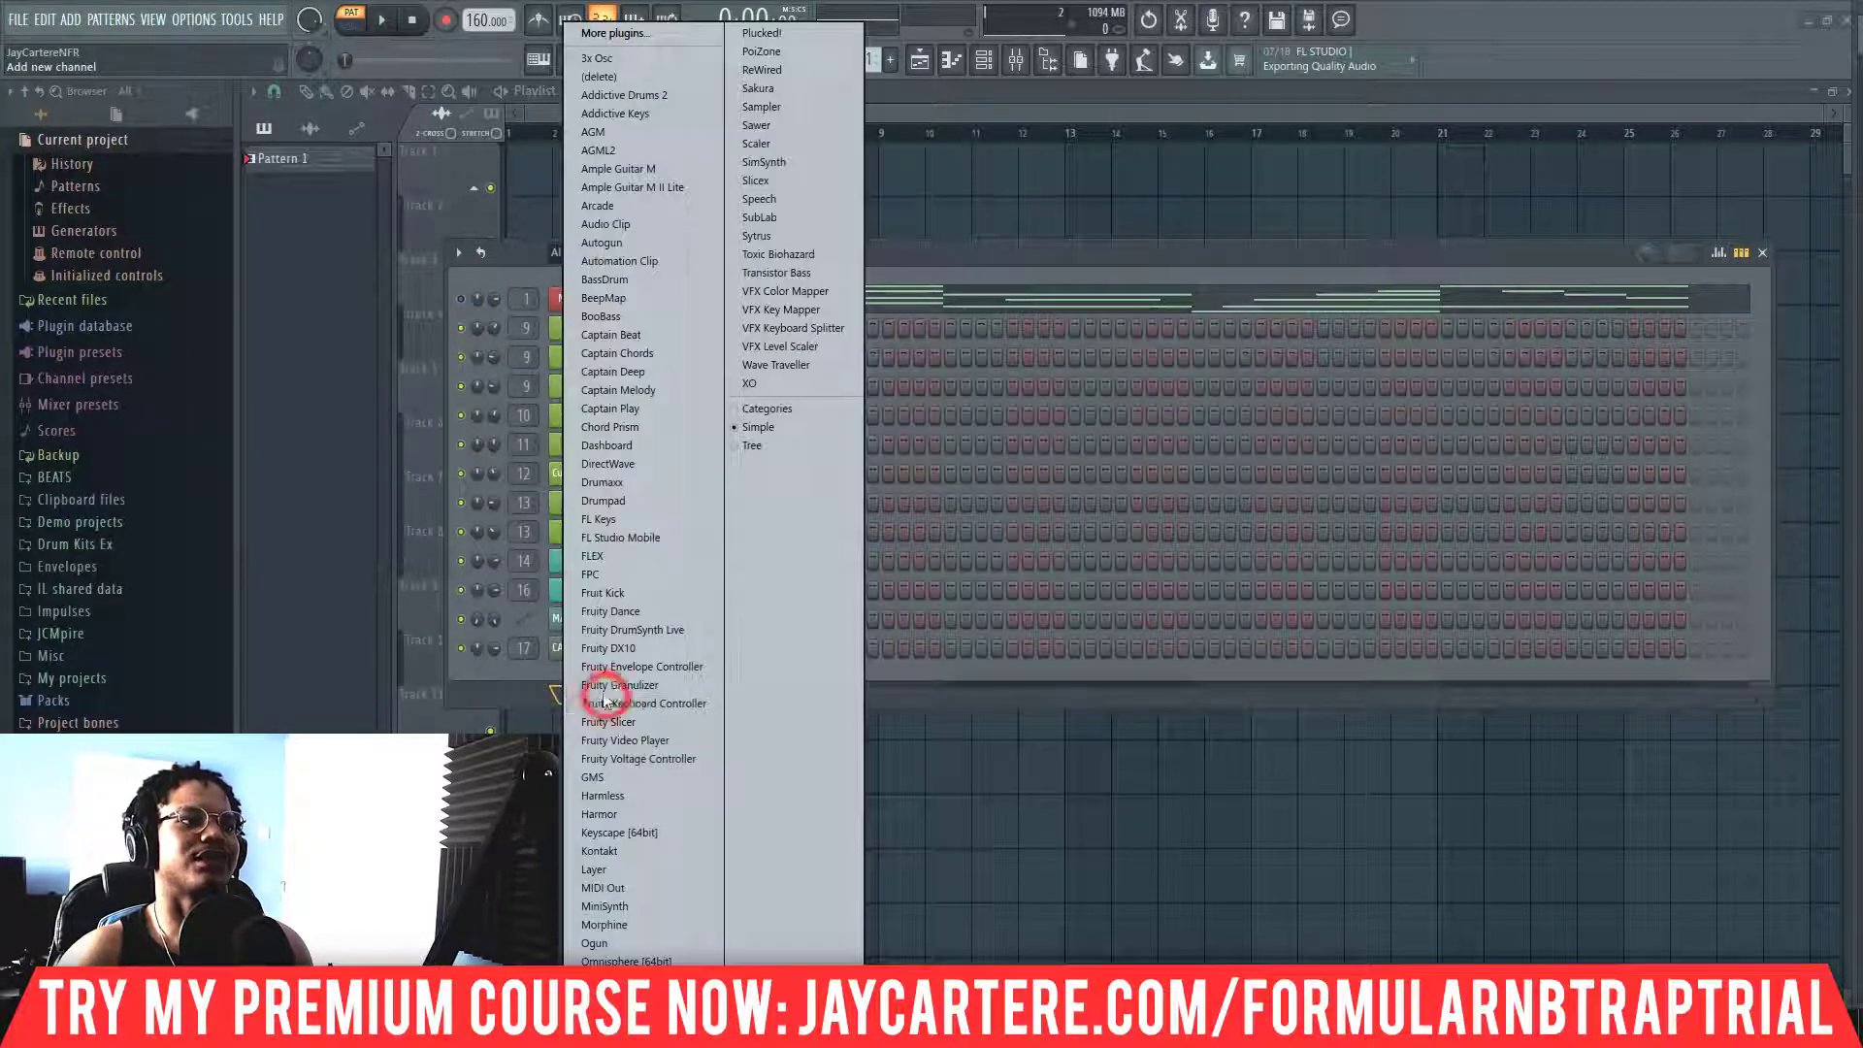
click(499, 687)
click(609, 695)
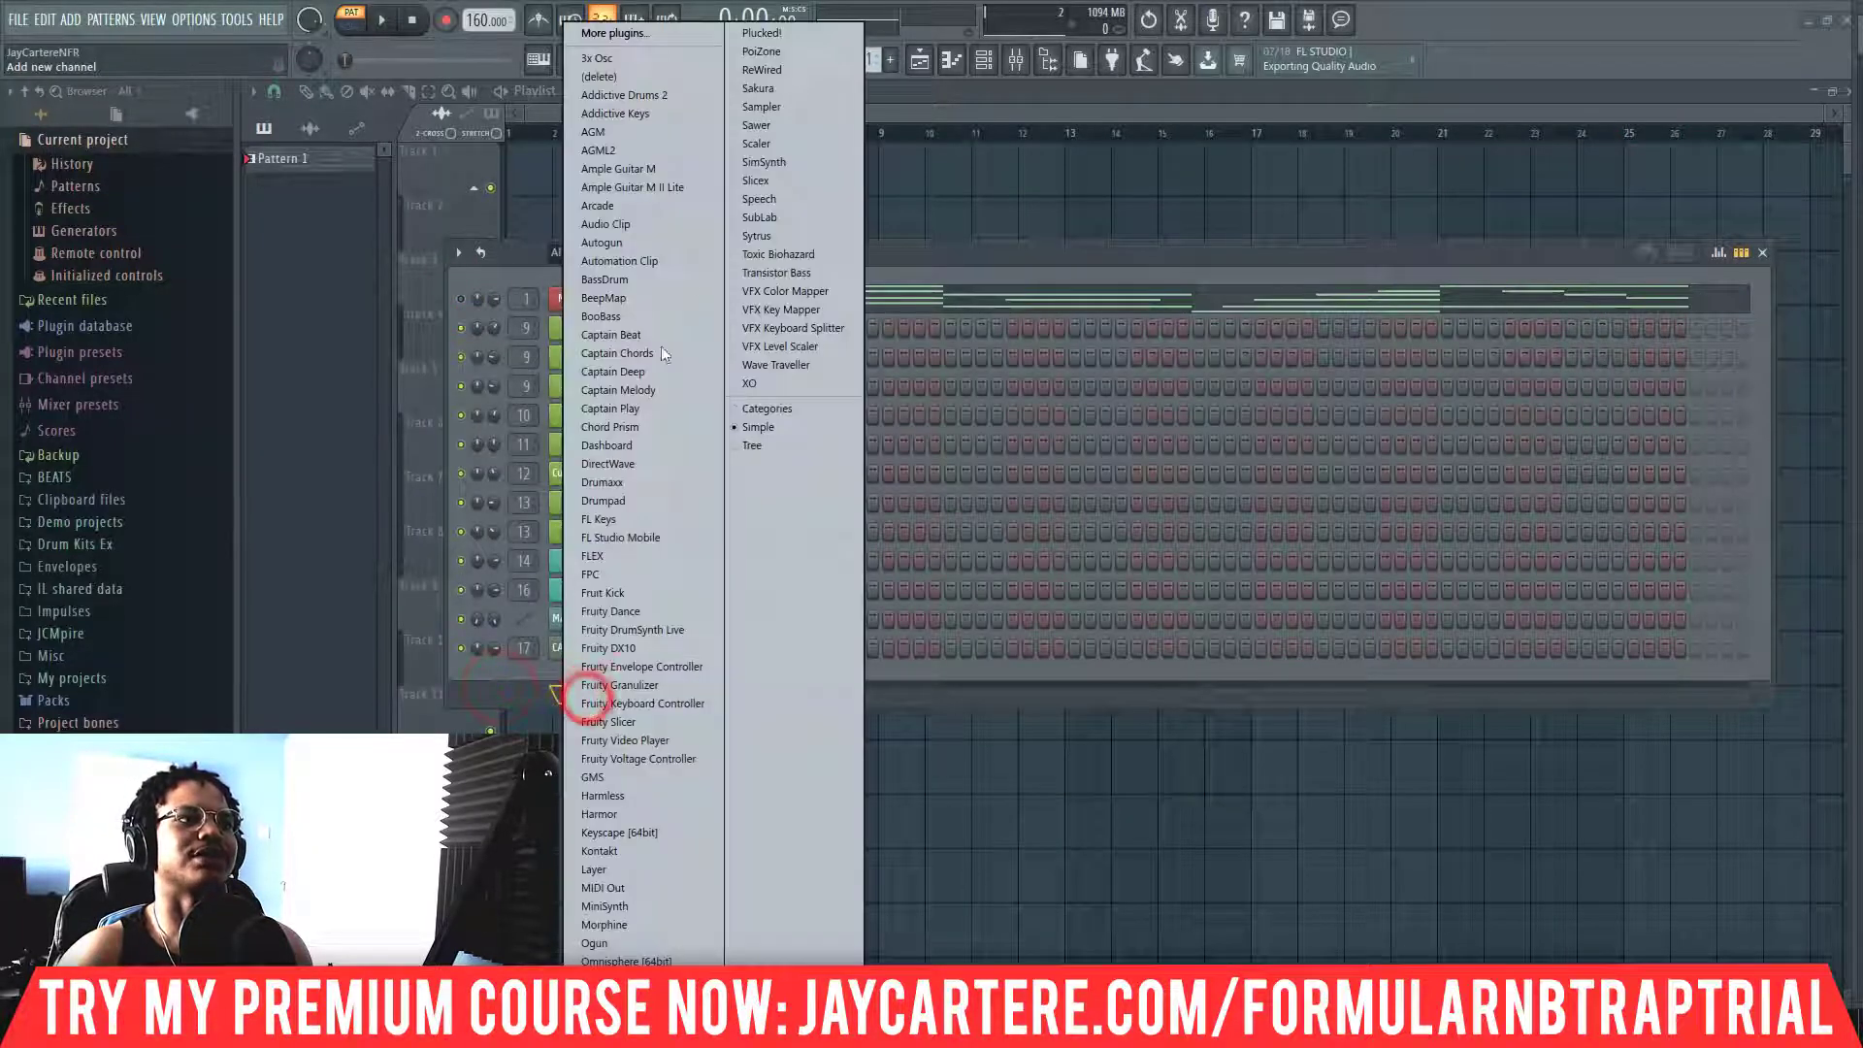
click(643, 168)
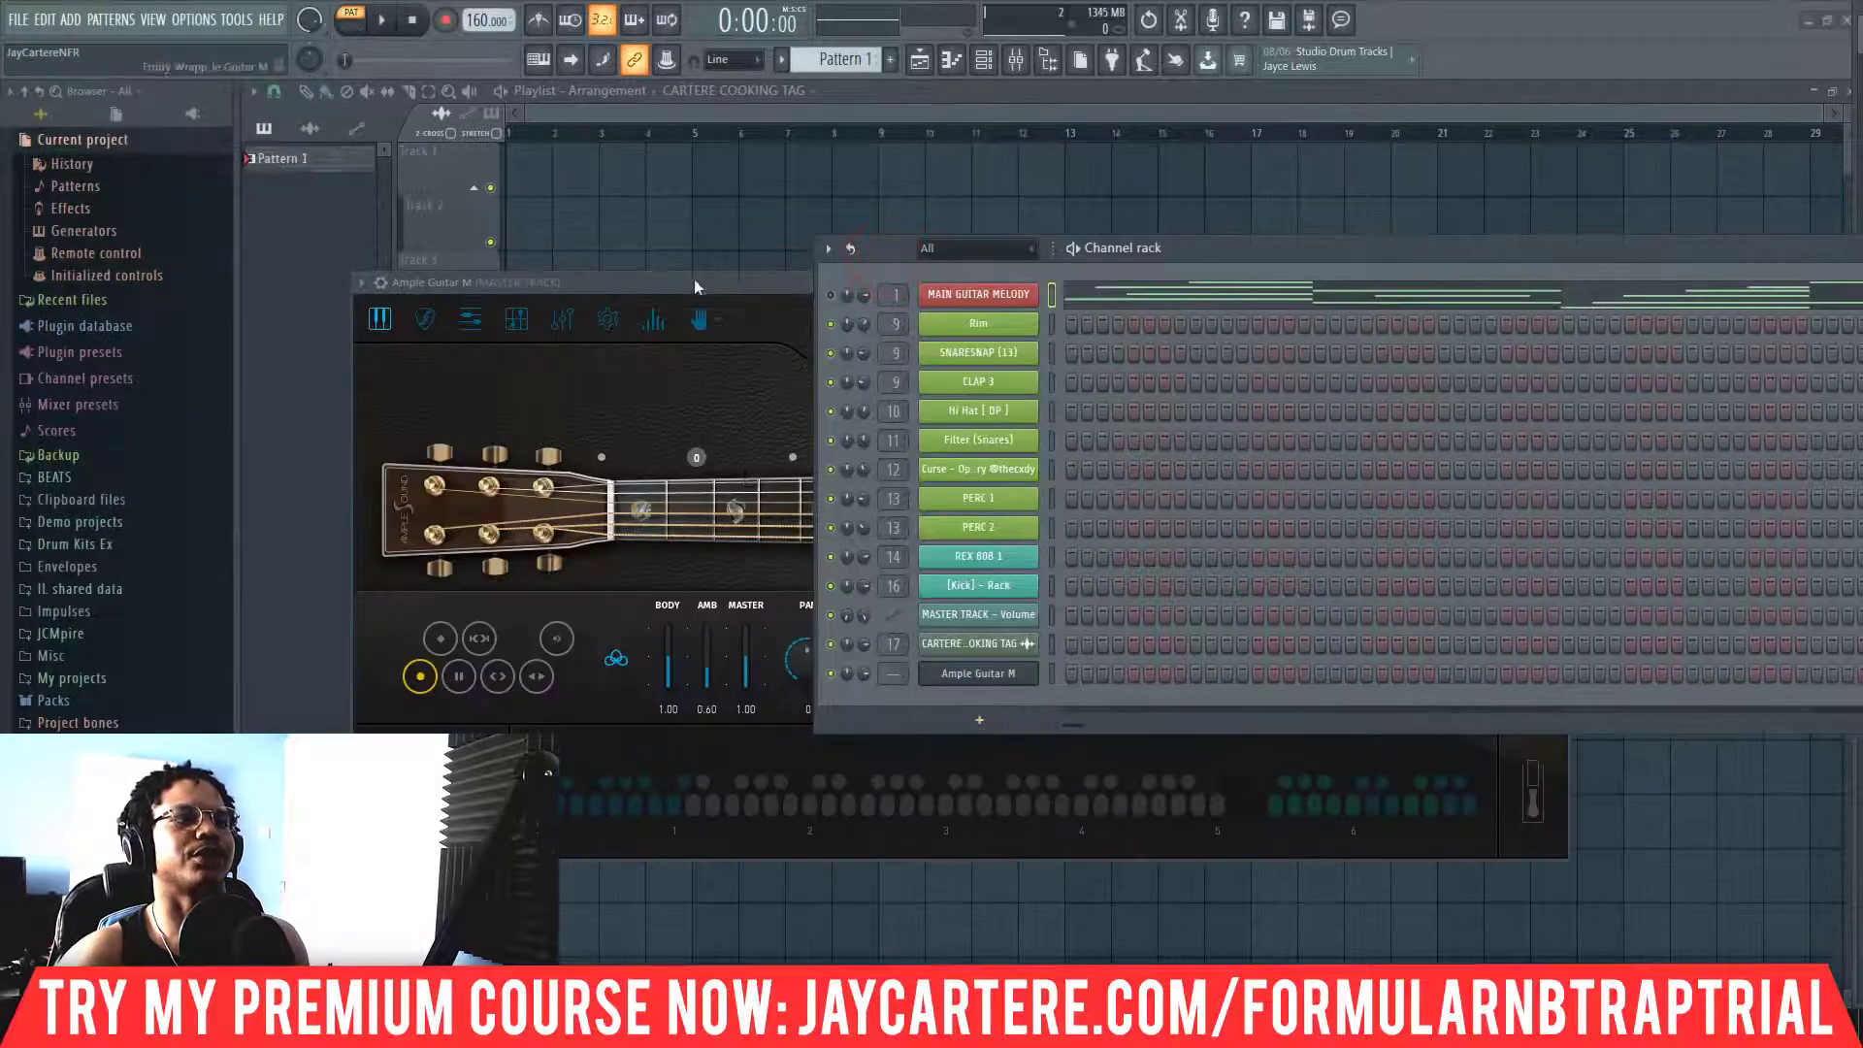
Paste the guitar melody's notes into the Ample Guitar M channel and route the channel to mixer track 1
right_click(985, 685)
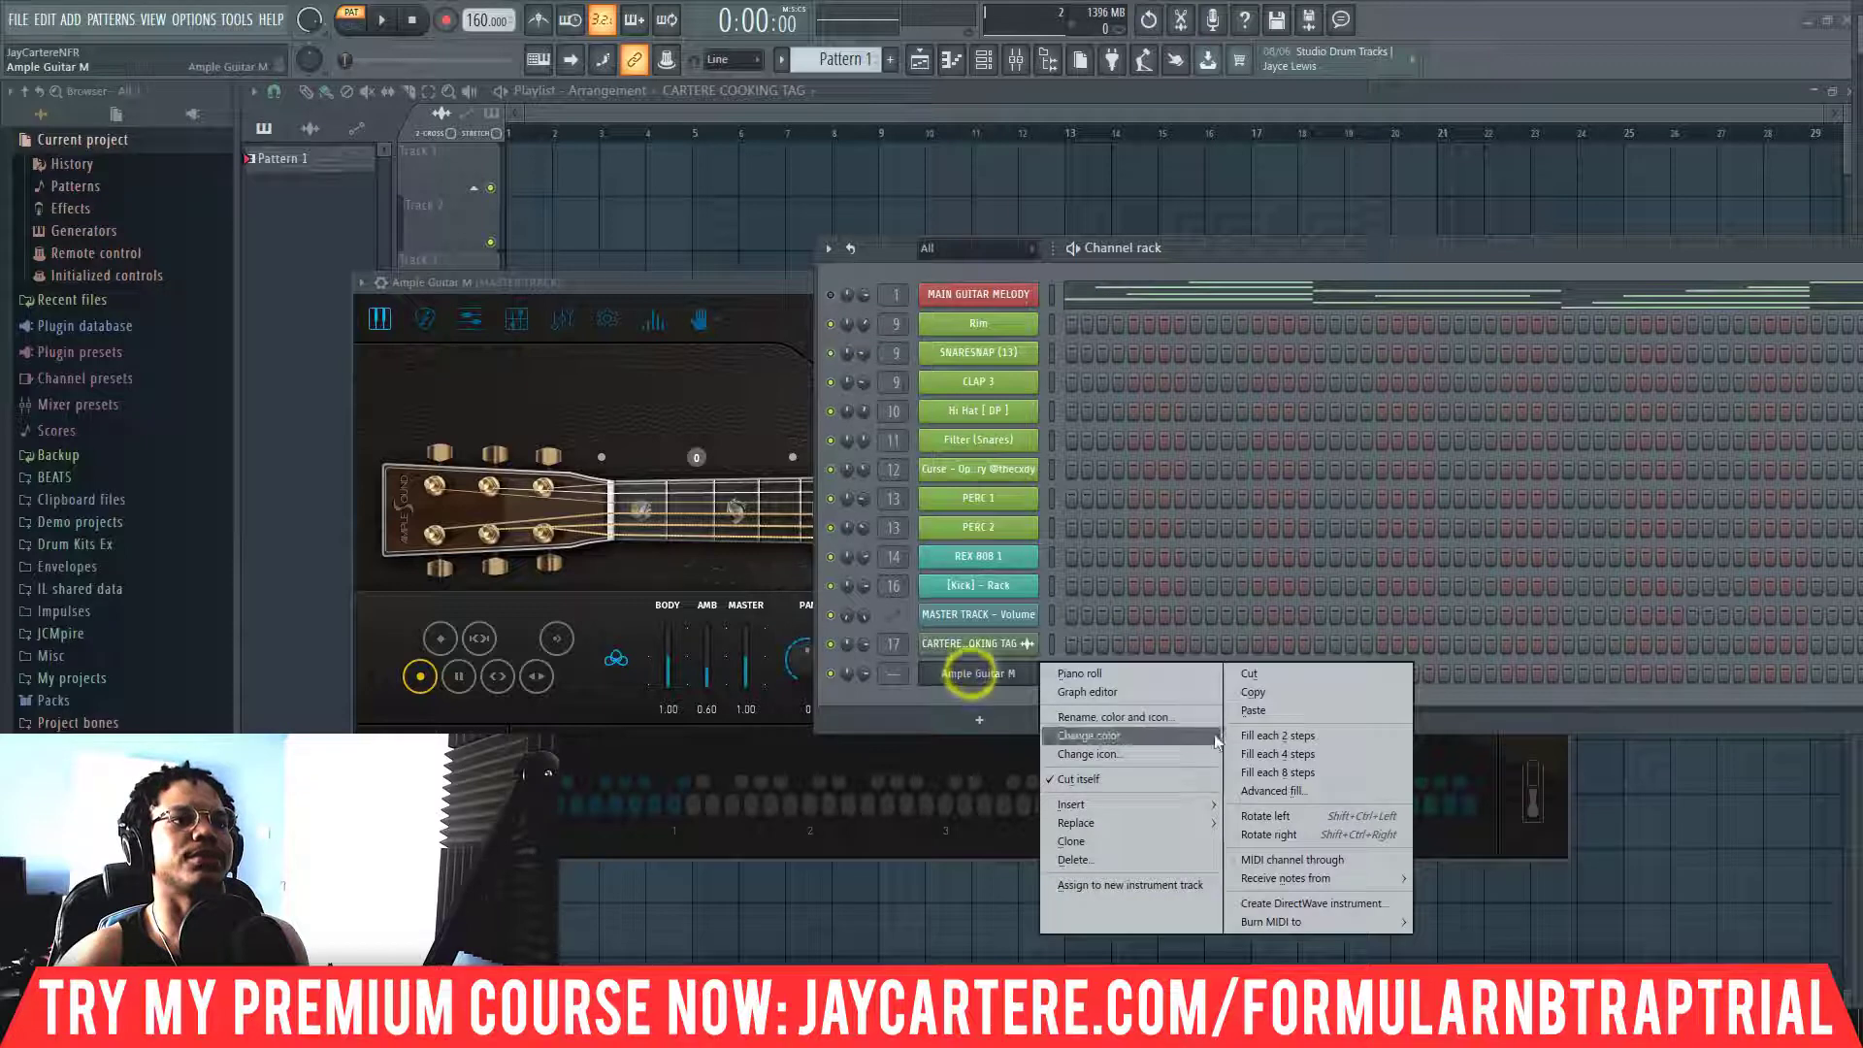
click(1249, 713)
scroll(893, 676, up, 1)
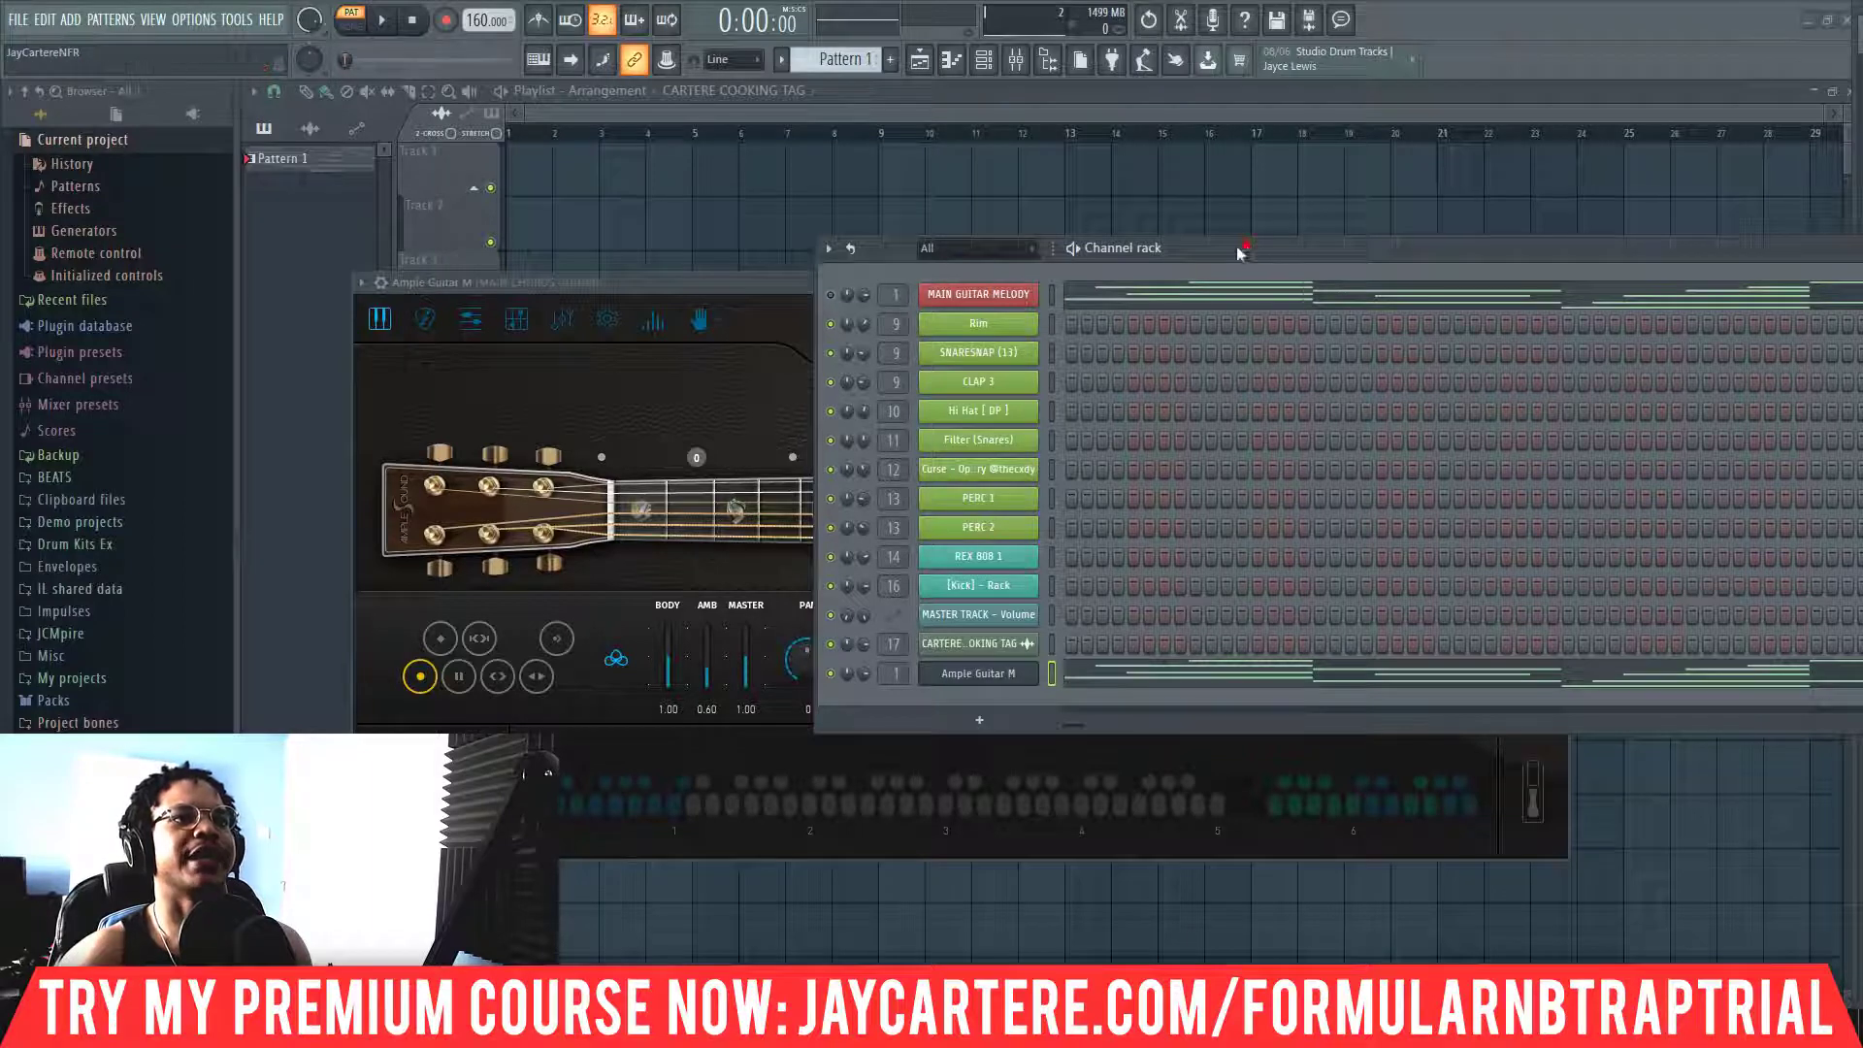
Switch Ample Guitar M to keyboard playing mode and bring the channel rack back in front of it
drag(1238, 252, 1660, 261)
drag(1074, 277, 1023, 264)
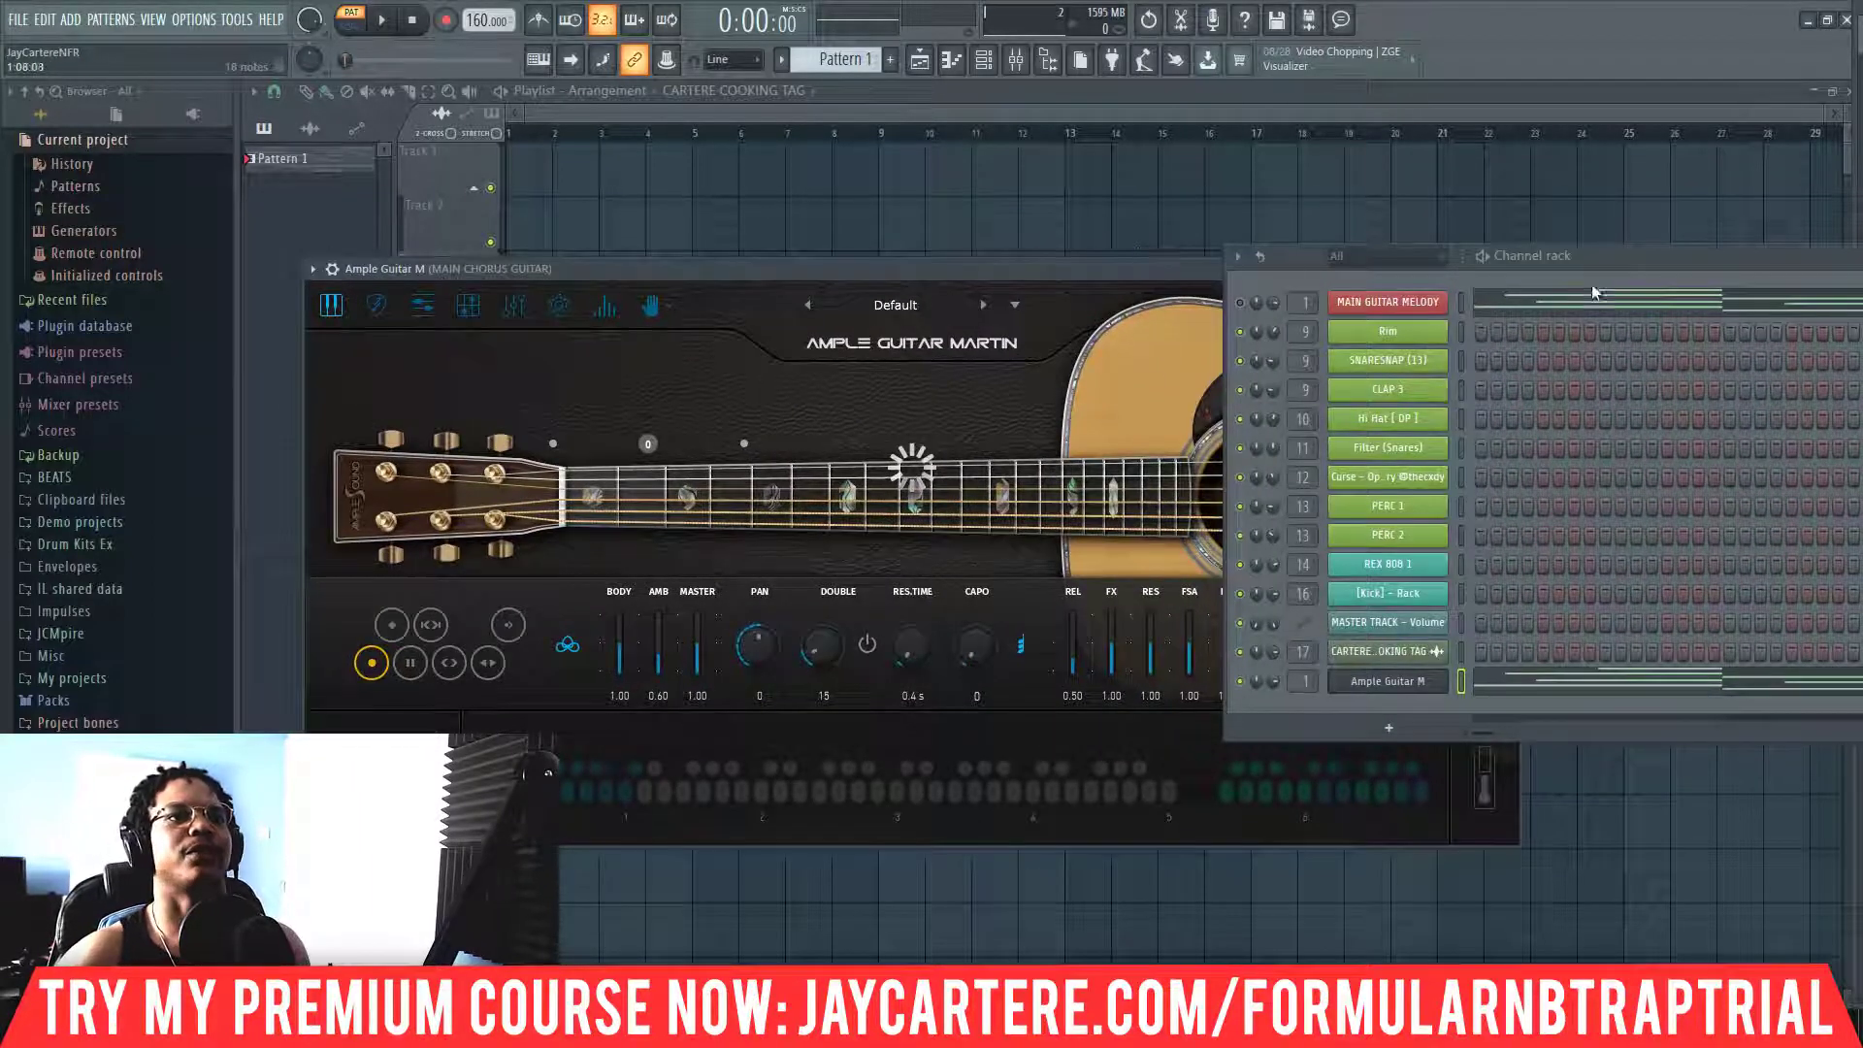
drag(1606, 264, 1560, 255)
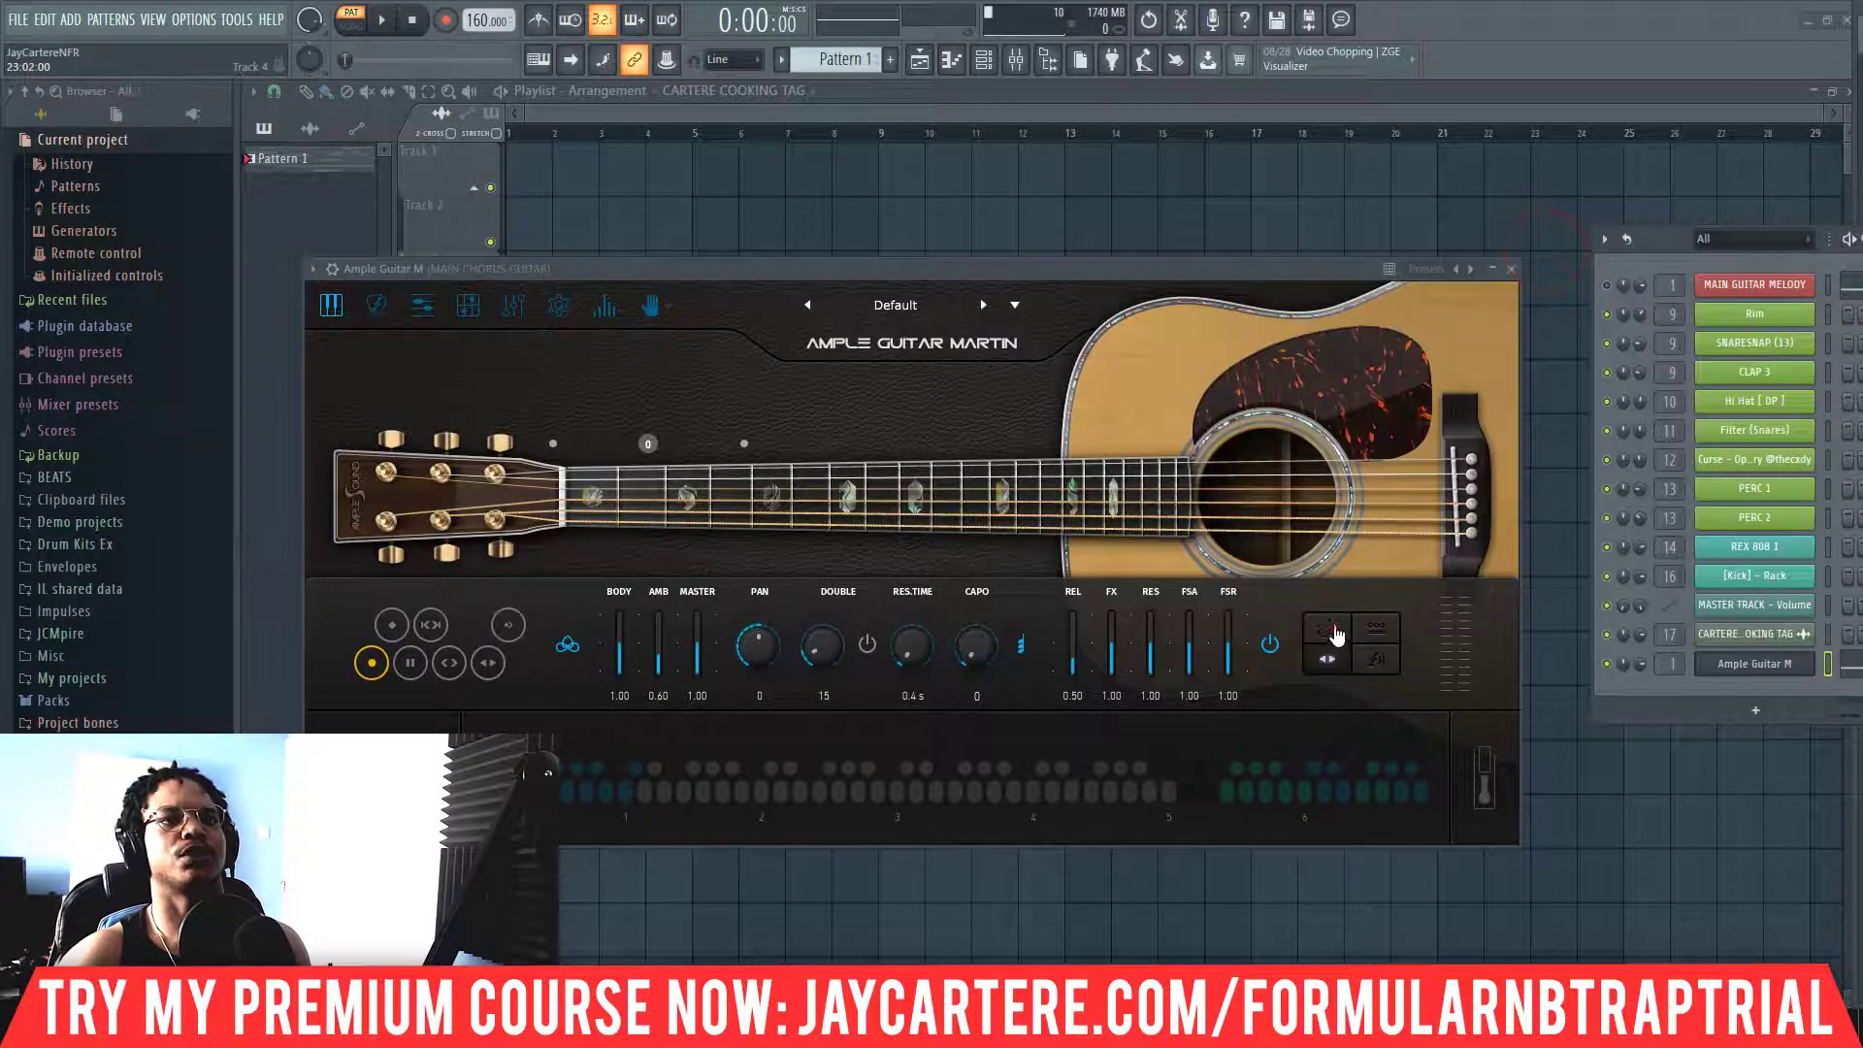
click(1328, 630)
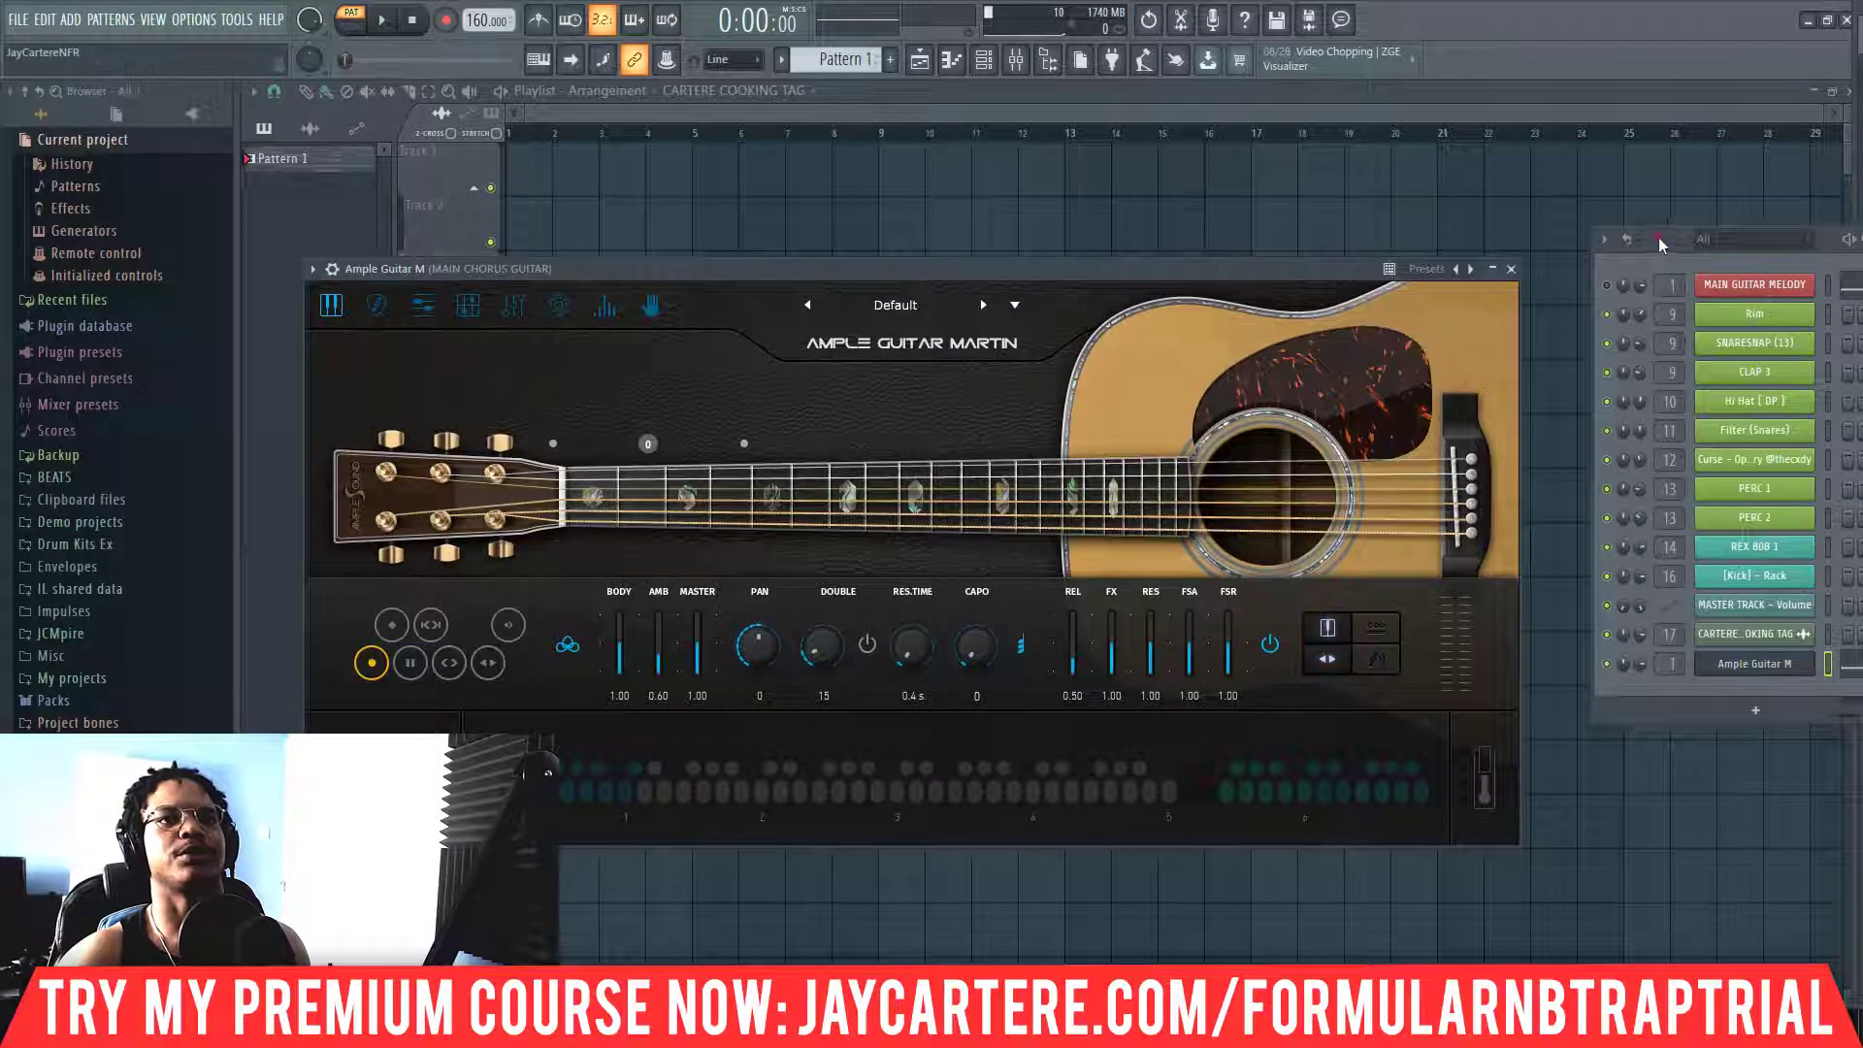
drag(1662, 245, 666, 148)
drag(996, 167, 731, 250)
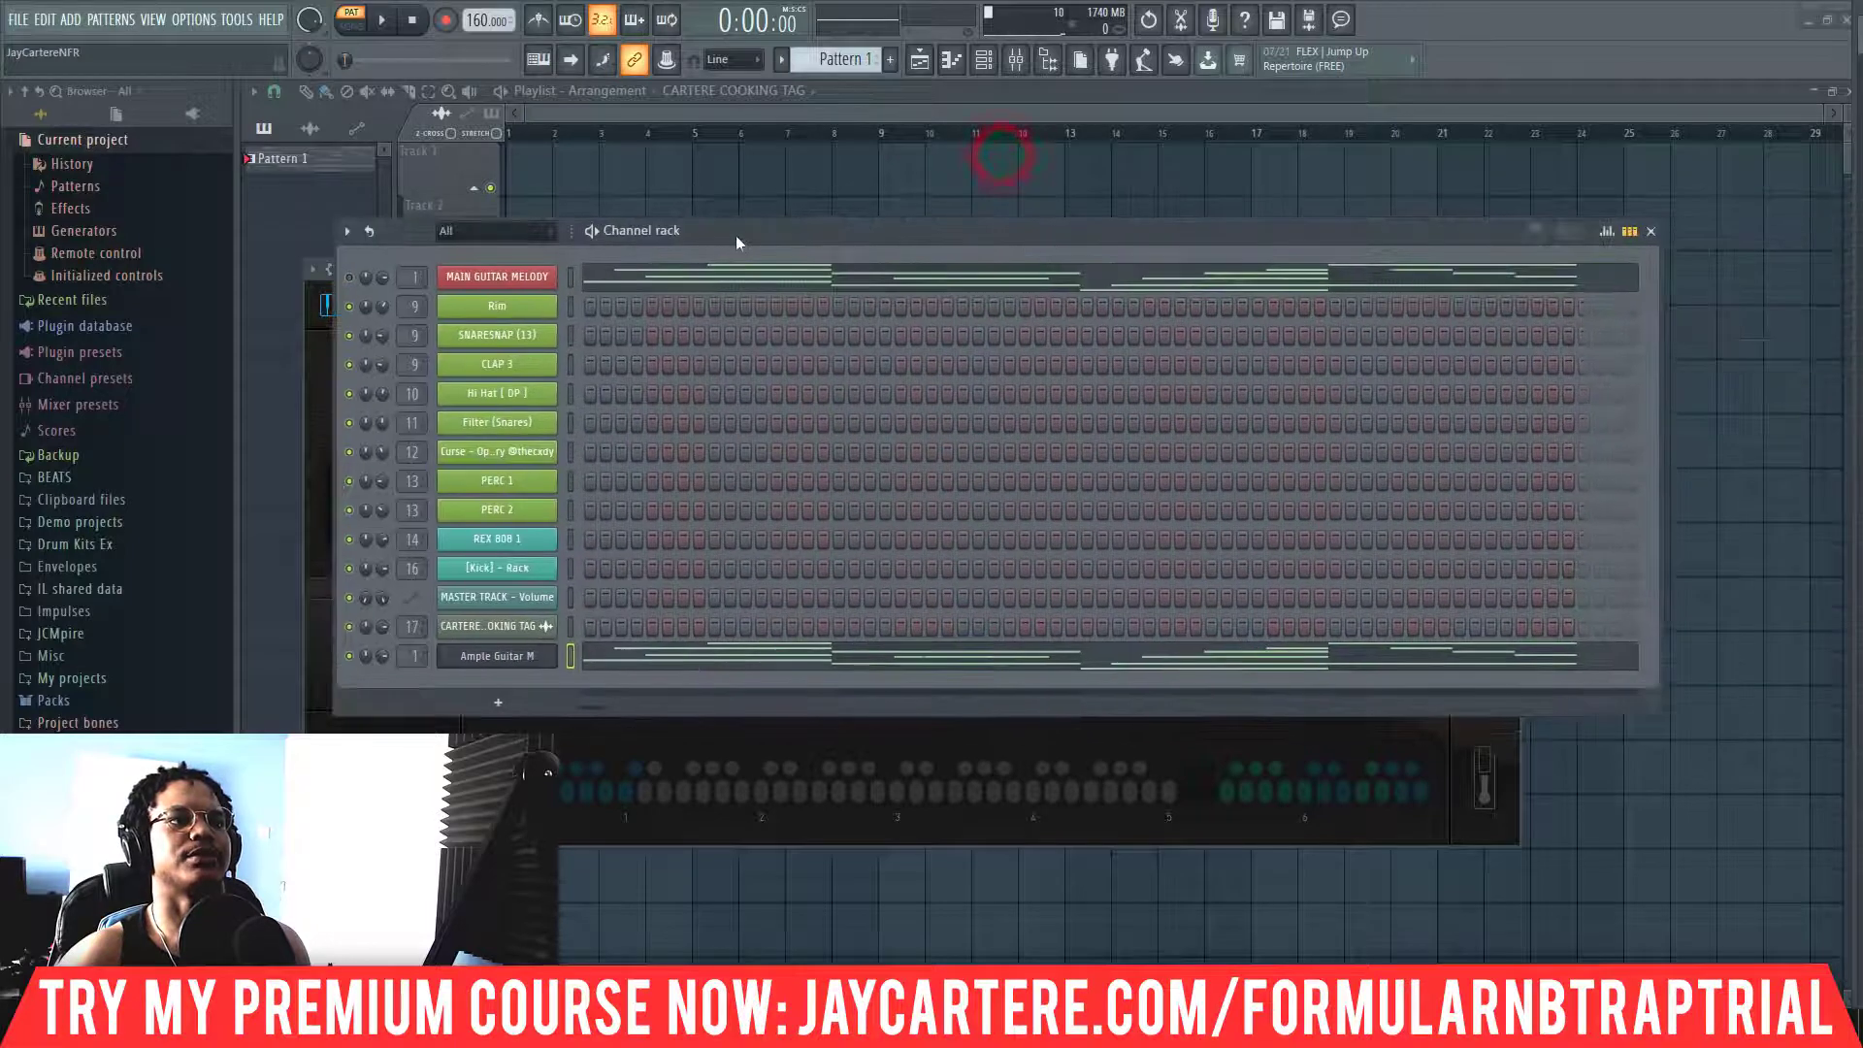
Play back the pasted melody and open the Ample Guitar M channel's piano roll
key(space)
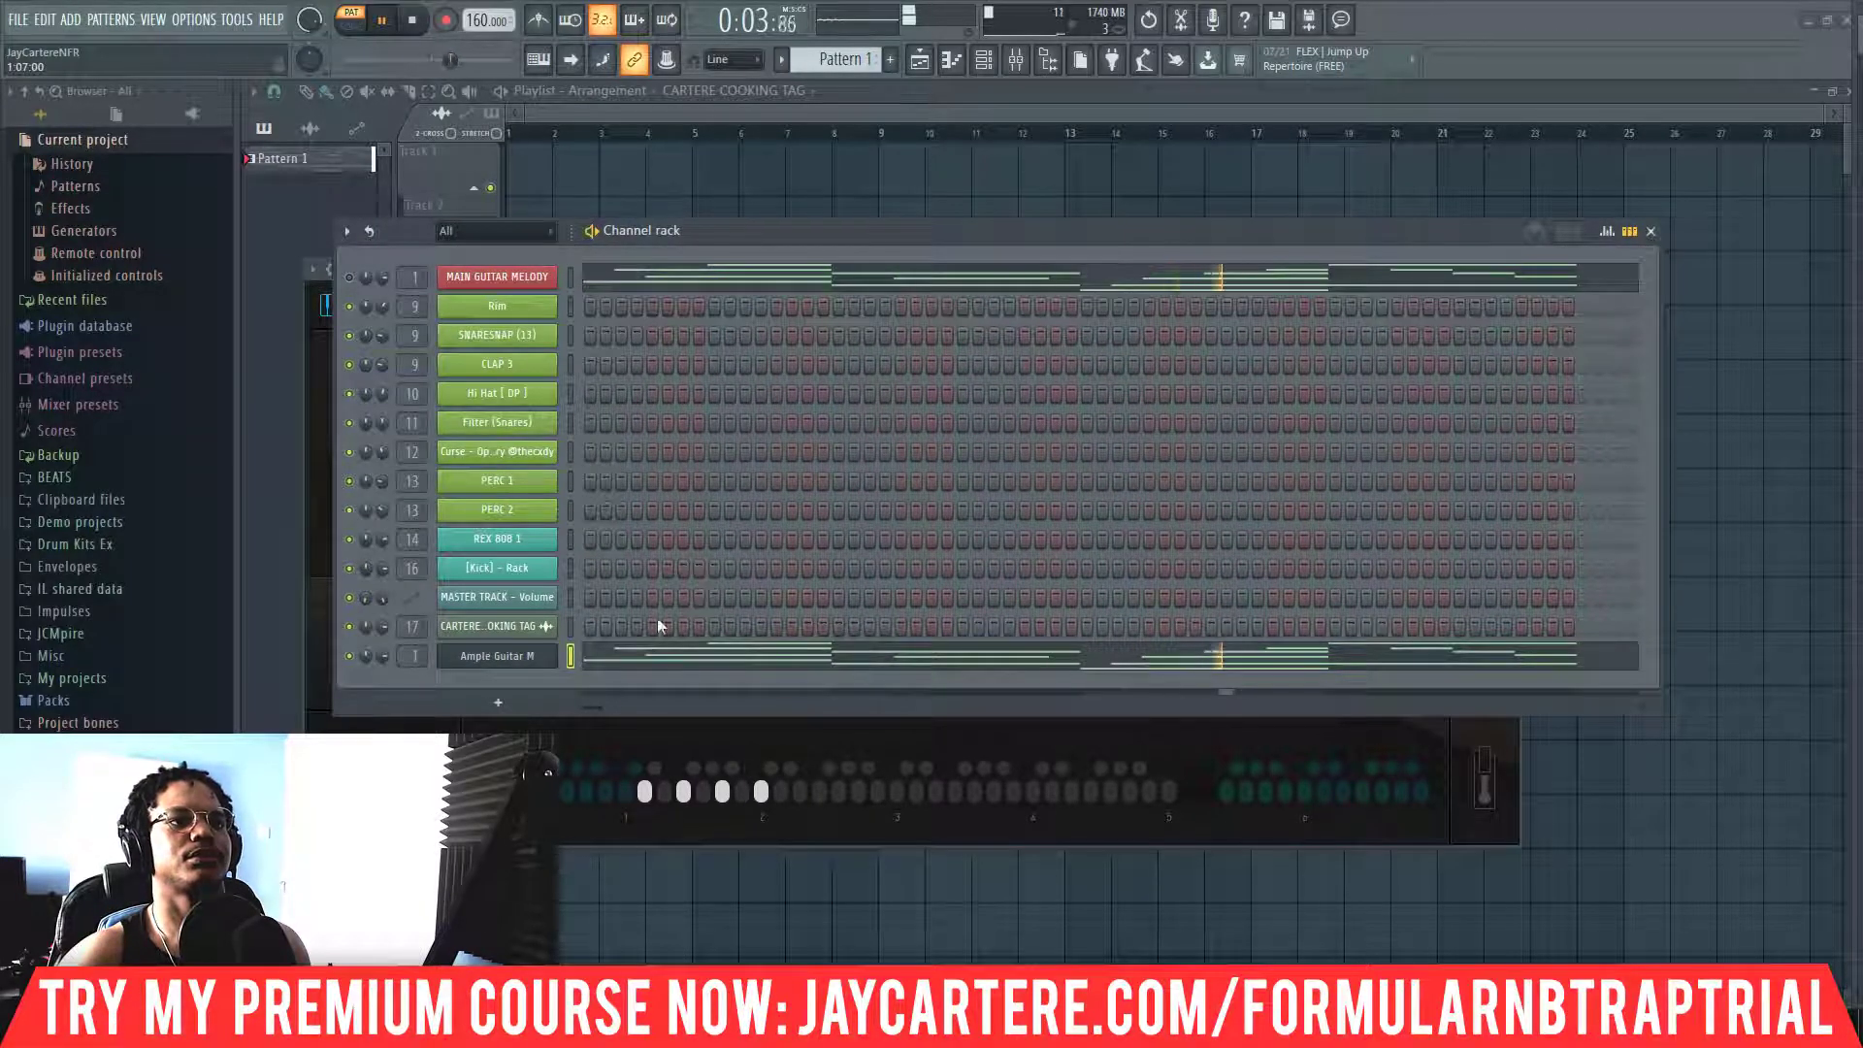
right_click(529, 657)
click(592, 655)
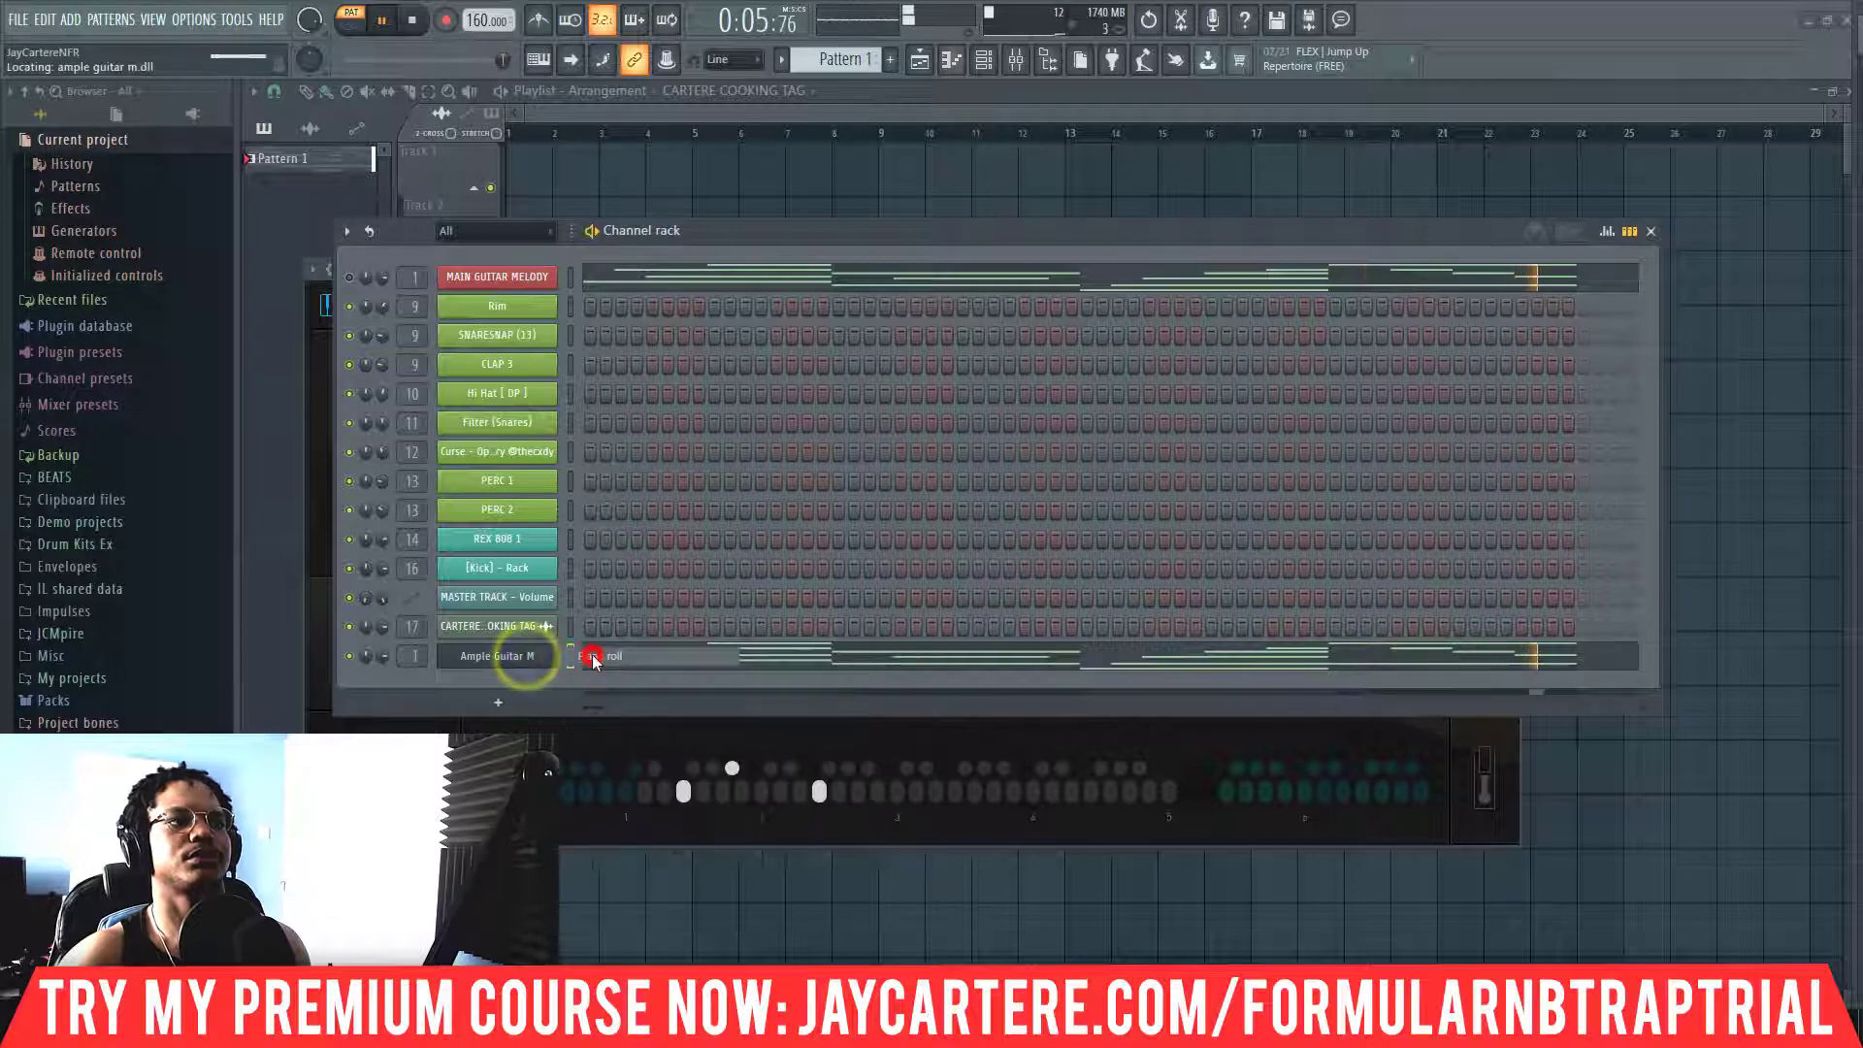
key(space)
click(625, 615)
right_click(645, 619)
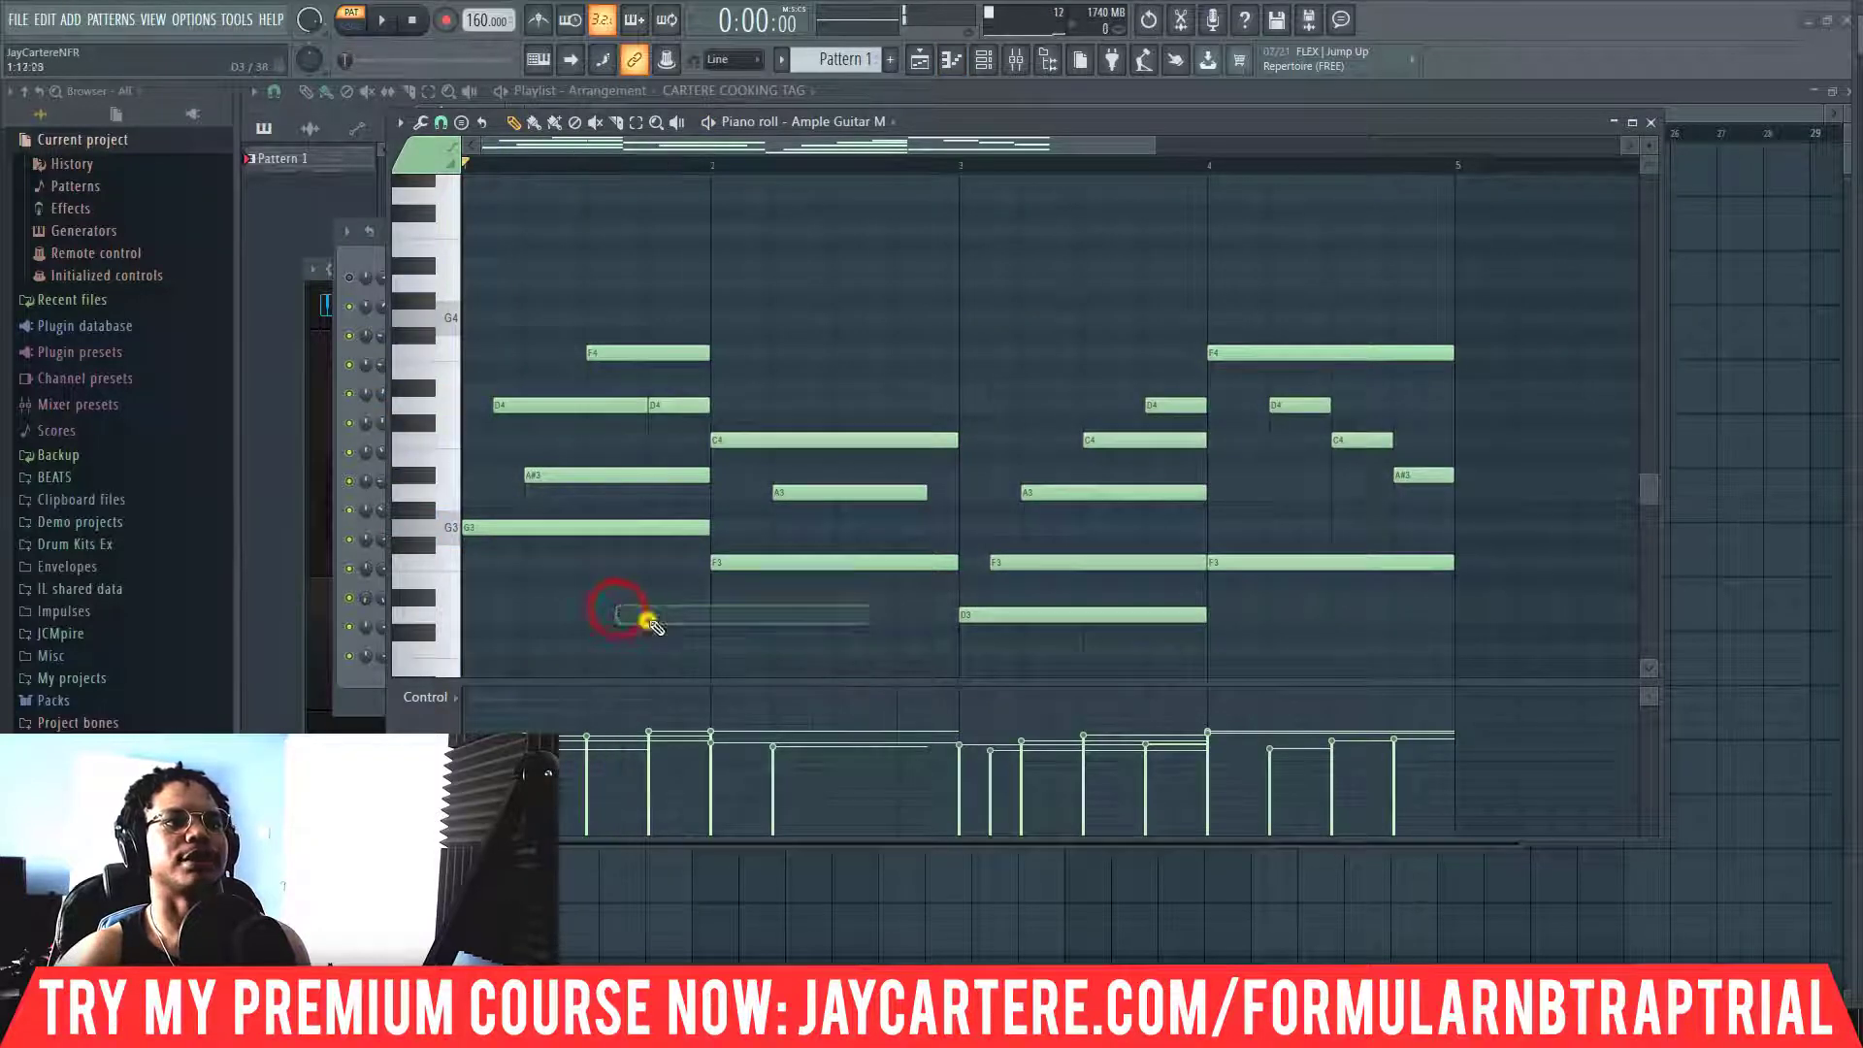
click(989, 620)
double_click(989, 620)
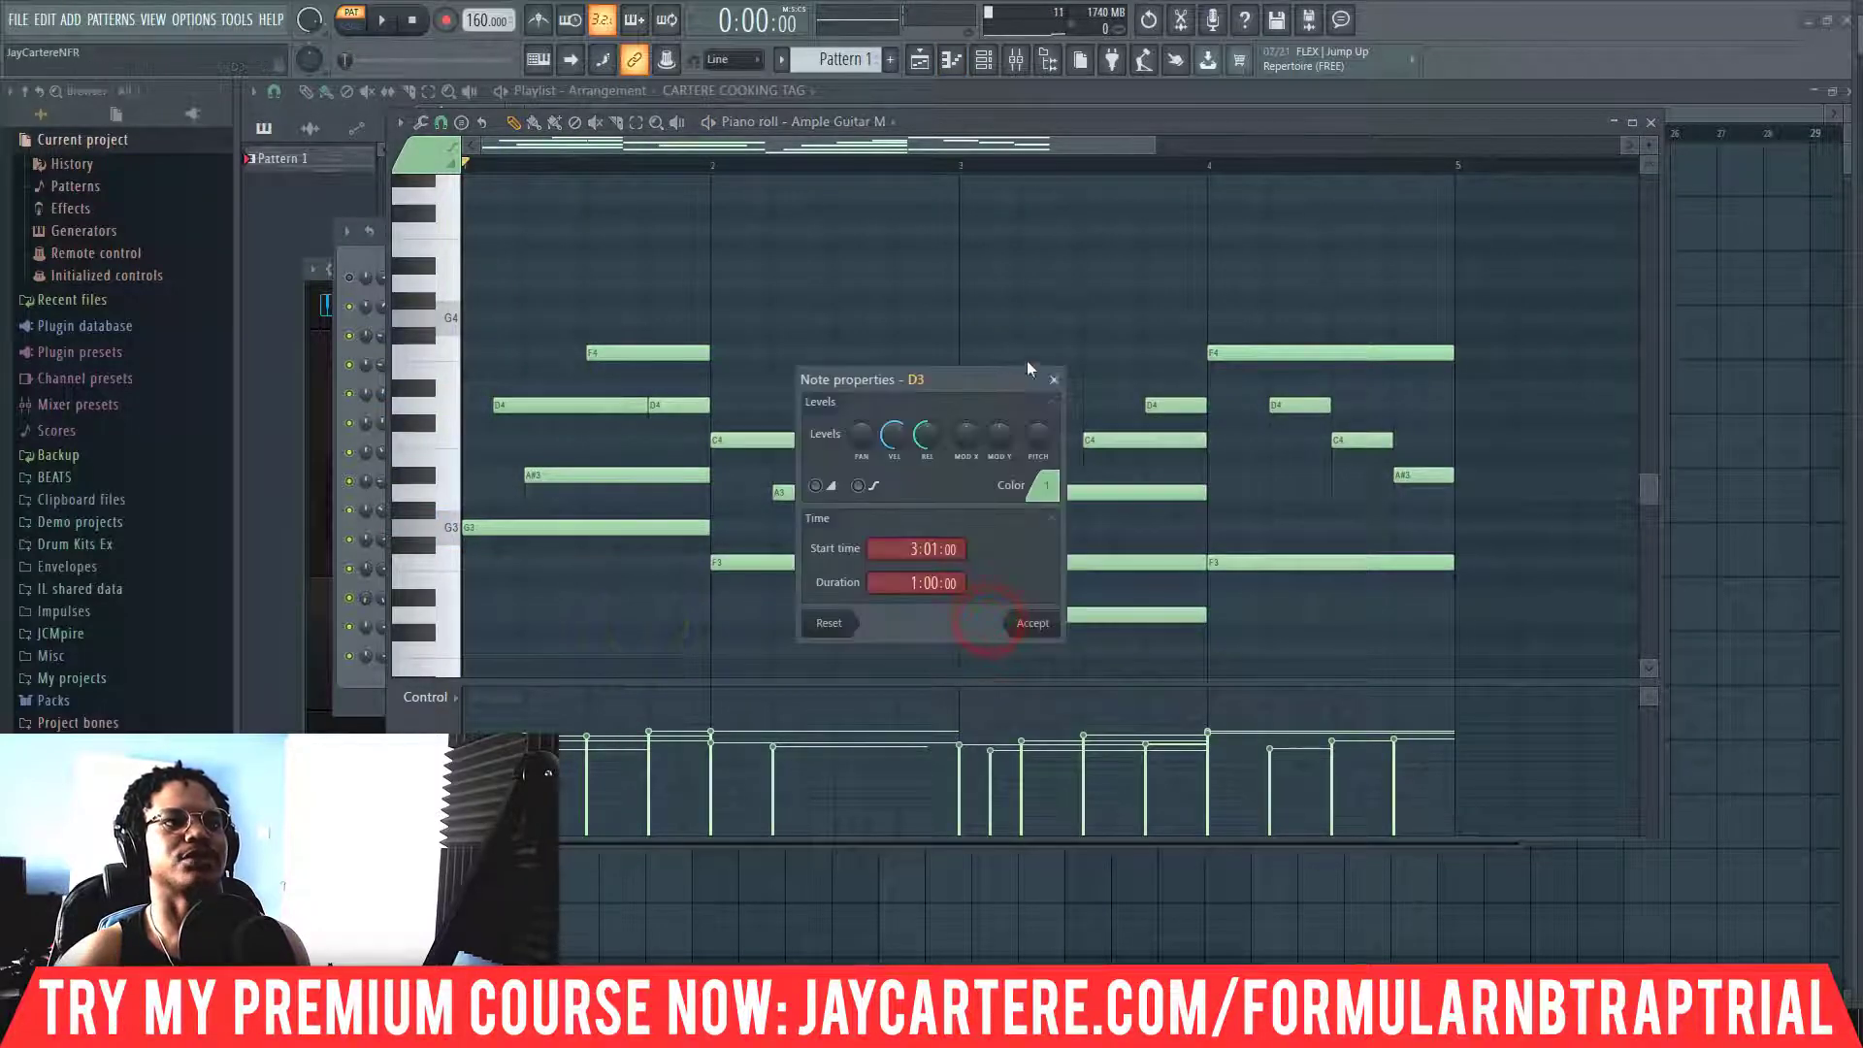
click(1054, 380)
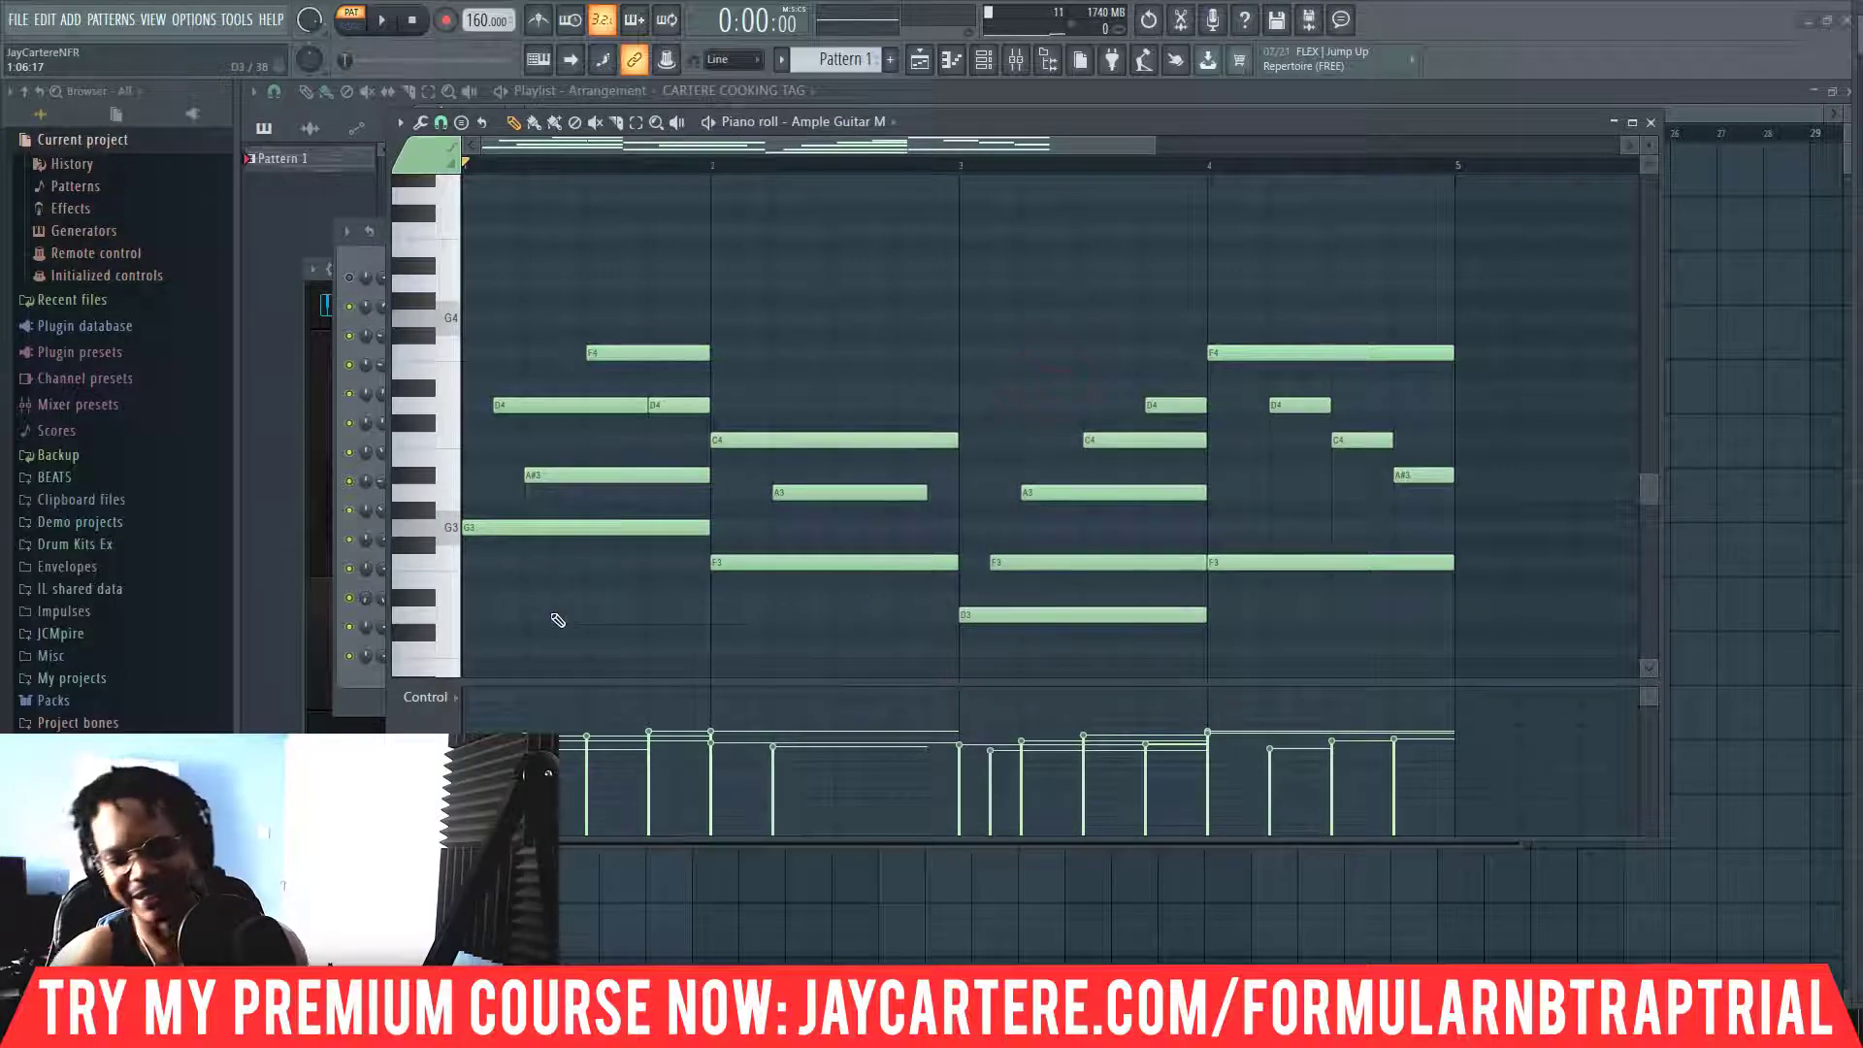
Try all Ample Guitar M notes one octave higher, audition them, and move them back down one octave
key(ctrl+a)
key(ctrl+Up)
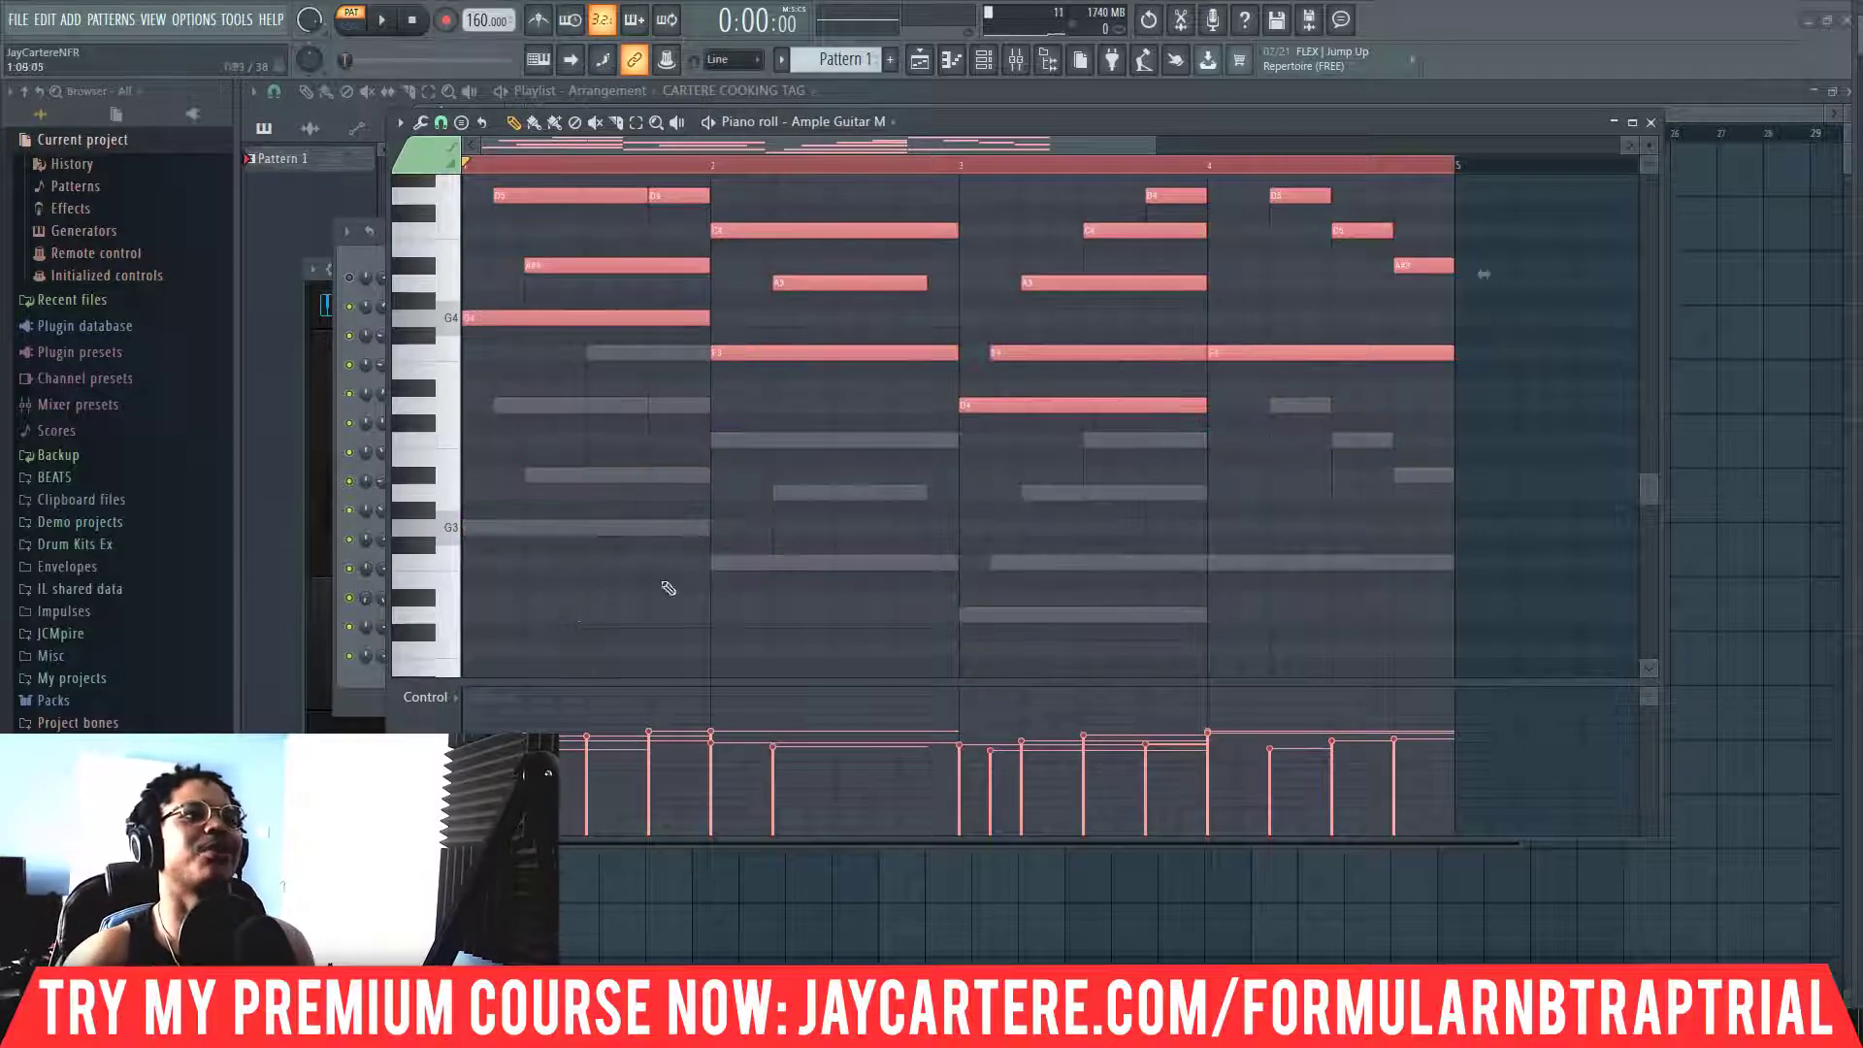
scroll(669, 588, up, 3)
key(space)
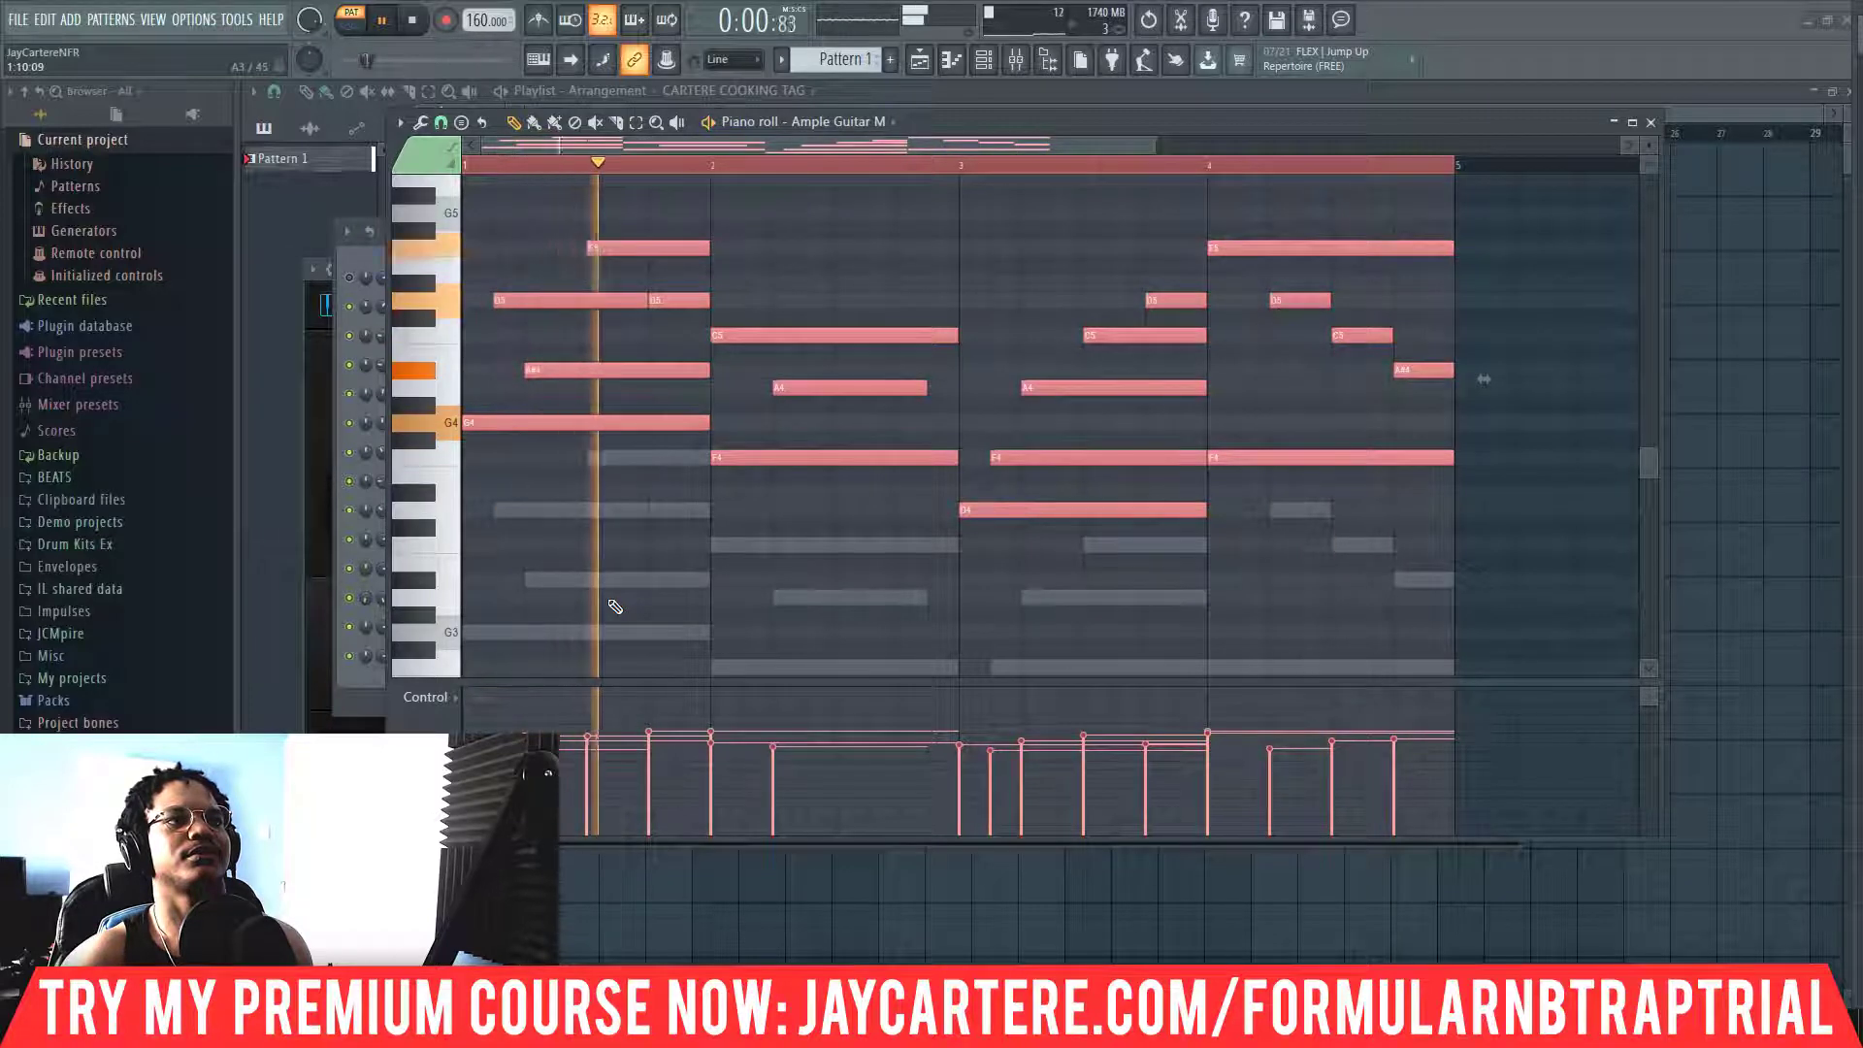
key(space)
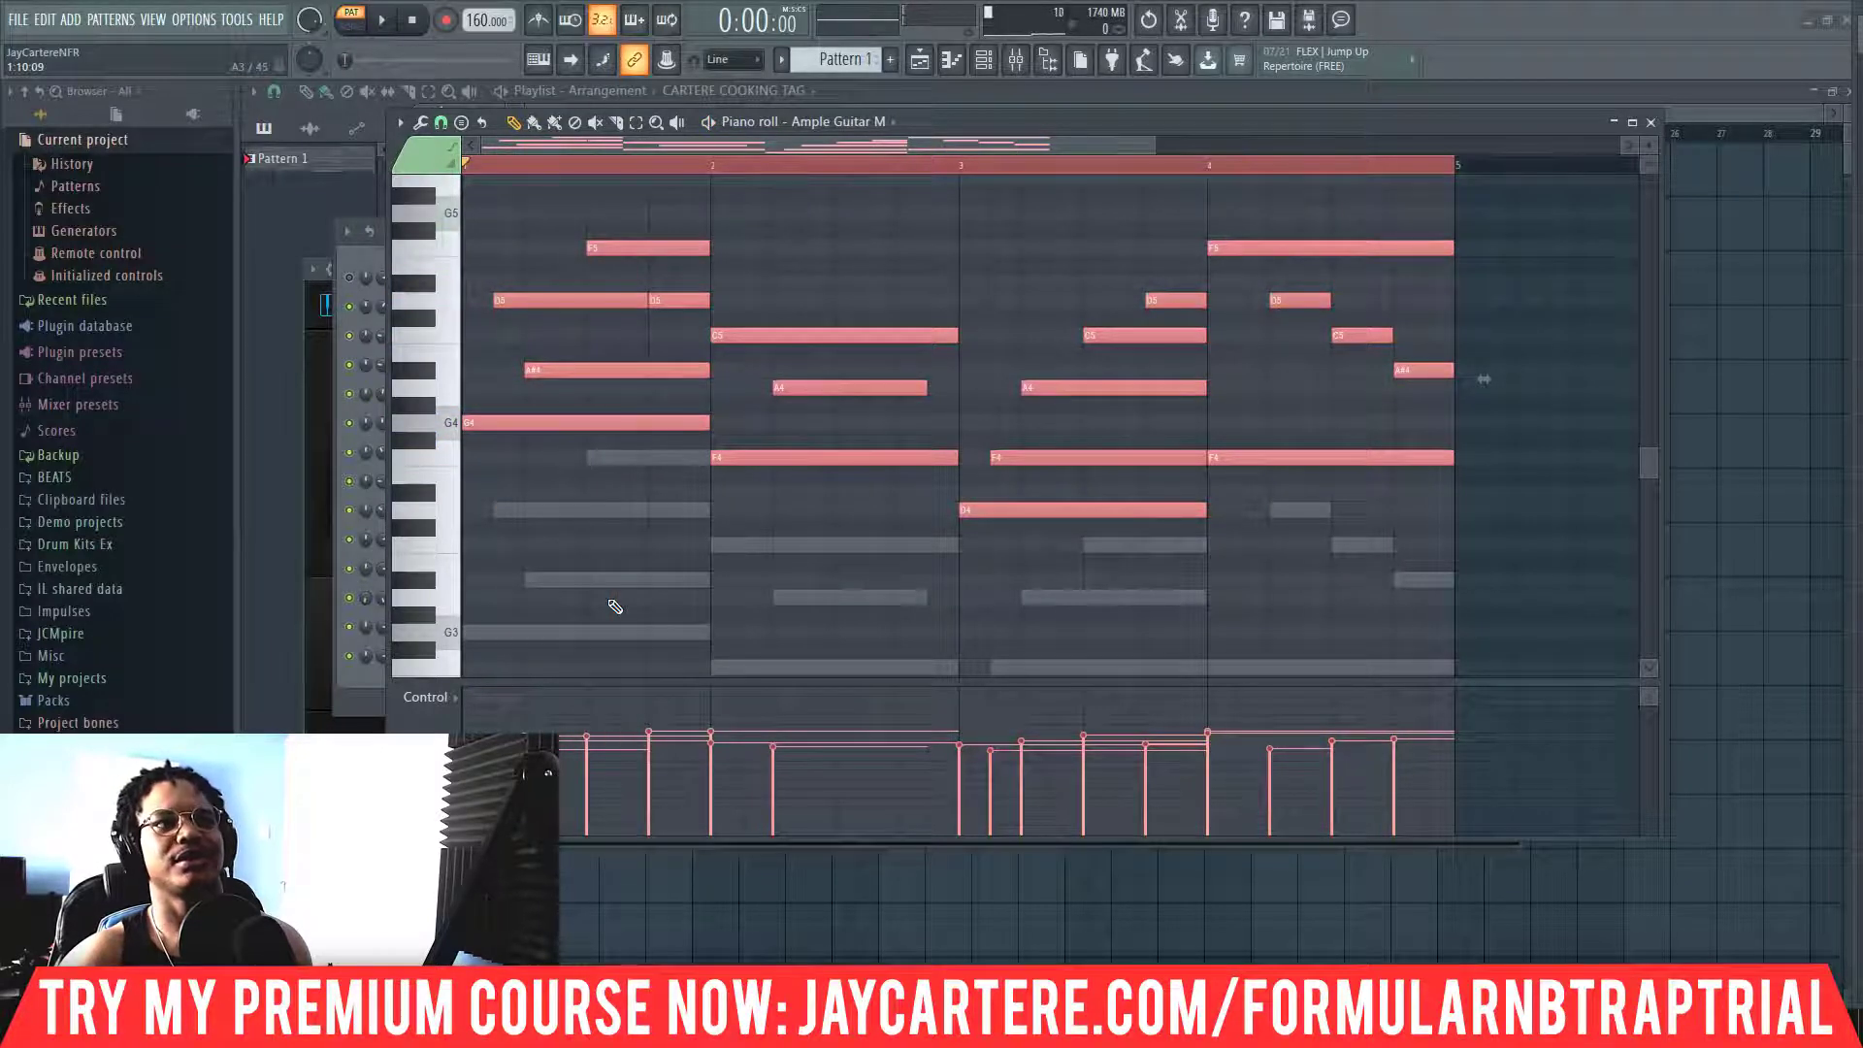
key(ctrl+Down)
Play back the Ample Guitar M melody in its lower octave
key(space)
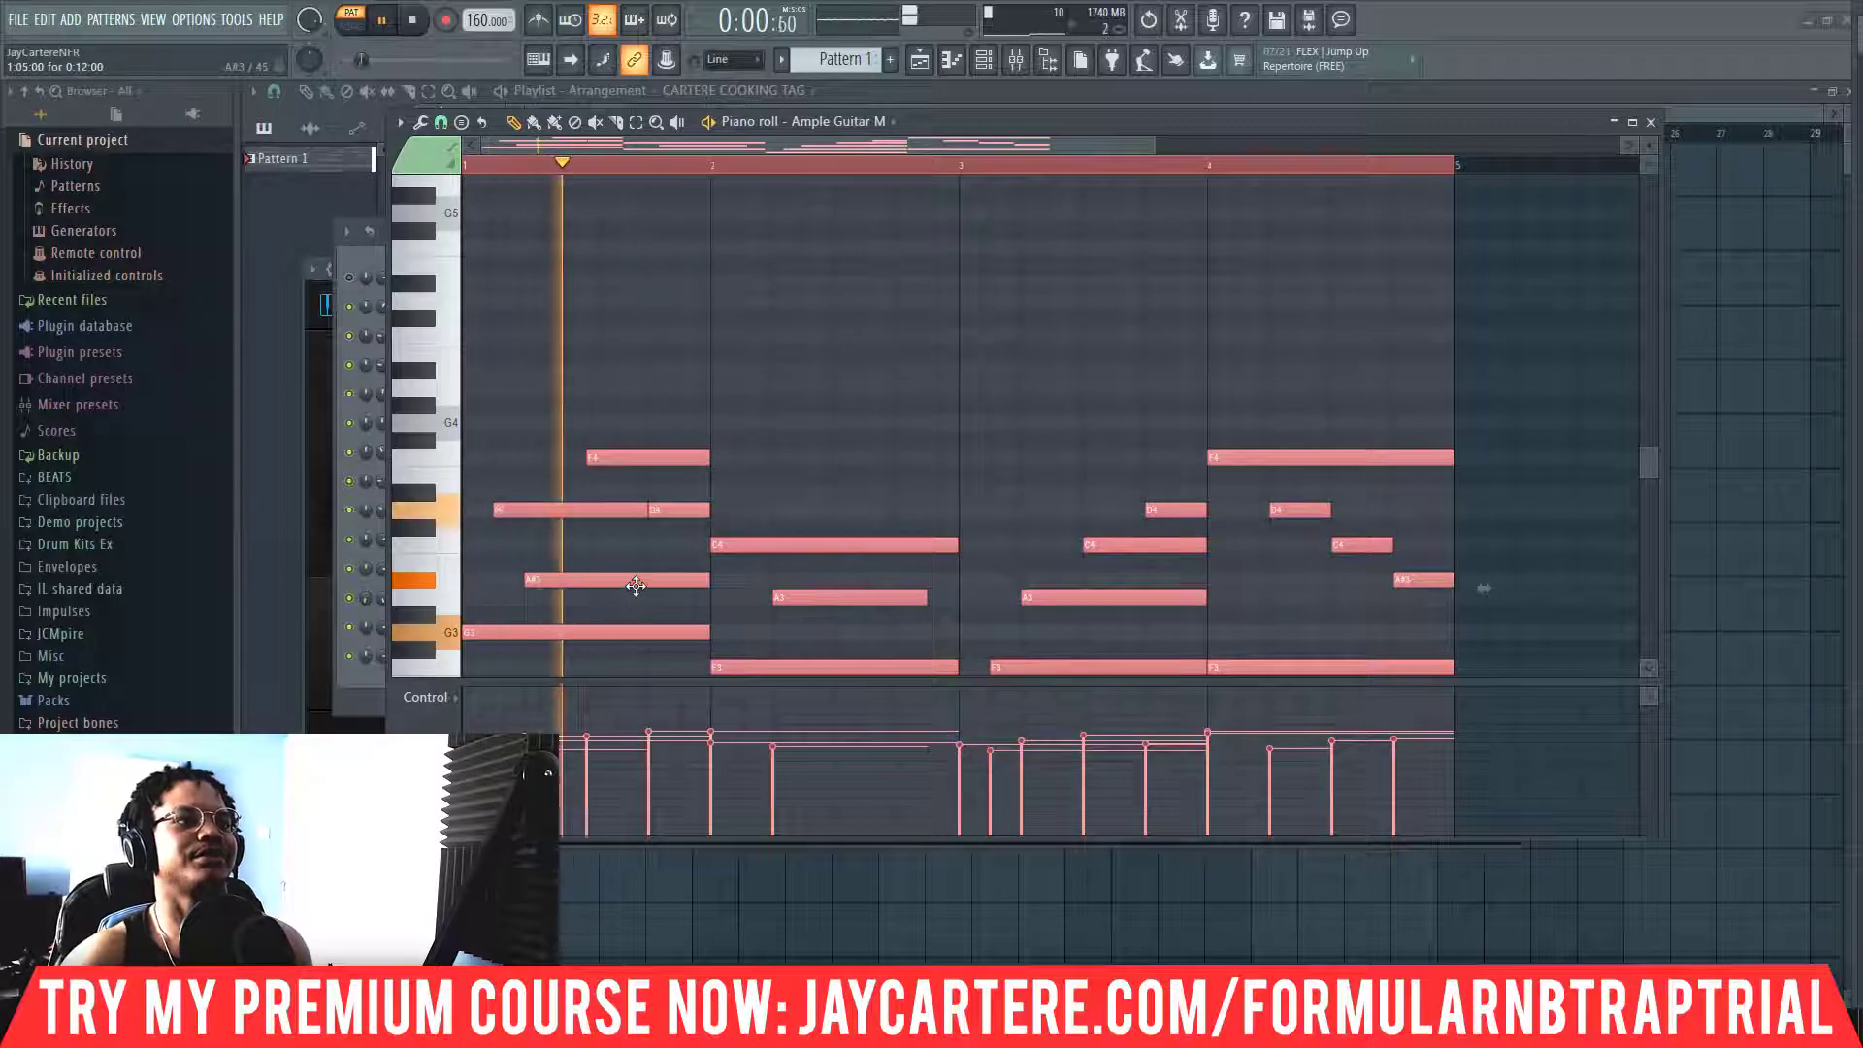
scroll(626, 597, down, 2)
scroll(636, 586, down, 1)
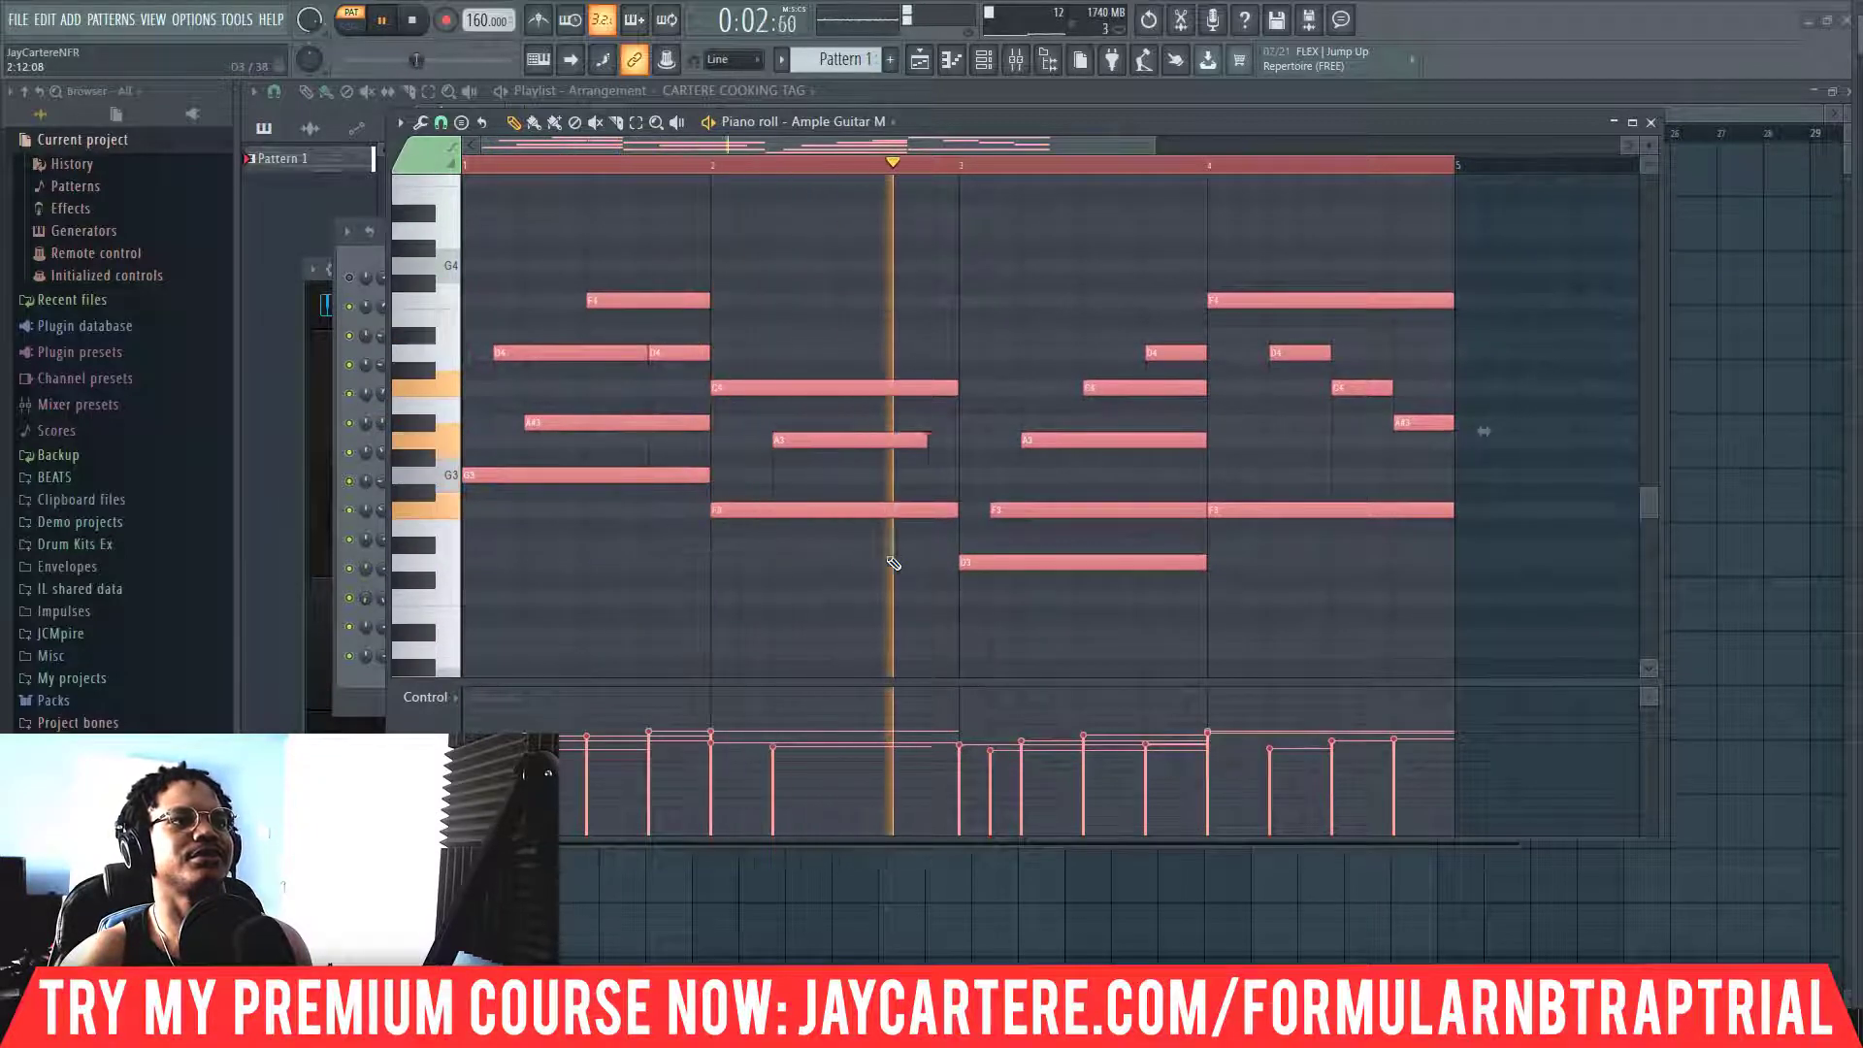
key(space)
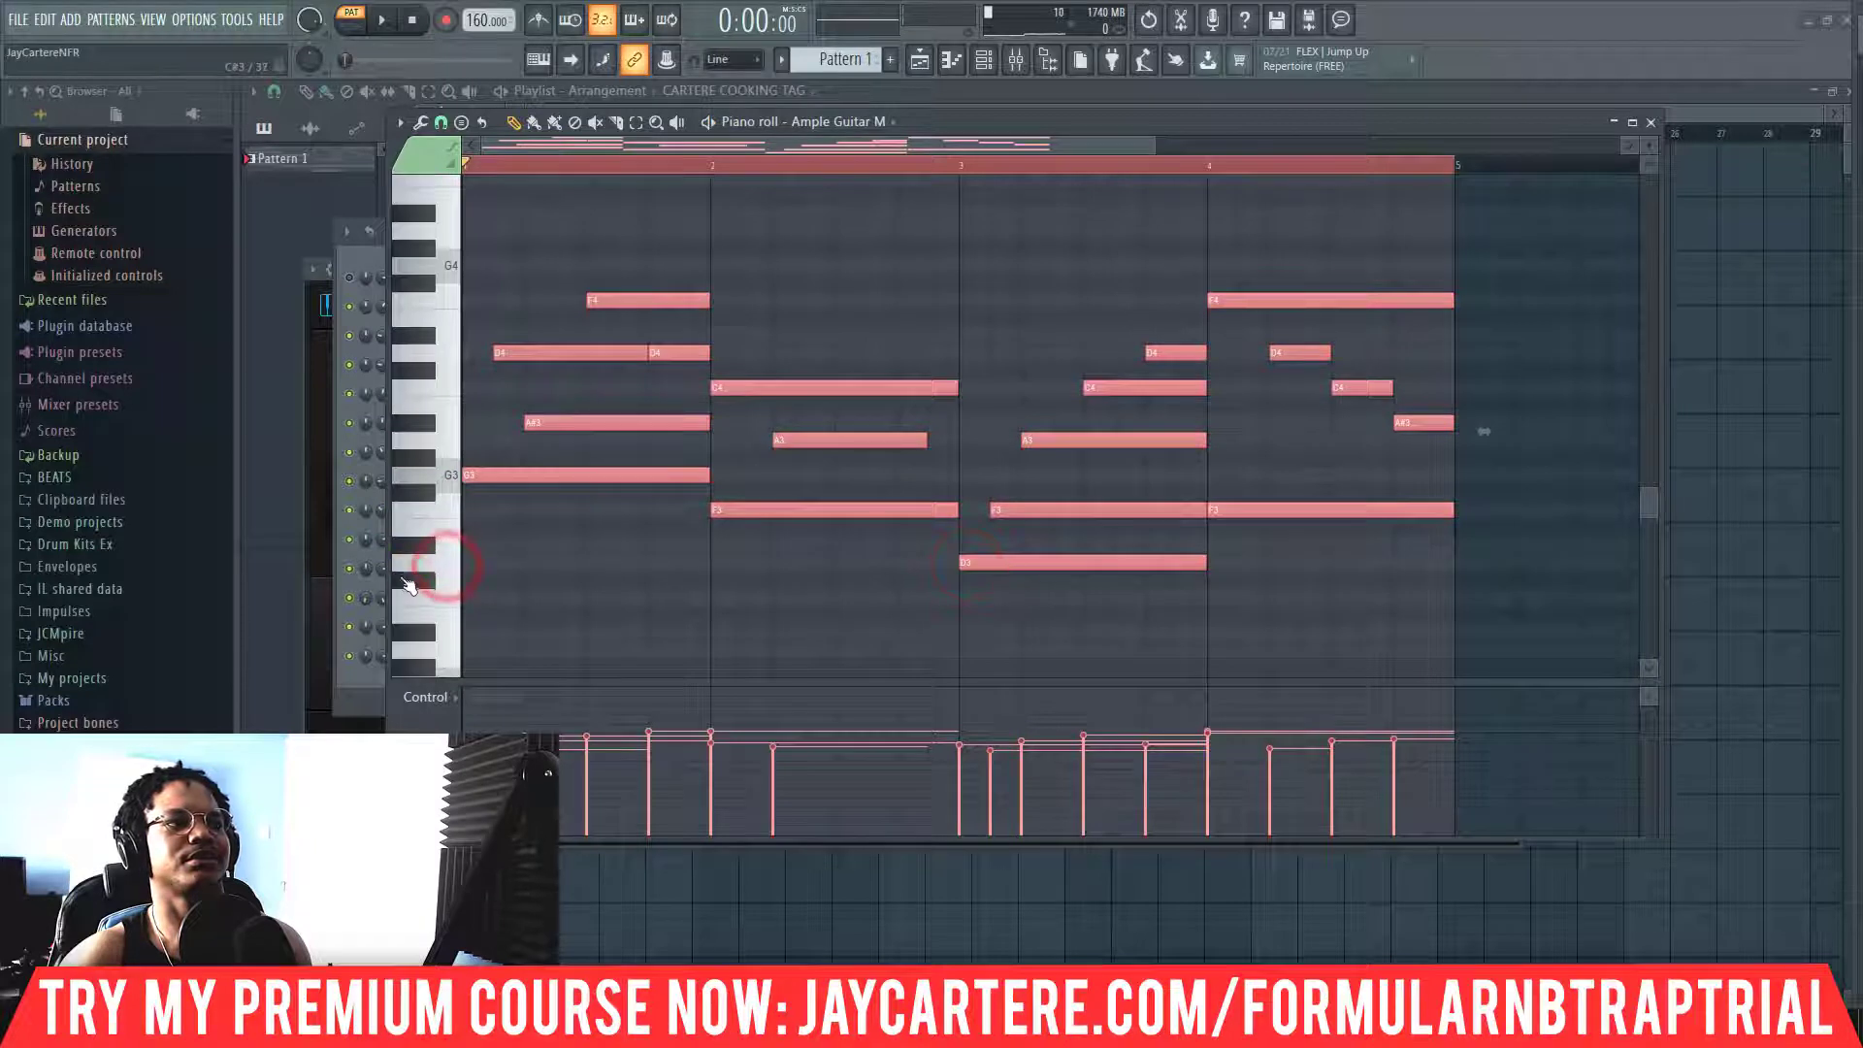
Audition the E3 key in the piano roll and replay the guitar melody, then deselect its notes
click(444, 540)
click(439, 534)
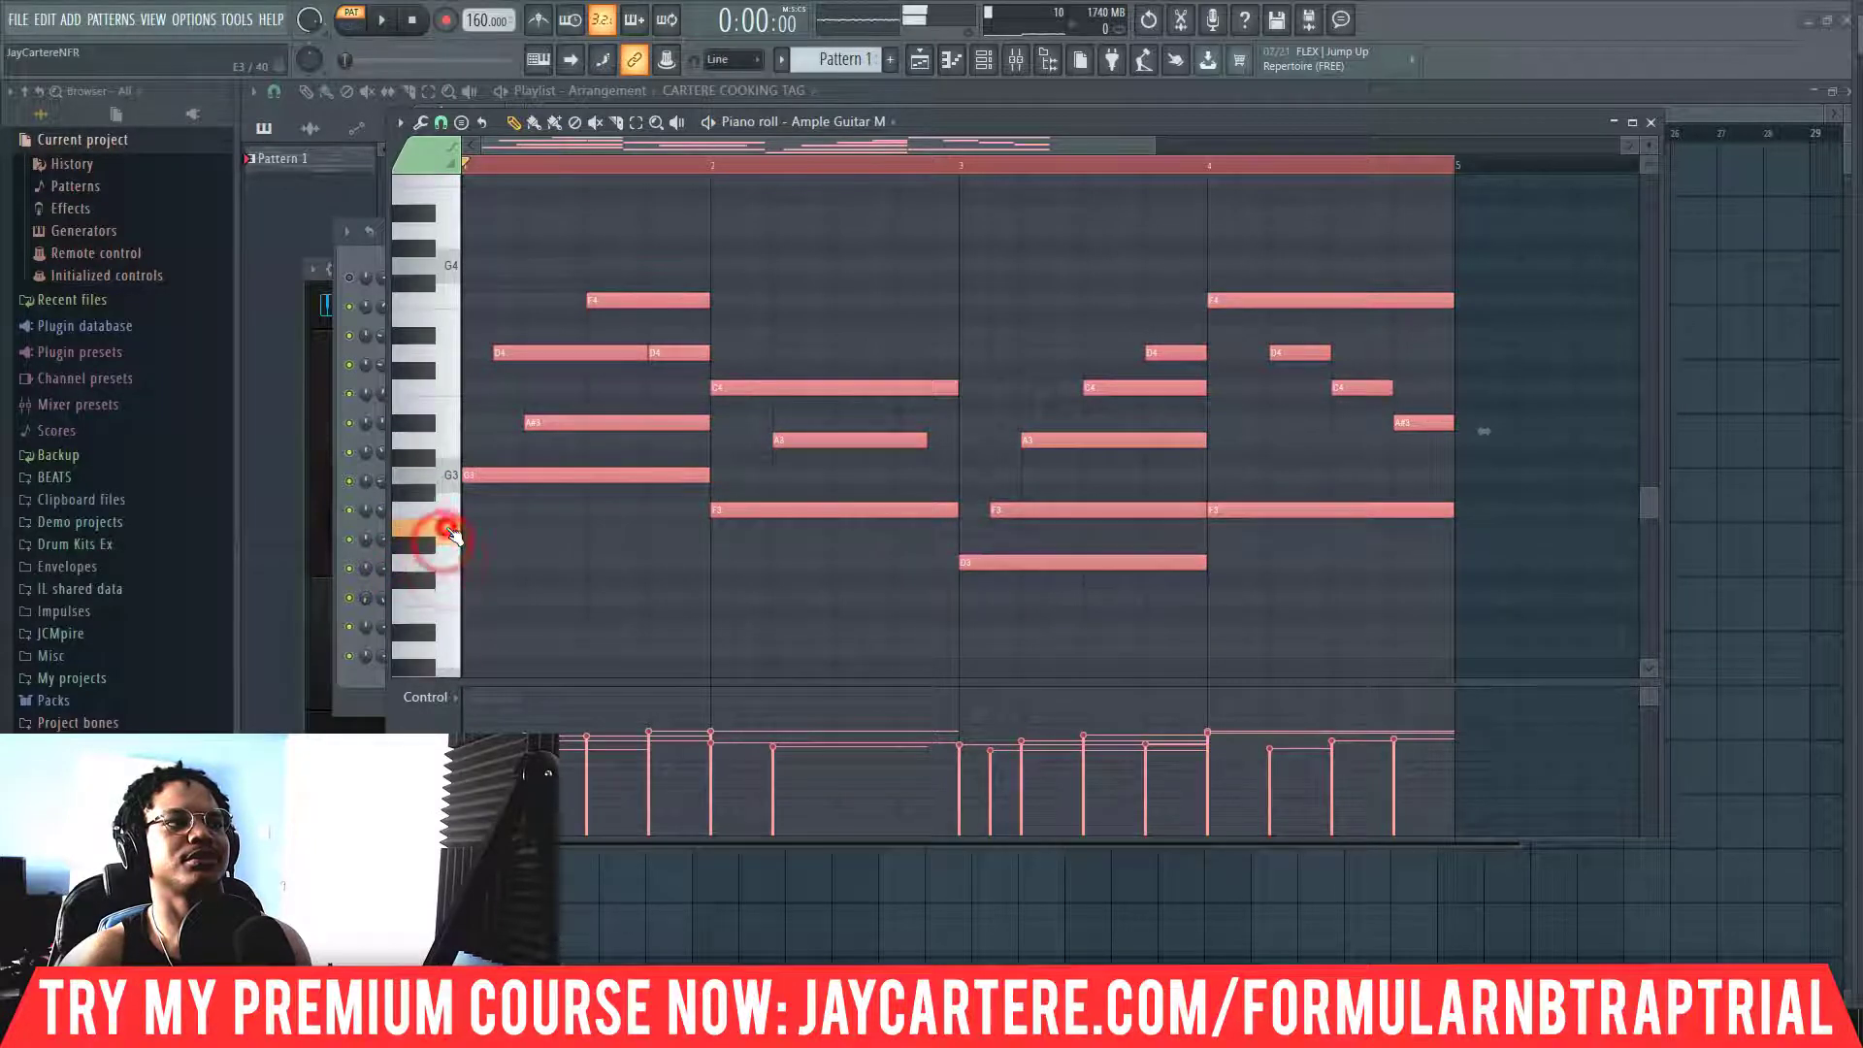
click(448, 539)
click(451, 537)
key(space)
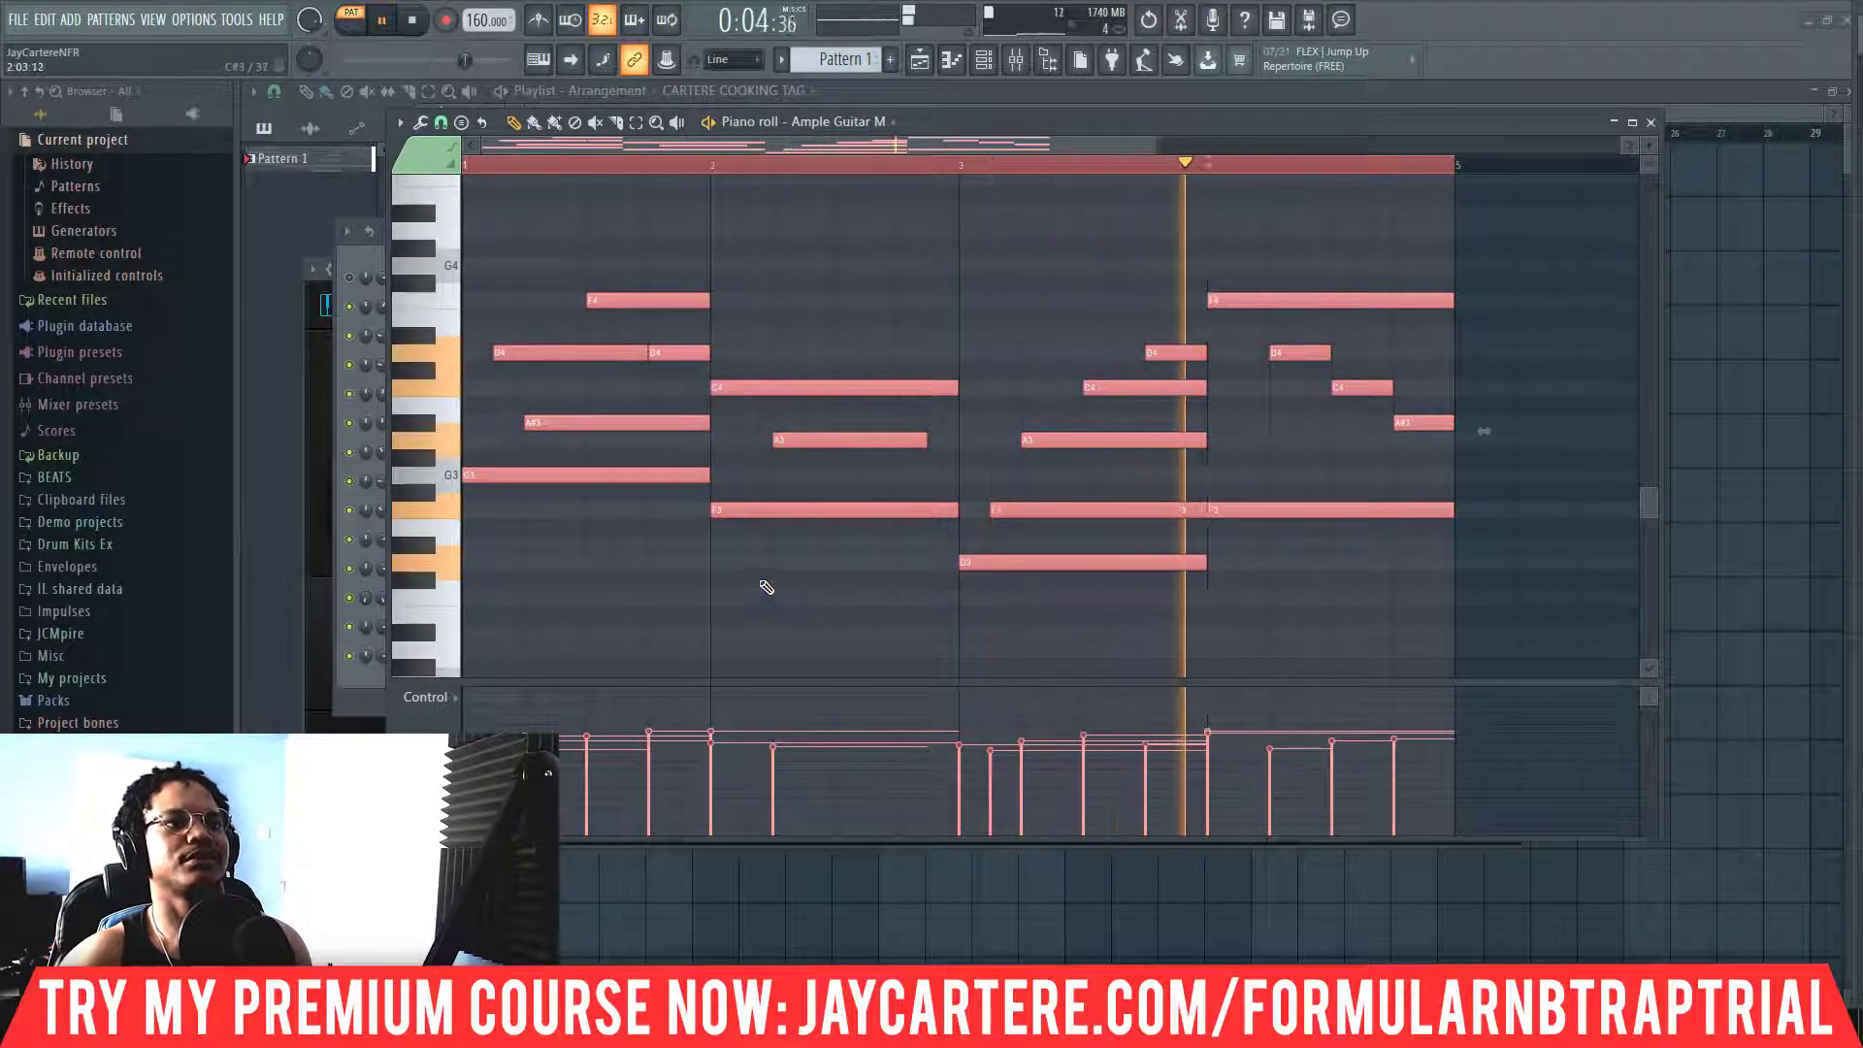
key(space)
click(972, 578)
right_click(984, 577)
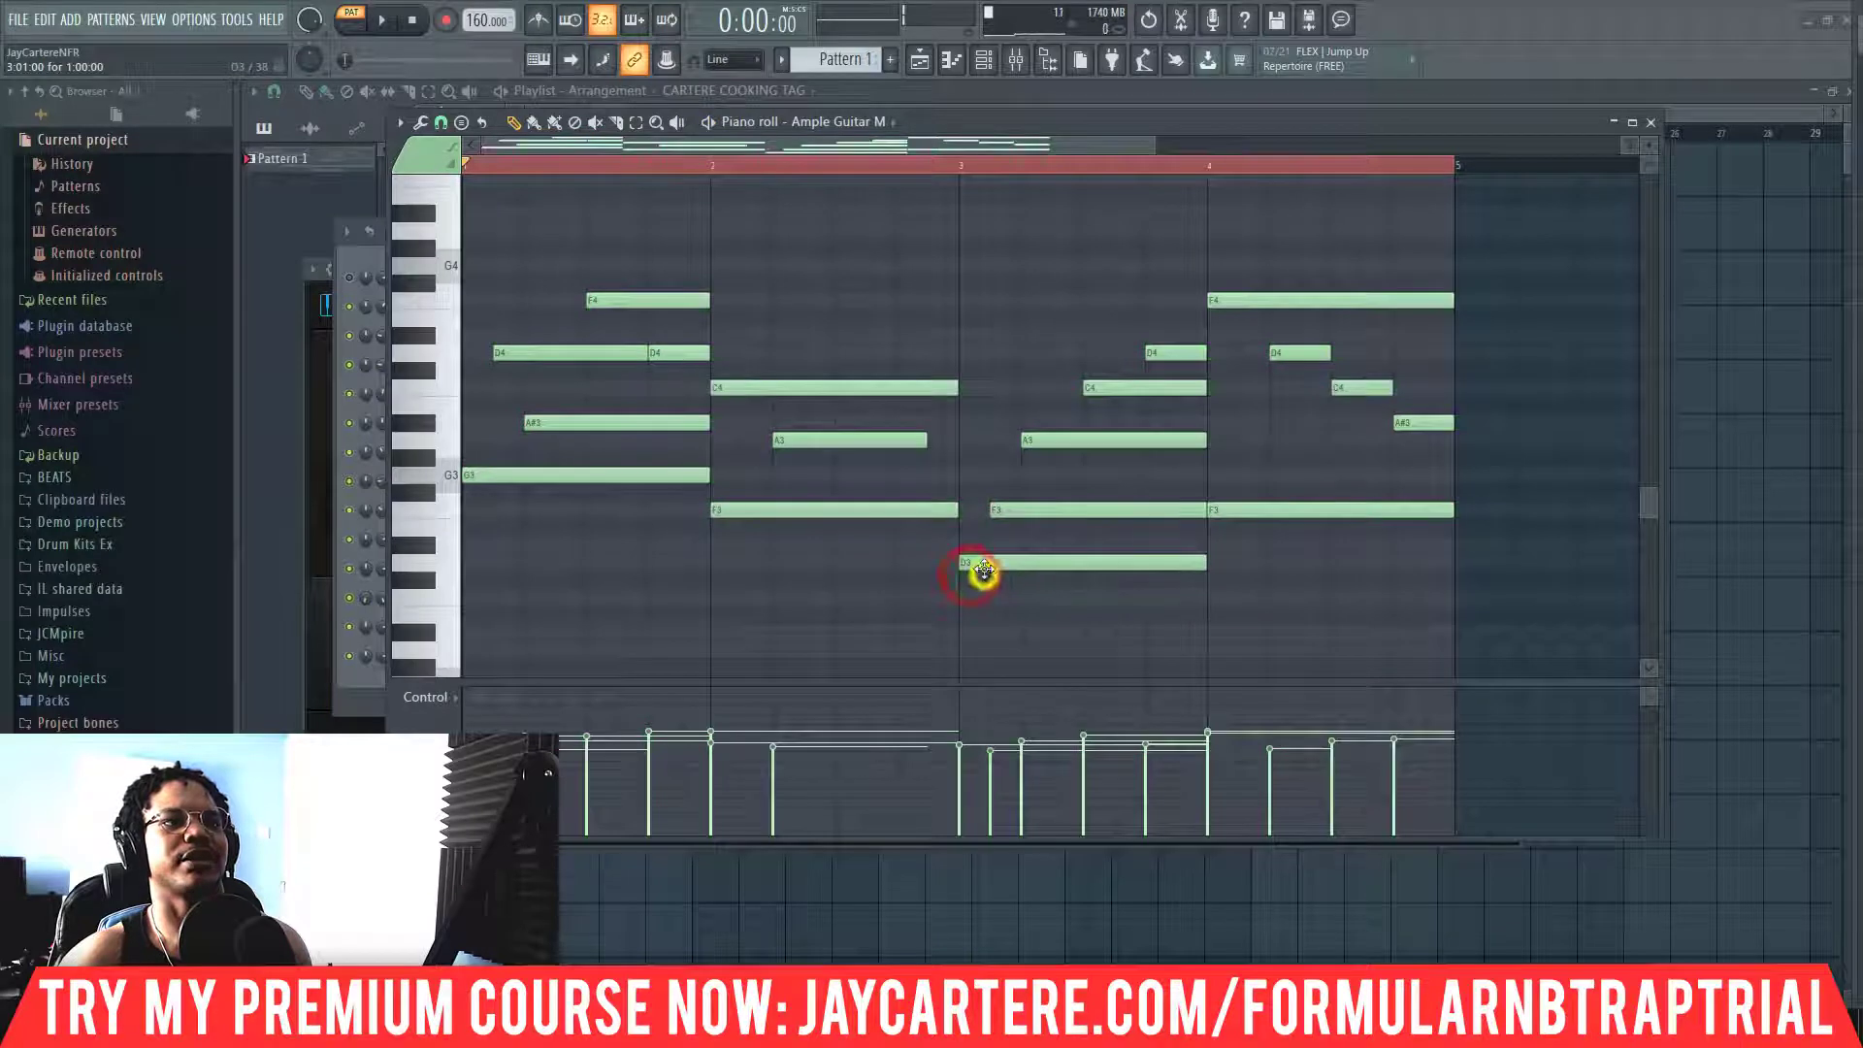
Move the piano roll and channel rack aside and reposition the Ample Guitar M window in full view
drag(1066, 125, 1809, 139)
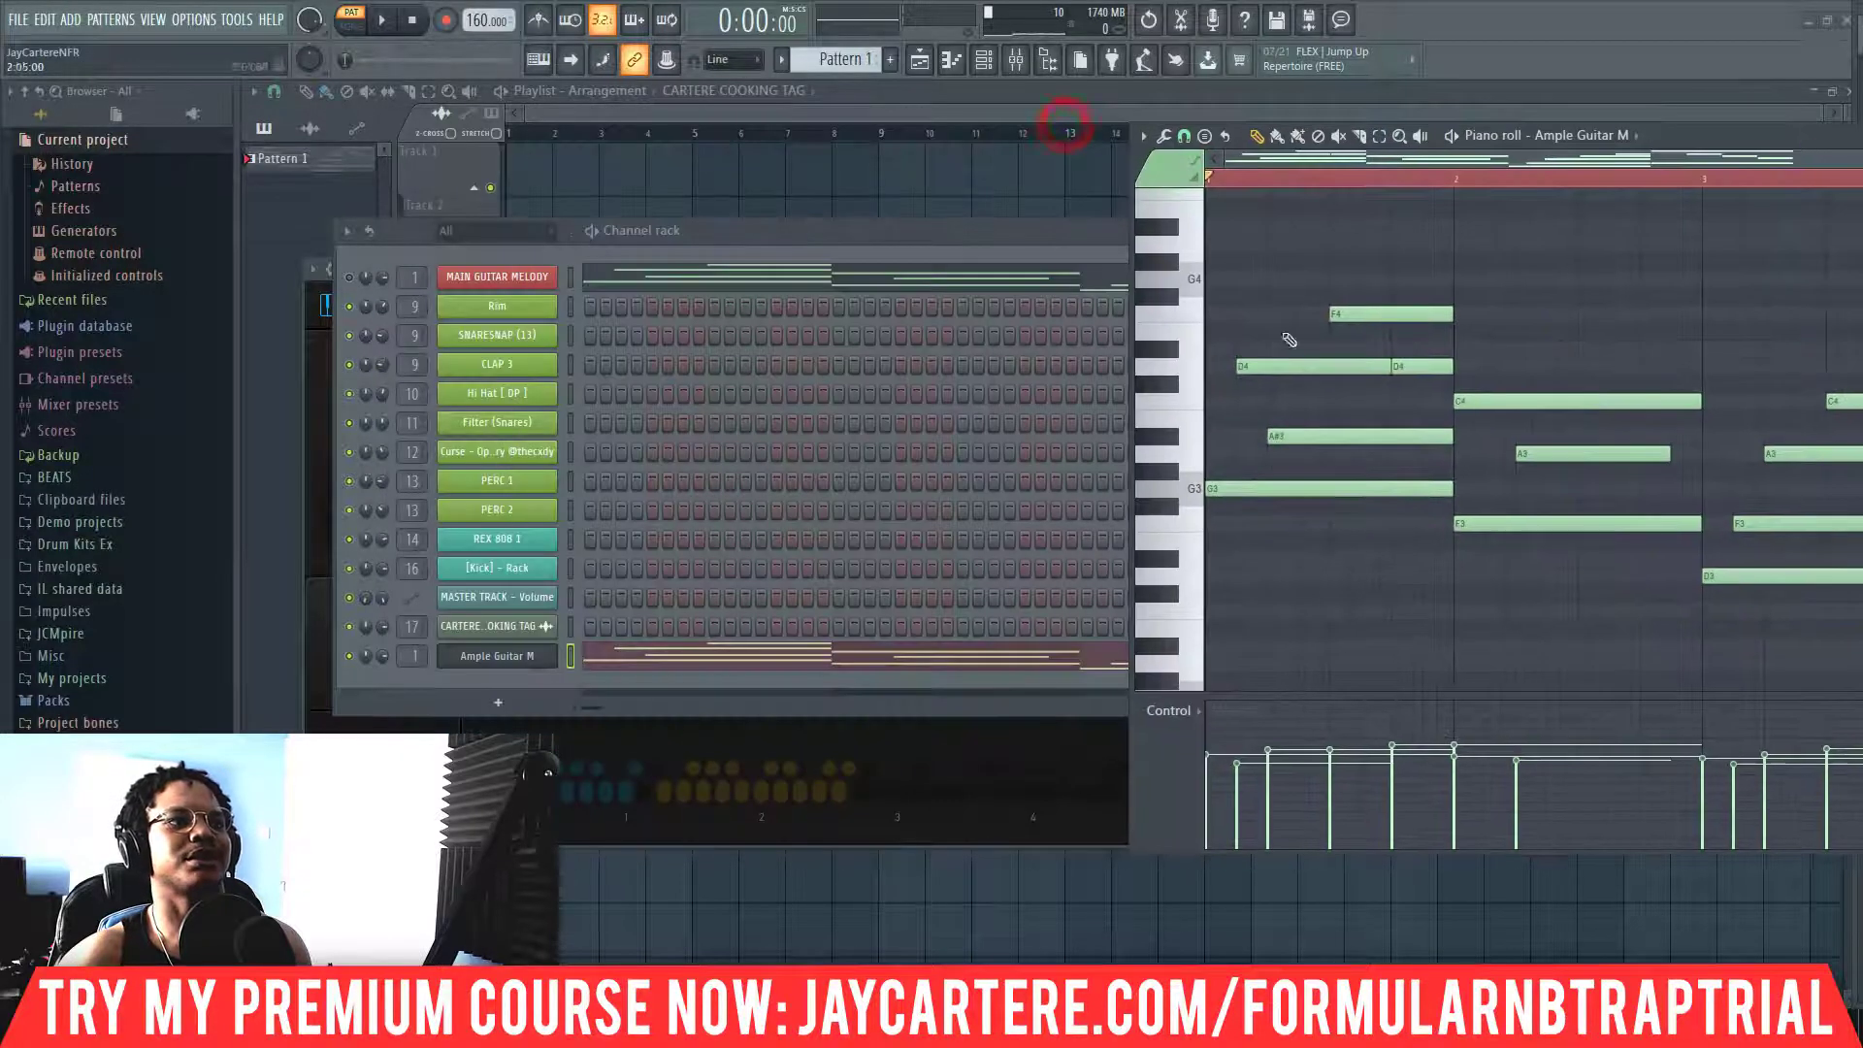
click(750, 836)
drag(778, 229, 1836, 356)
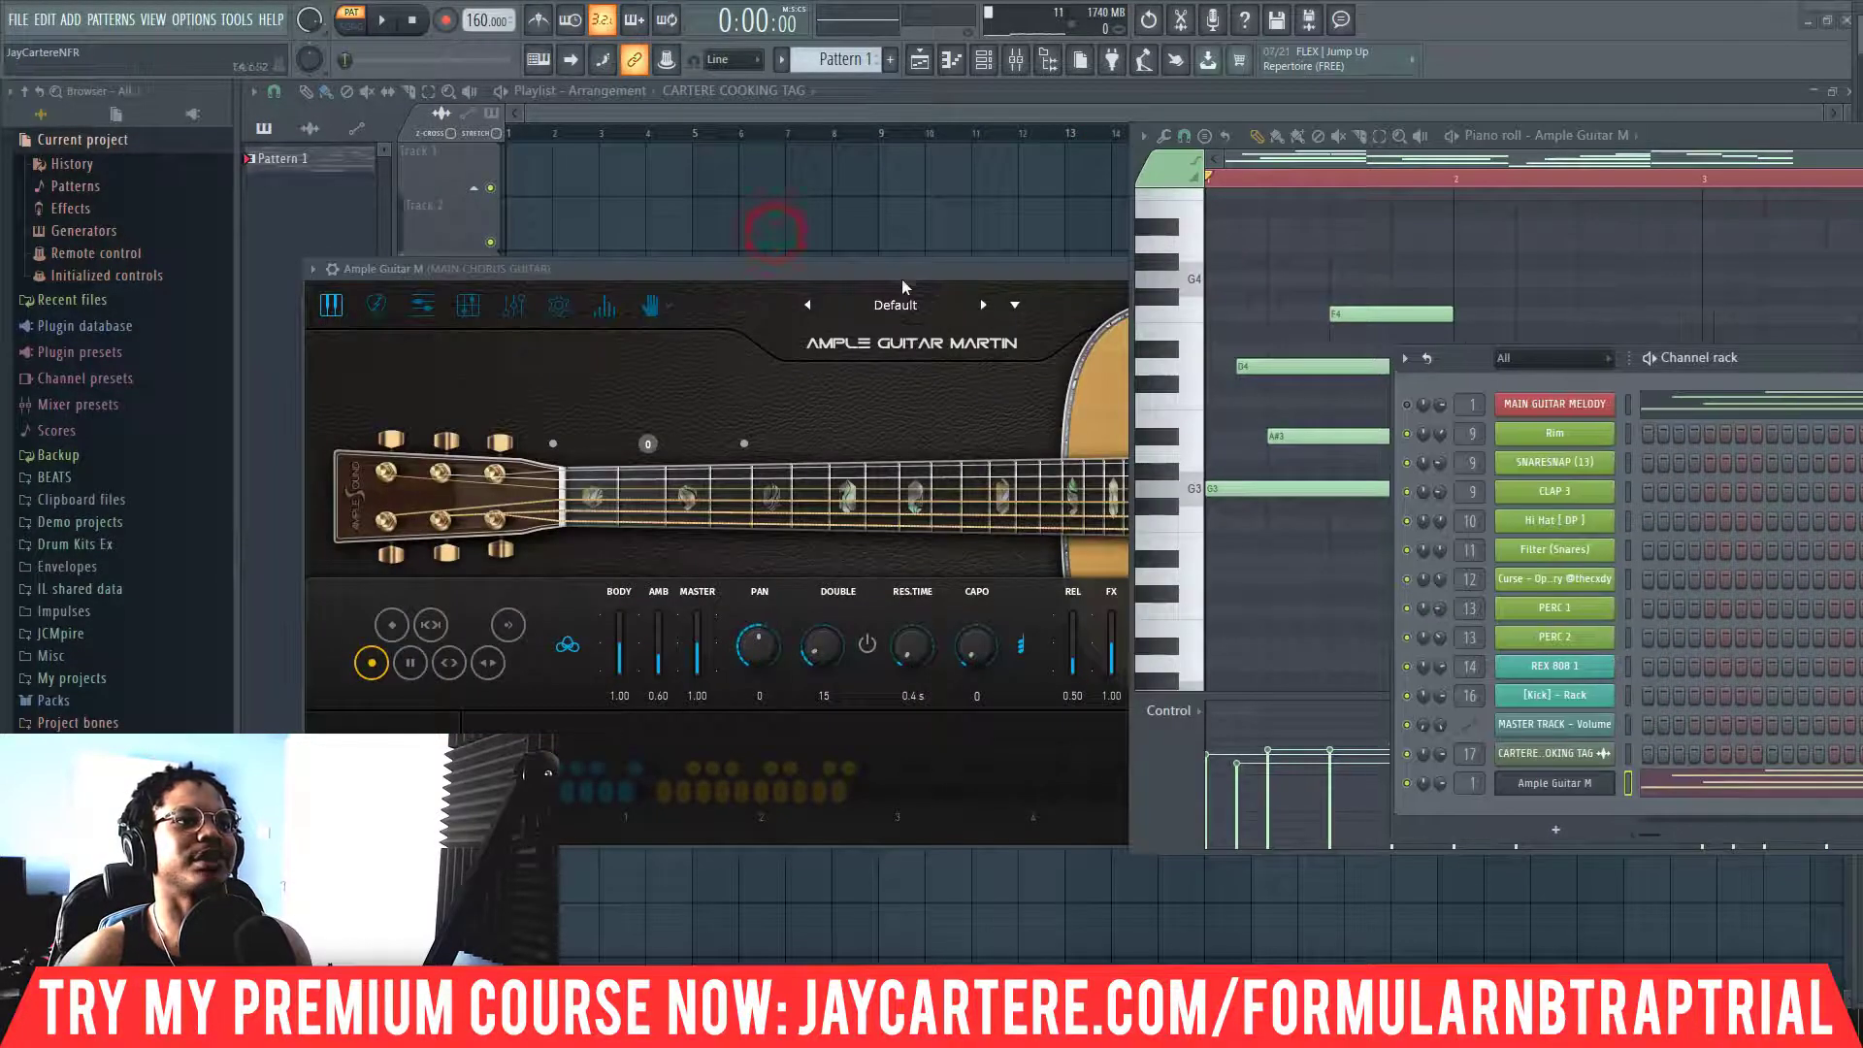
drag(901, 278, 865, 224)
drag(1664, 137, 1862, 139)
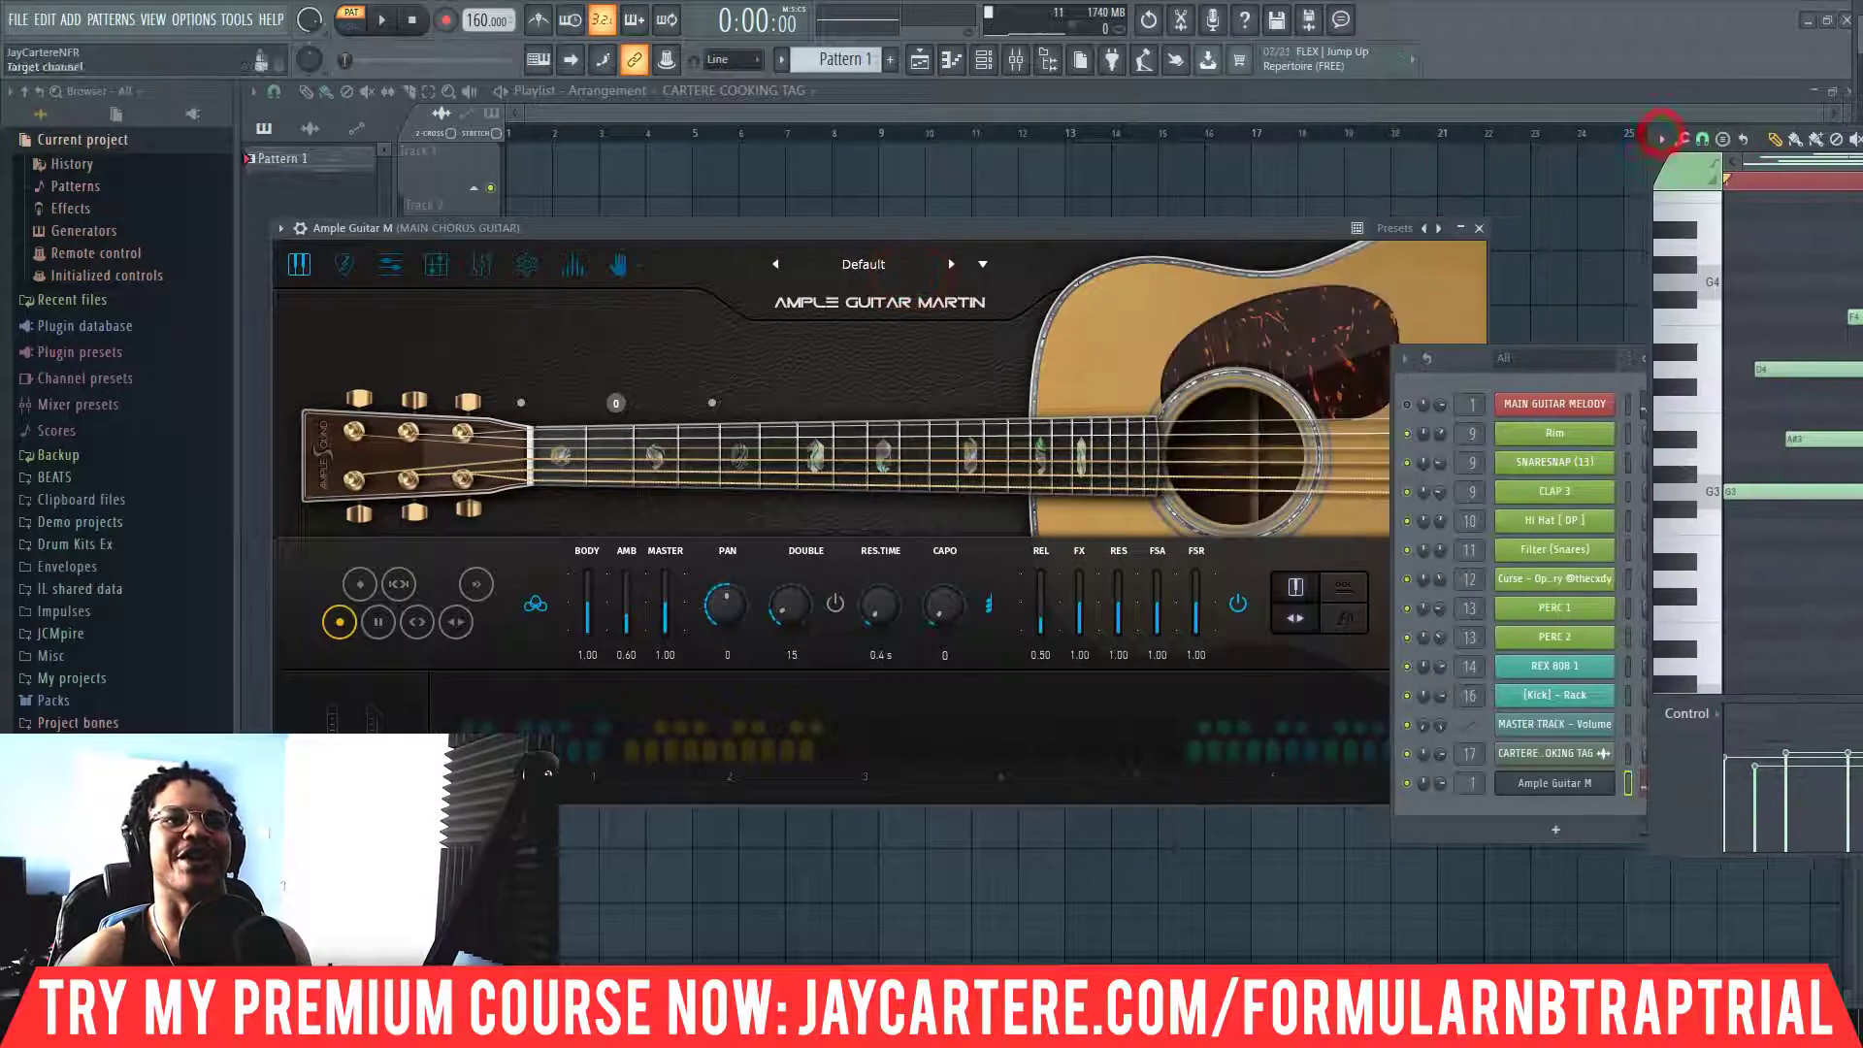
drag(1176, 231, 1178, 192)
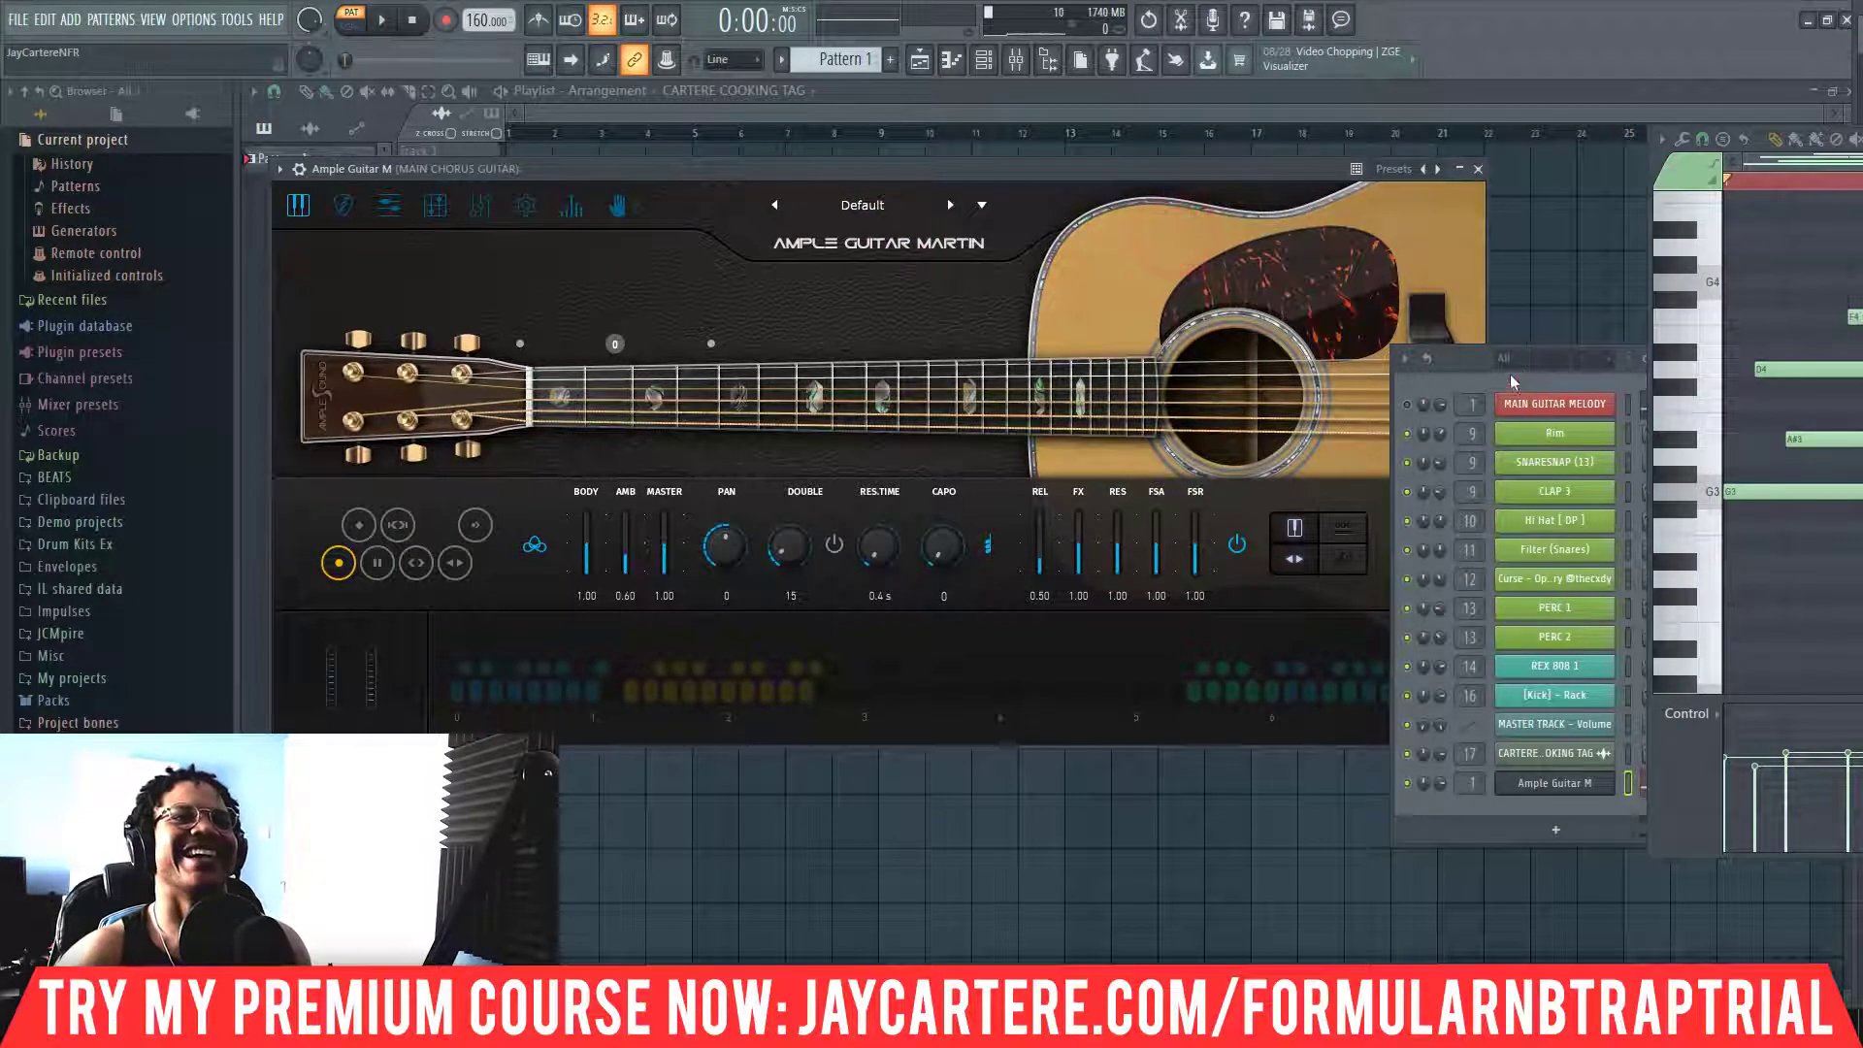
drag(1456, 354, 1587, 383)
Audition the melody in Ample Guitar M's solo playing mode and change the playing mode again
click(1300, 529)
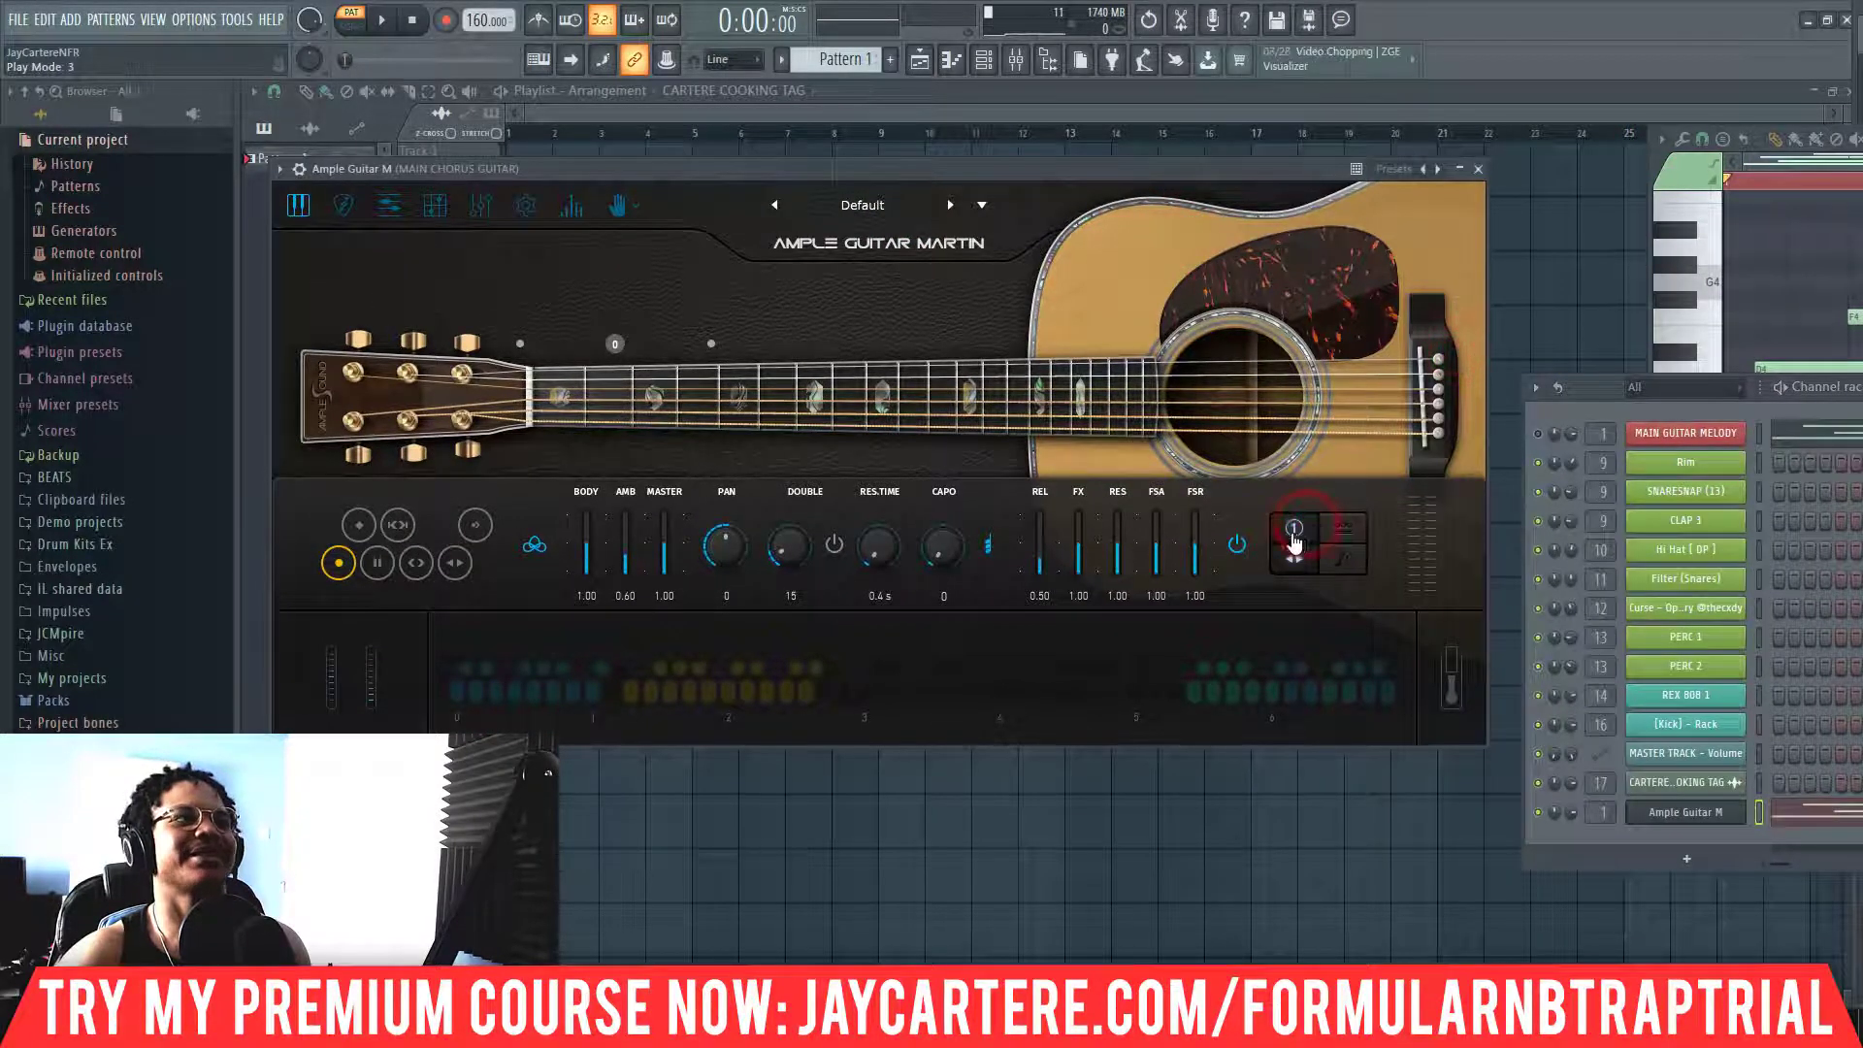
key(space)
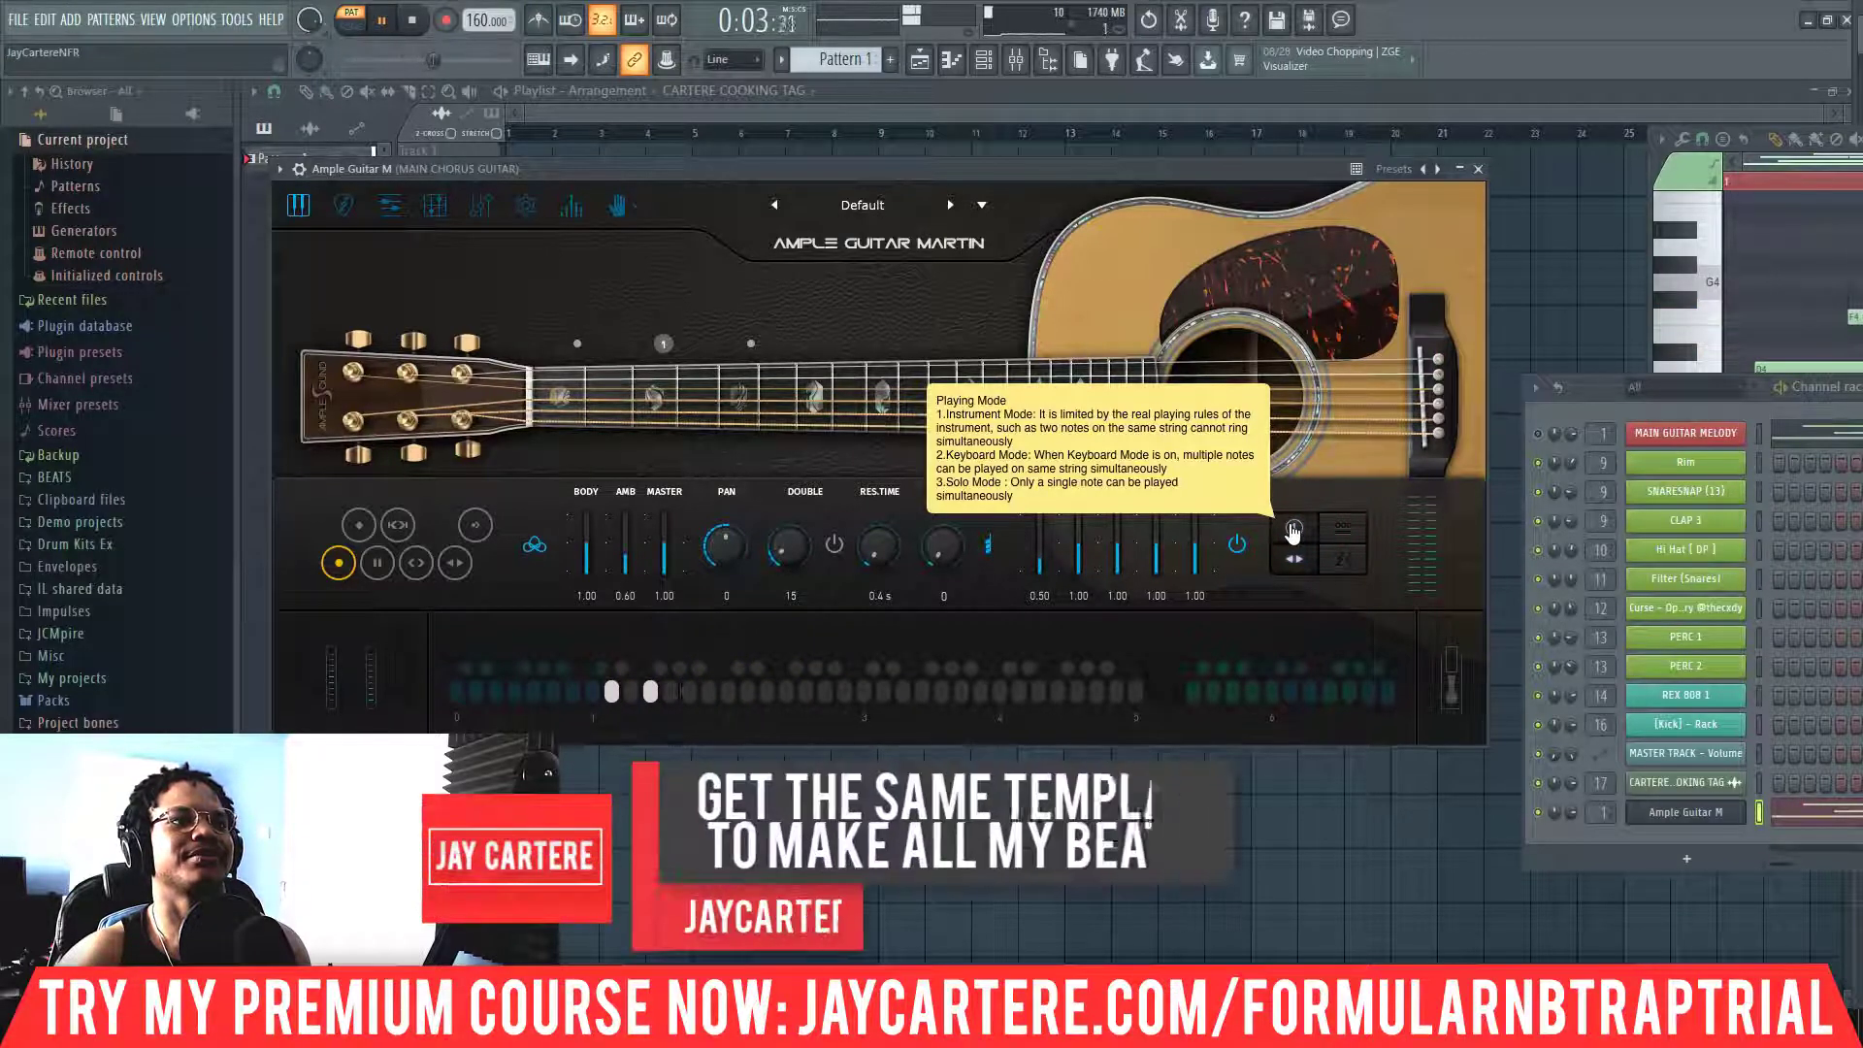
key(space)
click(1292, 528)
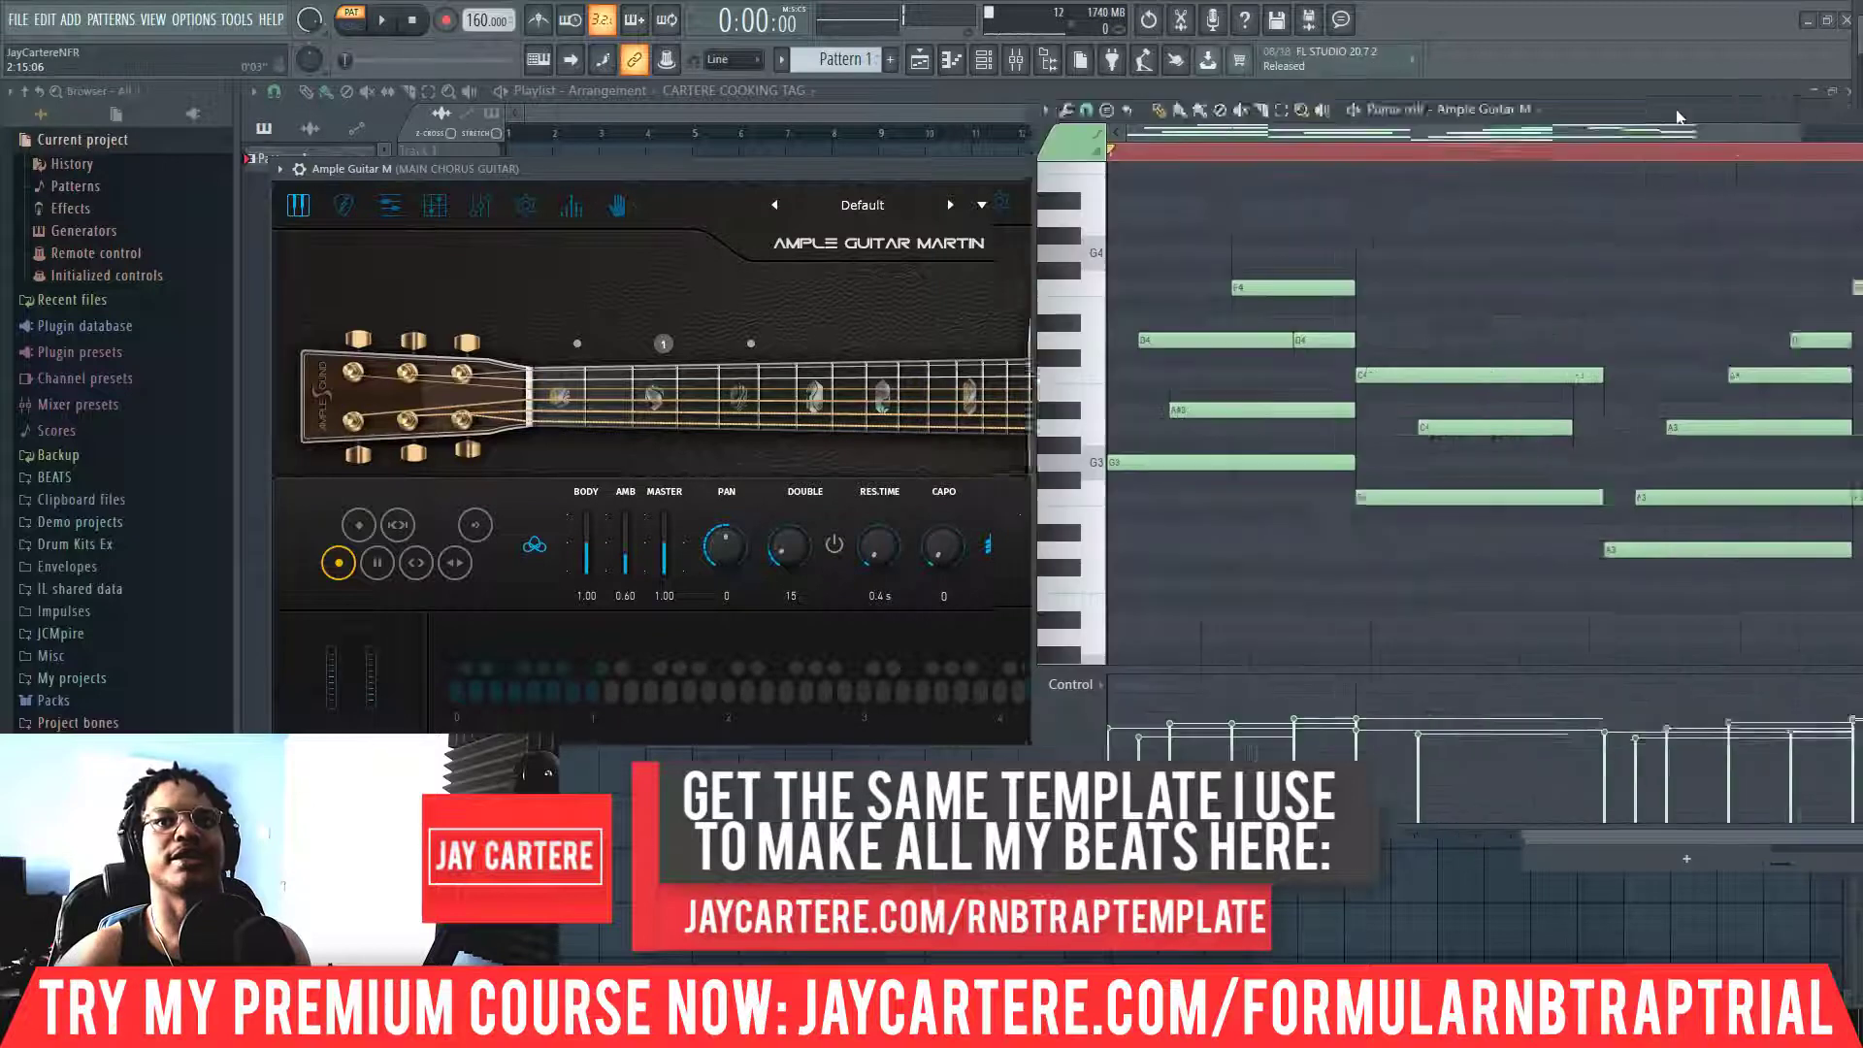
Bring the Ample Guitar M piano roll back into full view over the plugin window
drag(1676, 114, 1102, 114)
drag(1237, 121, 1165, 124)
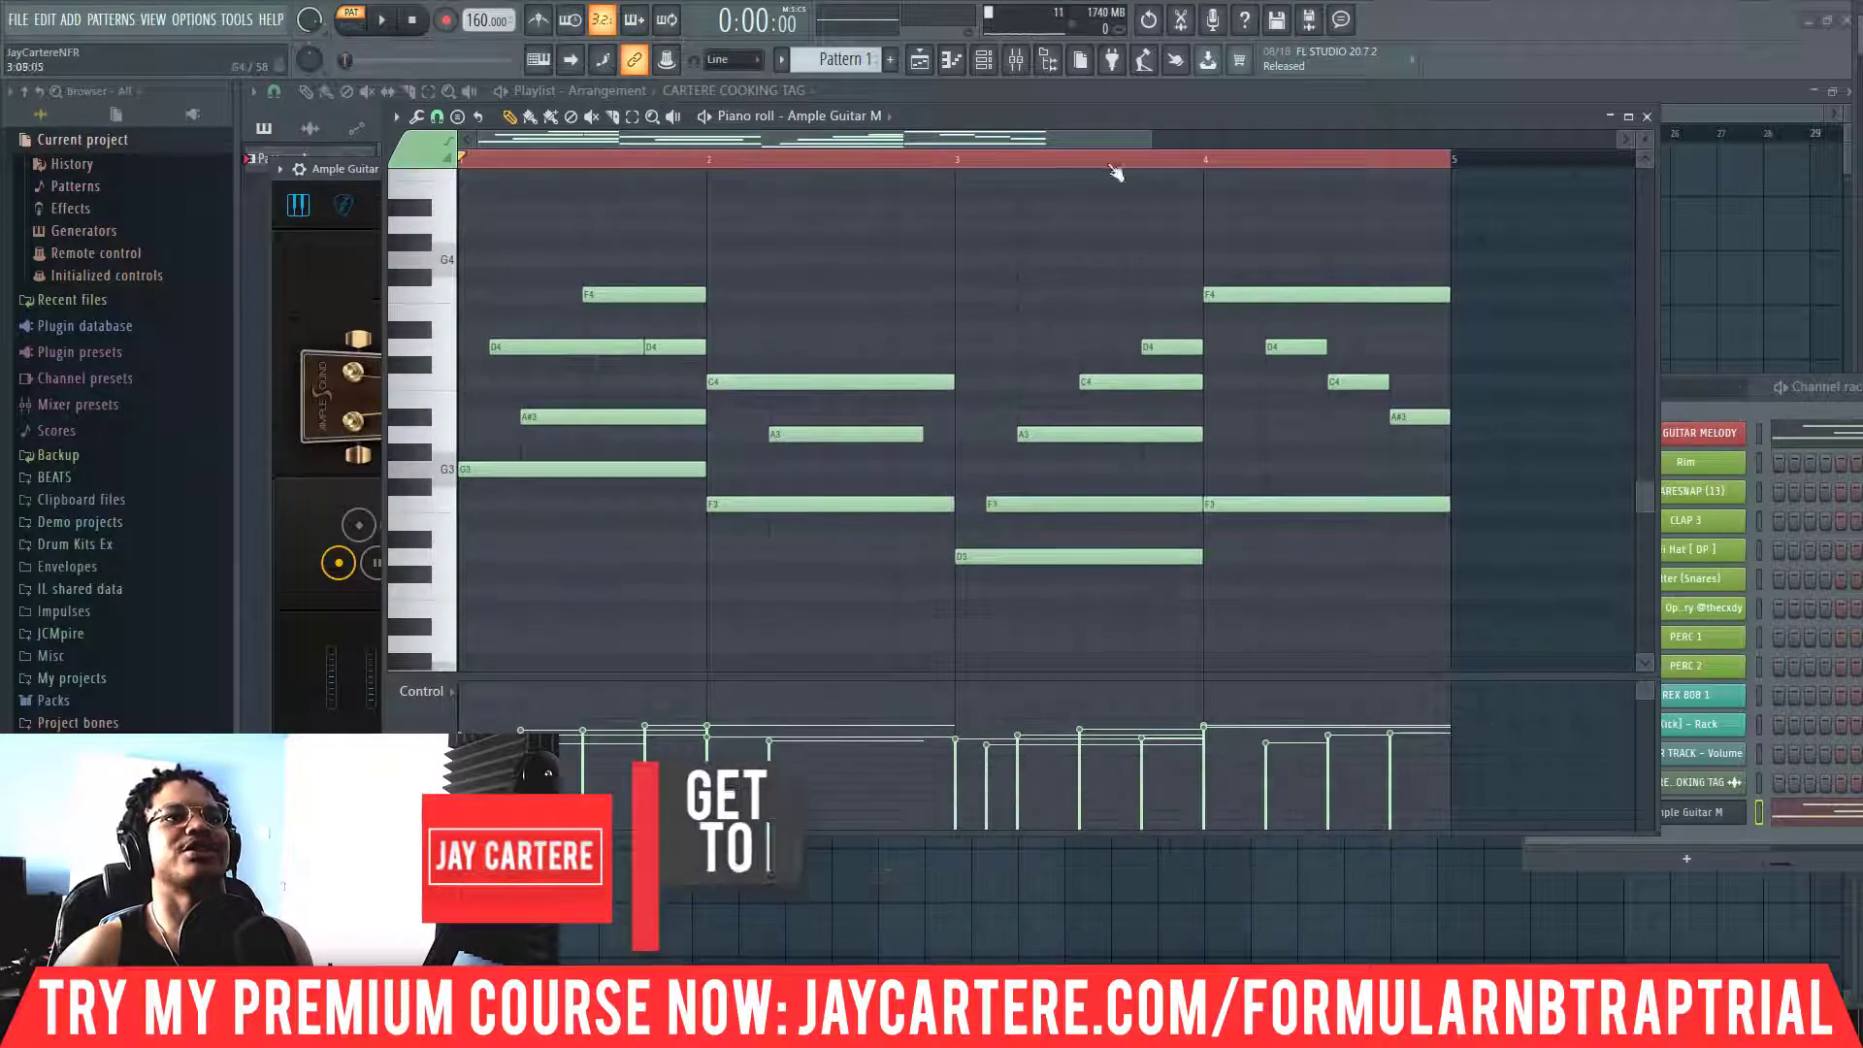
drag(1150, 139, 1539, 189)
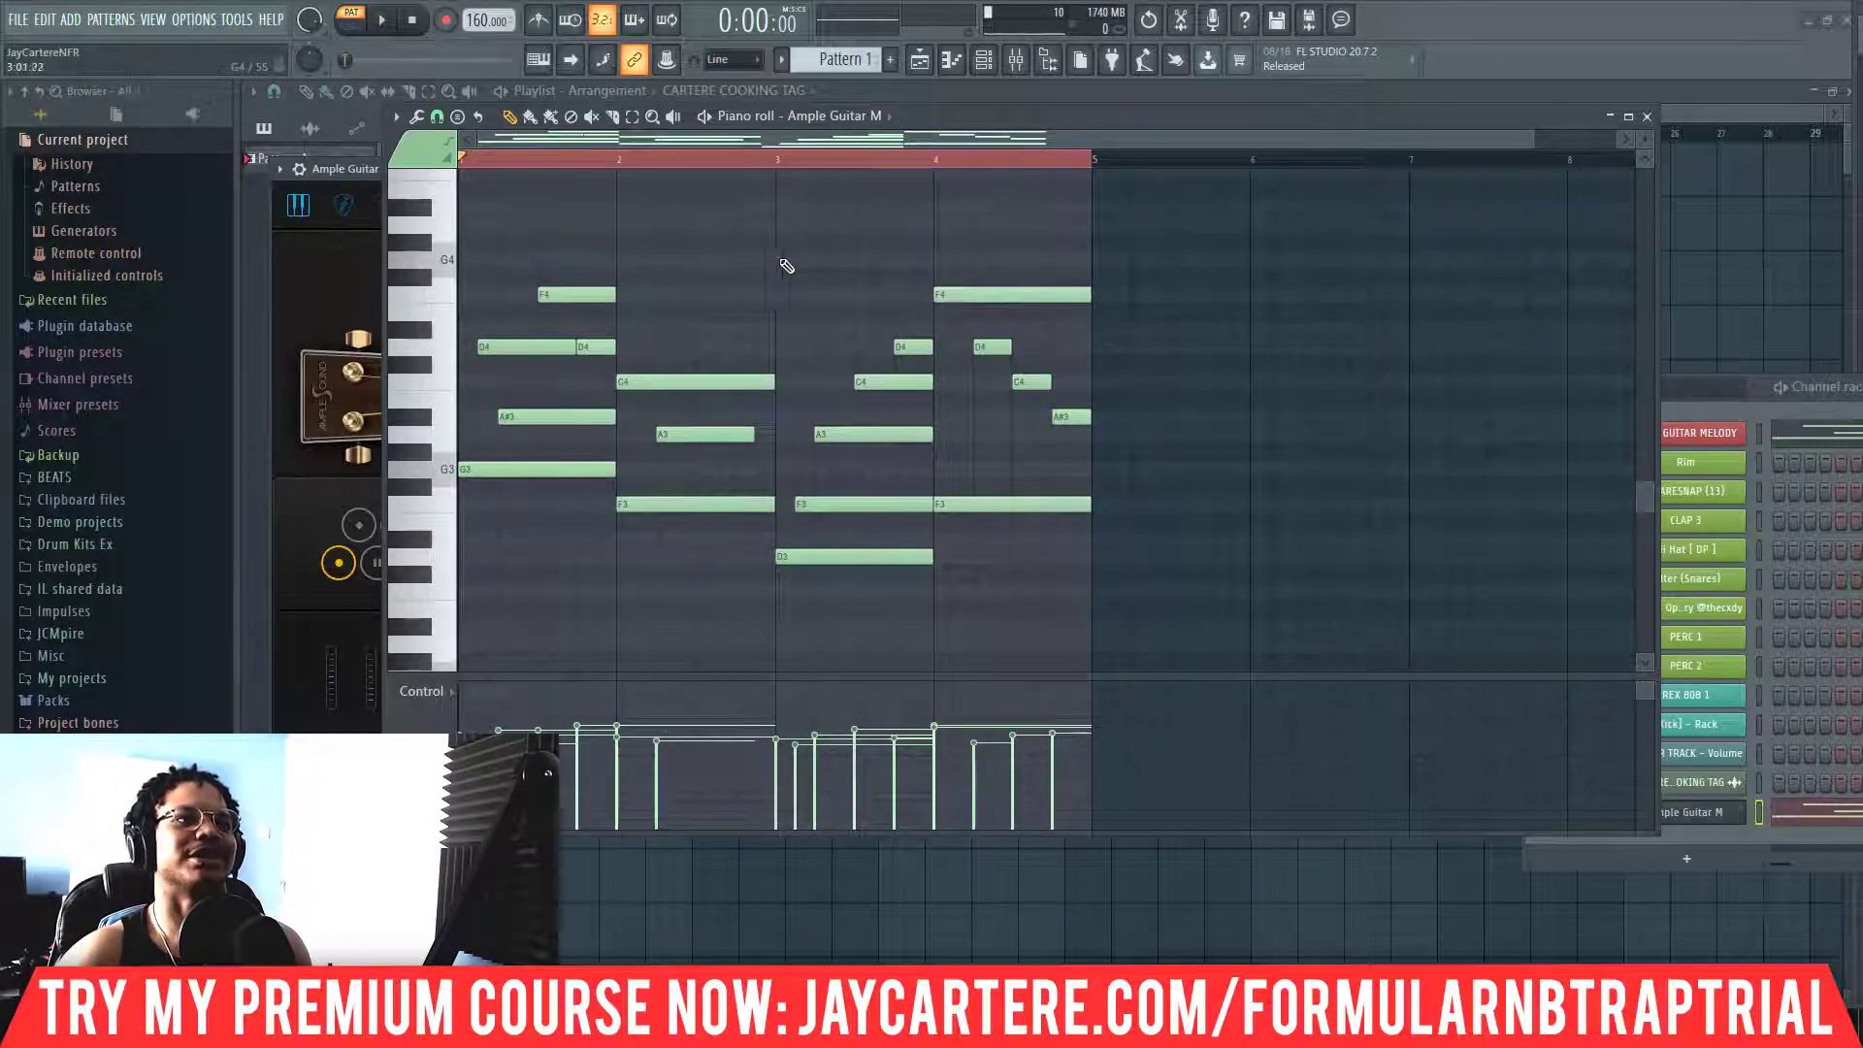
click(749, 262)
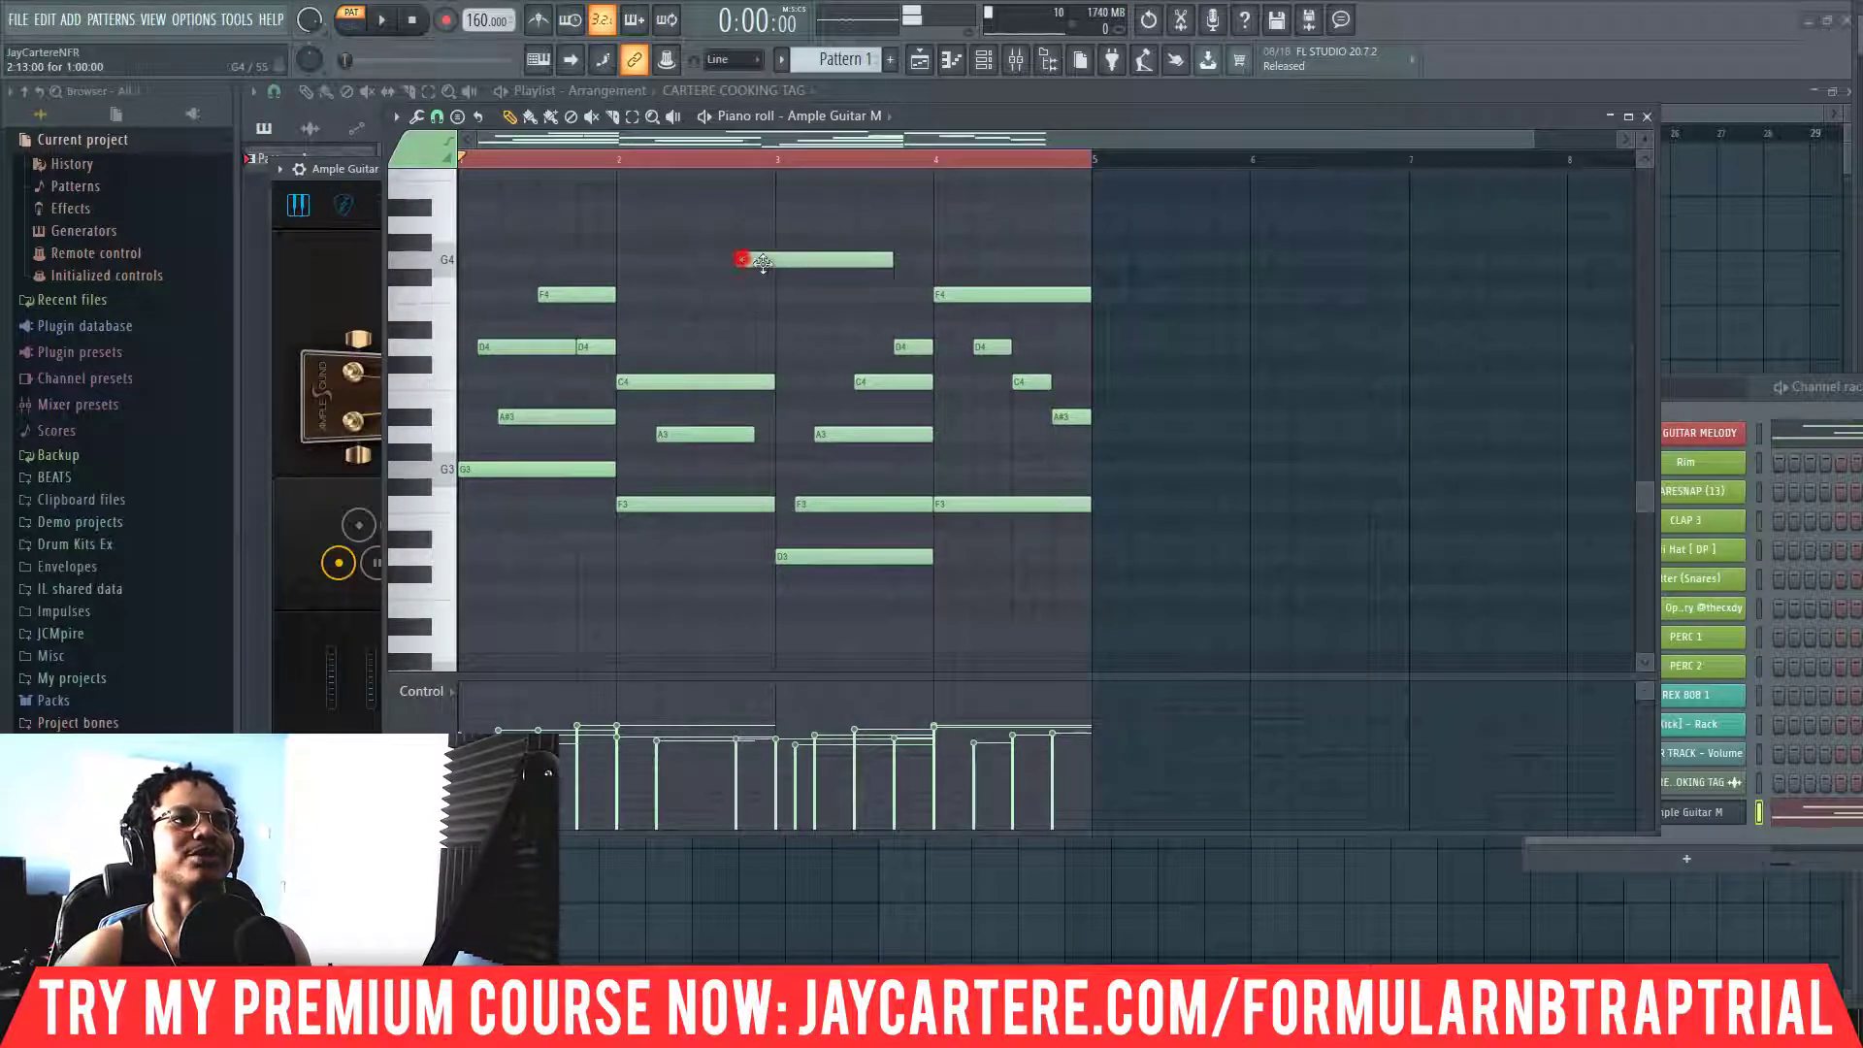
right_click(767, 262)
Close the Ample Guitar M plugin window and arrange the piano roll and channel rack so both are in view
drag(1149, 115, 1155, 395)
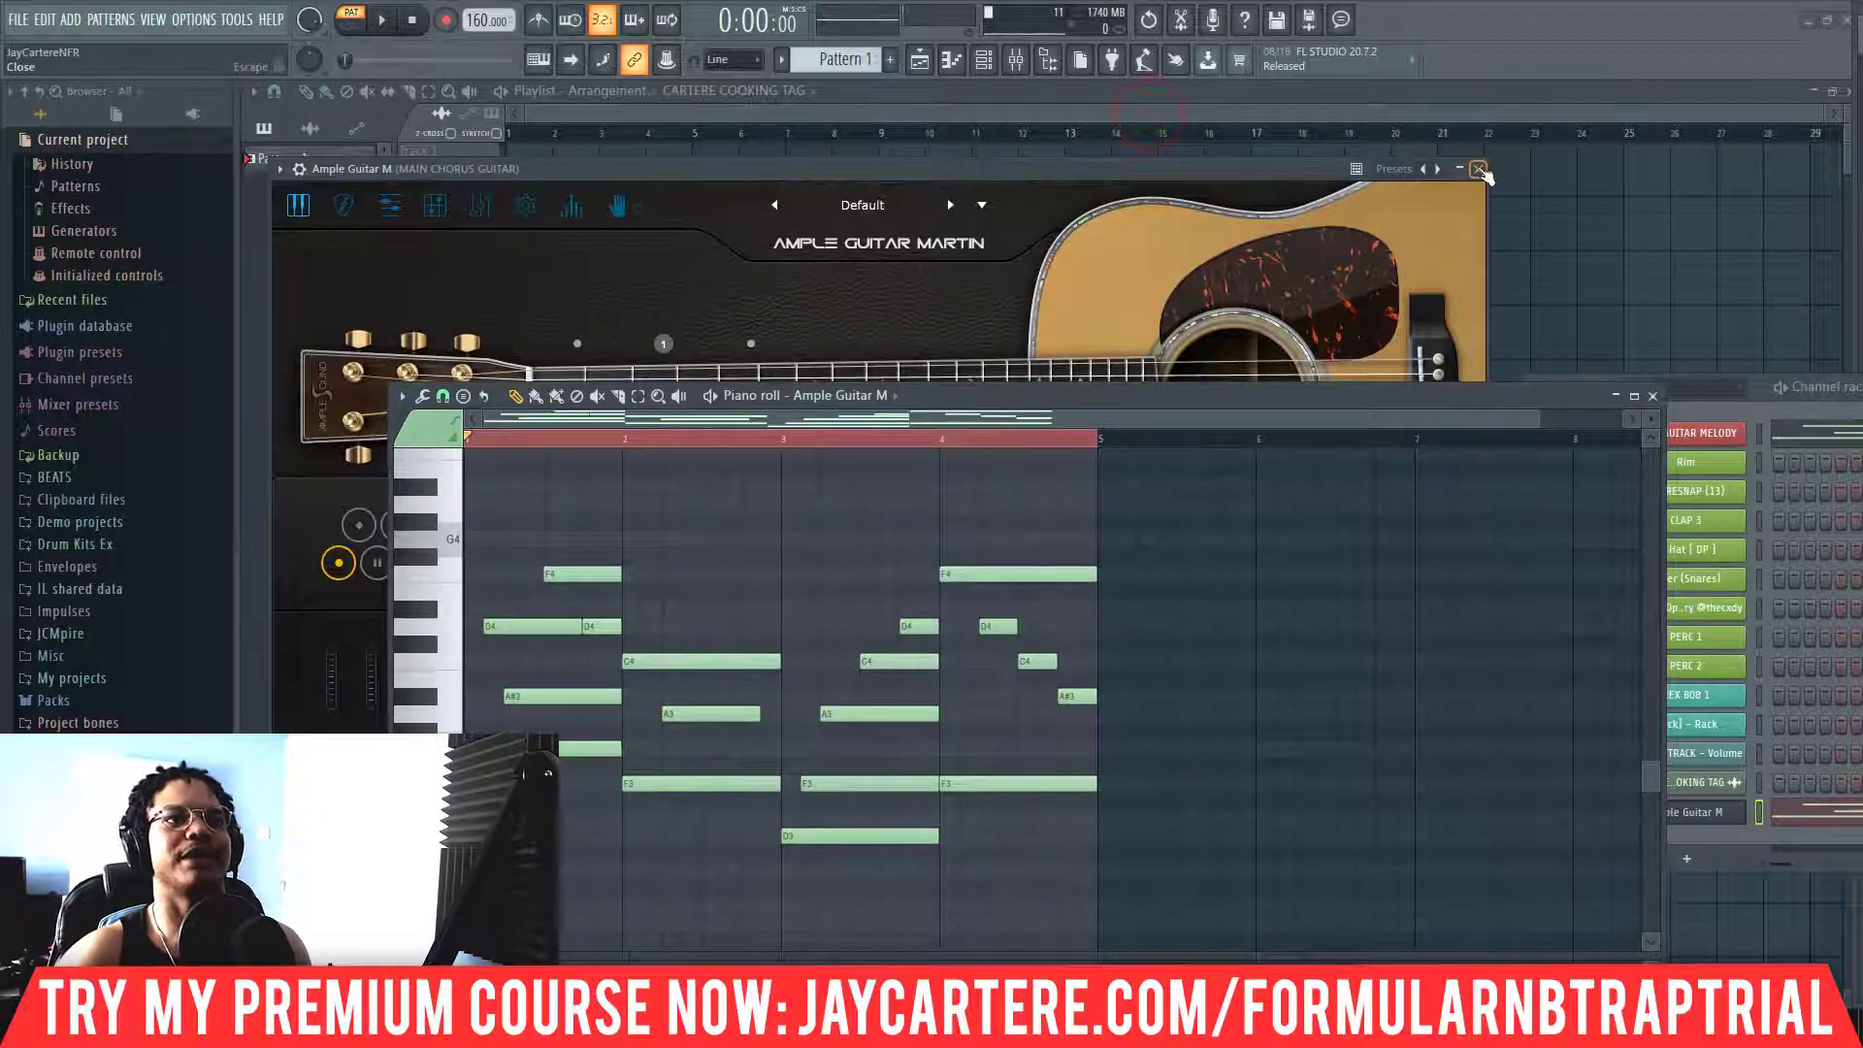
click(1479, 169)
drag(1365, 400, 1202, 194)
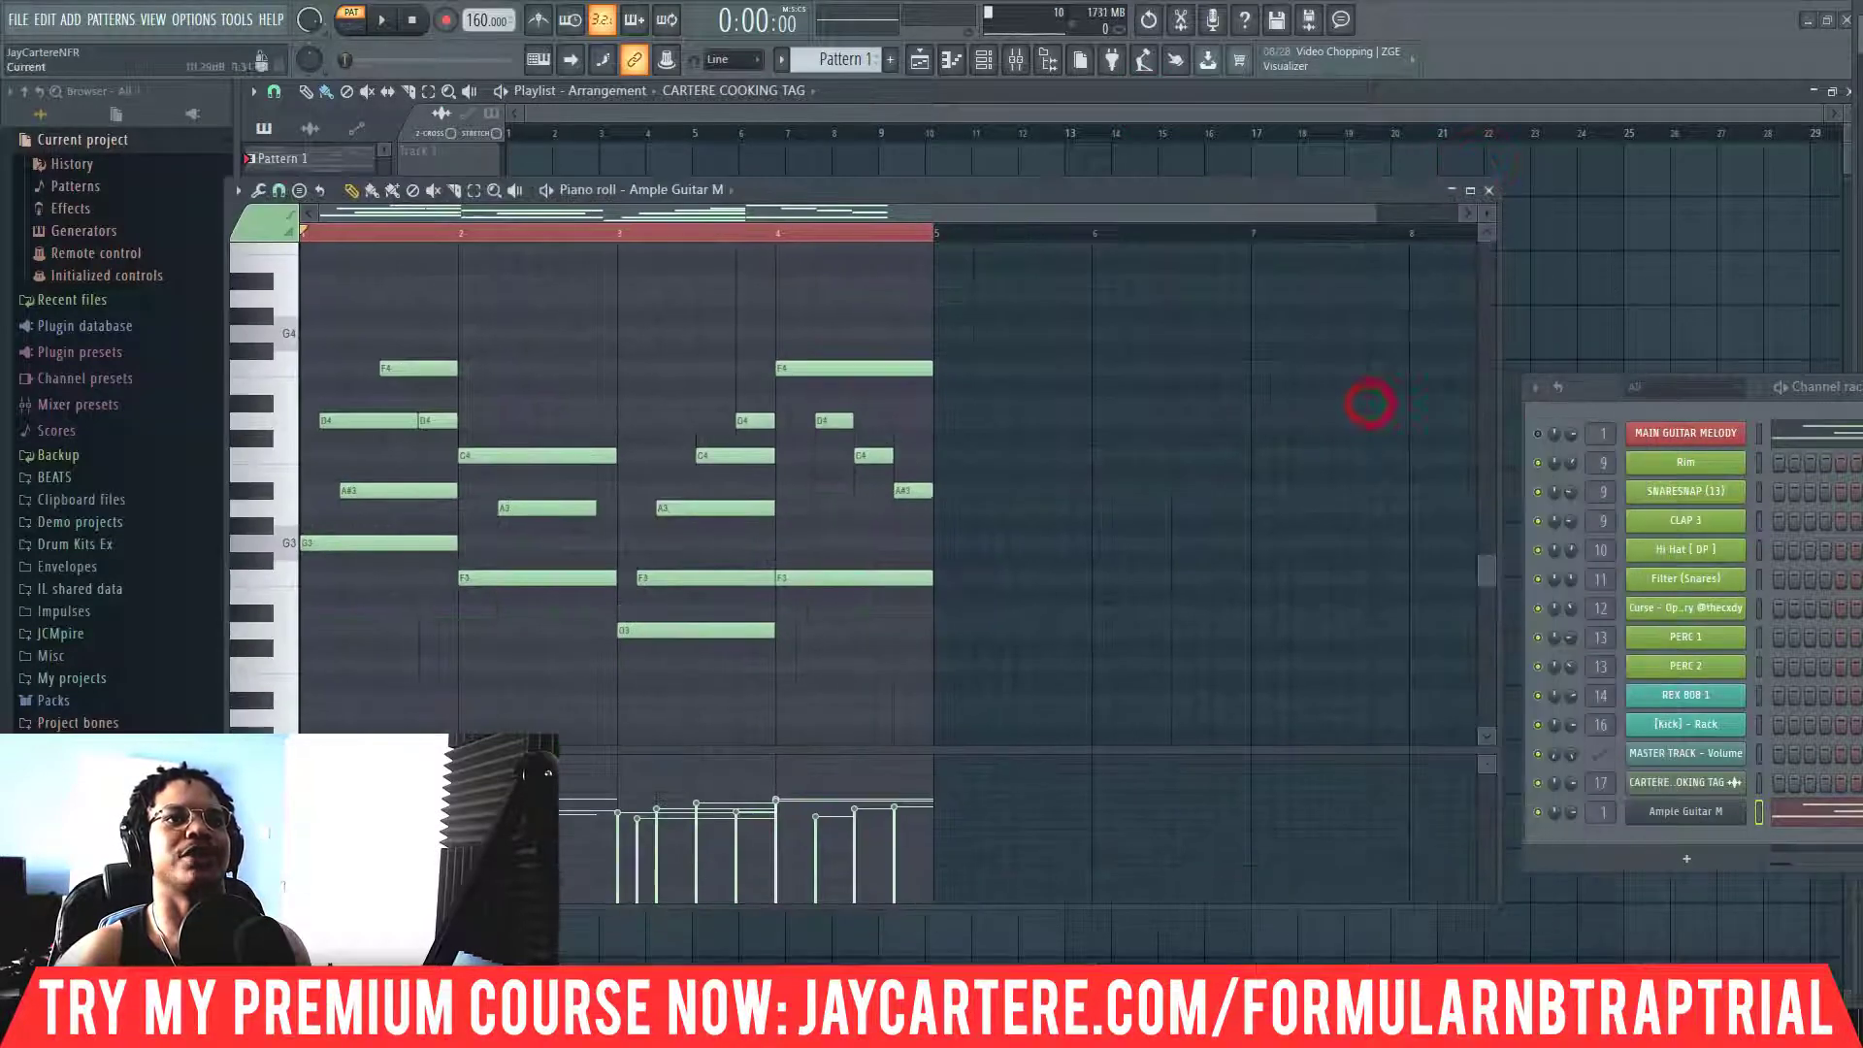
drag(1650, 386, 1145, 534)
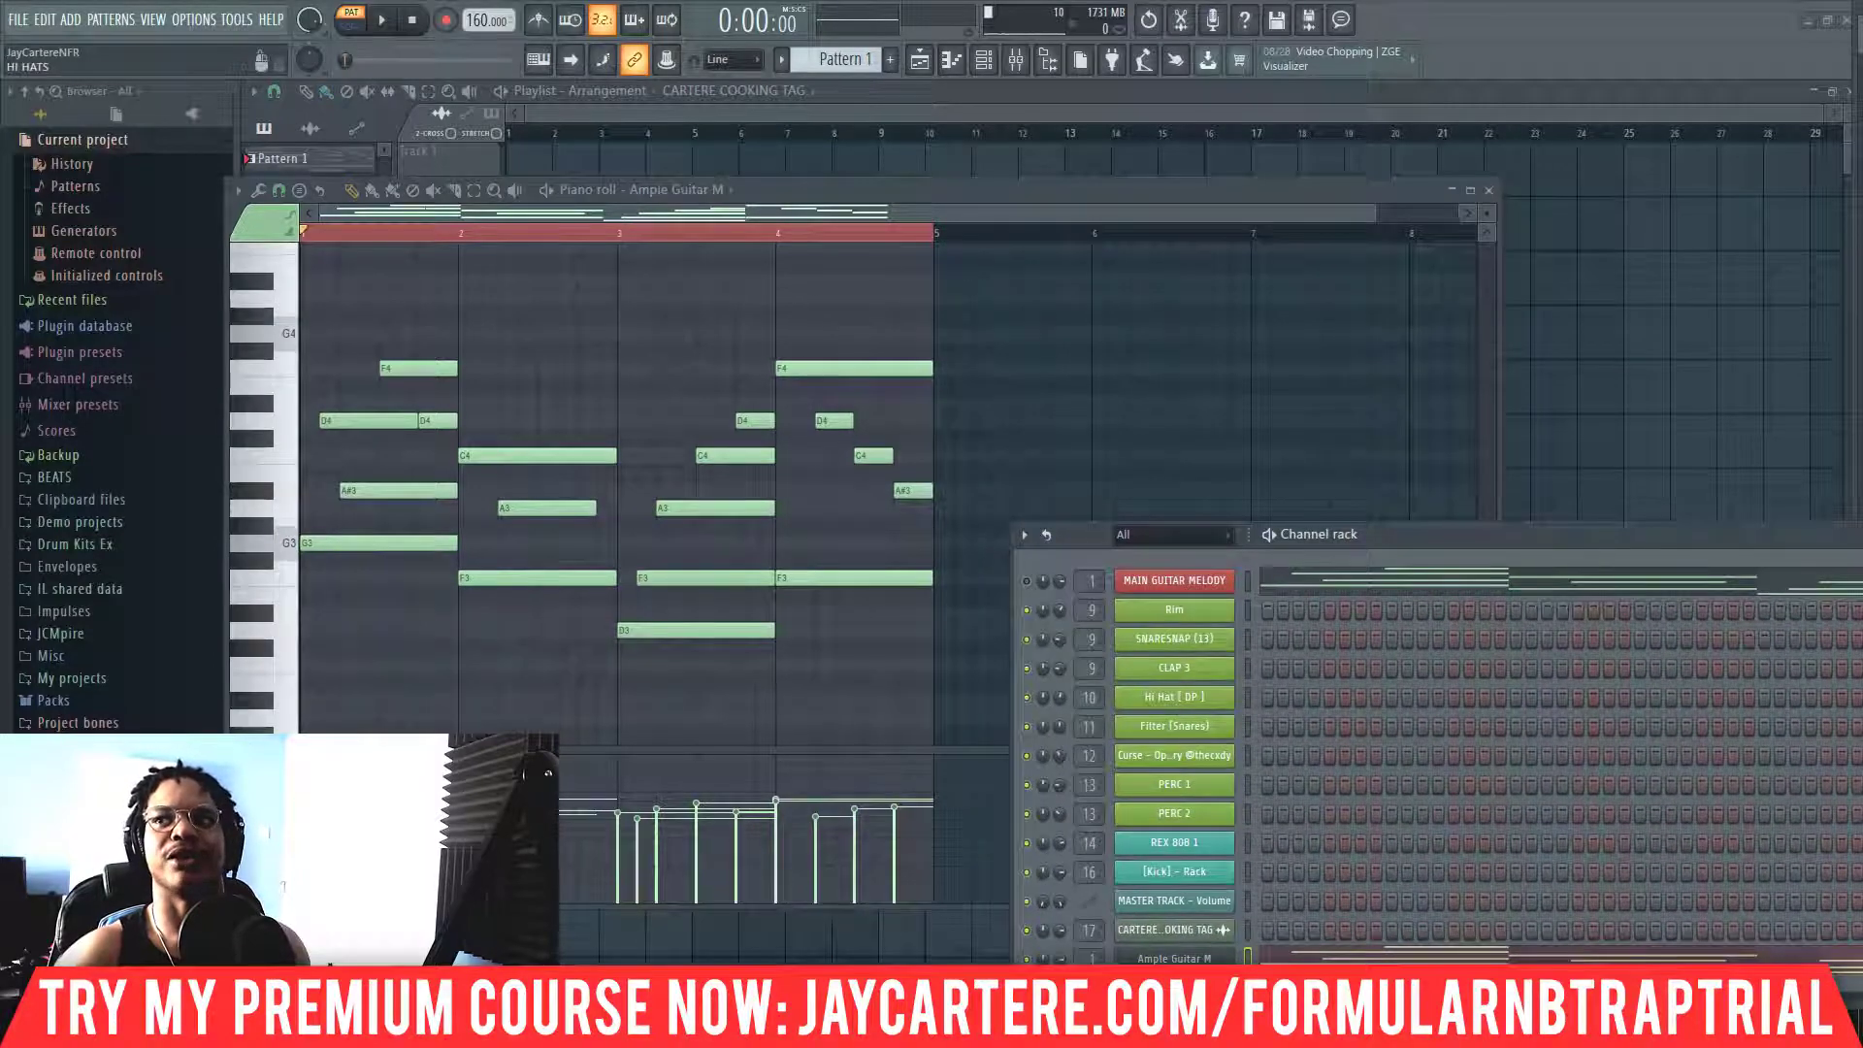
Review the curves of both Fruity parametric EQ 2 effects on the MAIN CHORUS GUITAR mixer track and close them
key(F9)
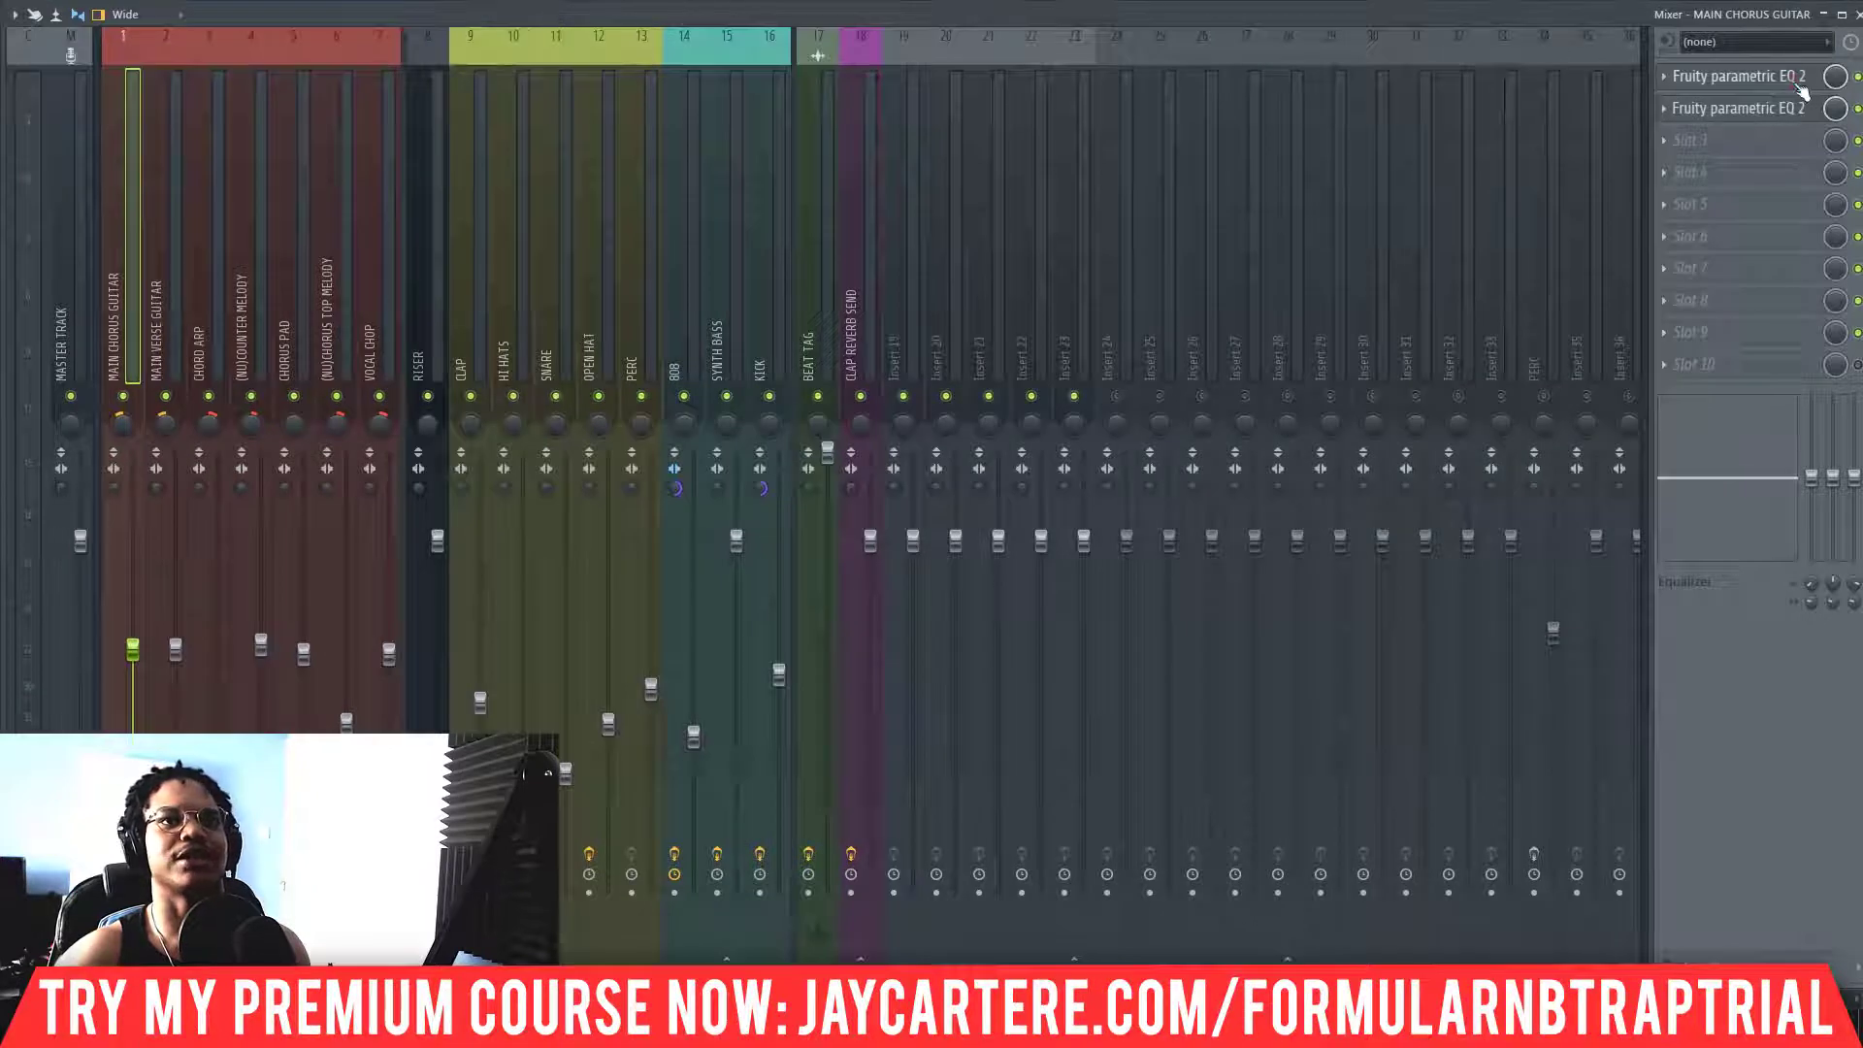
click(1792, 84)
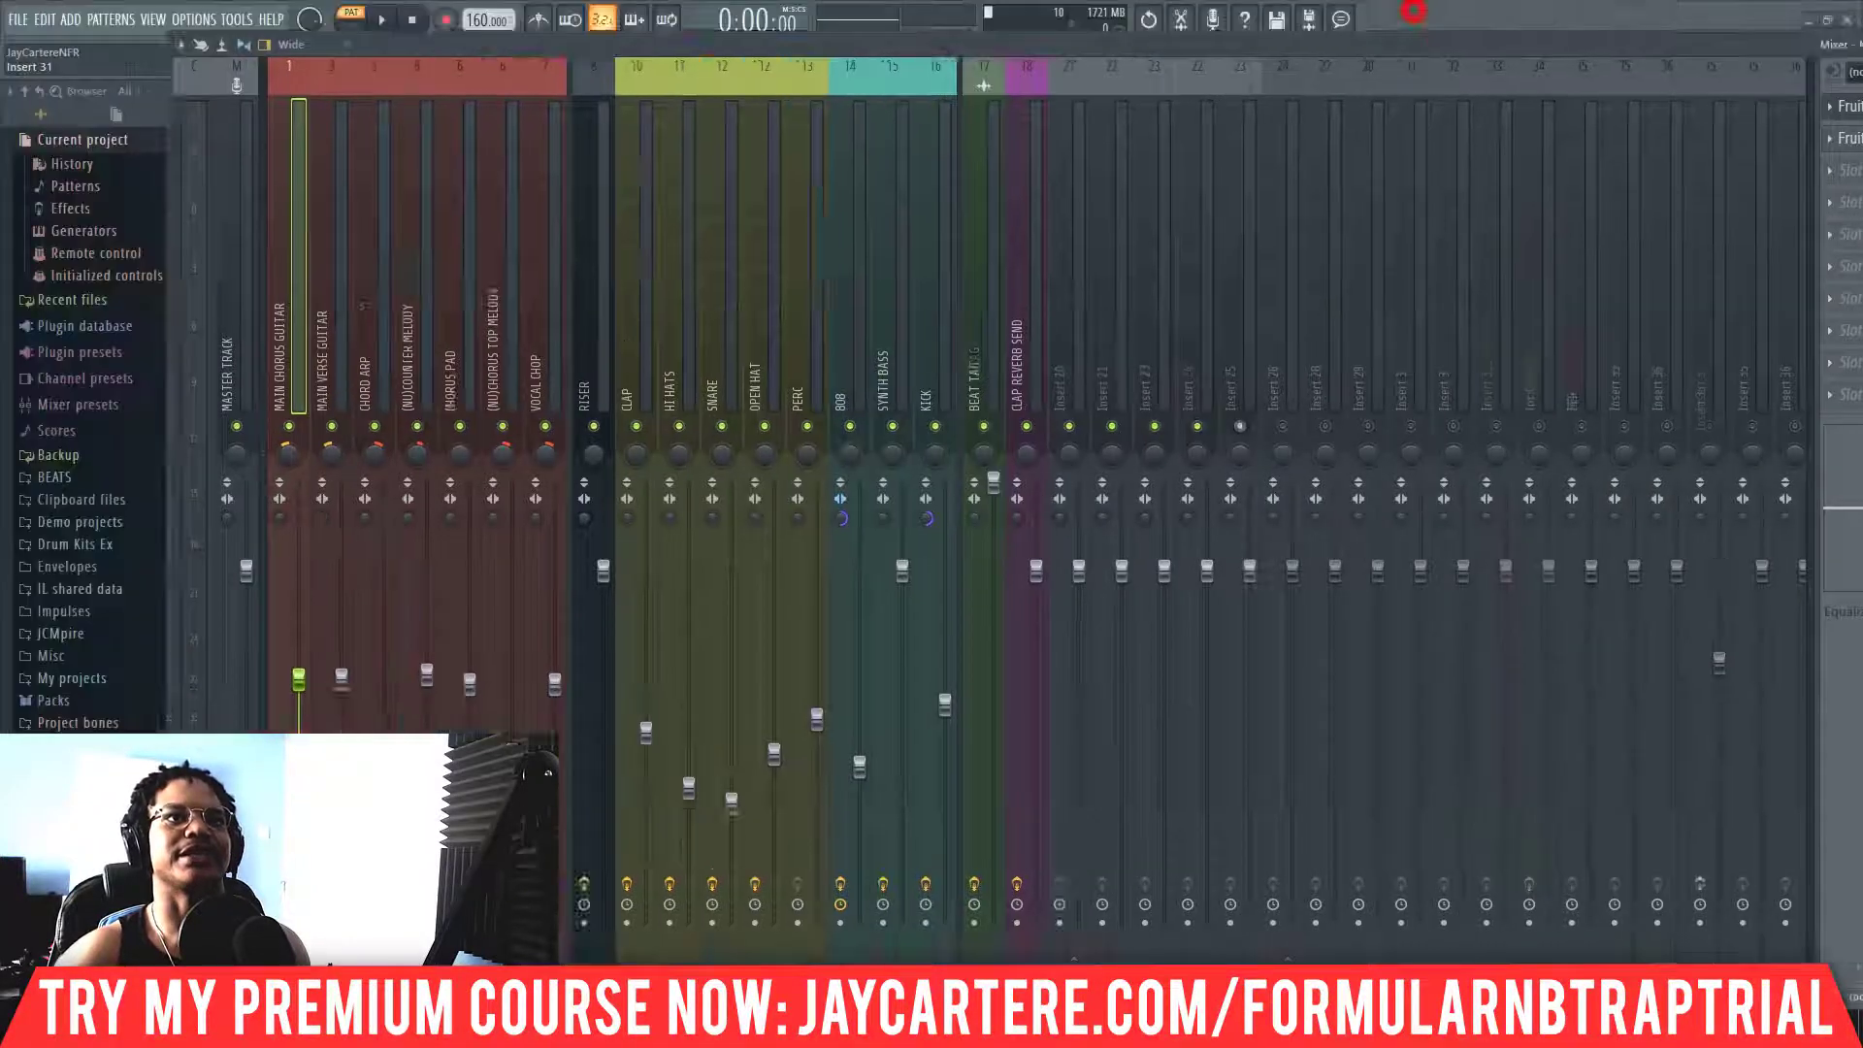
key(F9)
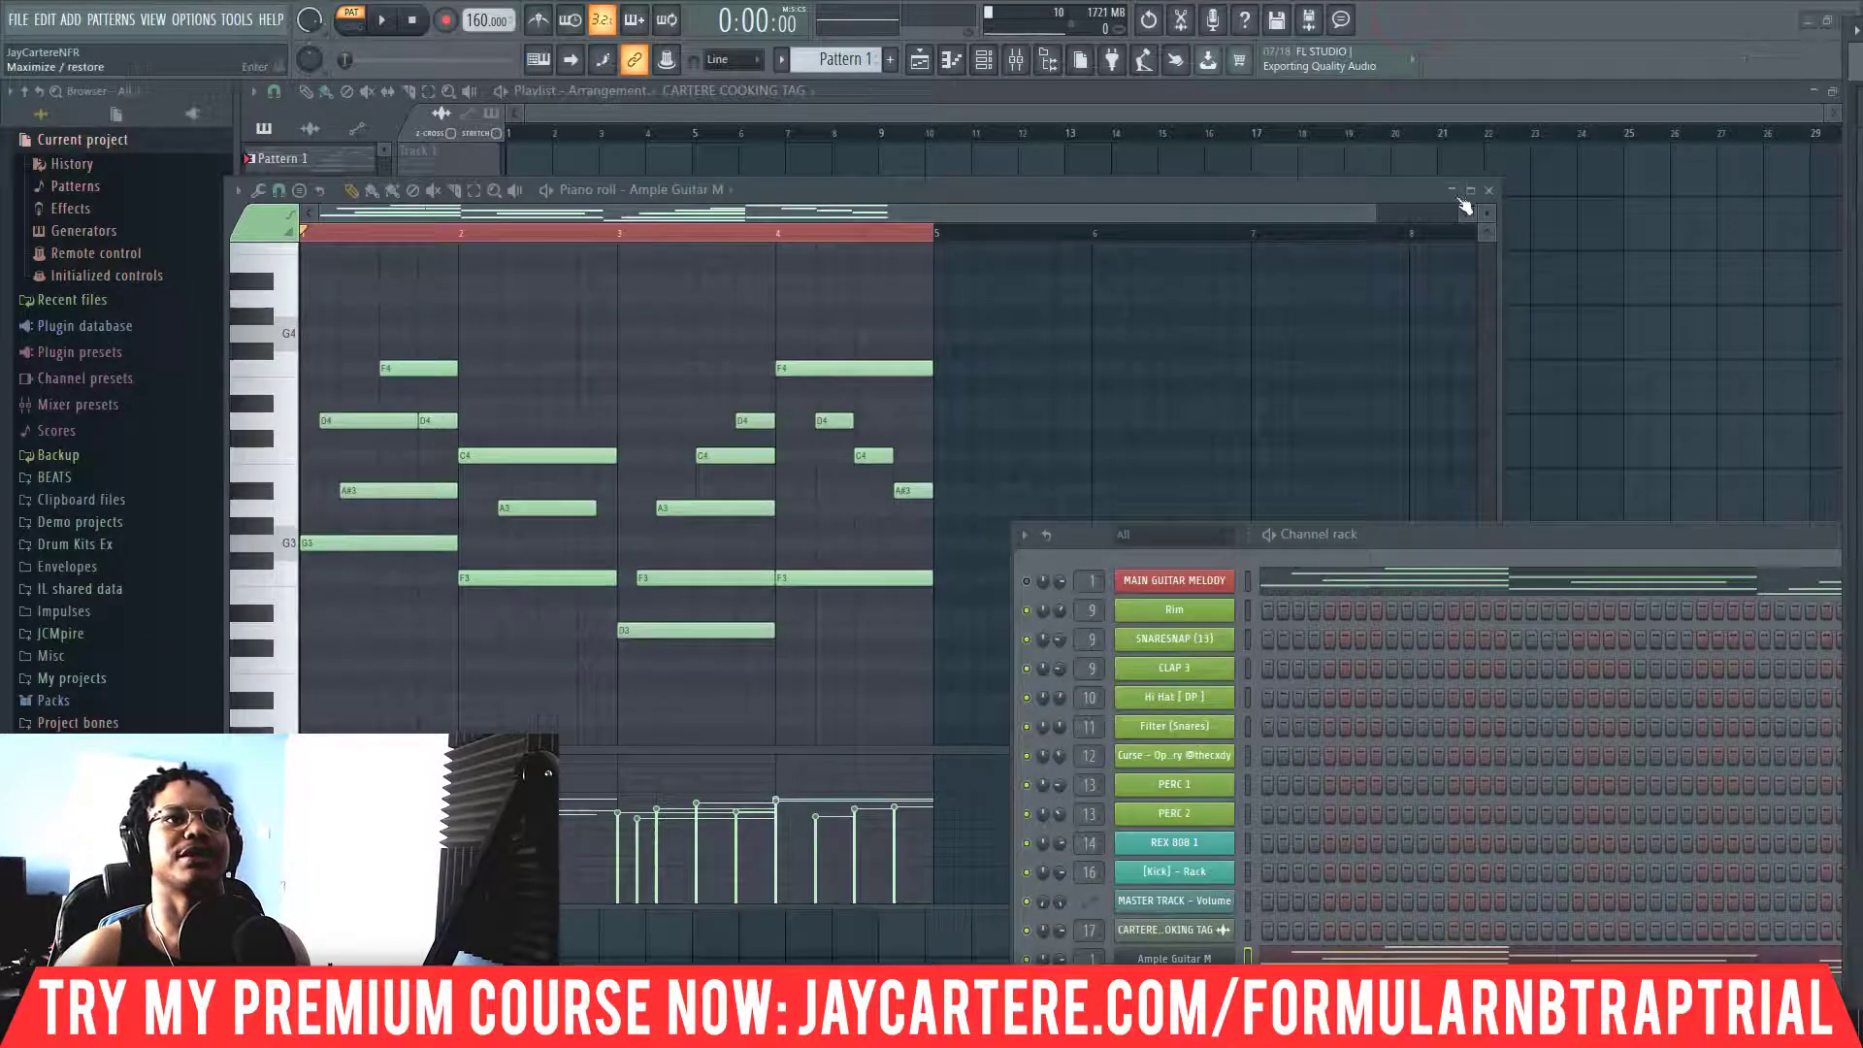
click(1450, 190)
drag(609, 271, 649, 200)
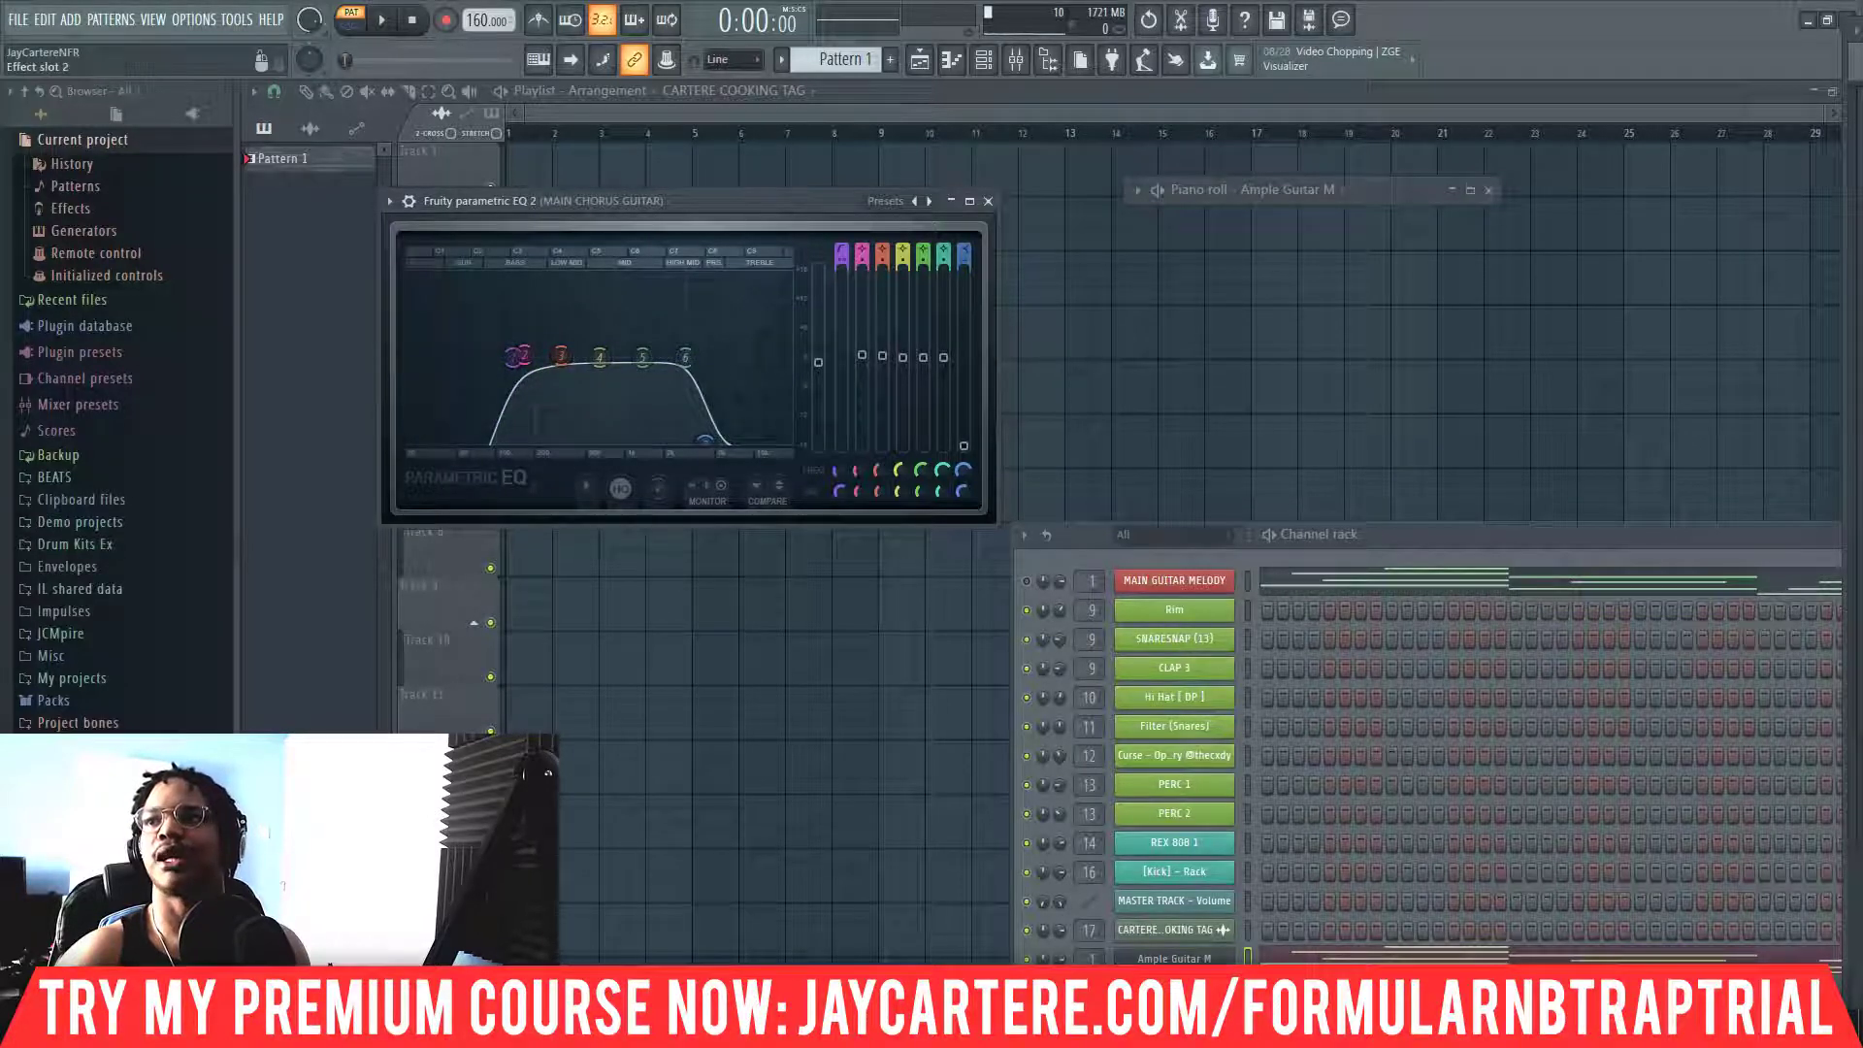
drag(686, 207, 836, 181)
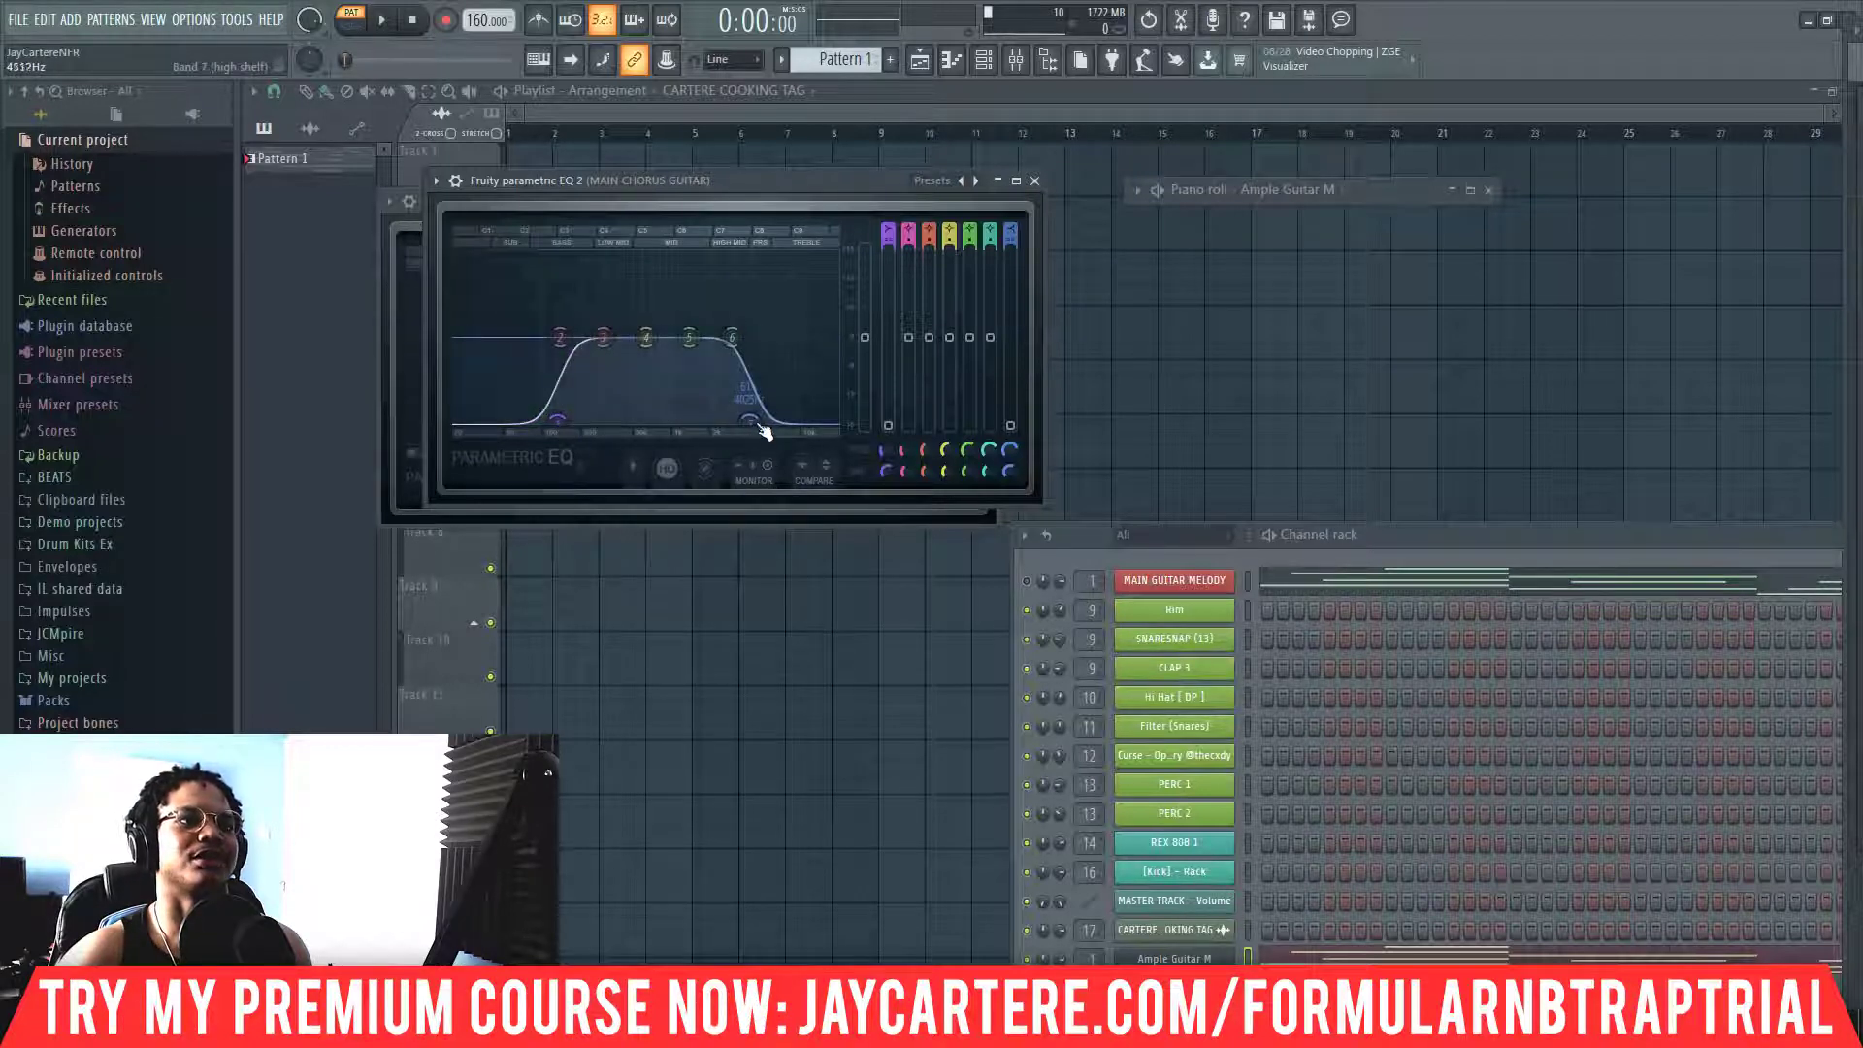
click(1035, 181)
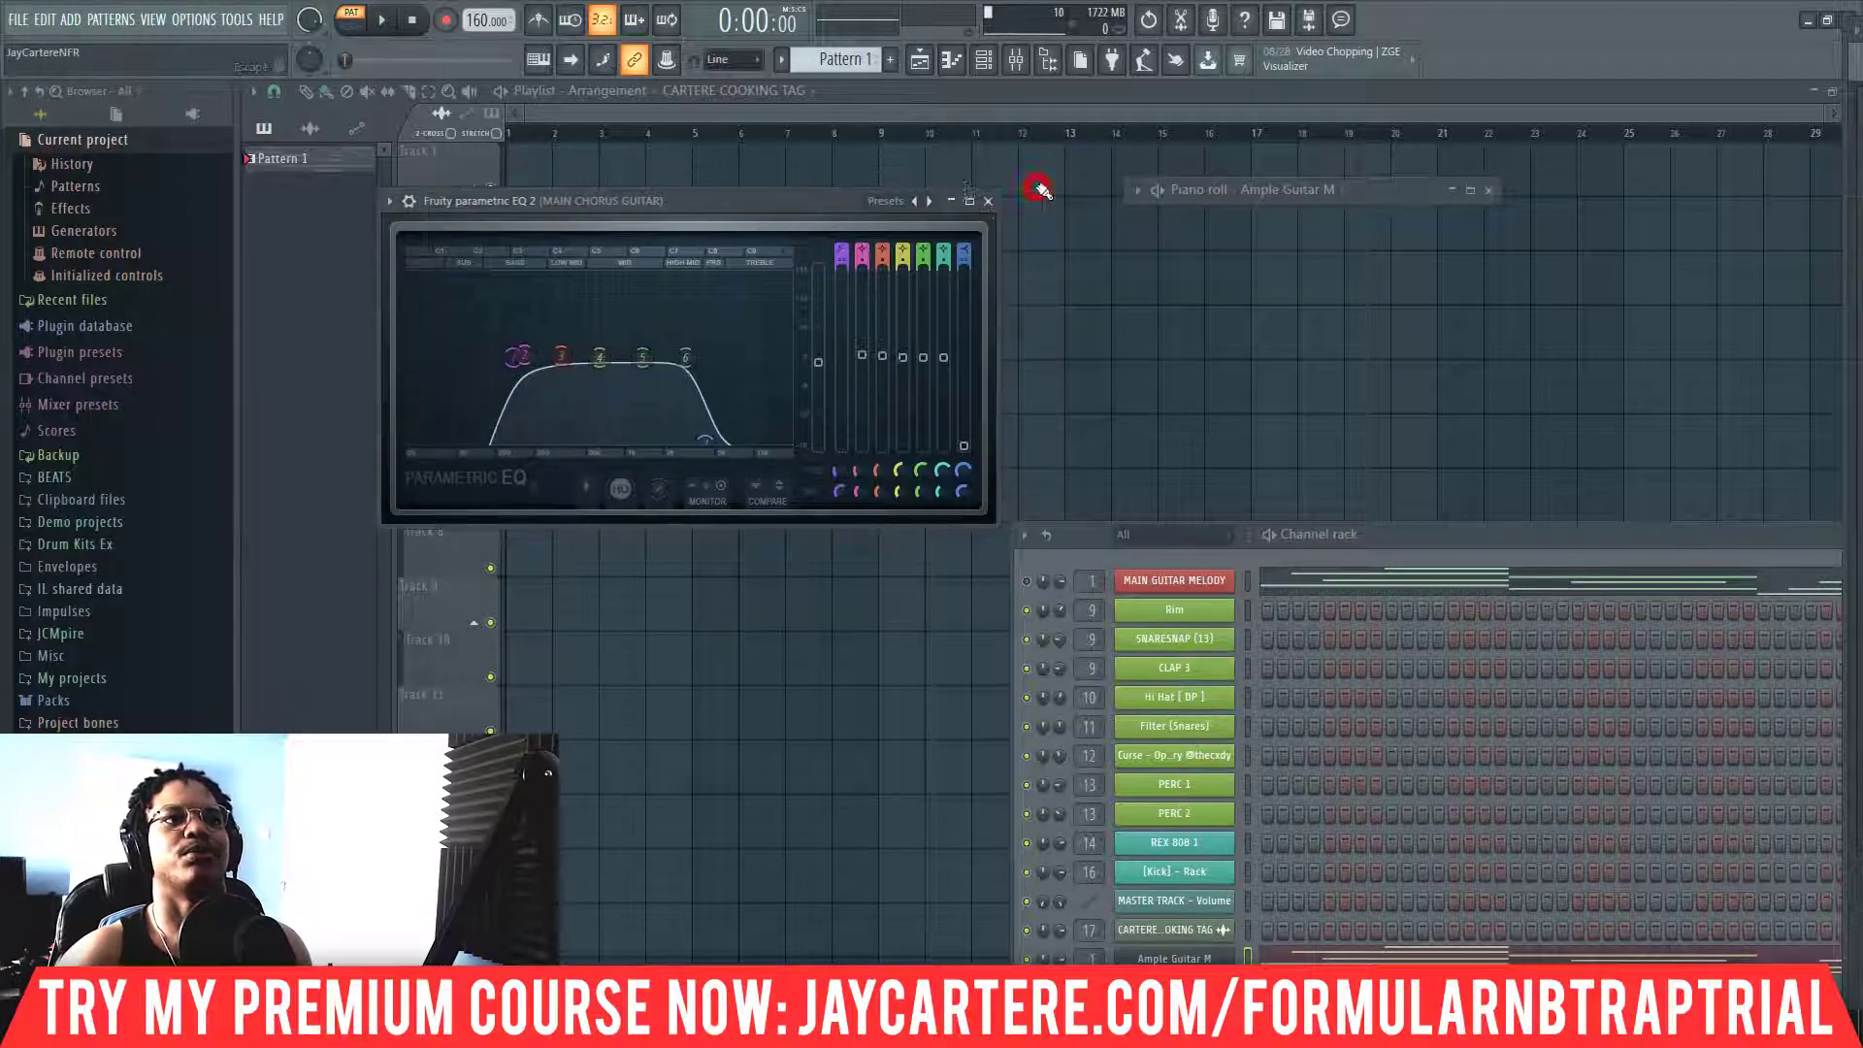
click(988, 202)
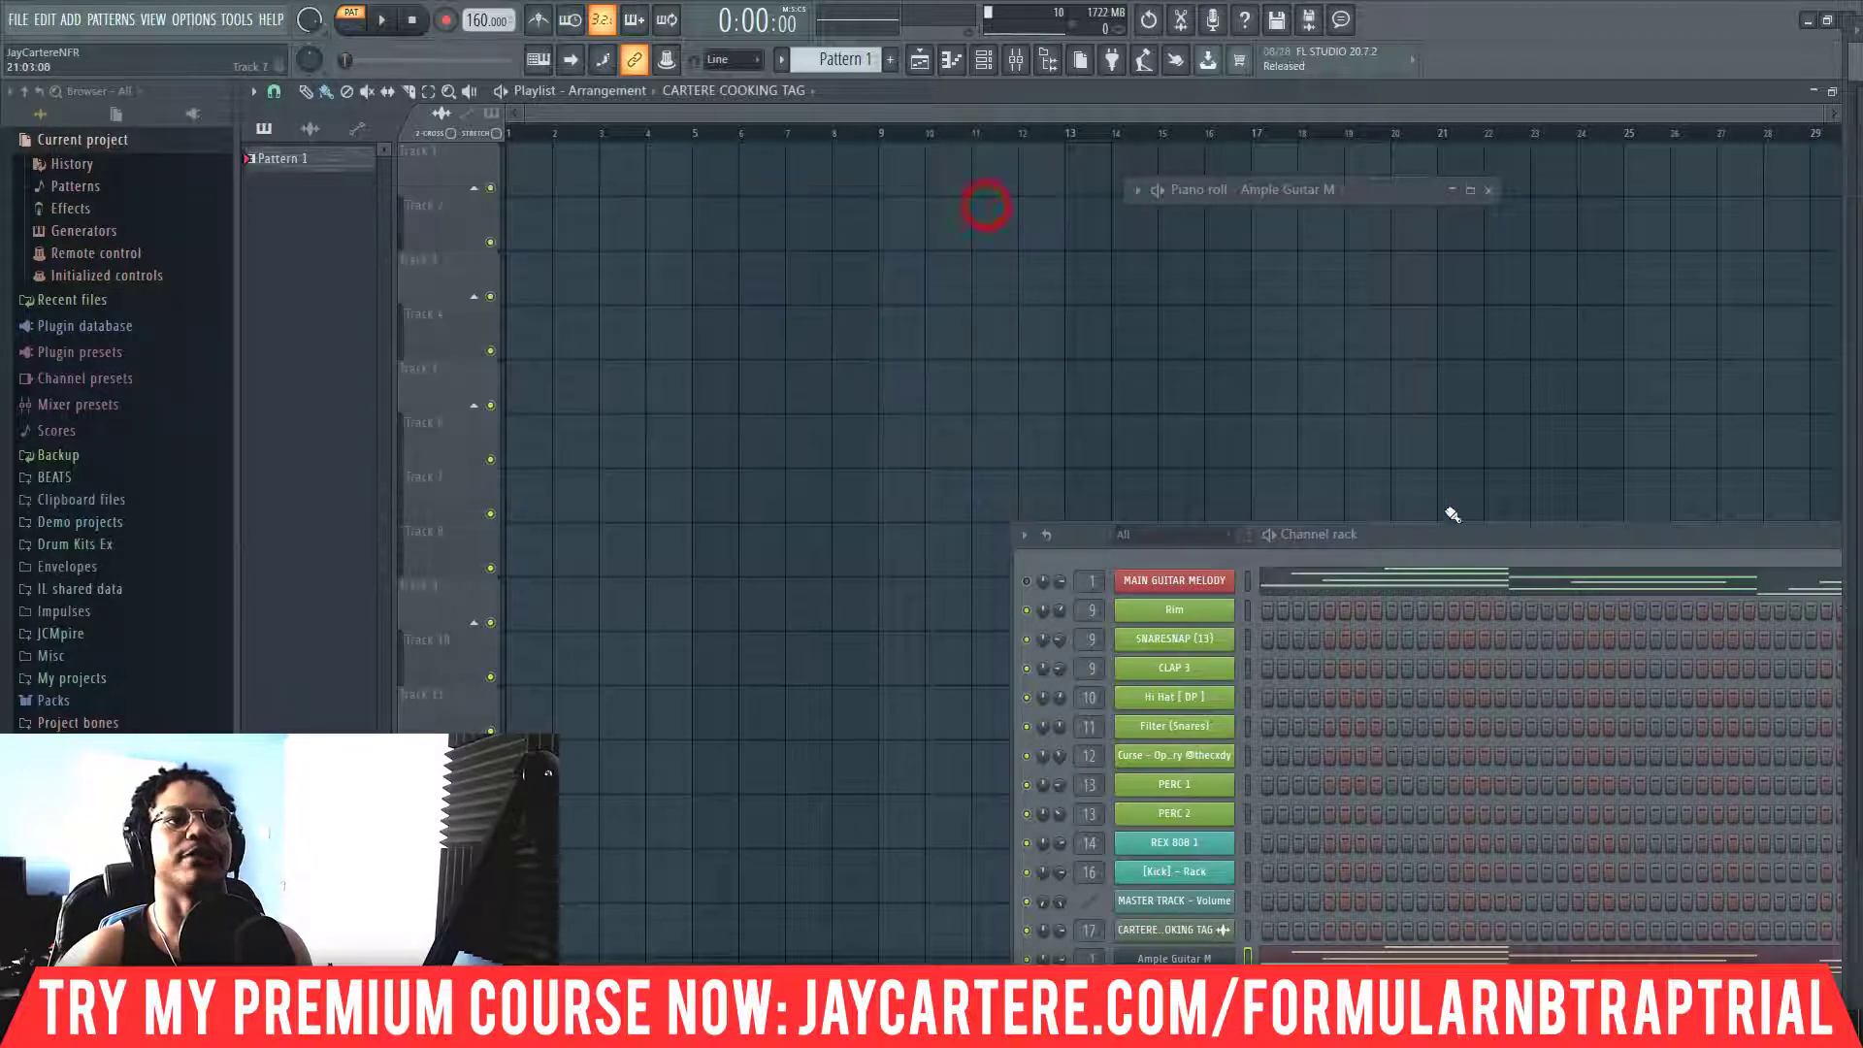
Close the collapsed piano roll and reposition the channel rack so that all its channels are in view
drag(1488, 536, 762, 326)
click(1493, 191)
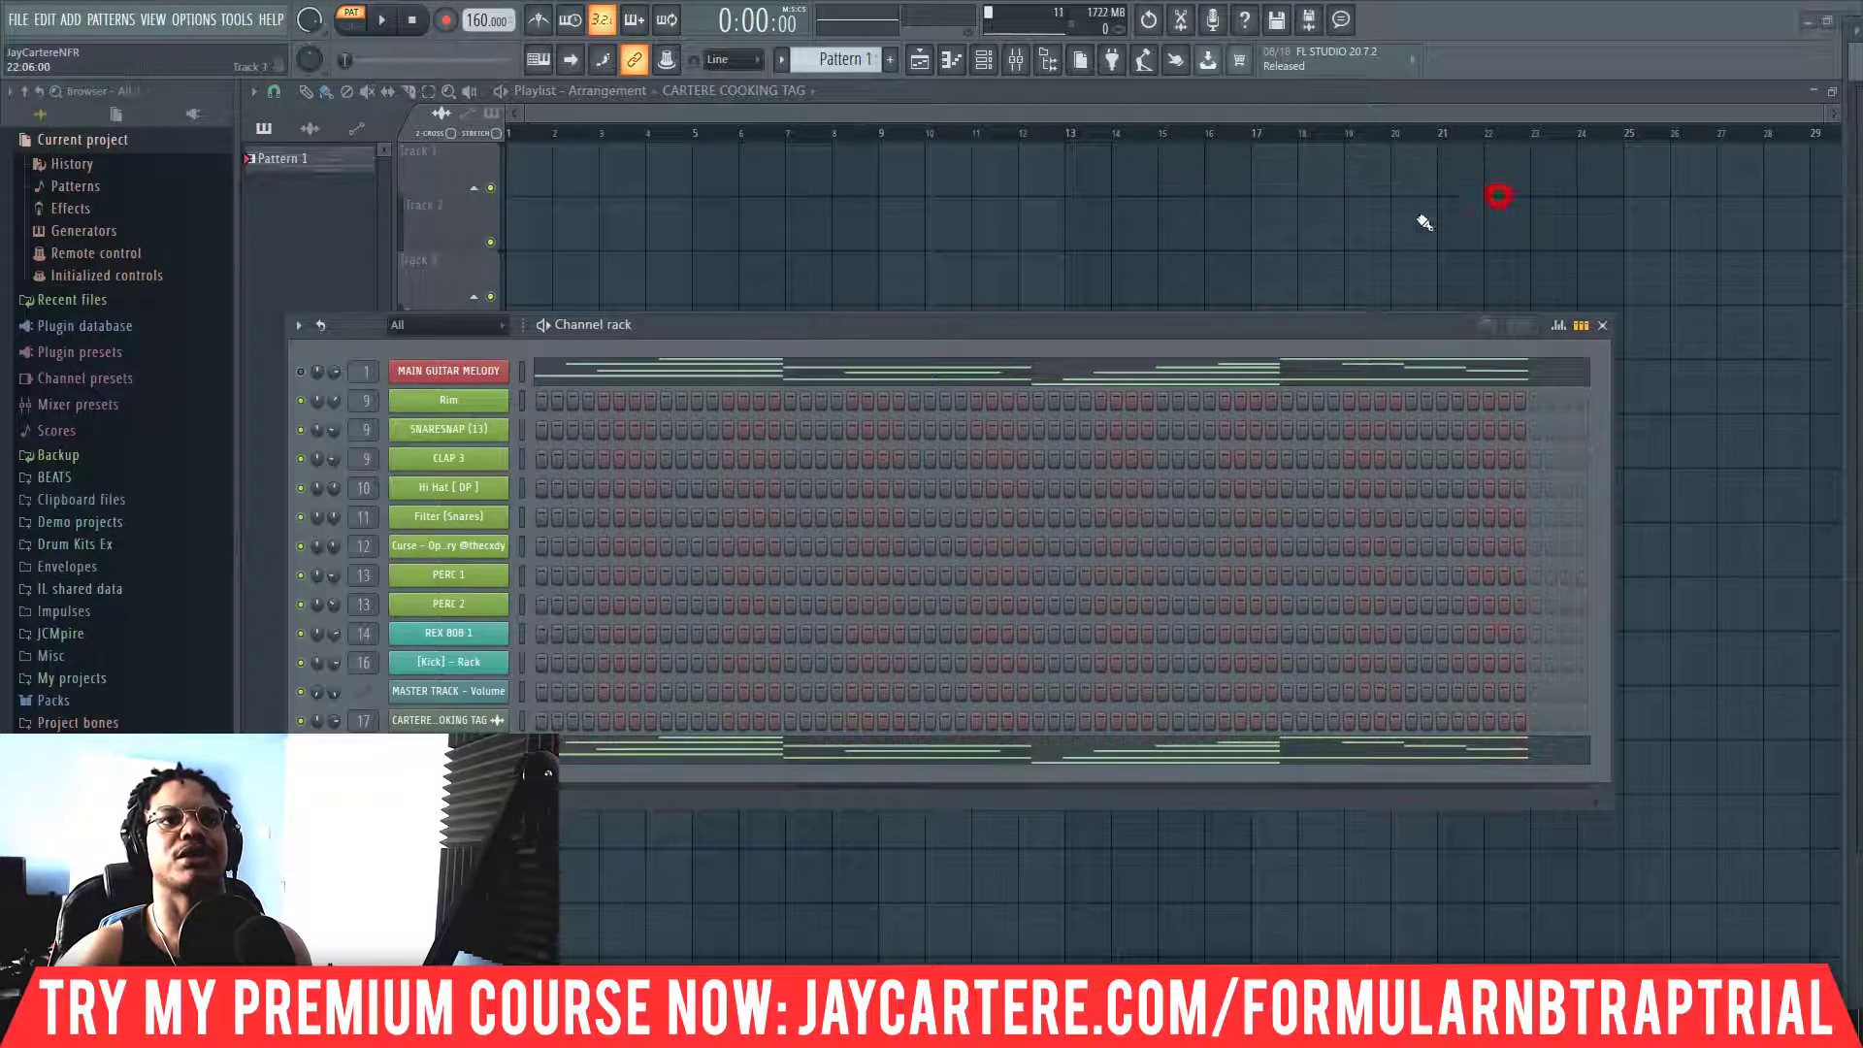
drag(1276, 337, 1267, 326)
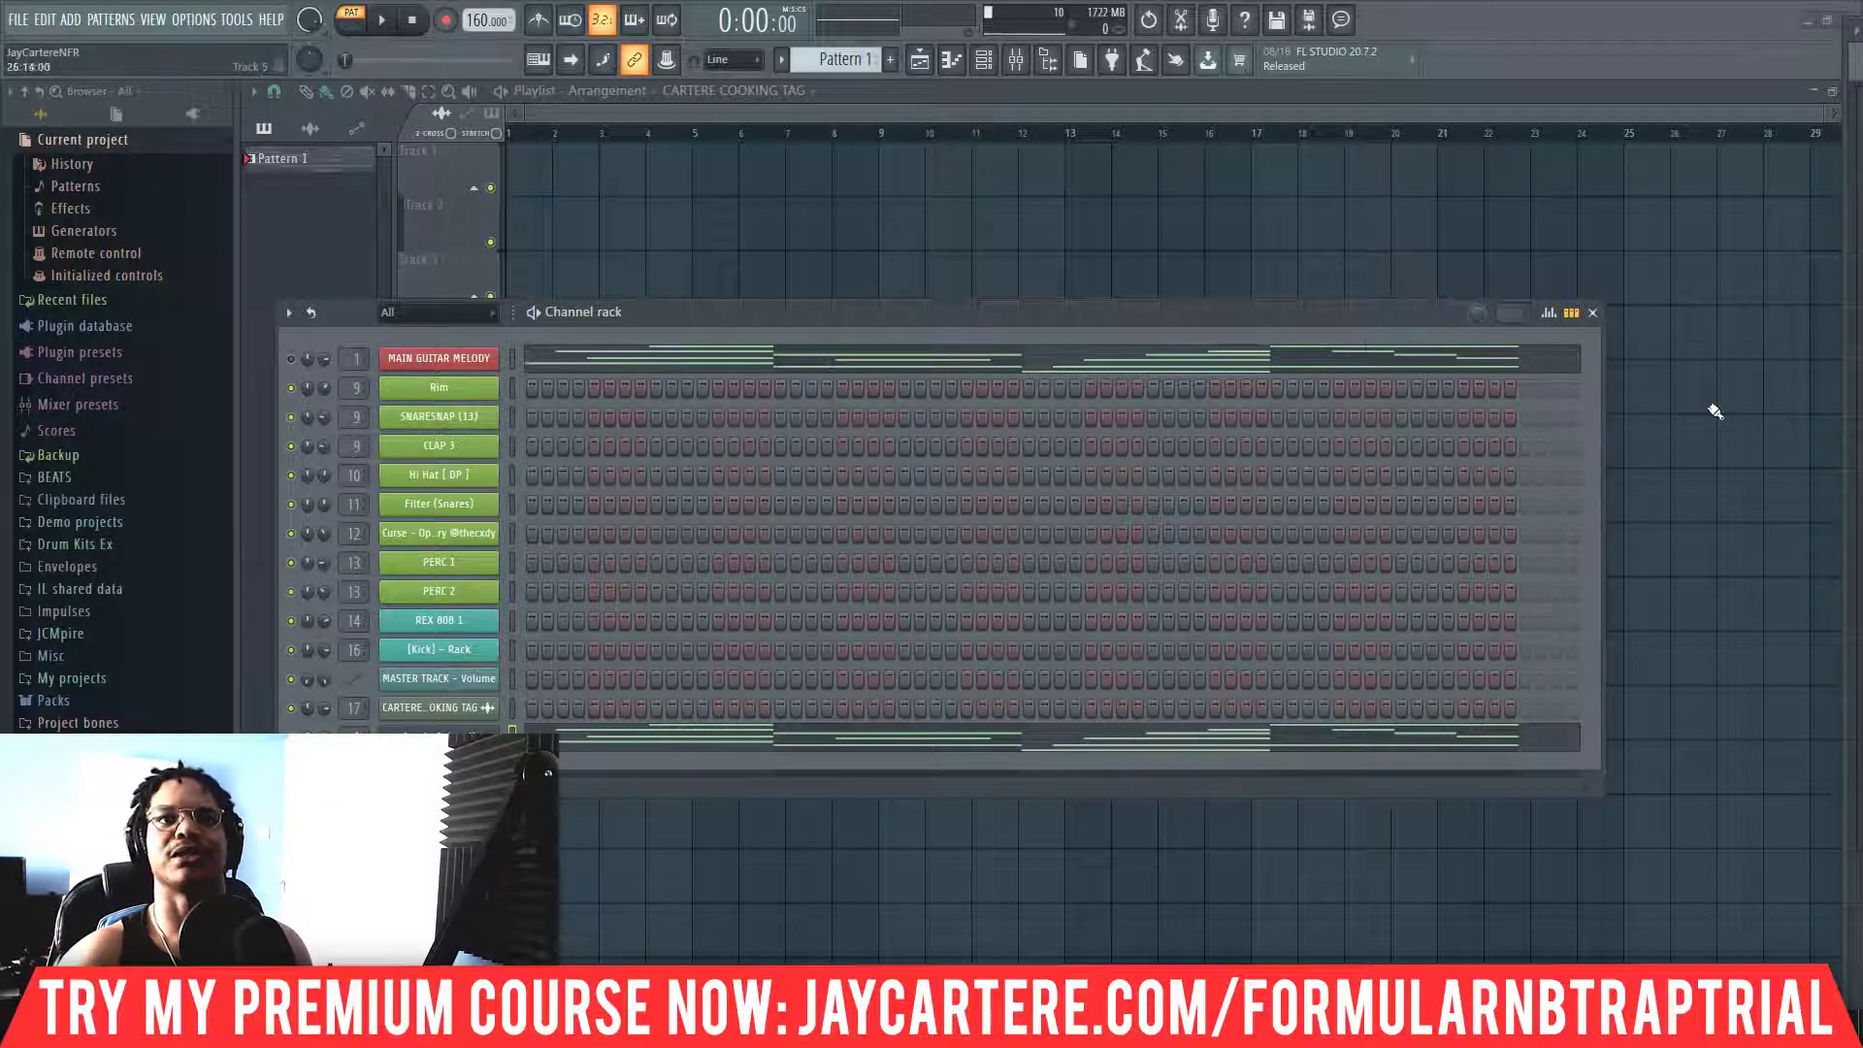
drag(1345, 308, 1363, 272)
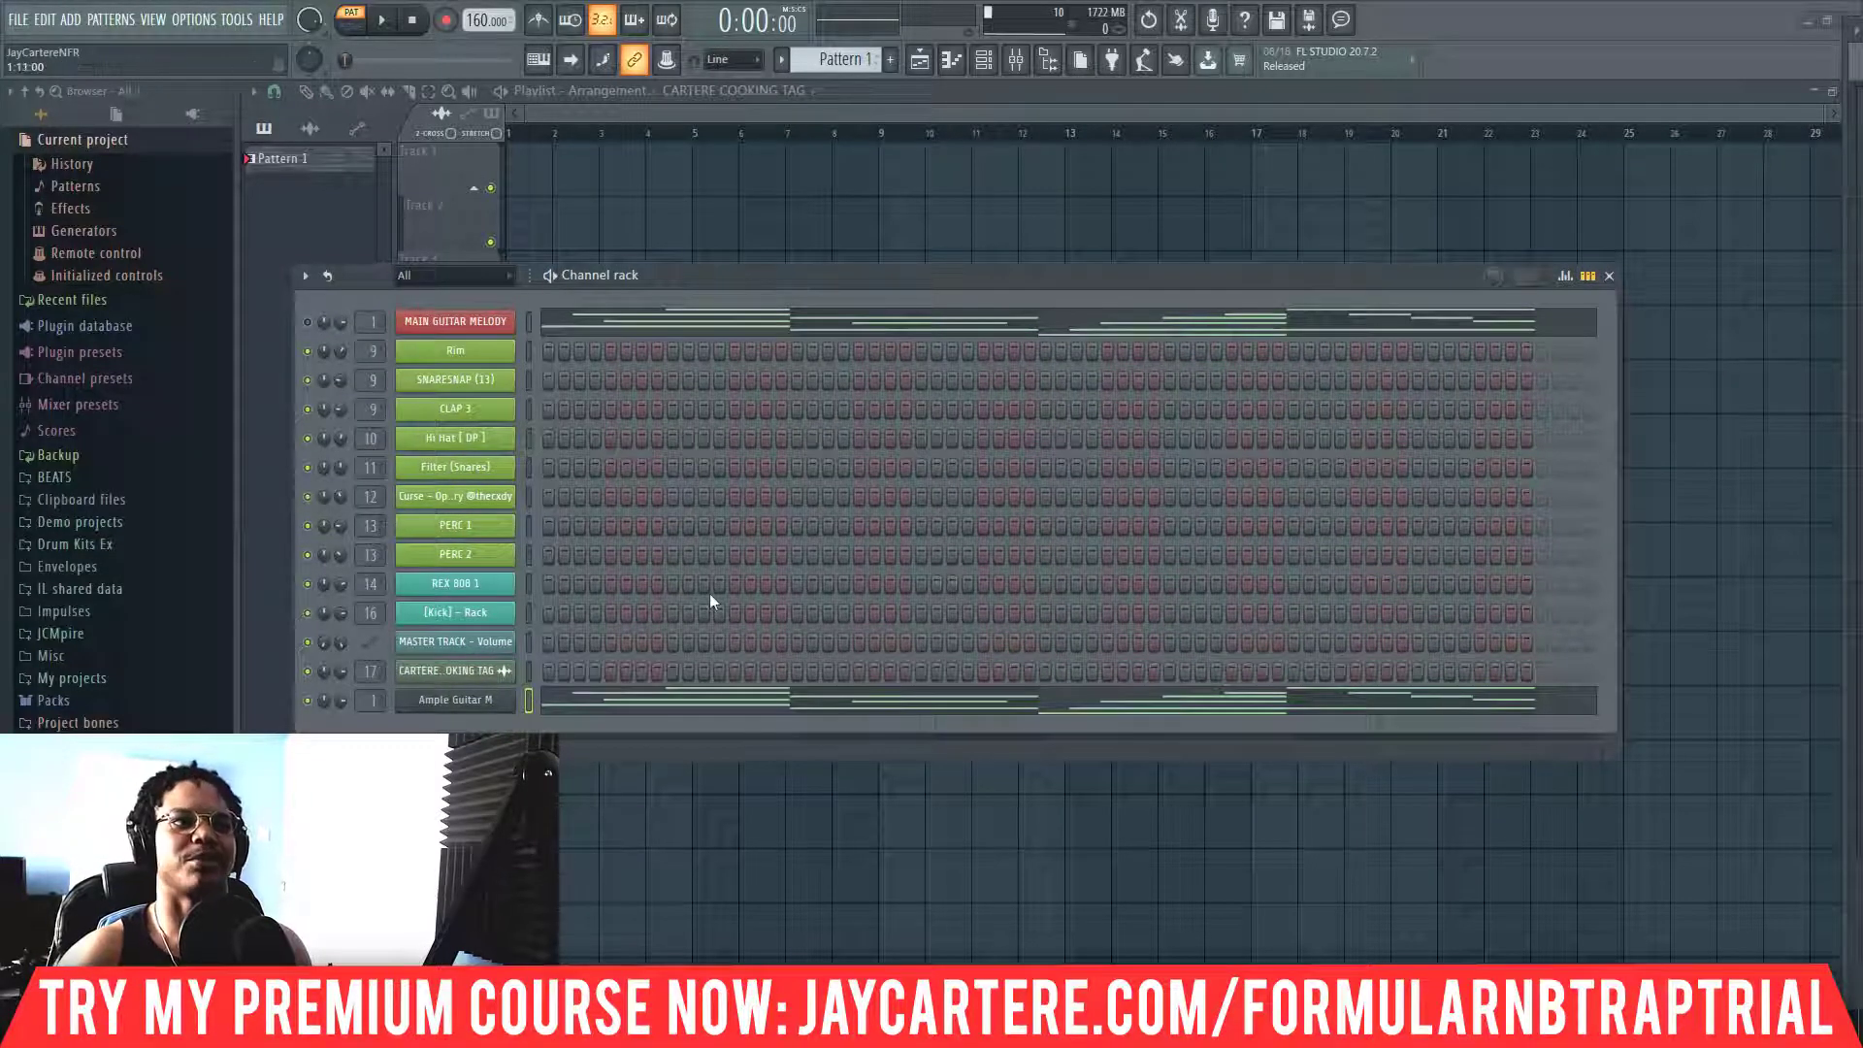
drag(713, 287, 887, 256)
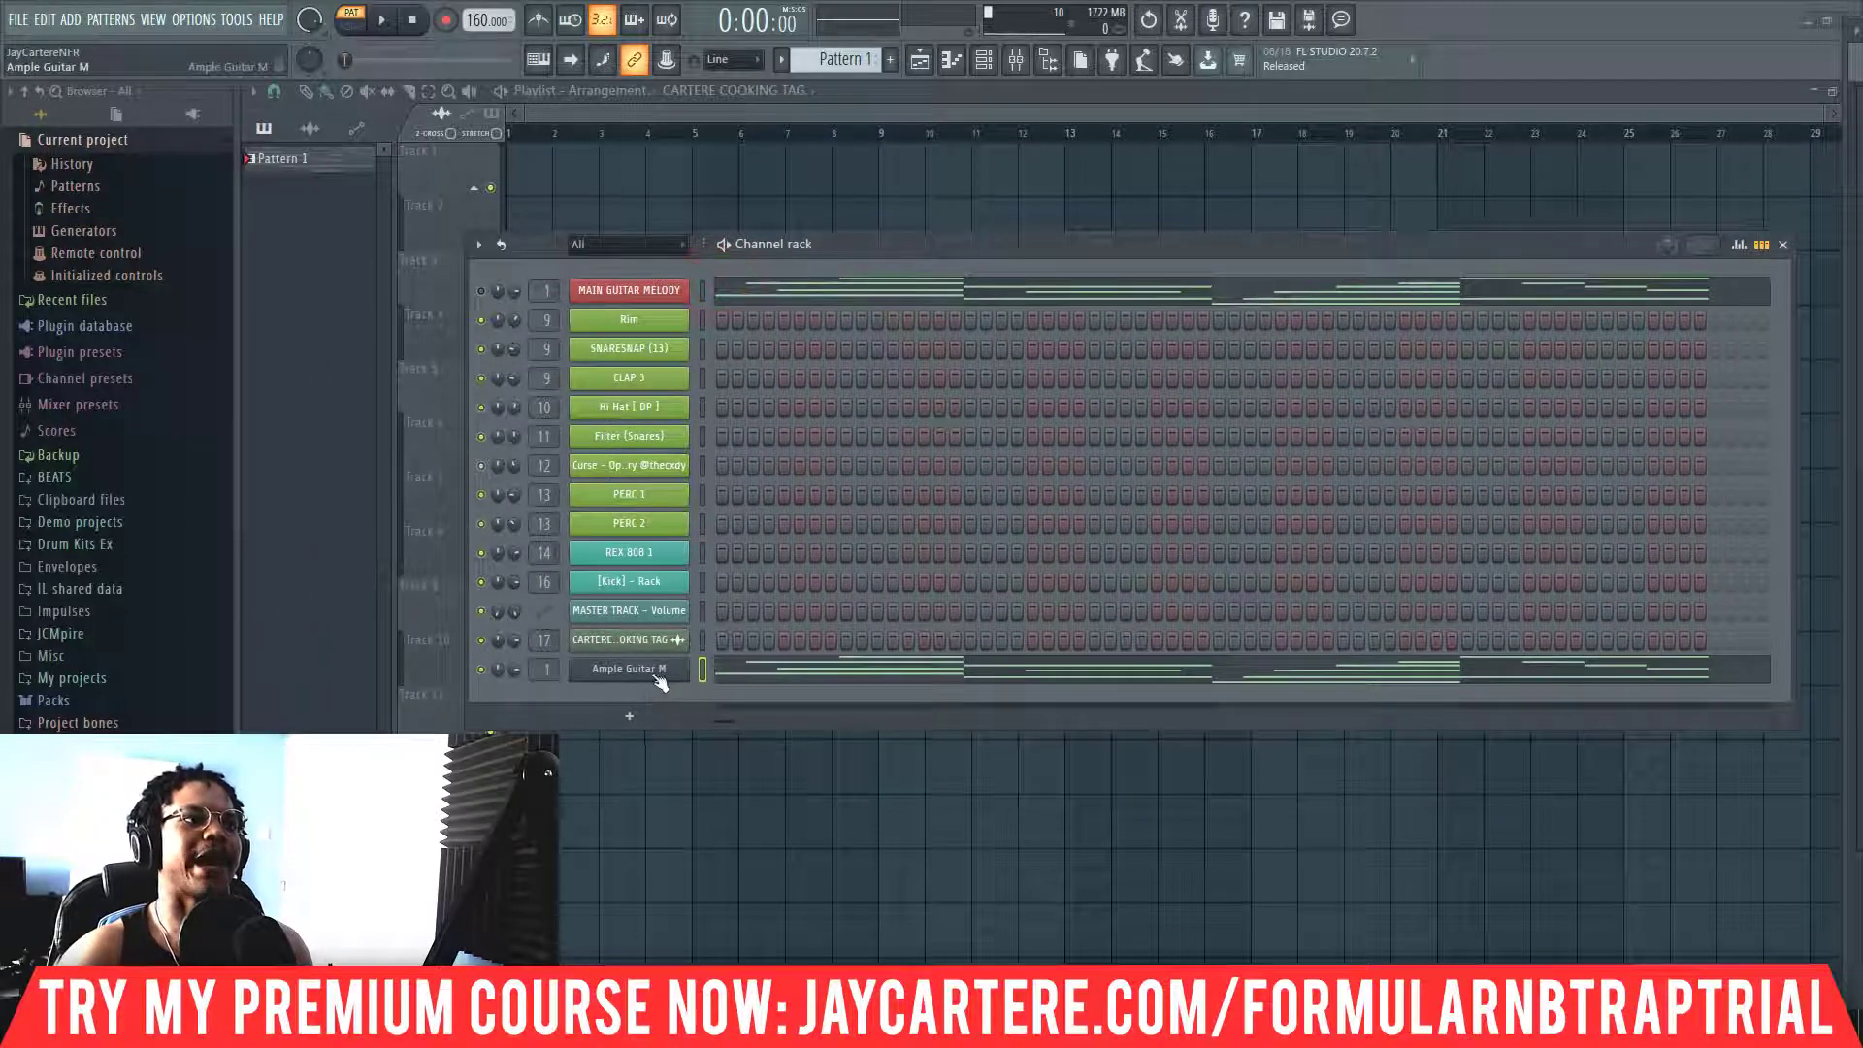
Reopen the piano roll of the Ample Guitar M channel and frame the full four-bar melody beside the channel rack
right_click(641, 676)
click(775, 674)
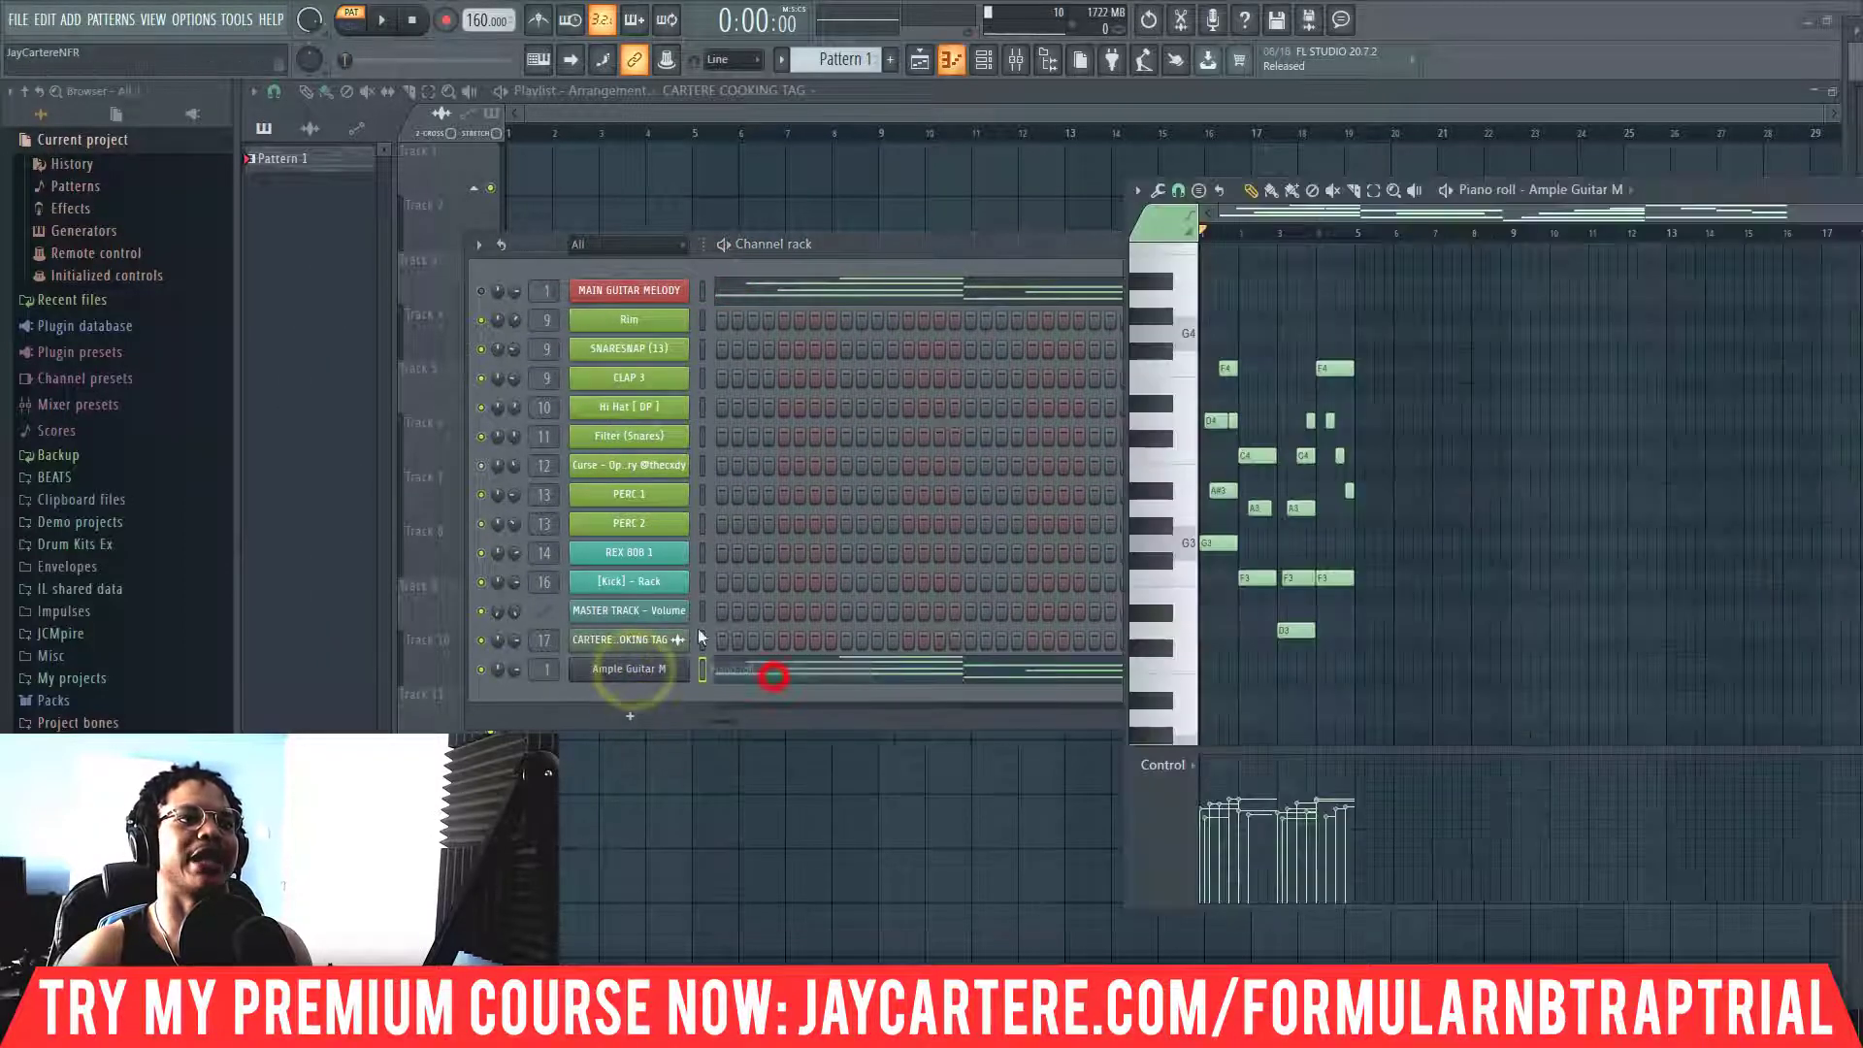
drag(1665, 201, 1221, 153)
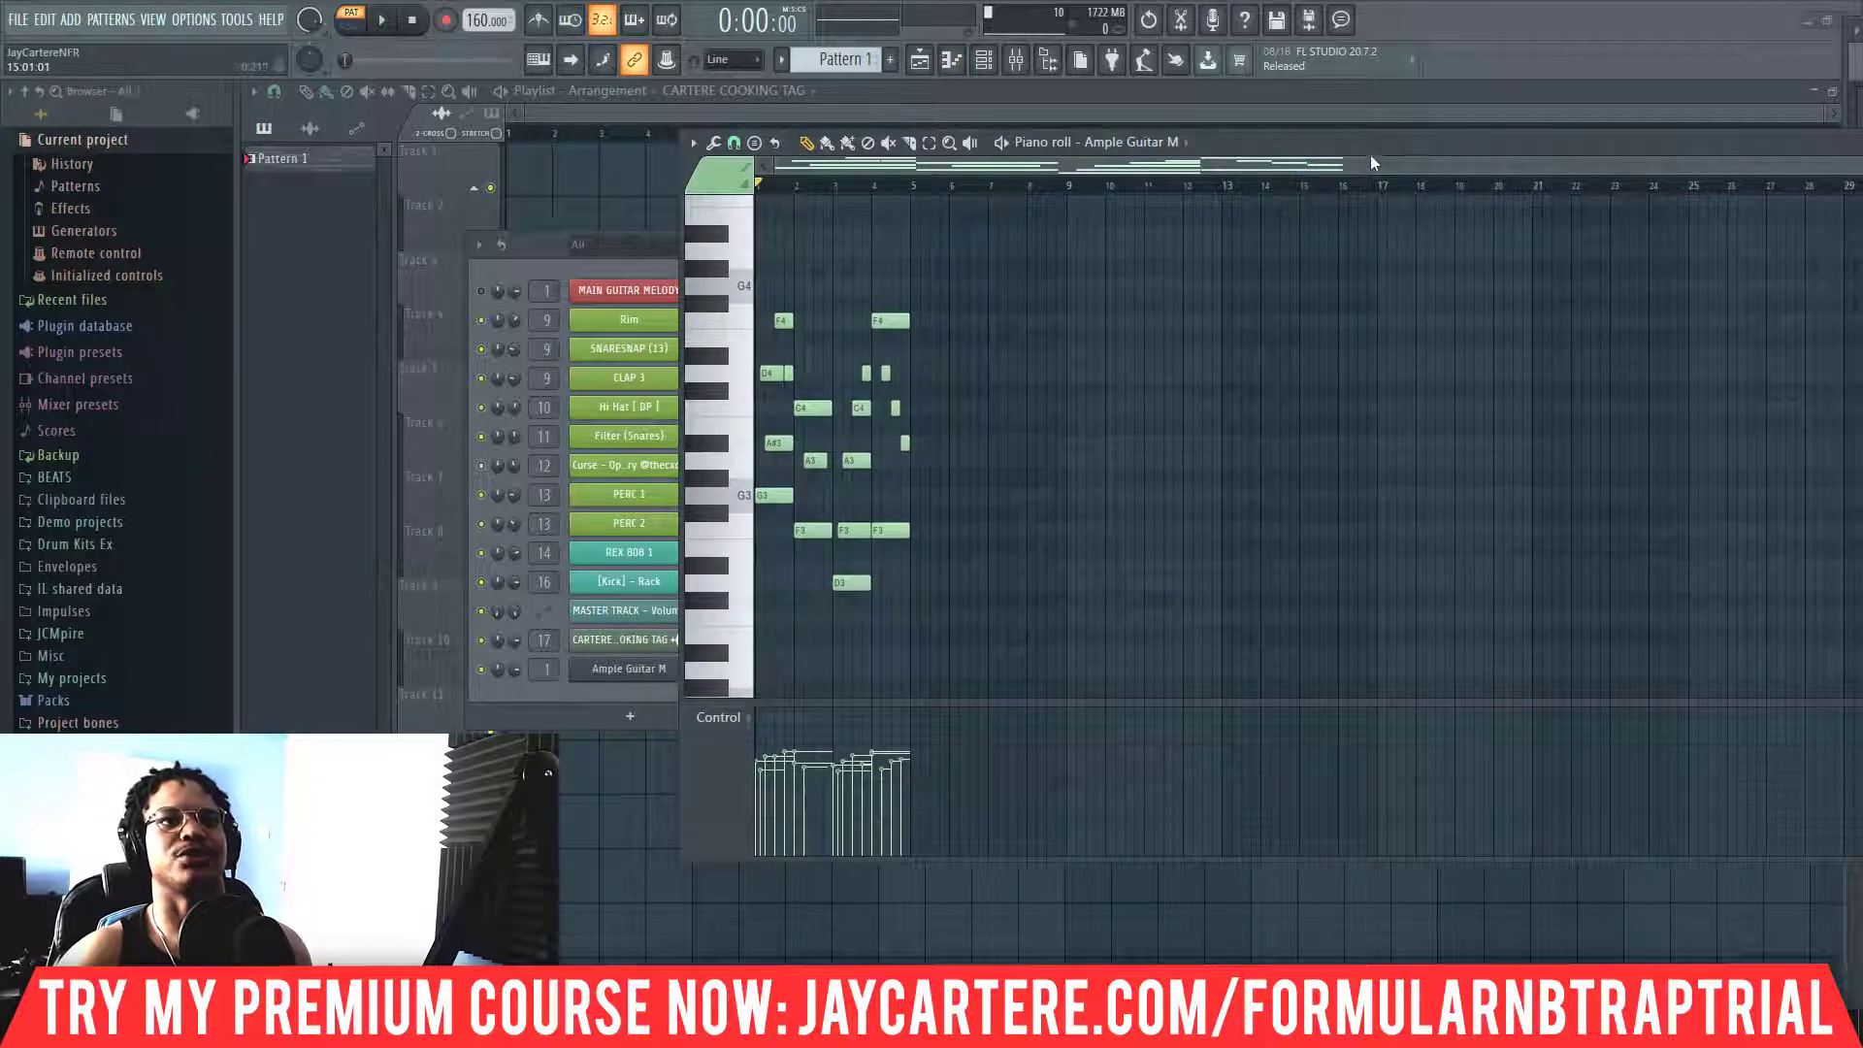
drag(1243, 169, 907, 140)
drag(1478, 154, 1052, 130)
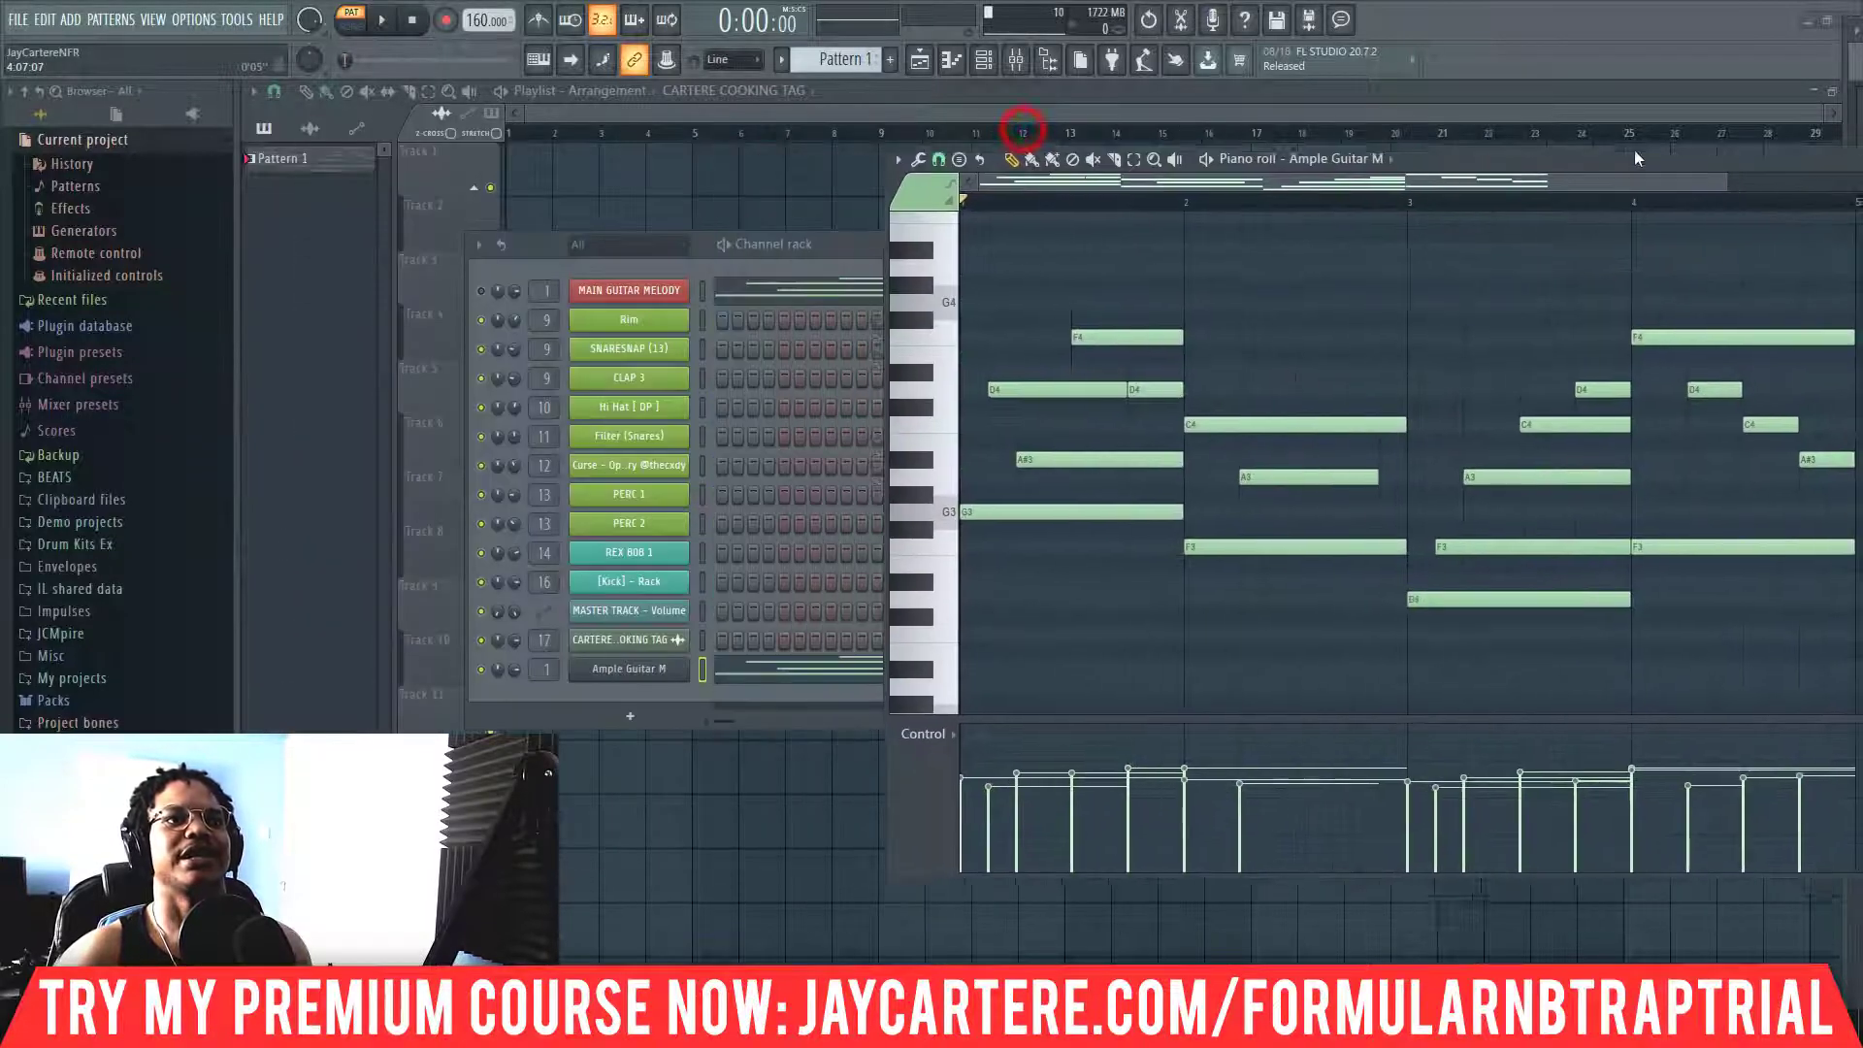
drag(1634, 159, 1493, 142)
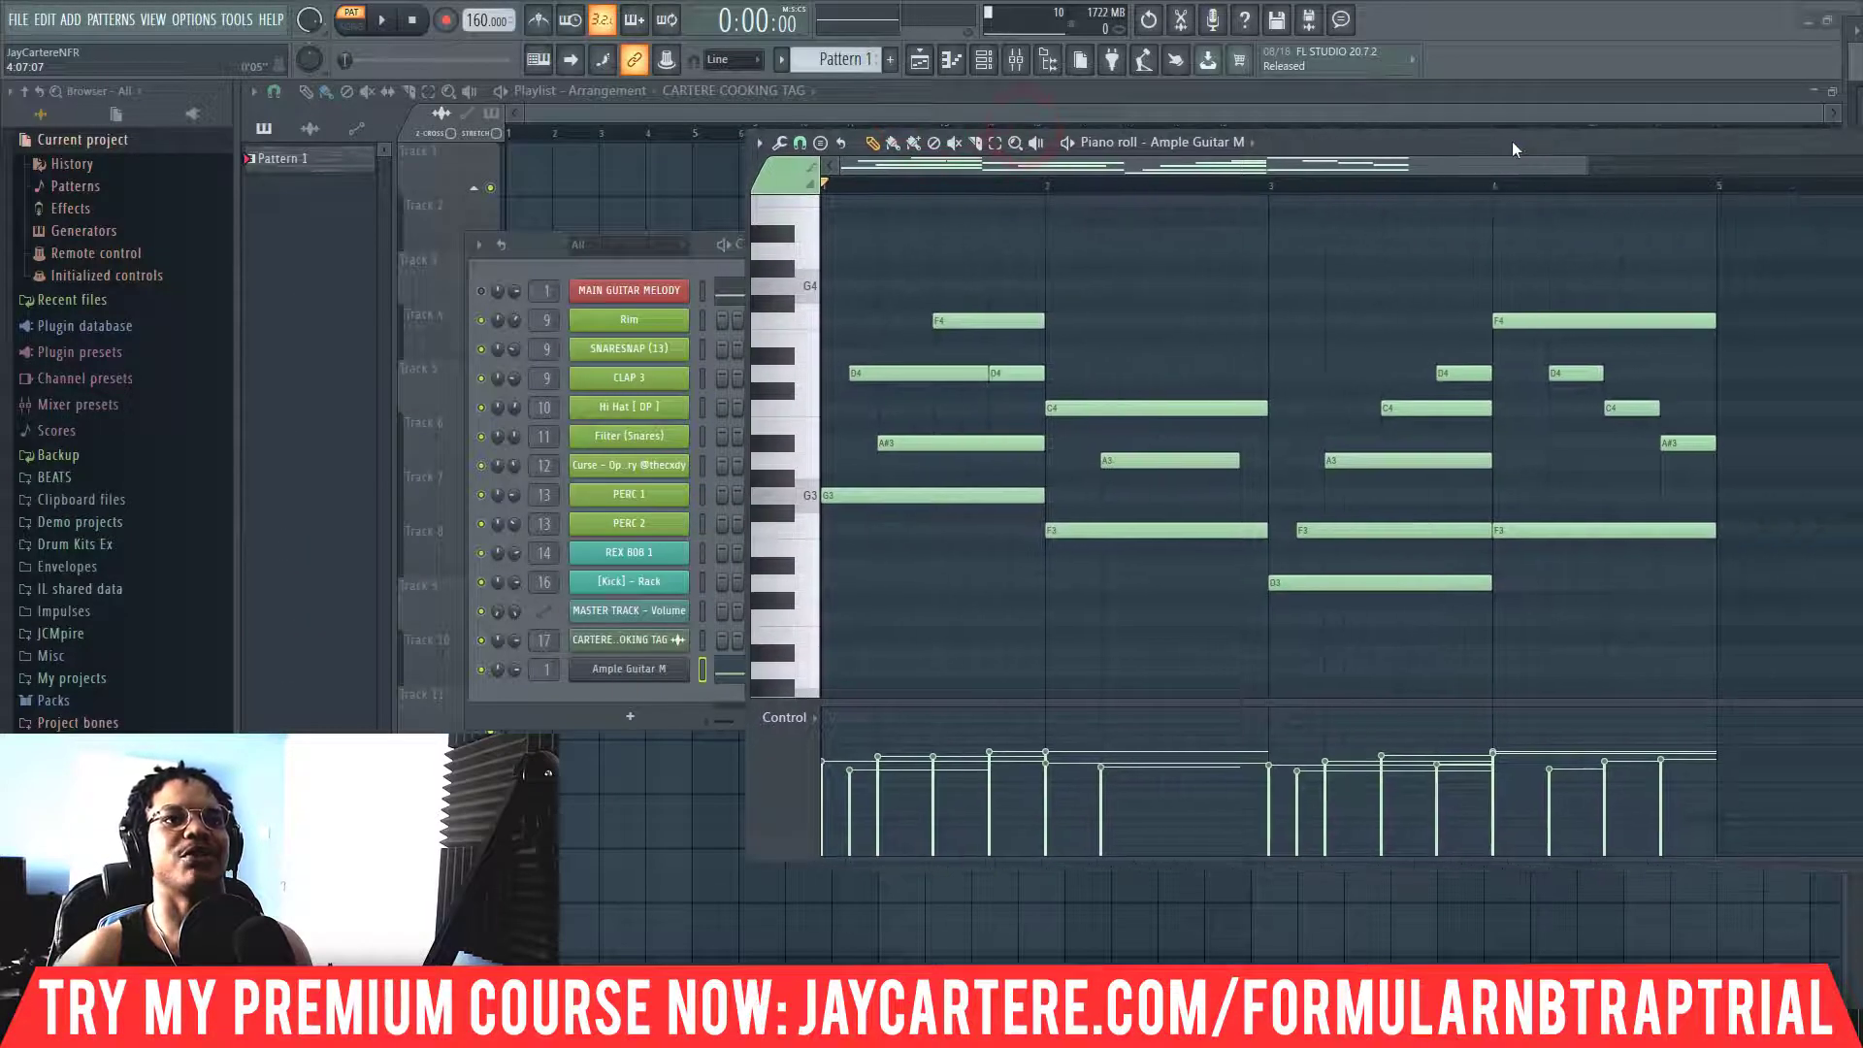
click(1327, 621)
right_click(1353, 621)
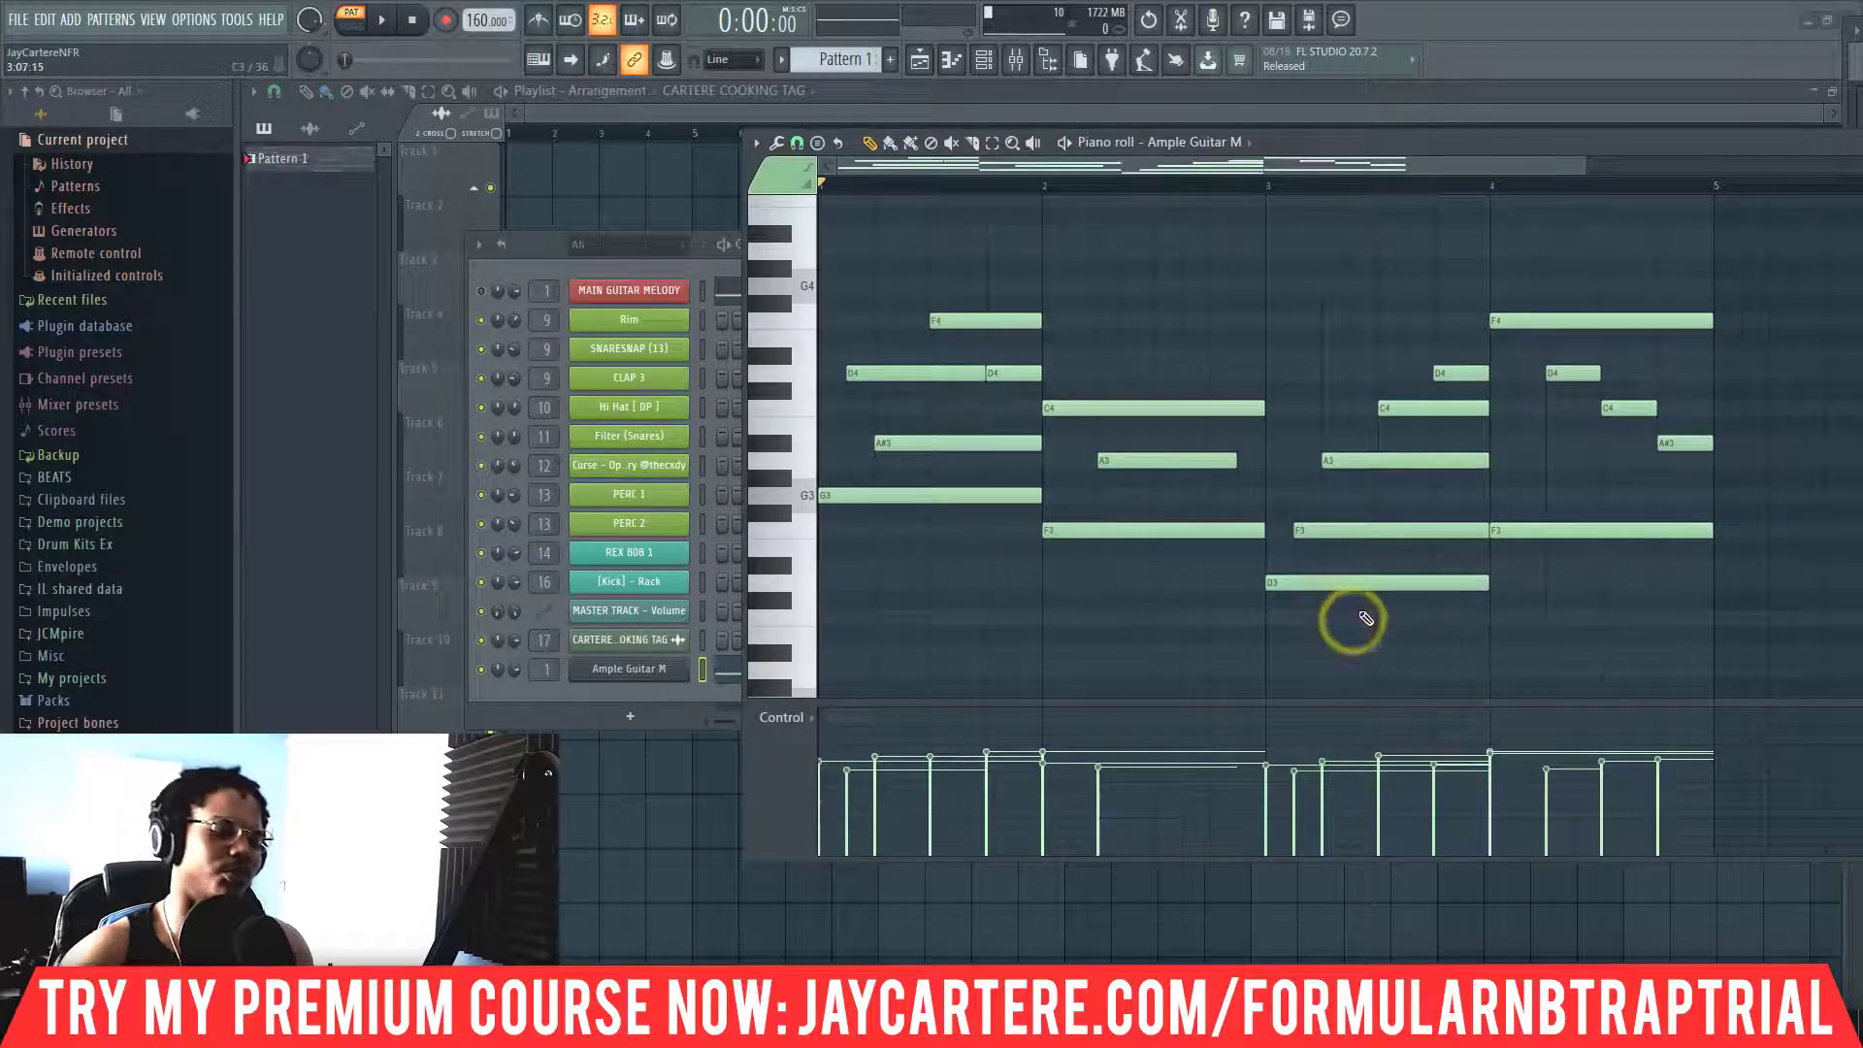
Transpose all notes of the Ample Guitar M melody up one octave
key(ctrl+a)
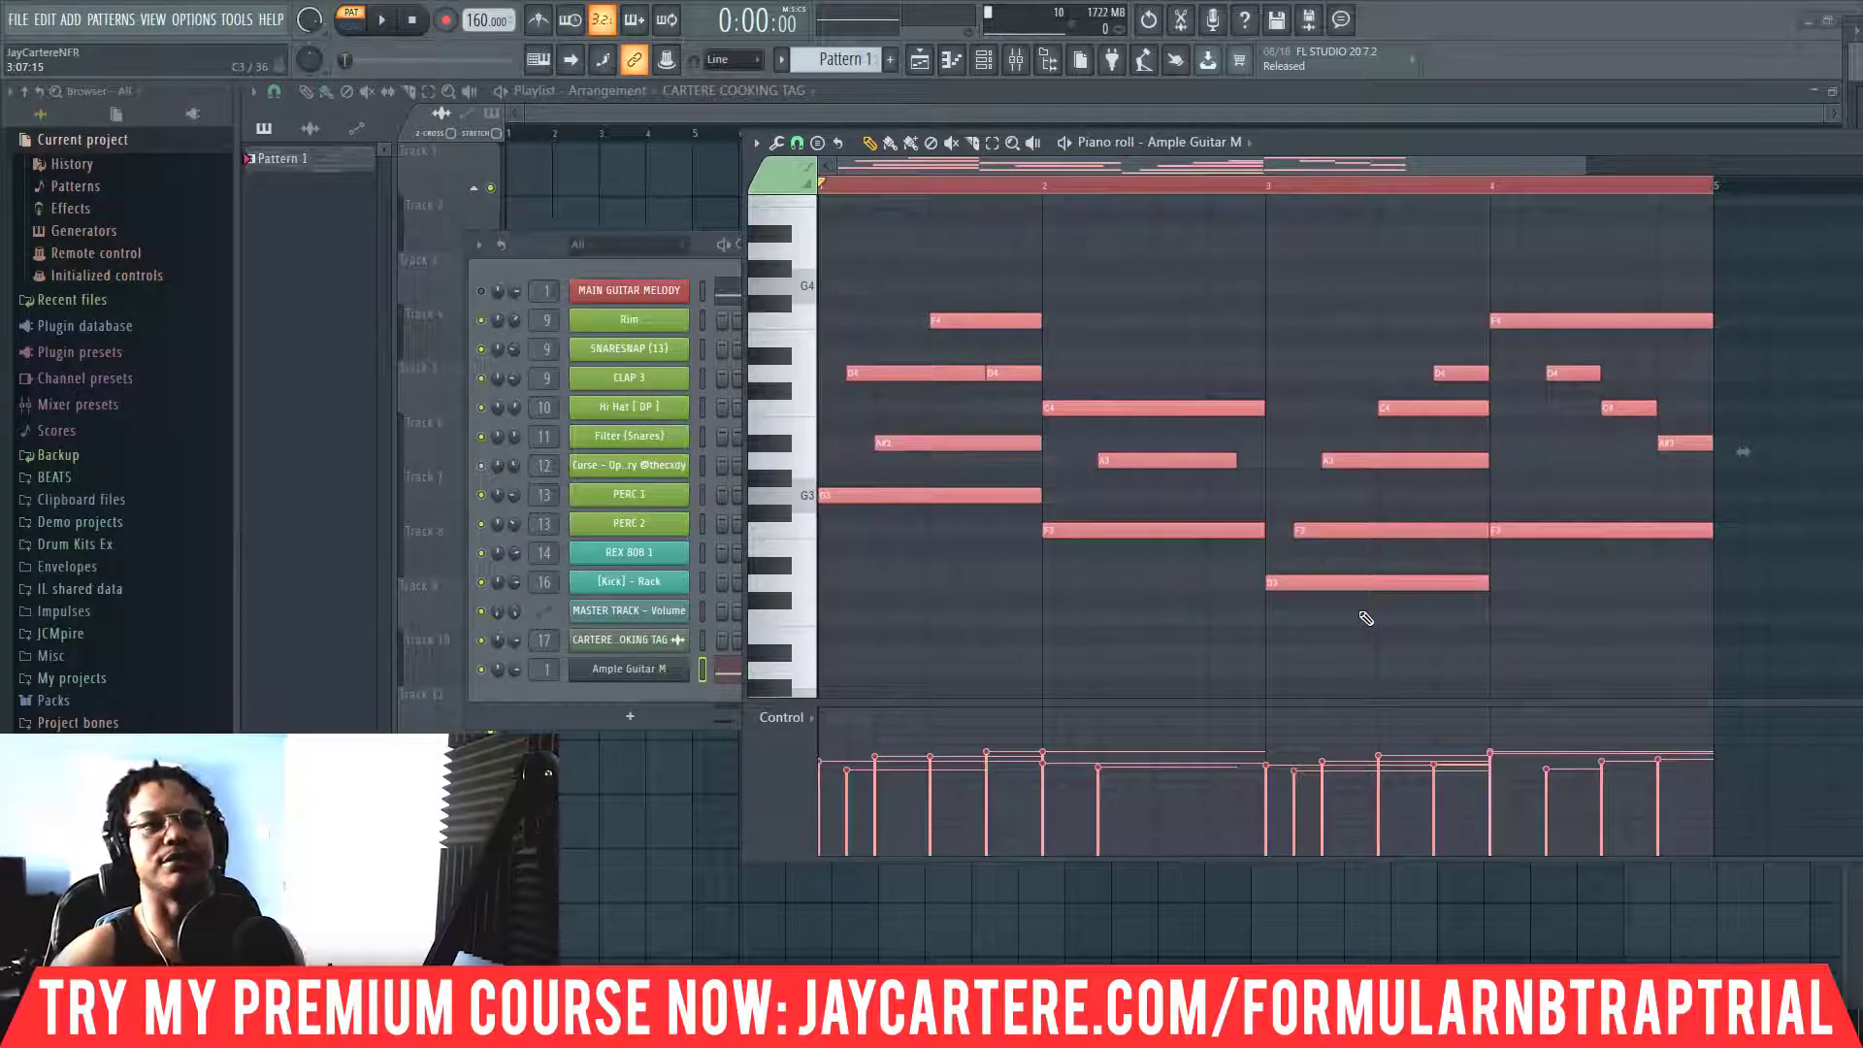
key(ctrl+Up)
scroll(1342, 494, up, 4)
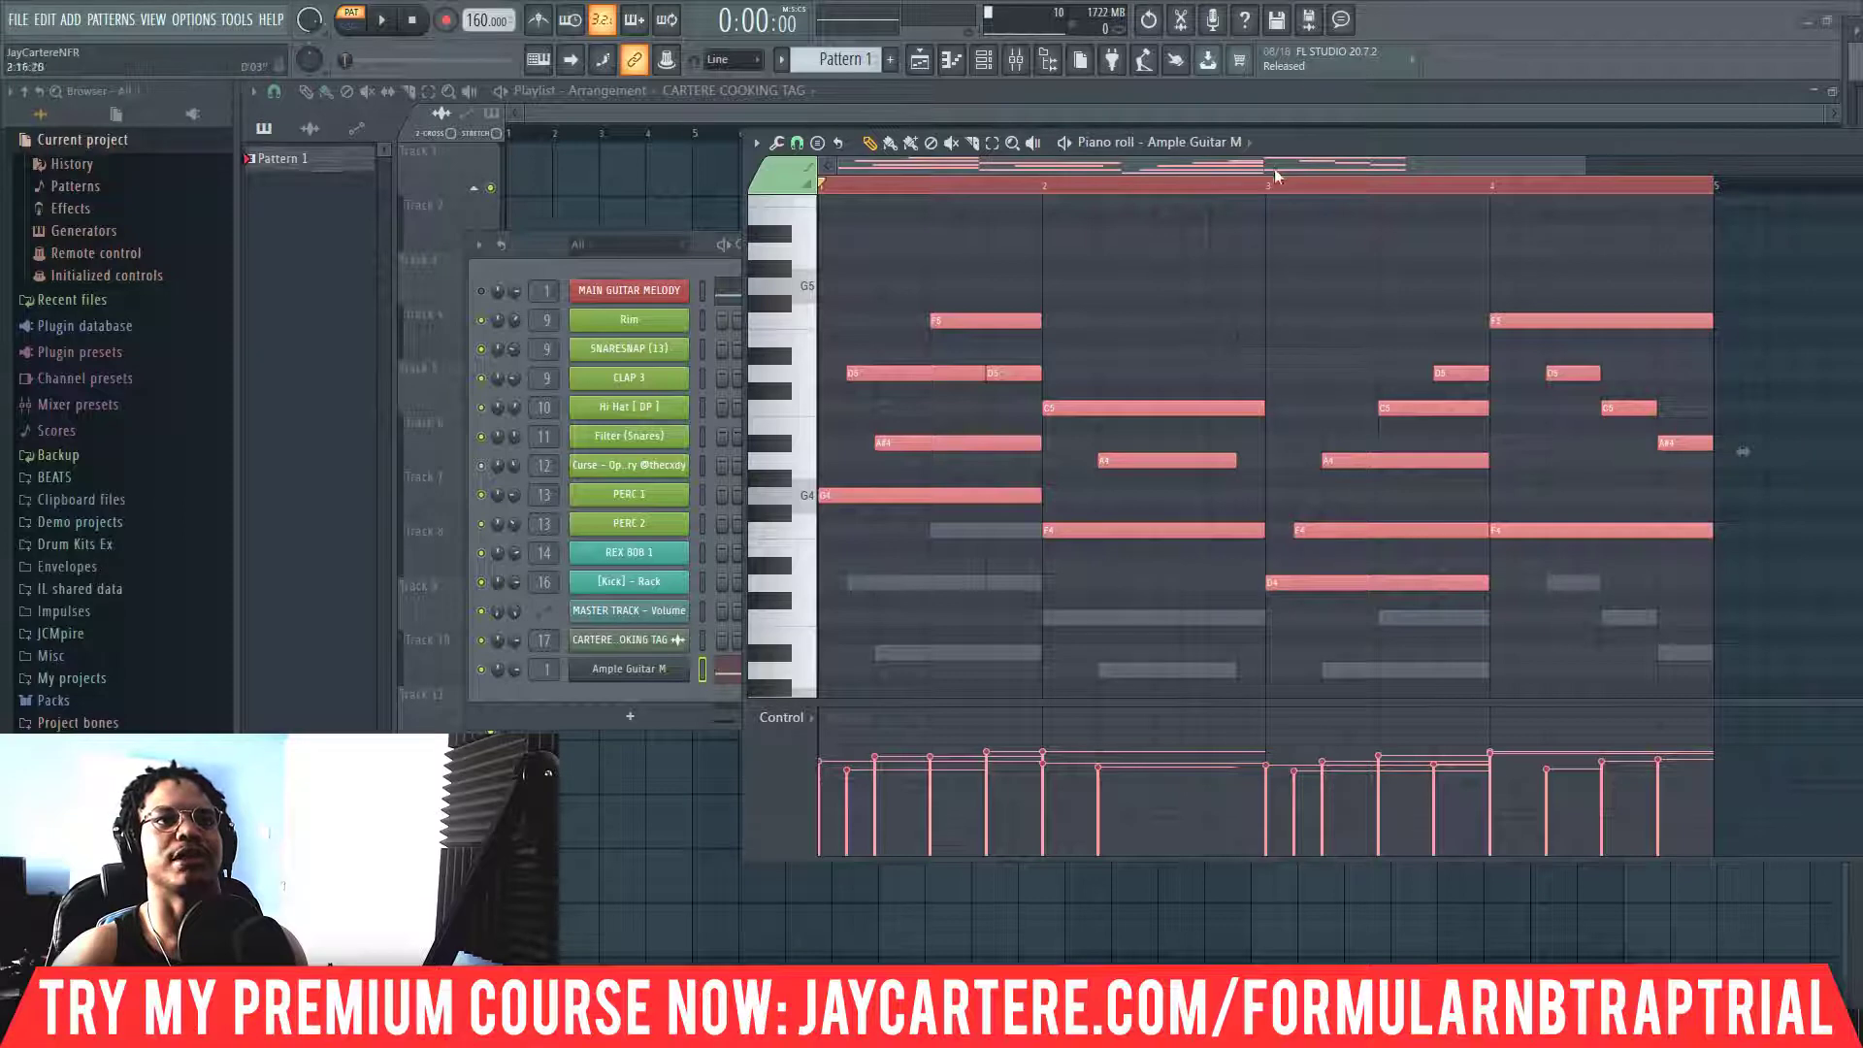
Audition the transposed guitar melody and close the piano roll
drag(1343, 136, 1252, 126)
key(space)
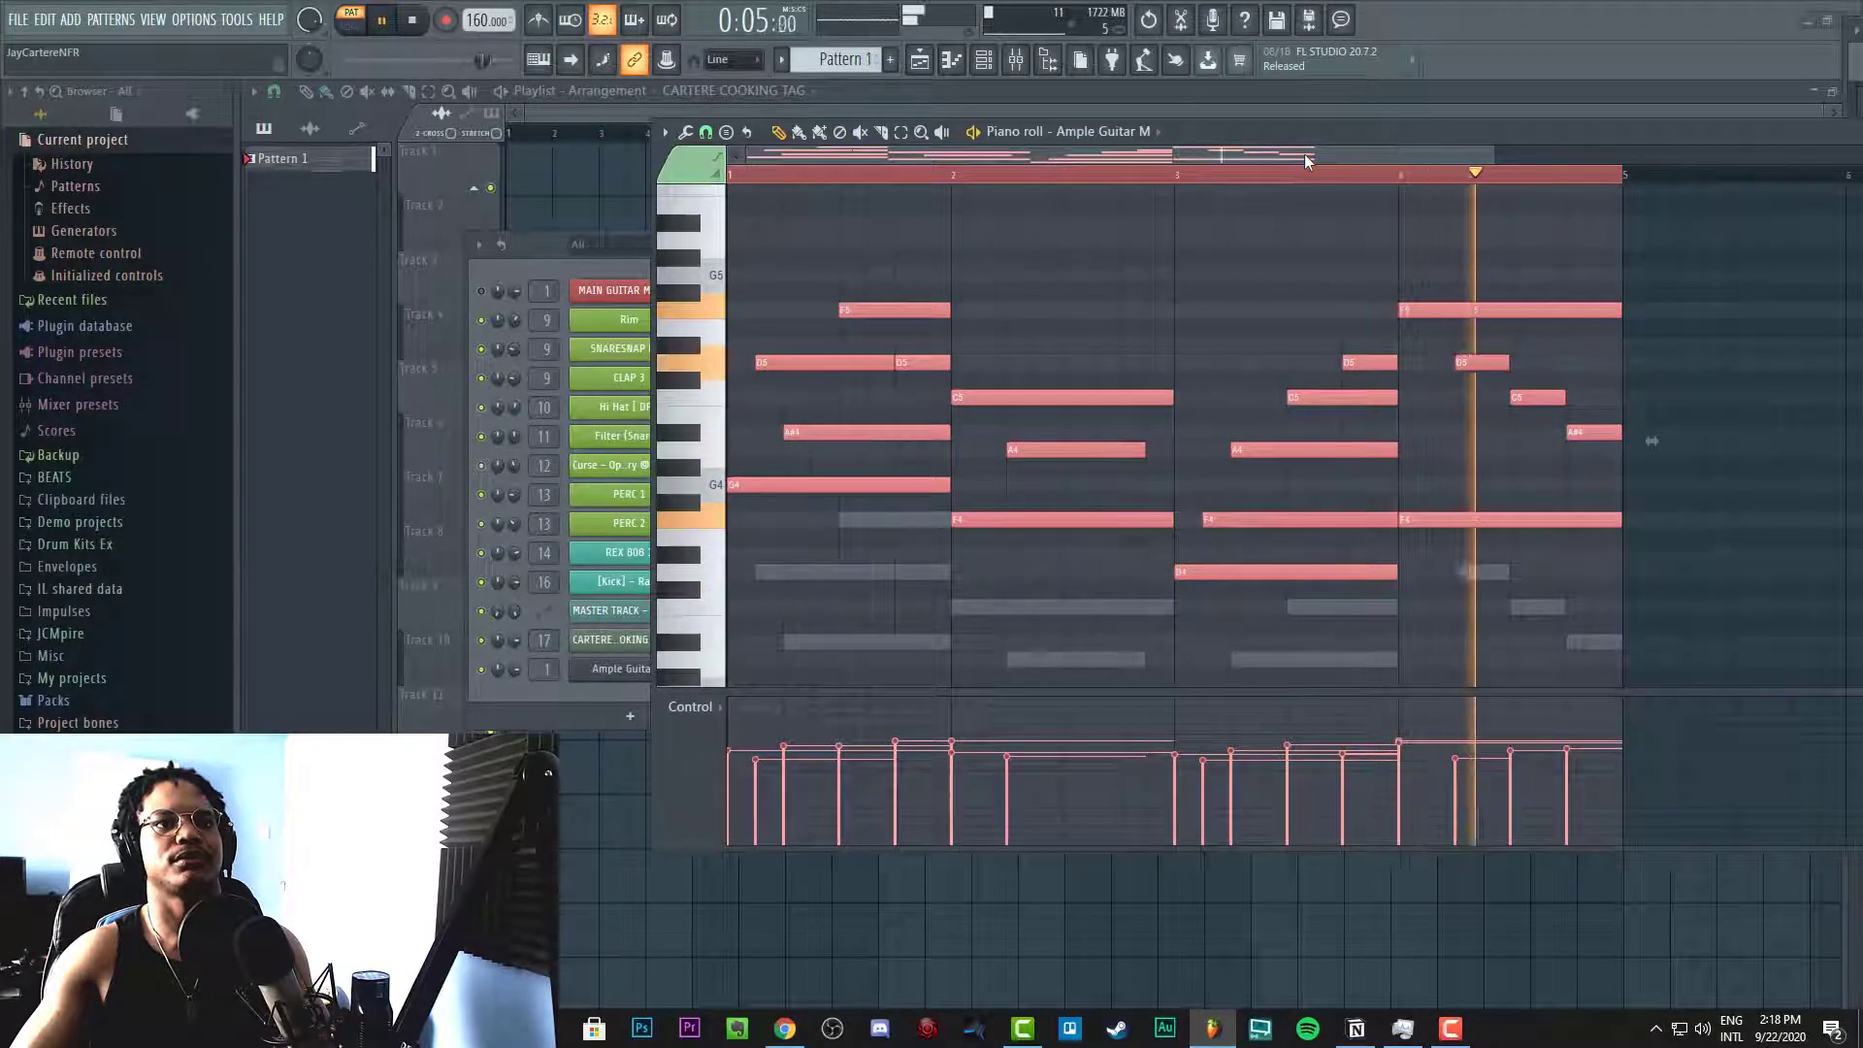
key(space)
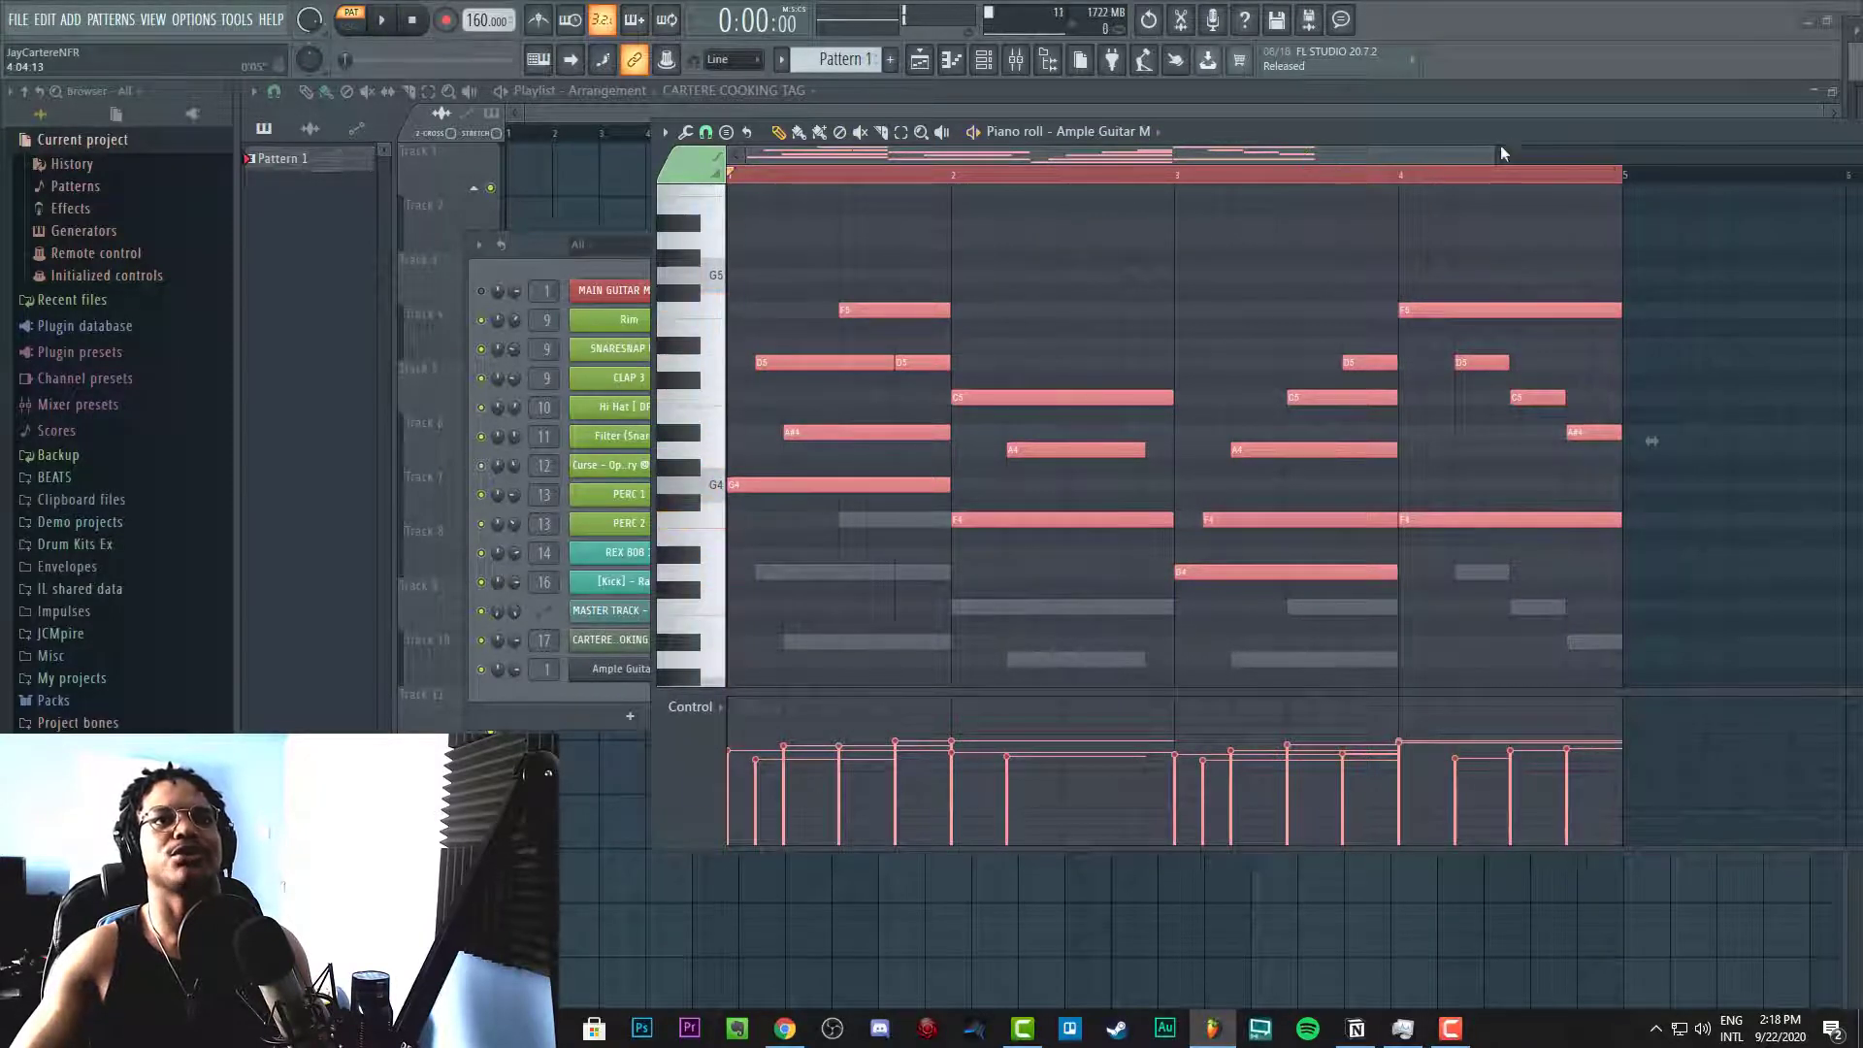
drag(1512, 138, 1341, 136)
click(1725, 130)
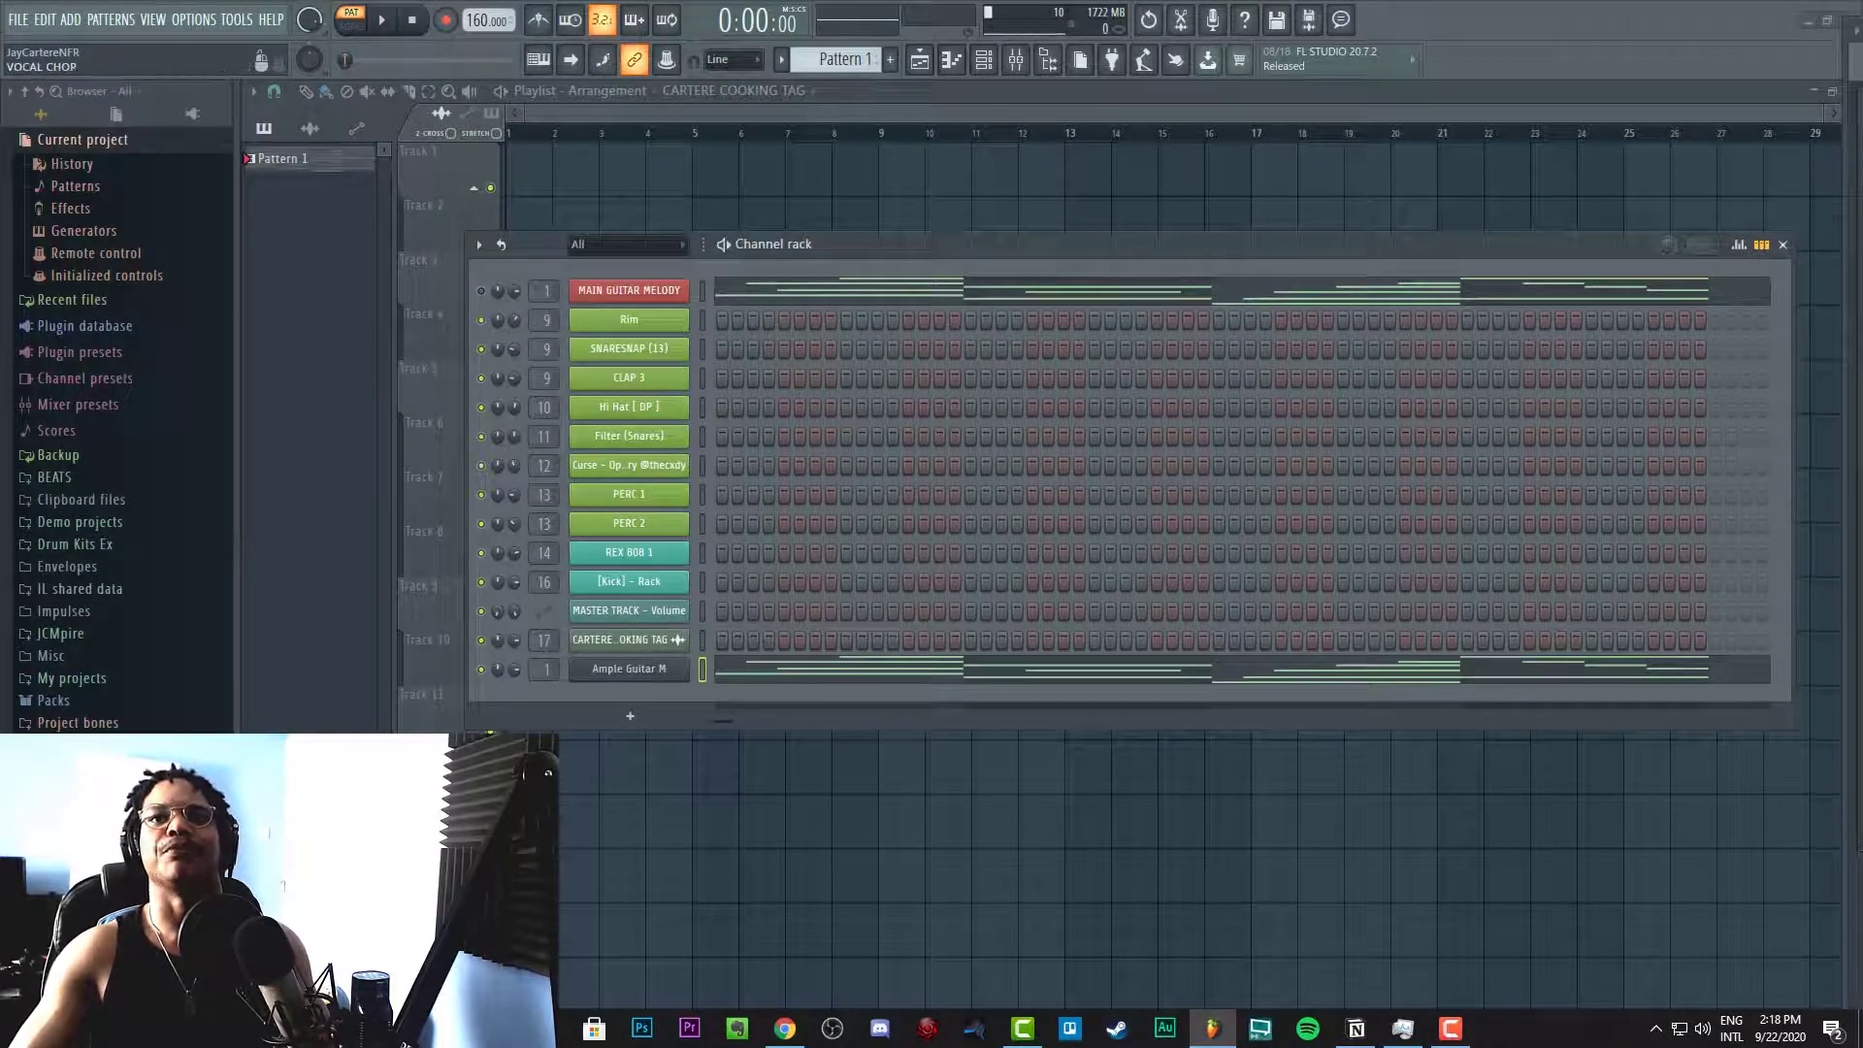
Load RC-20 Retro Color into slot 3 of the MAIN CHORUS GUITAR mixer track and place its window beside the channel rack
key(F9)
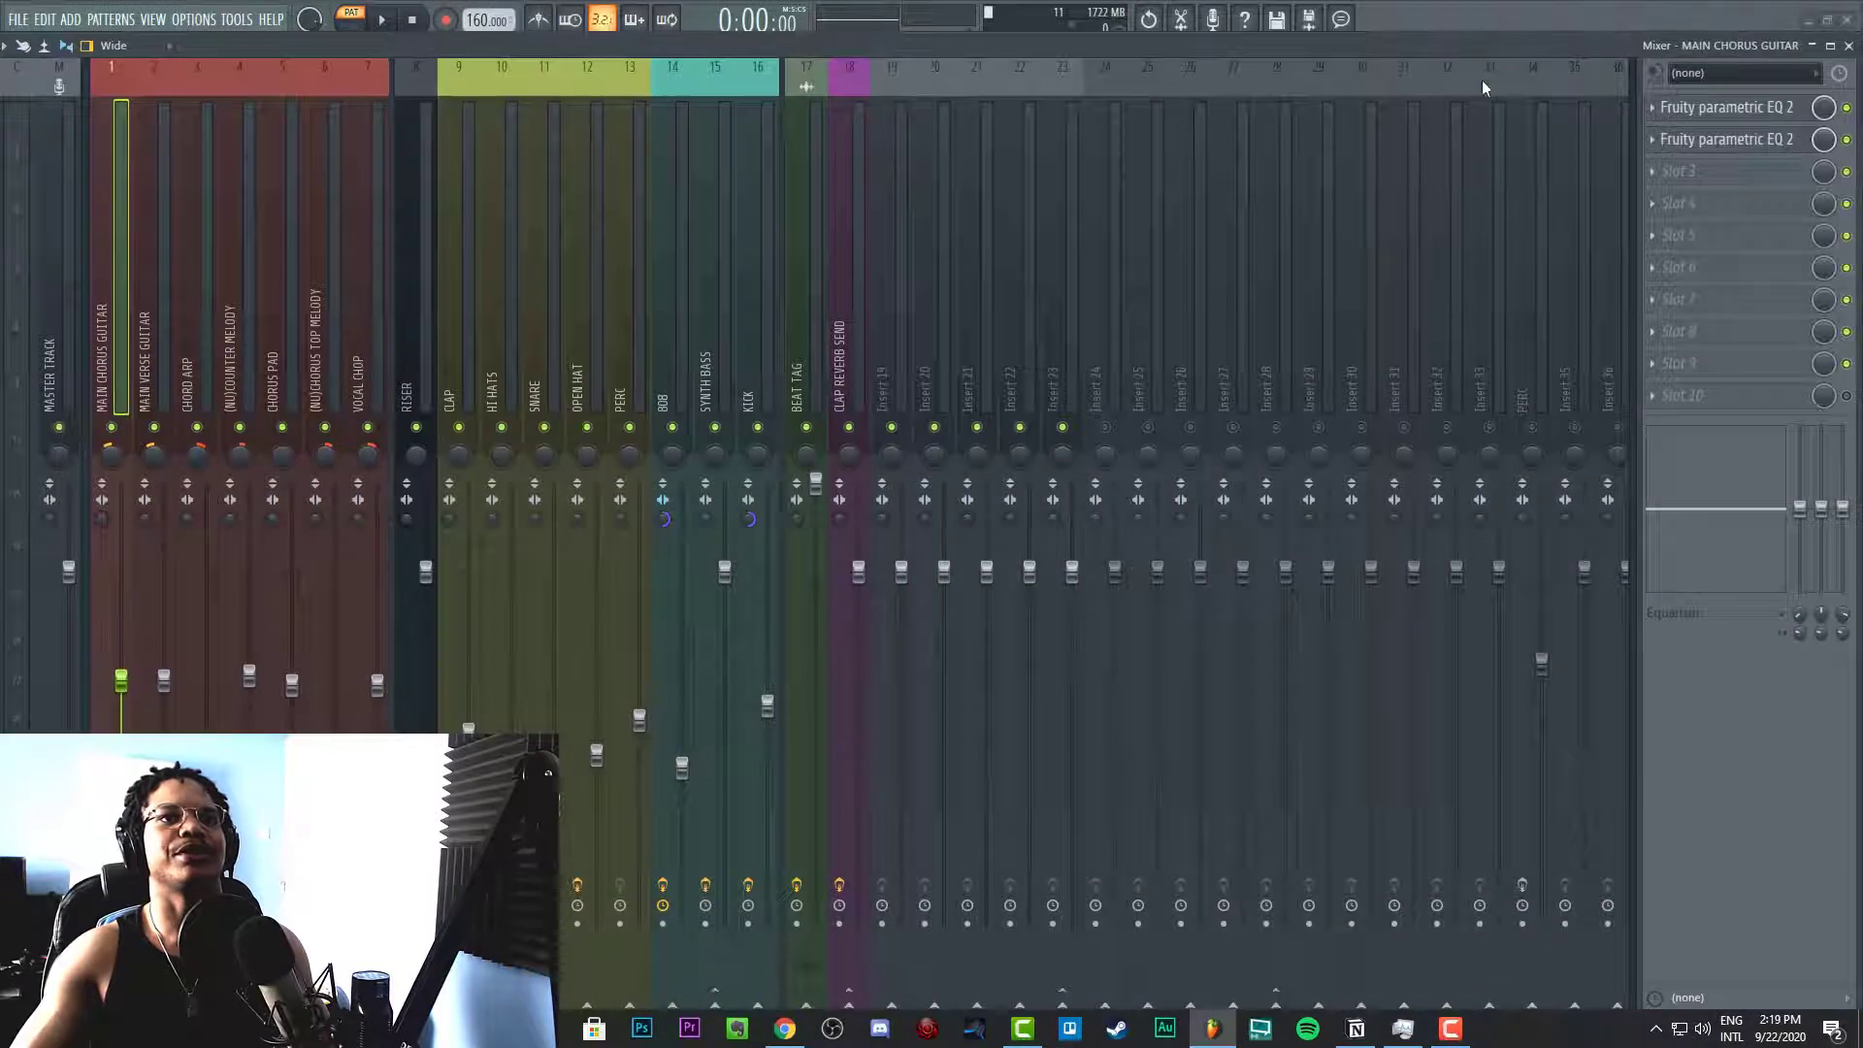
click(1689, 172)
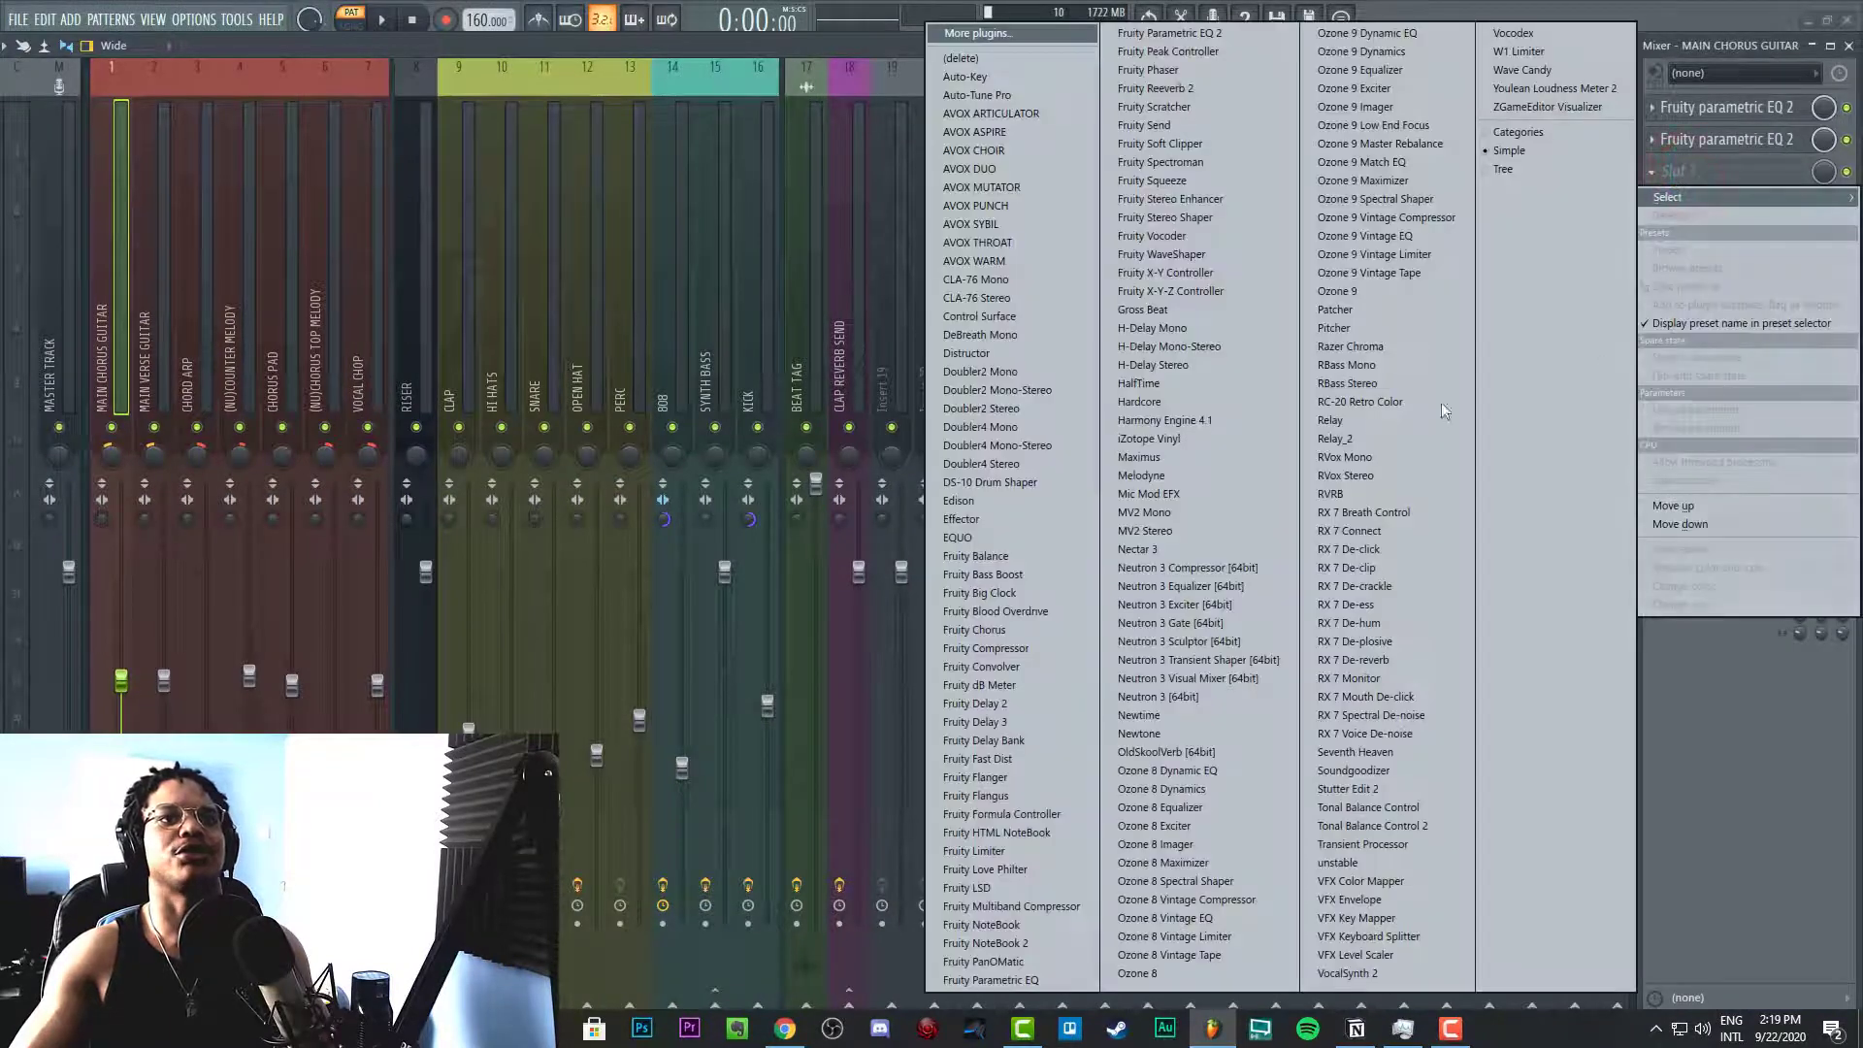
click(1363, 402)
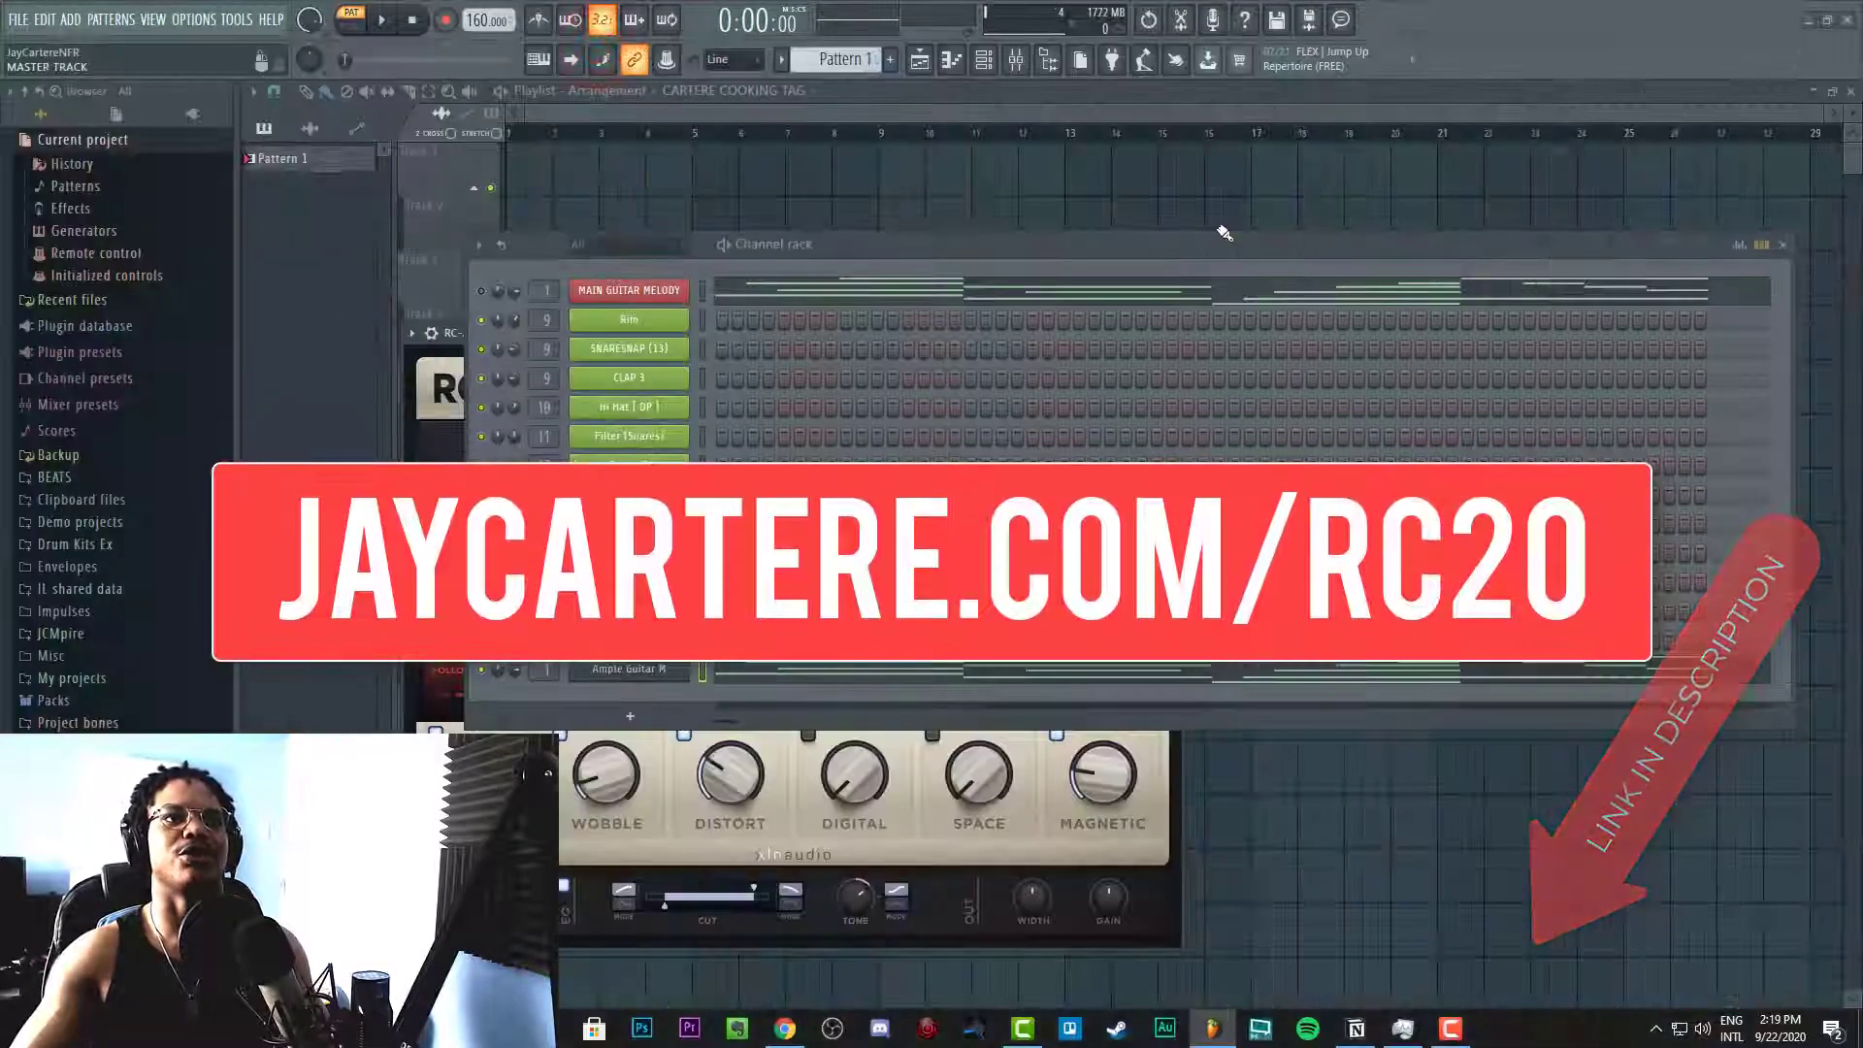
drag(990, 240, 1318, 262)
drag(840, 333, 778, 188)
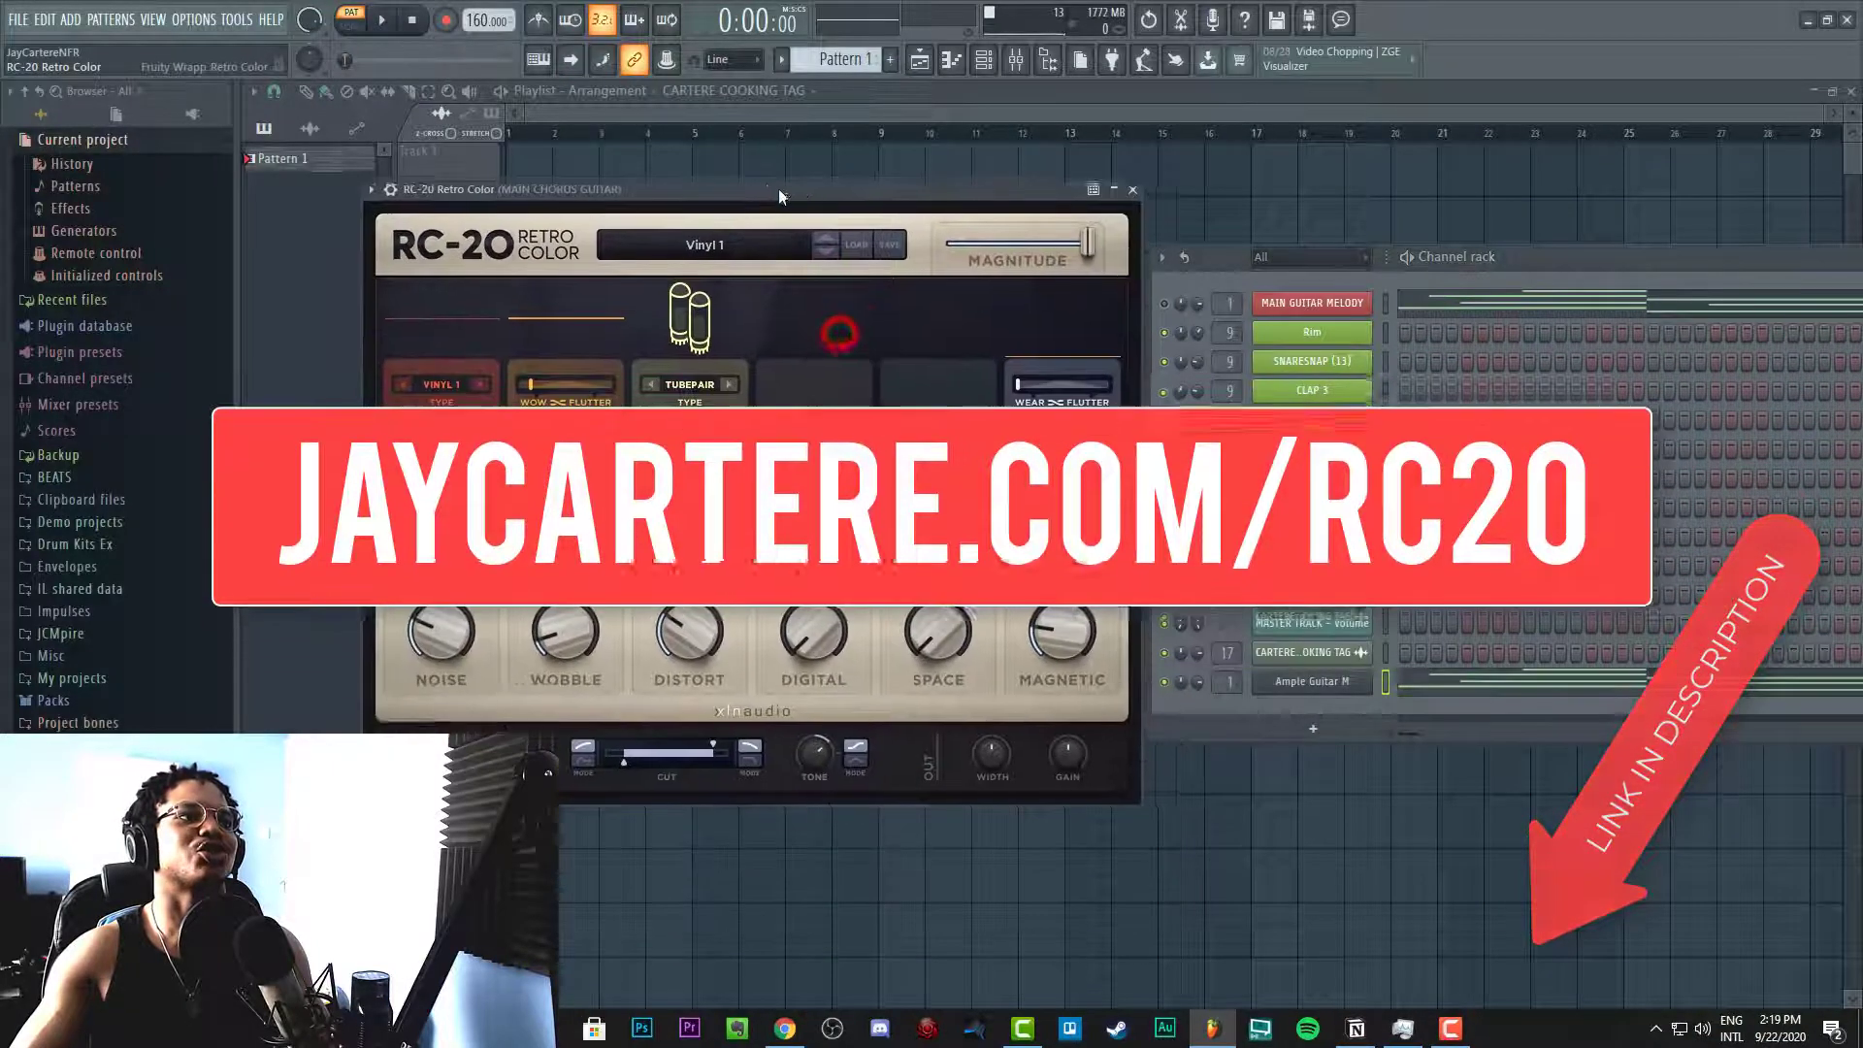
Set the Noise amount to 8% and the Wobble amount to 13% in RC-20 Retro Color
drag(463, 672, 394, 672)
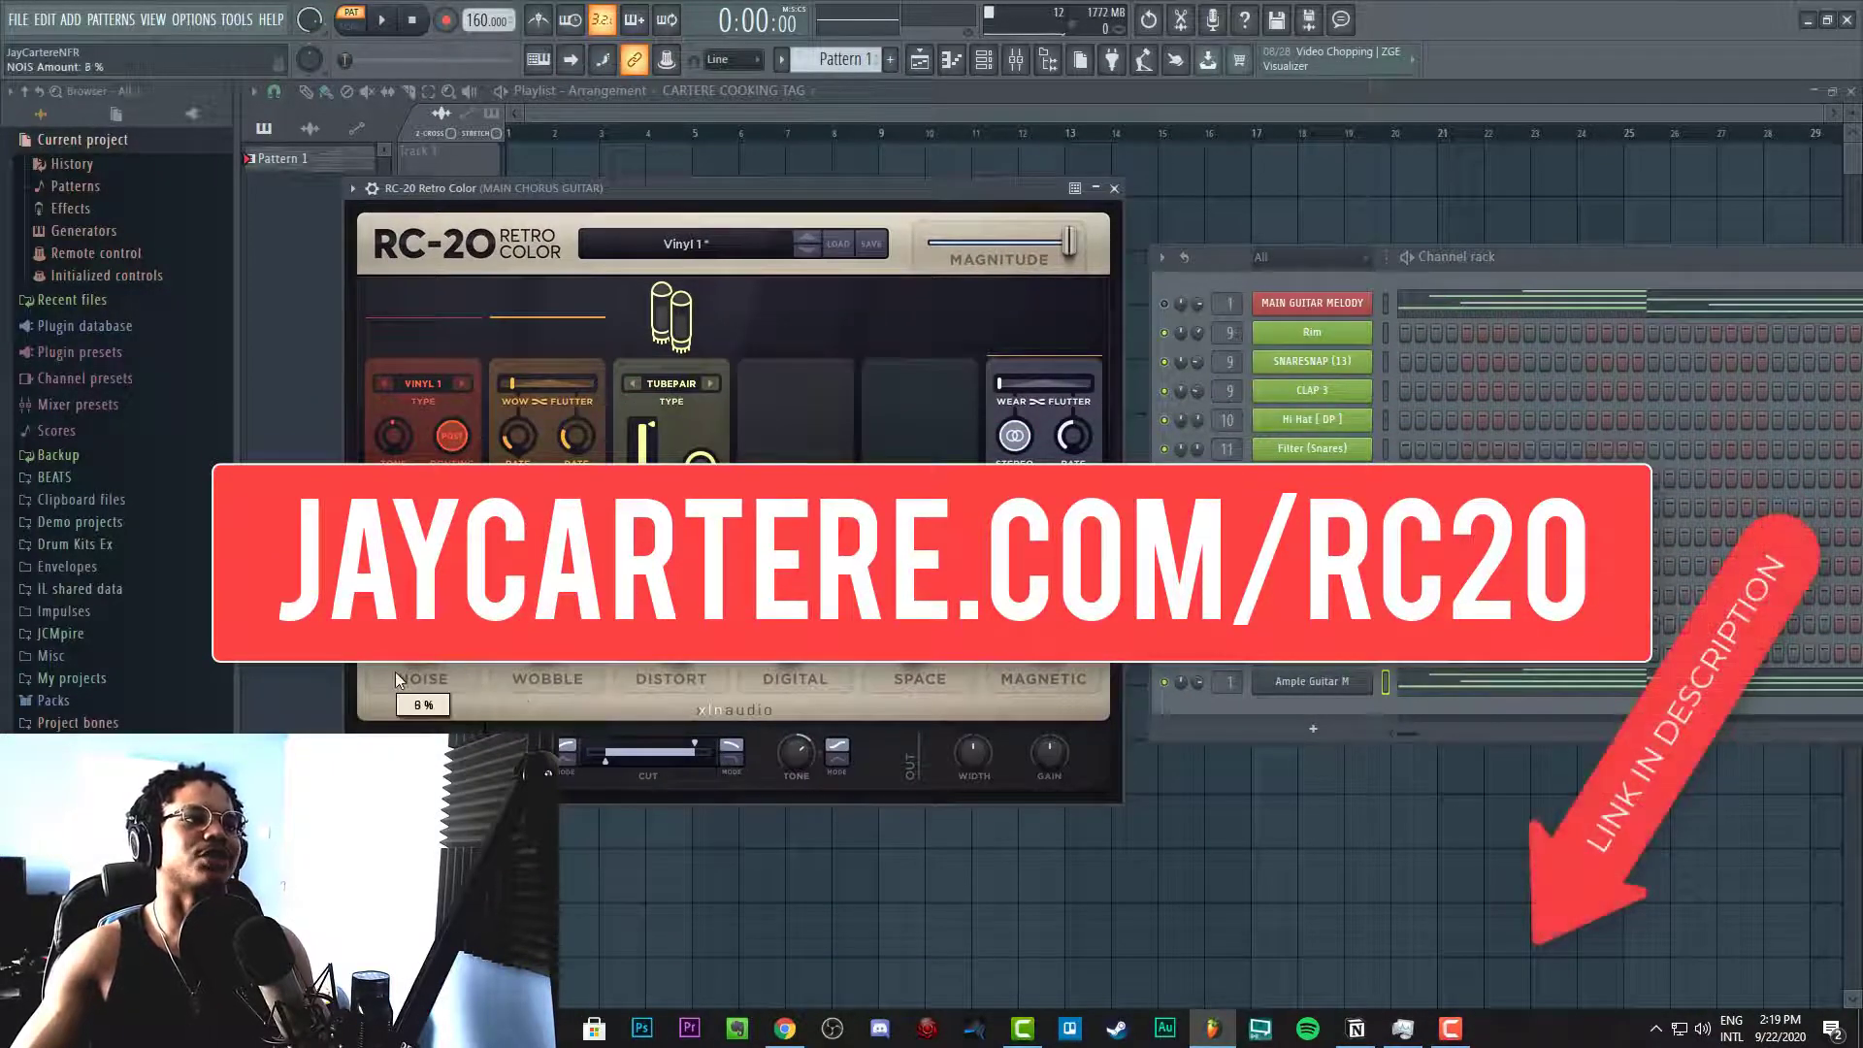
drag(540, 637, 534, 625)
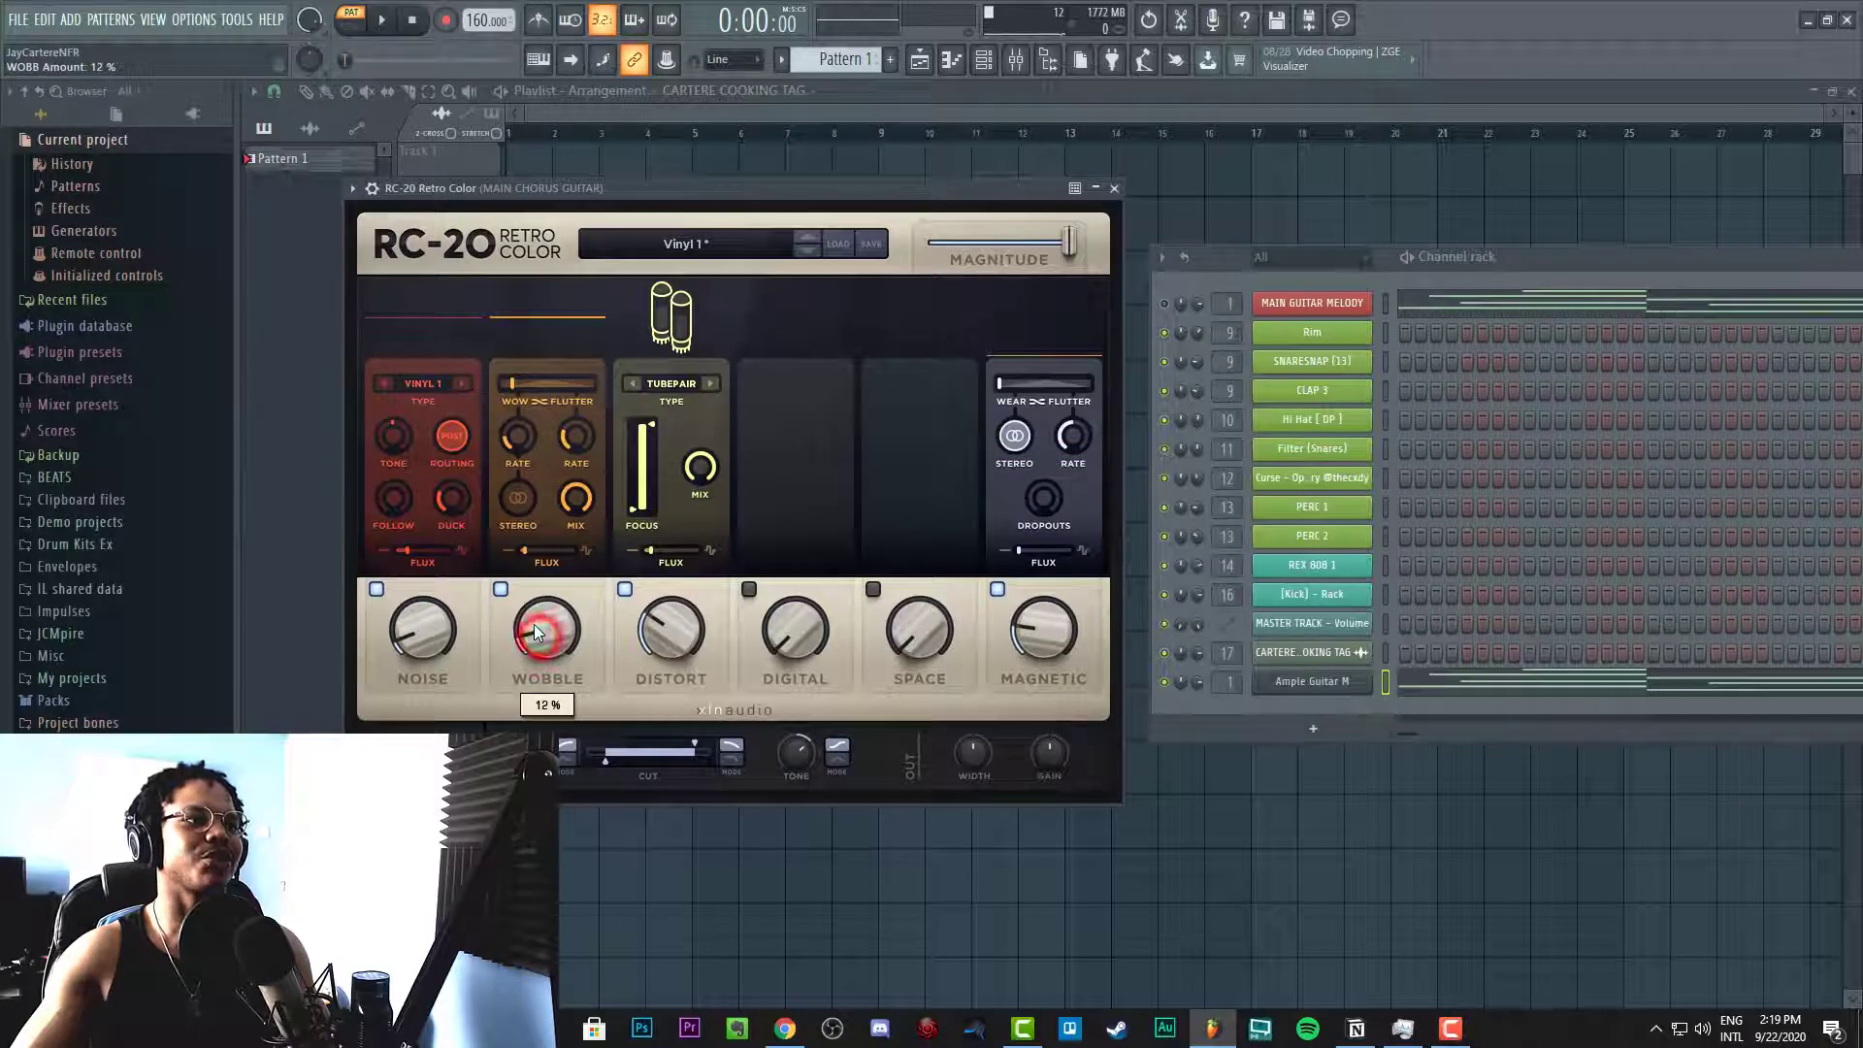
scroll(539, 638, up, 2)
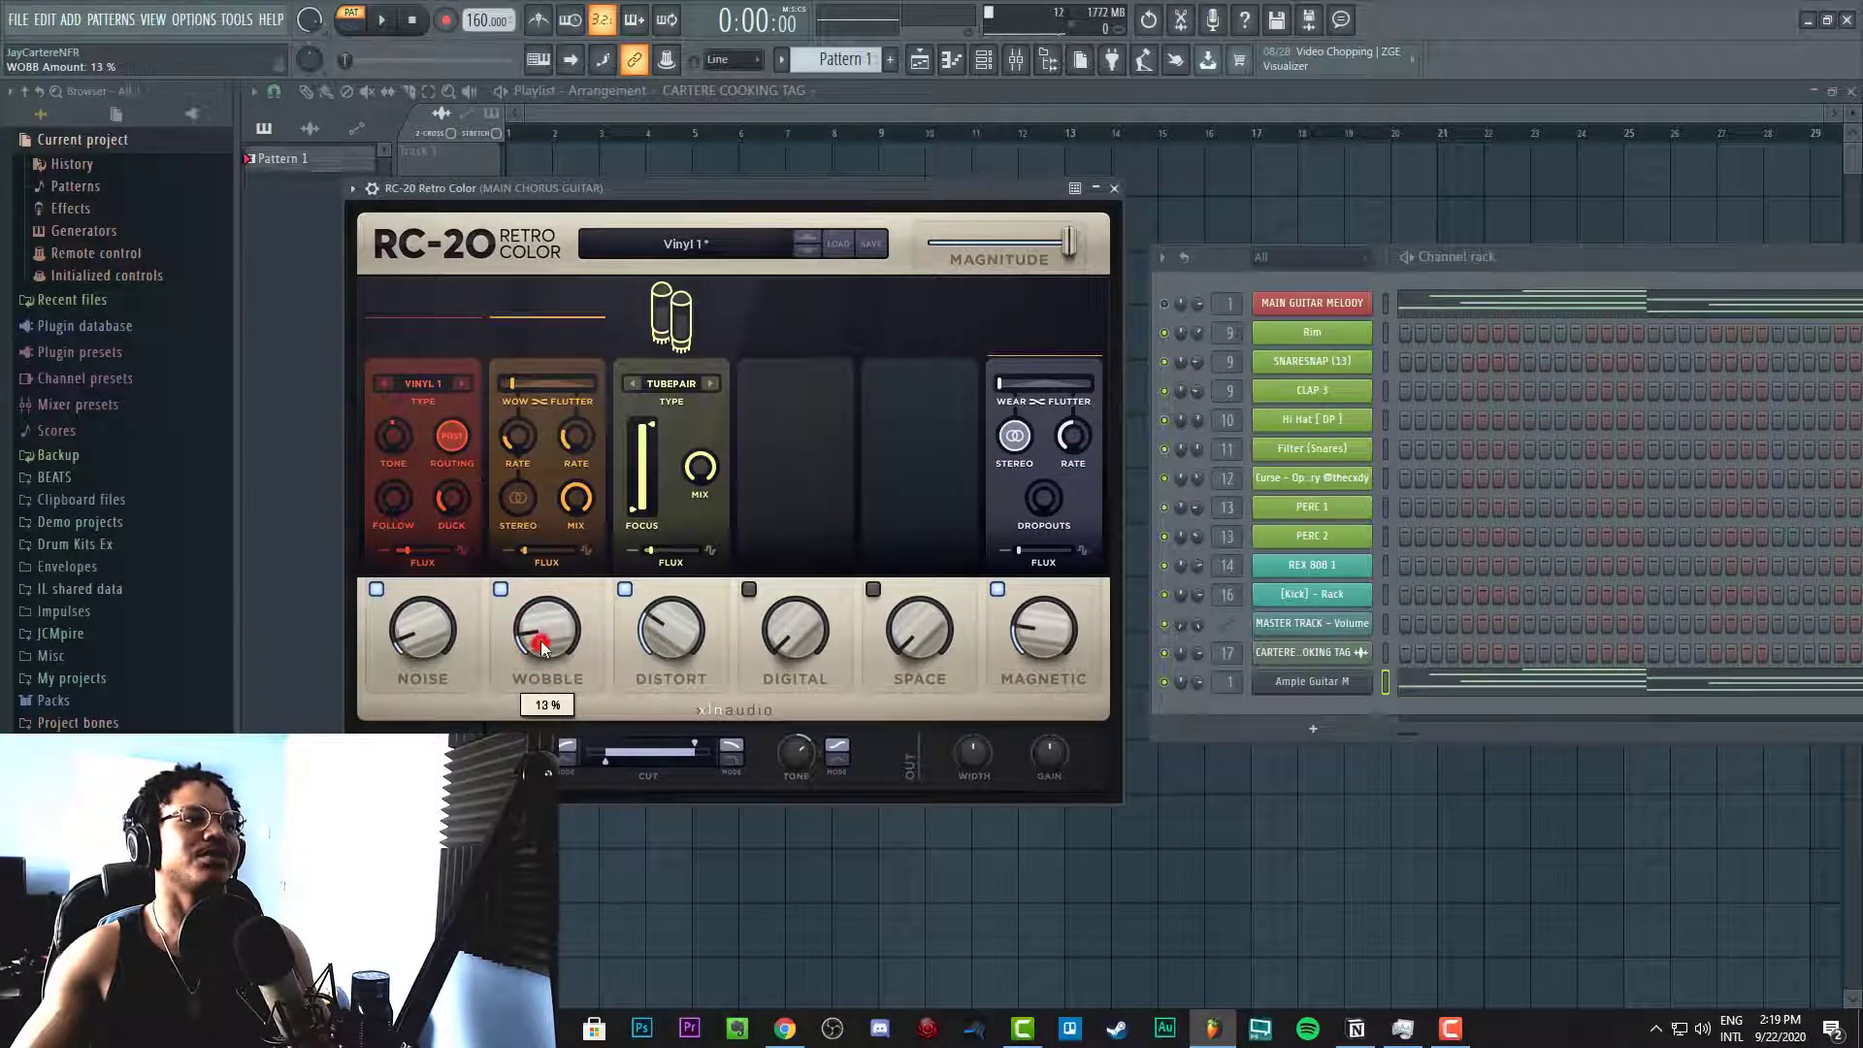
Enable RC-20's Digital and Space modules, set Space to 21%, adjust Magnetic, and play the guitar melody with the effect
drag(790, 633, 904, 535)
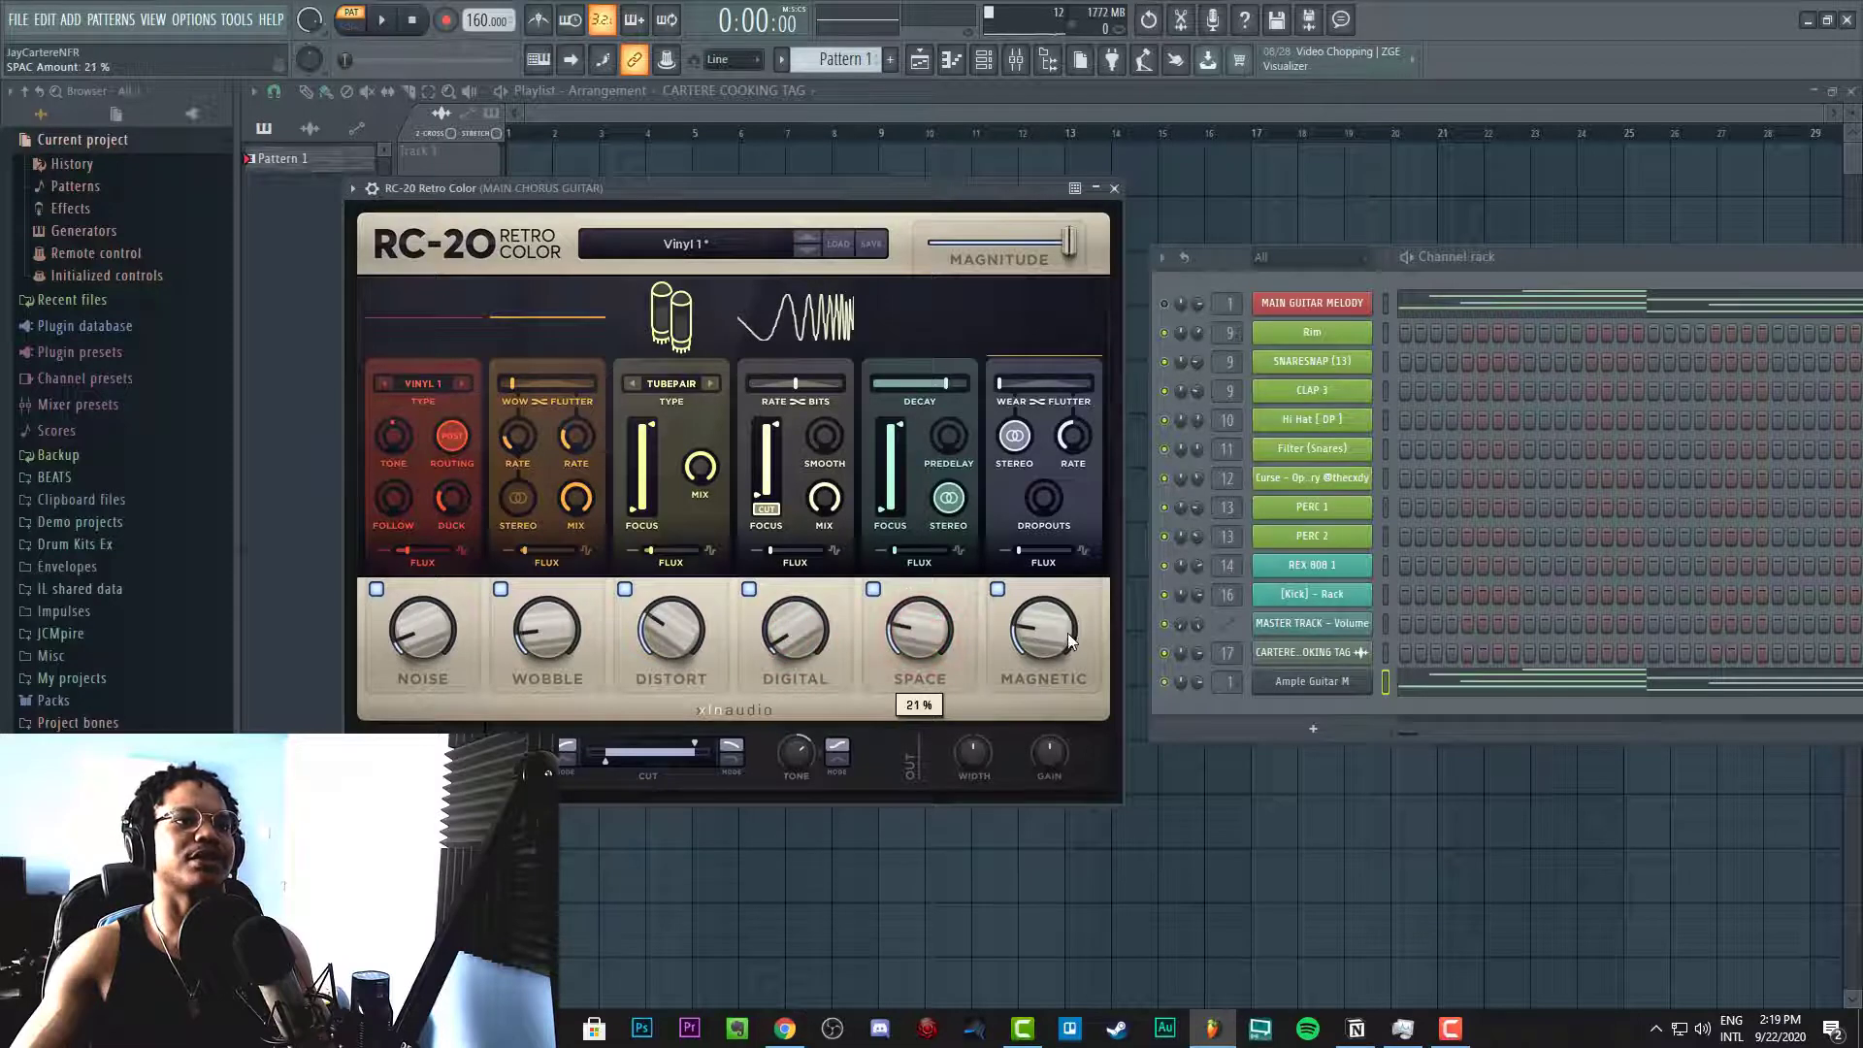
drag(1067, 633, 1059, 677)
key(space)
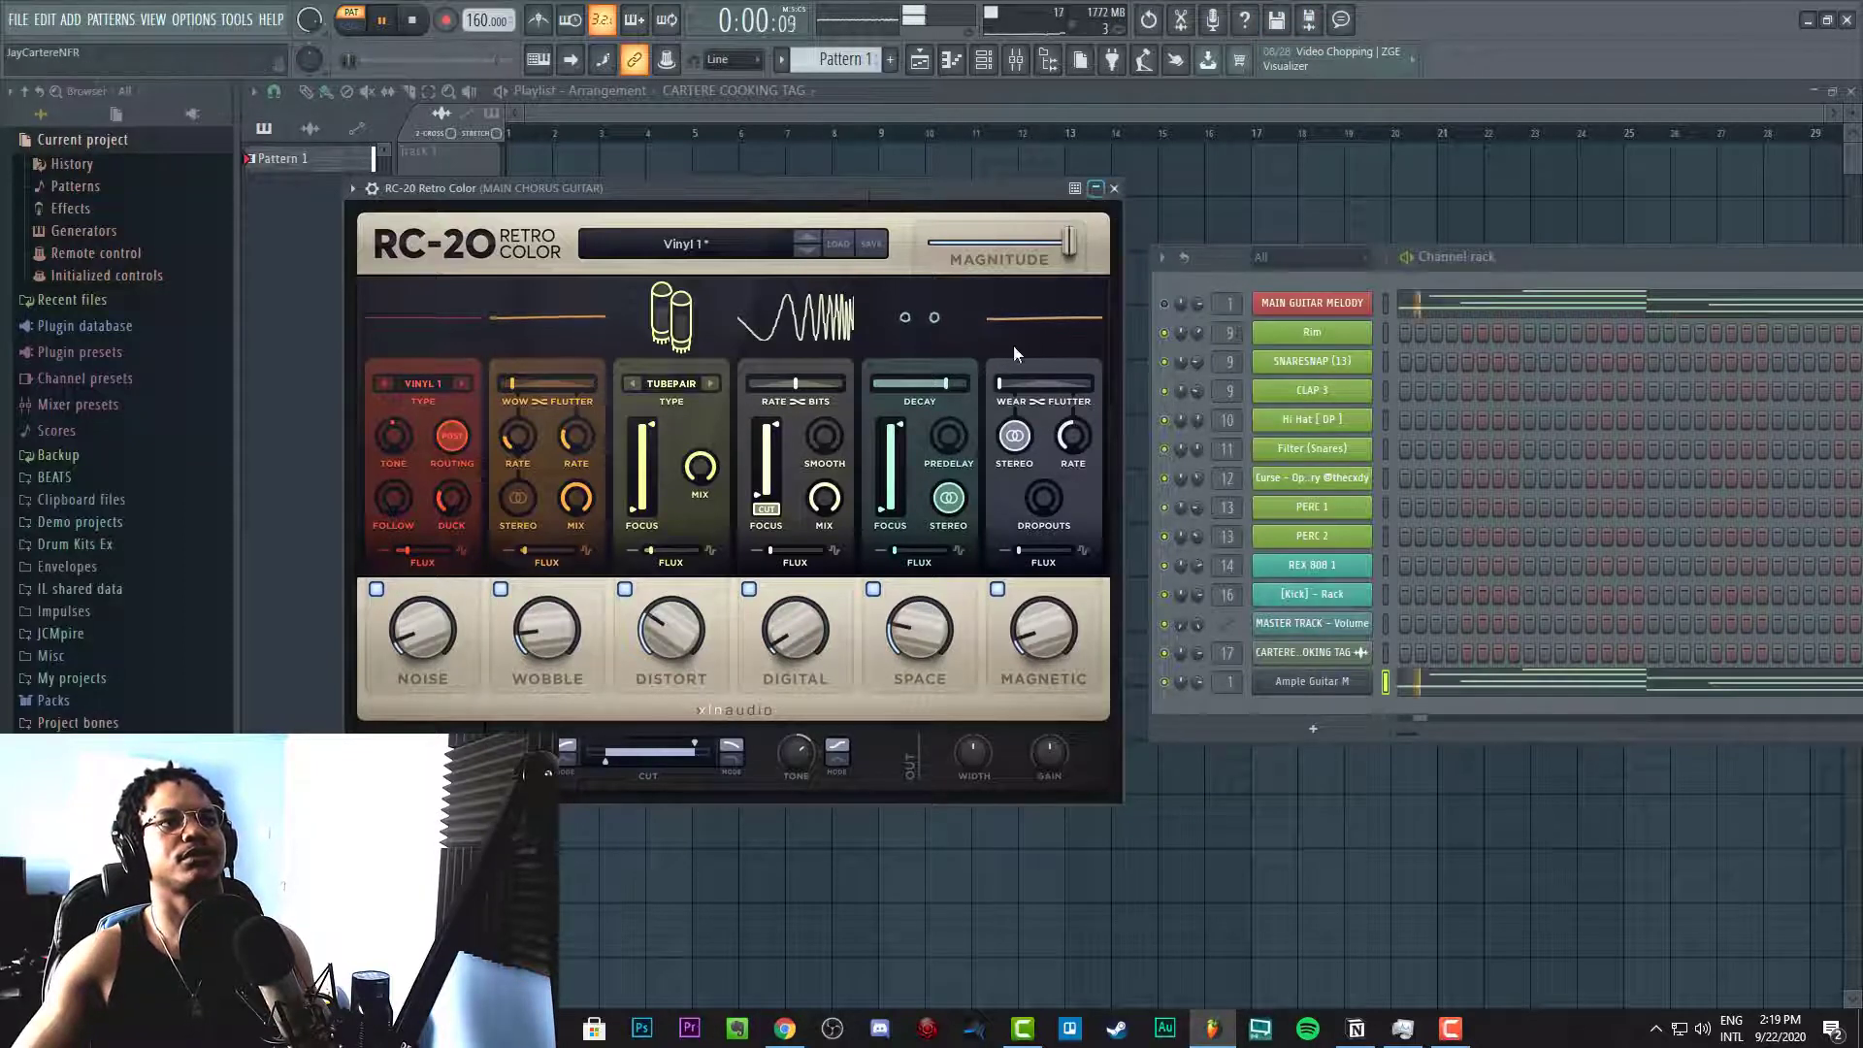
Set RC-20's Distort to 15% and Magnetic to 8%, fine-tune Wobble, and close the plugin with playback stopped
drag(665, 626, 642, 650)
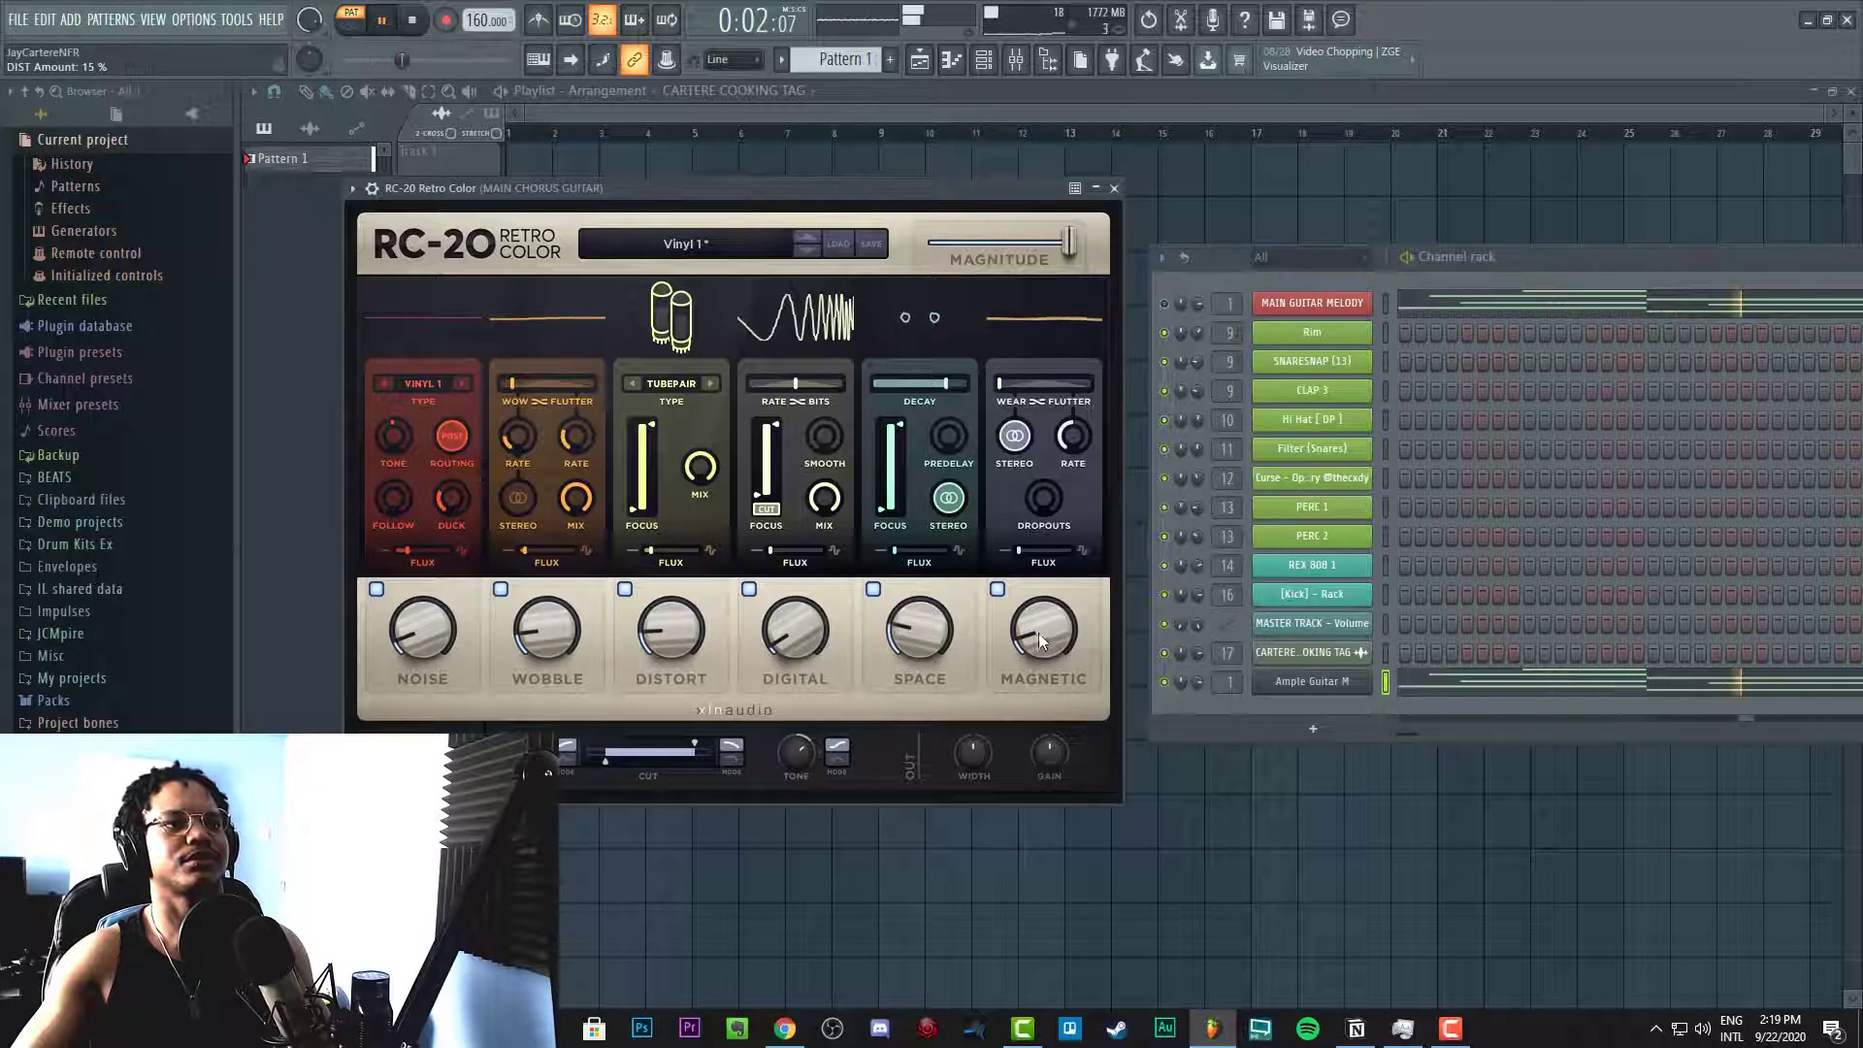
drag(1046, 647, 1046, 649)
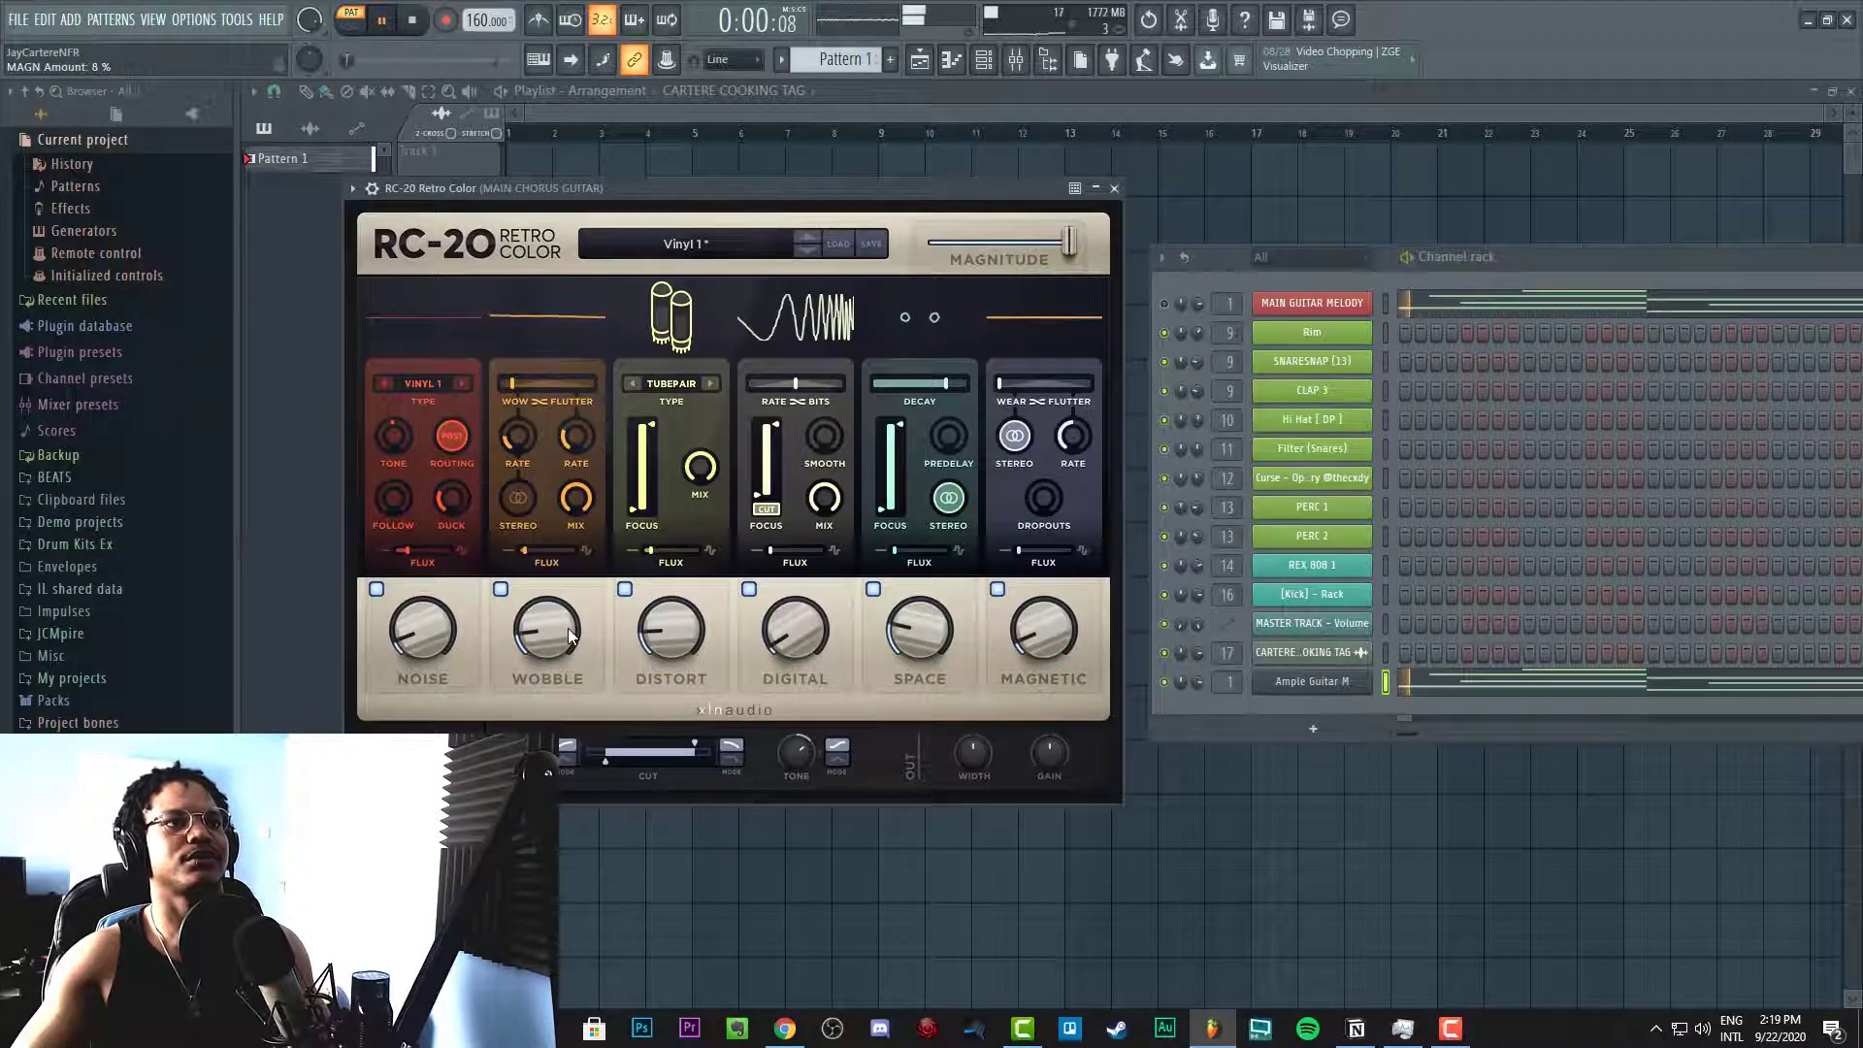
drag(569, 636, 558, 641)
click(1113, 187)
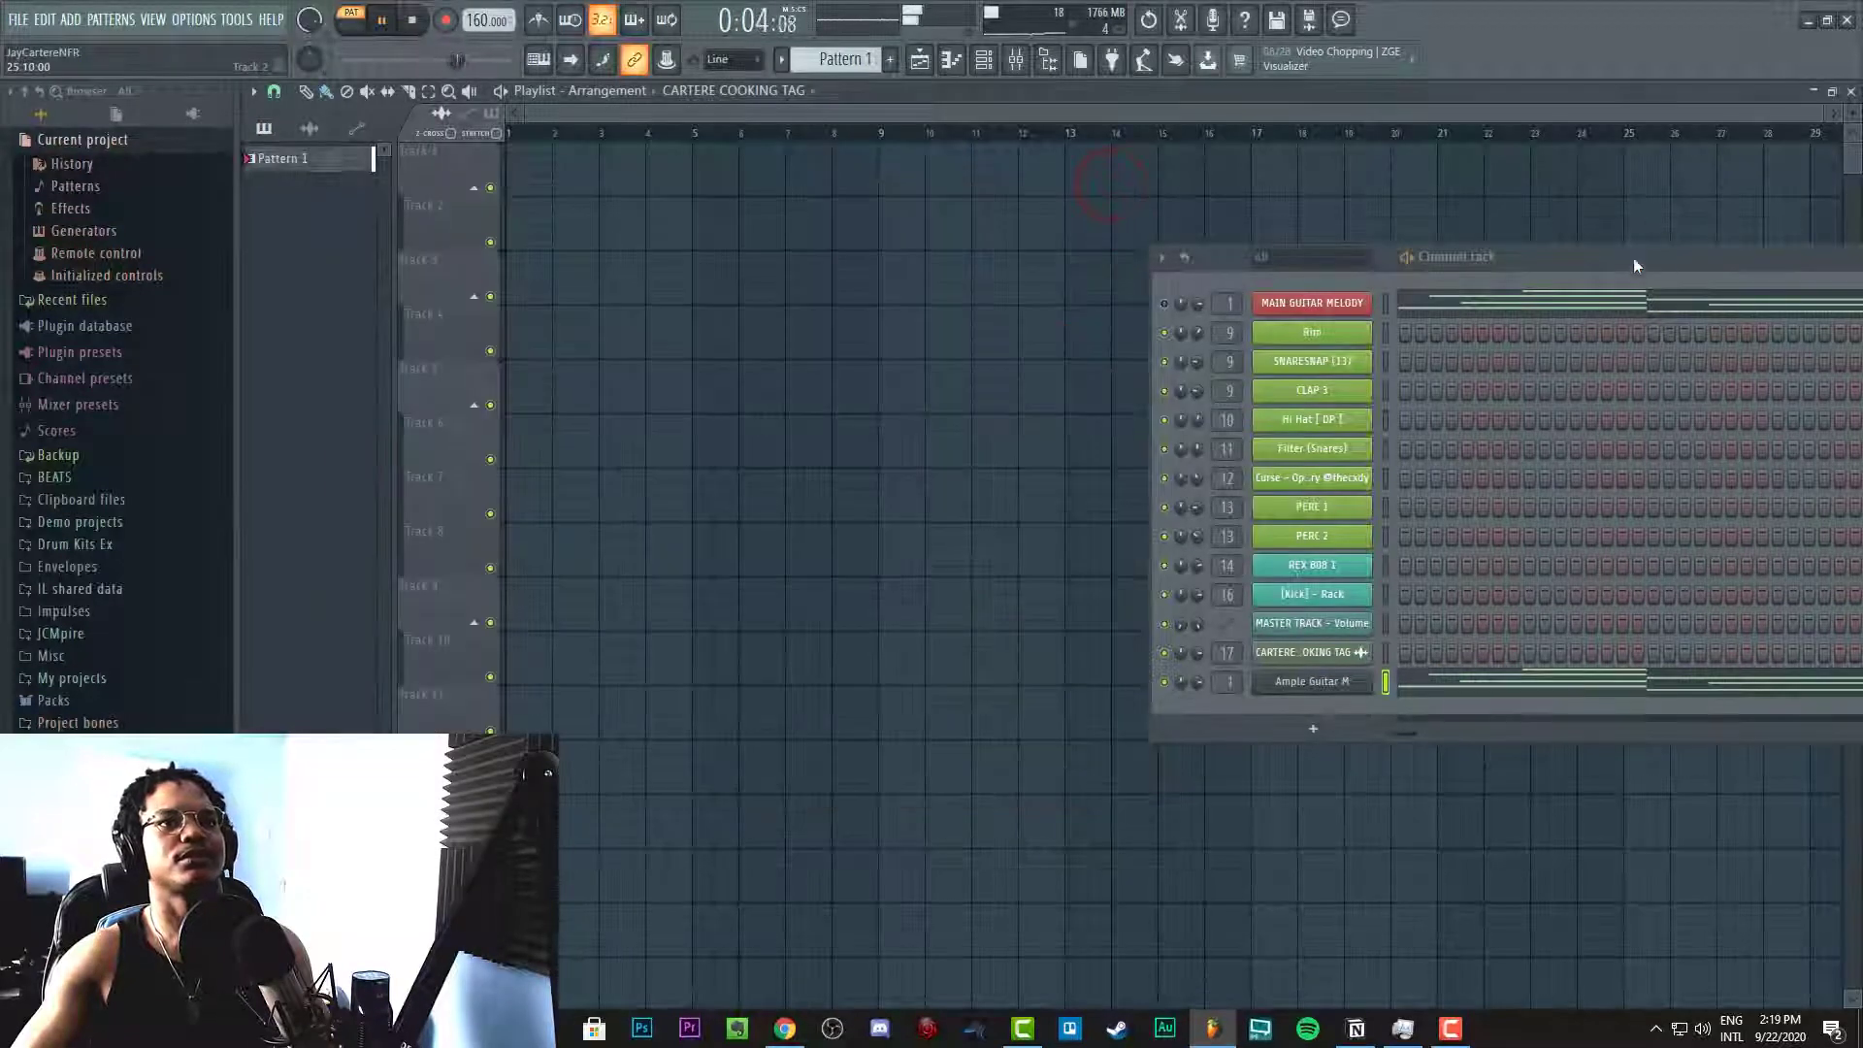
drag(1633, 258, 1160, 249)
key(space)
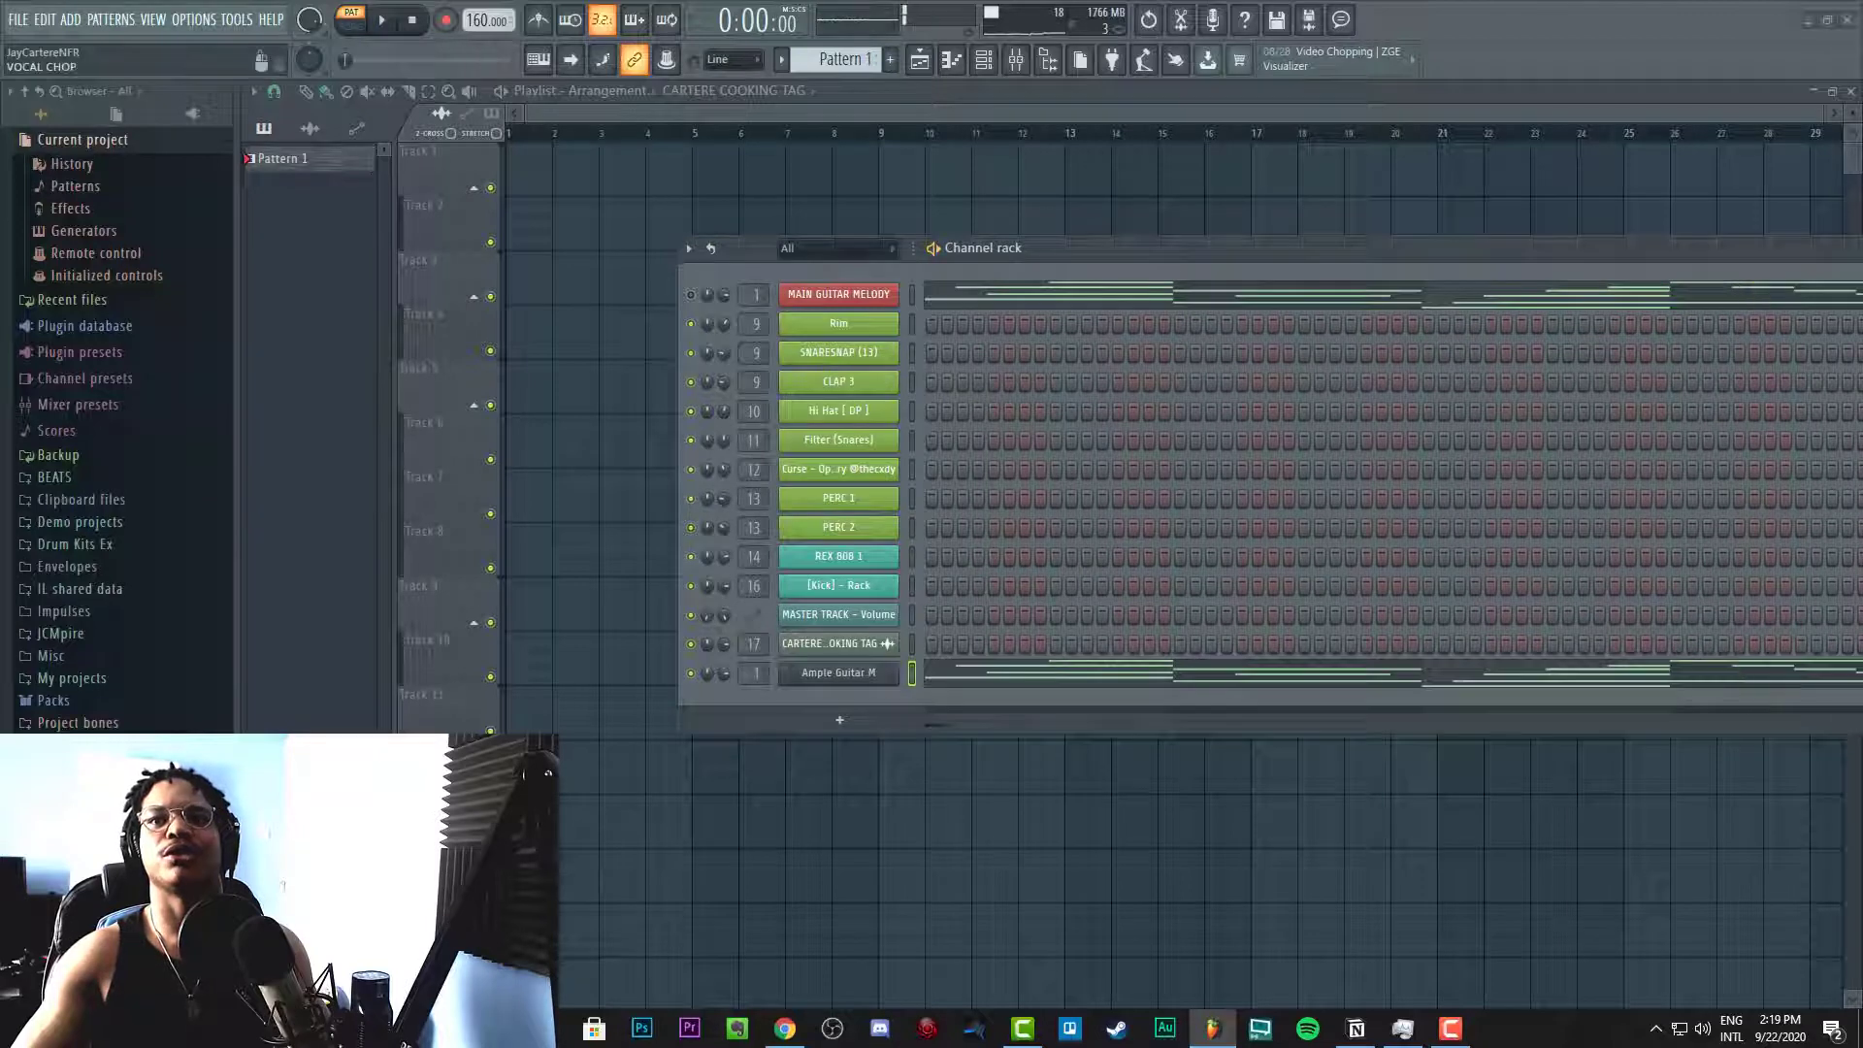
Open Fruity Parametric EQ 2 on the MAIN CHORUS GUITAR mixer track and clear the channel rack away from it
key(F9)
drag(1213, 141, 1708, 376)
click(1861, 206)
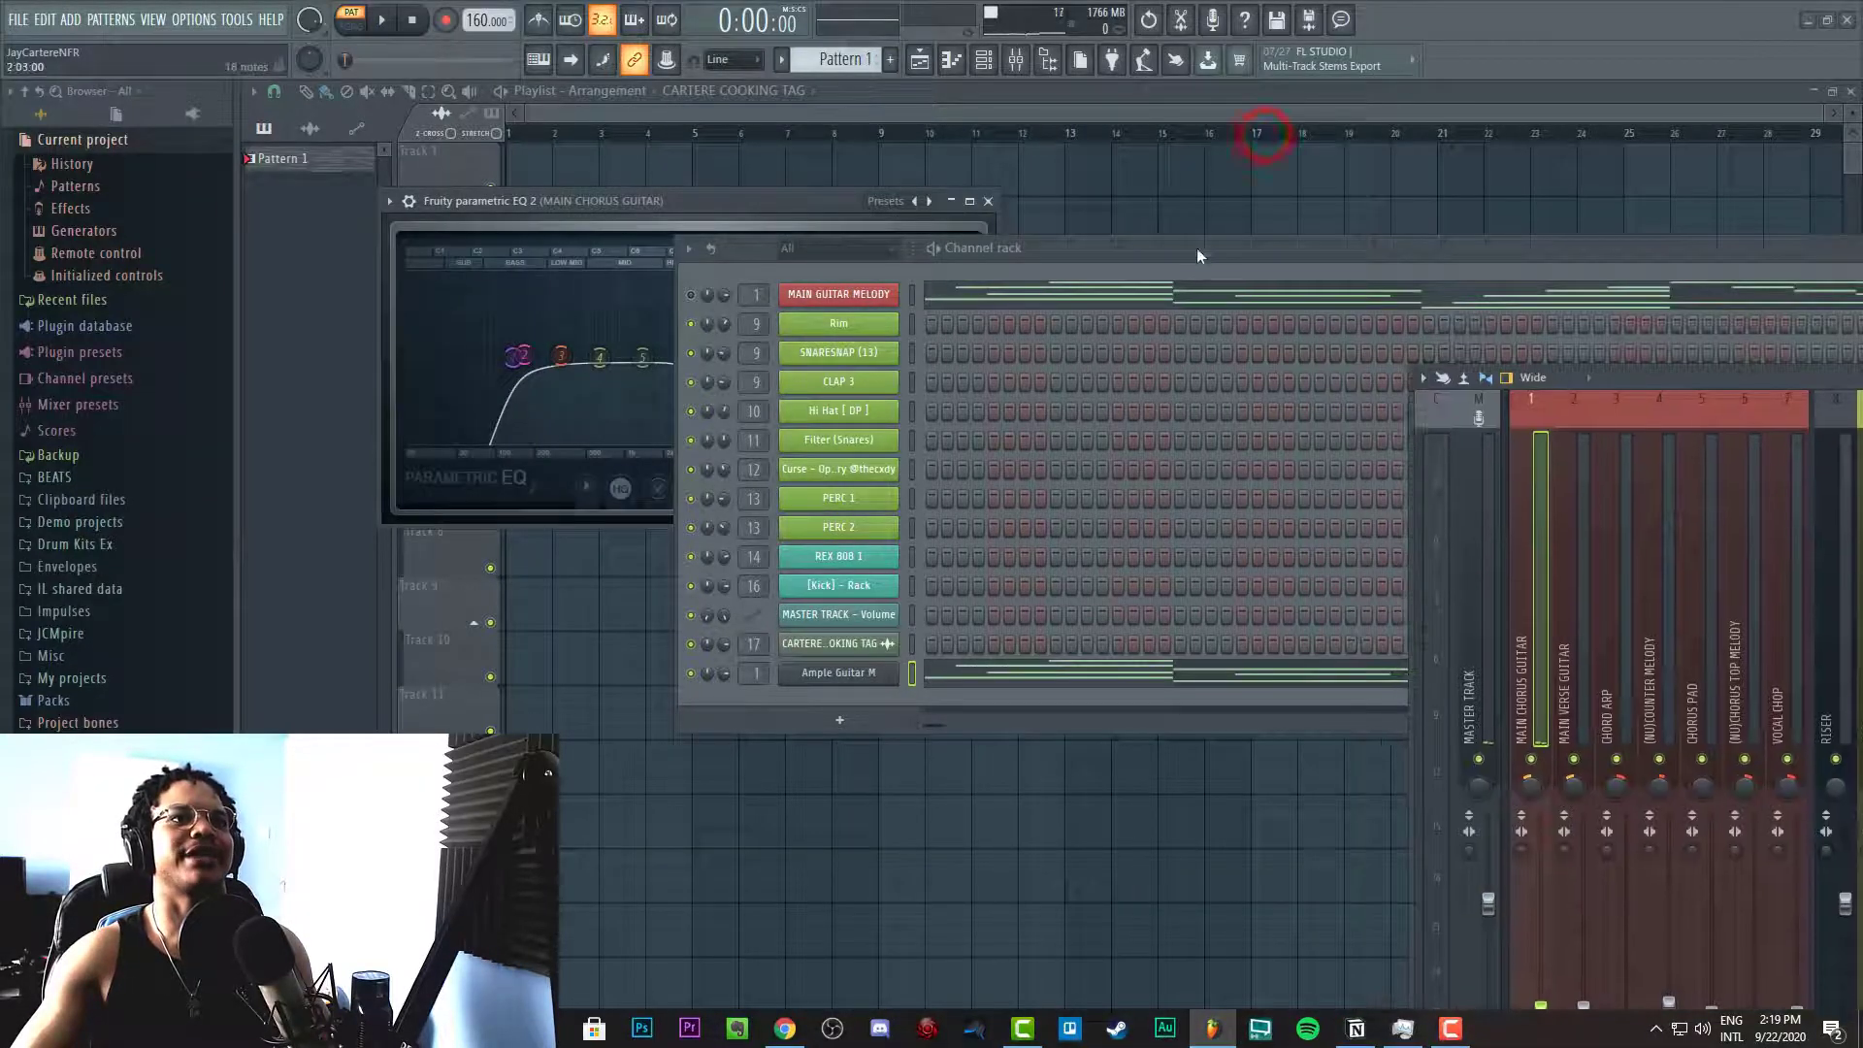
drag(1220, 243, 1862, 244)
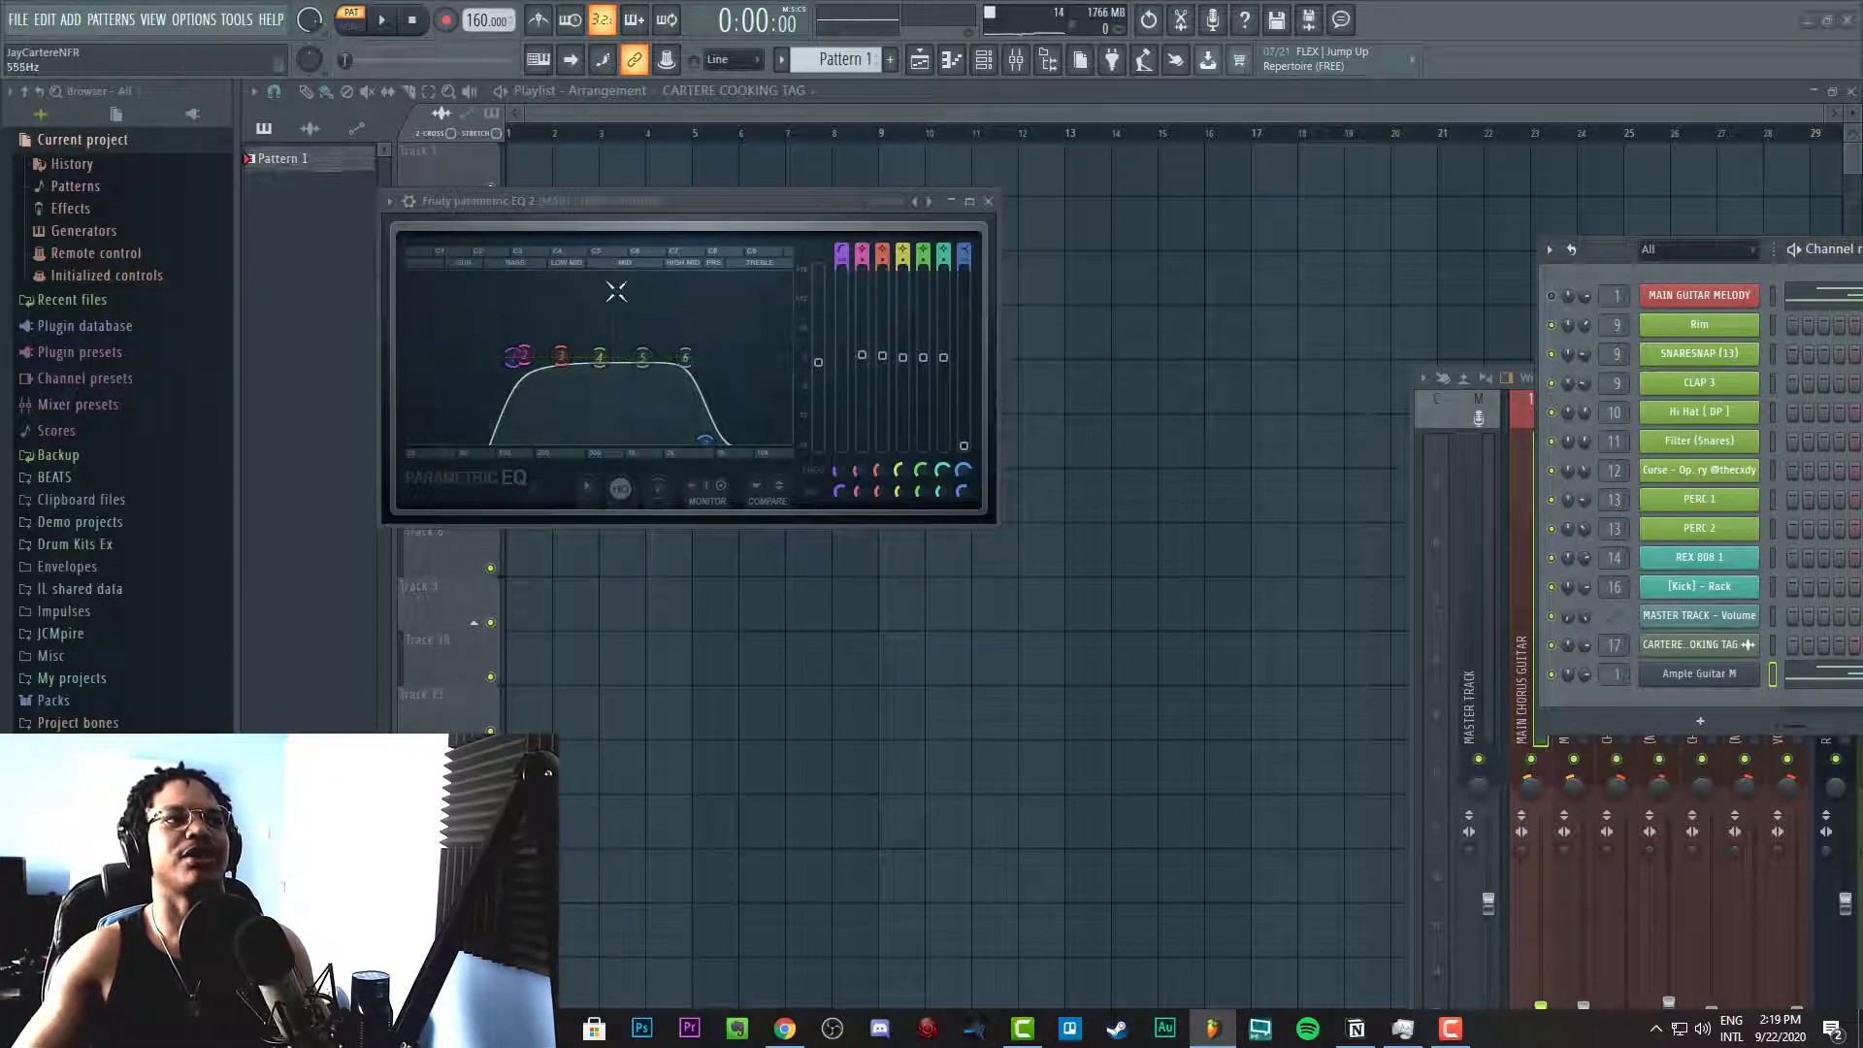
drag(681, 200, 713, 196)
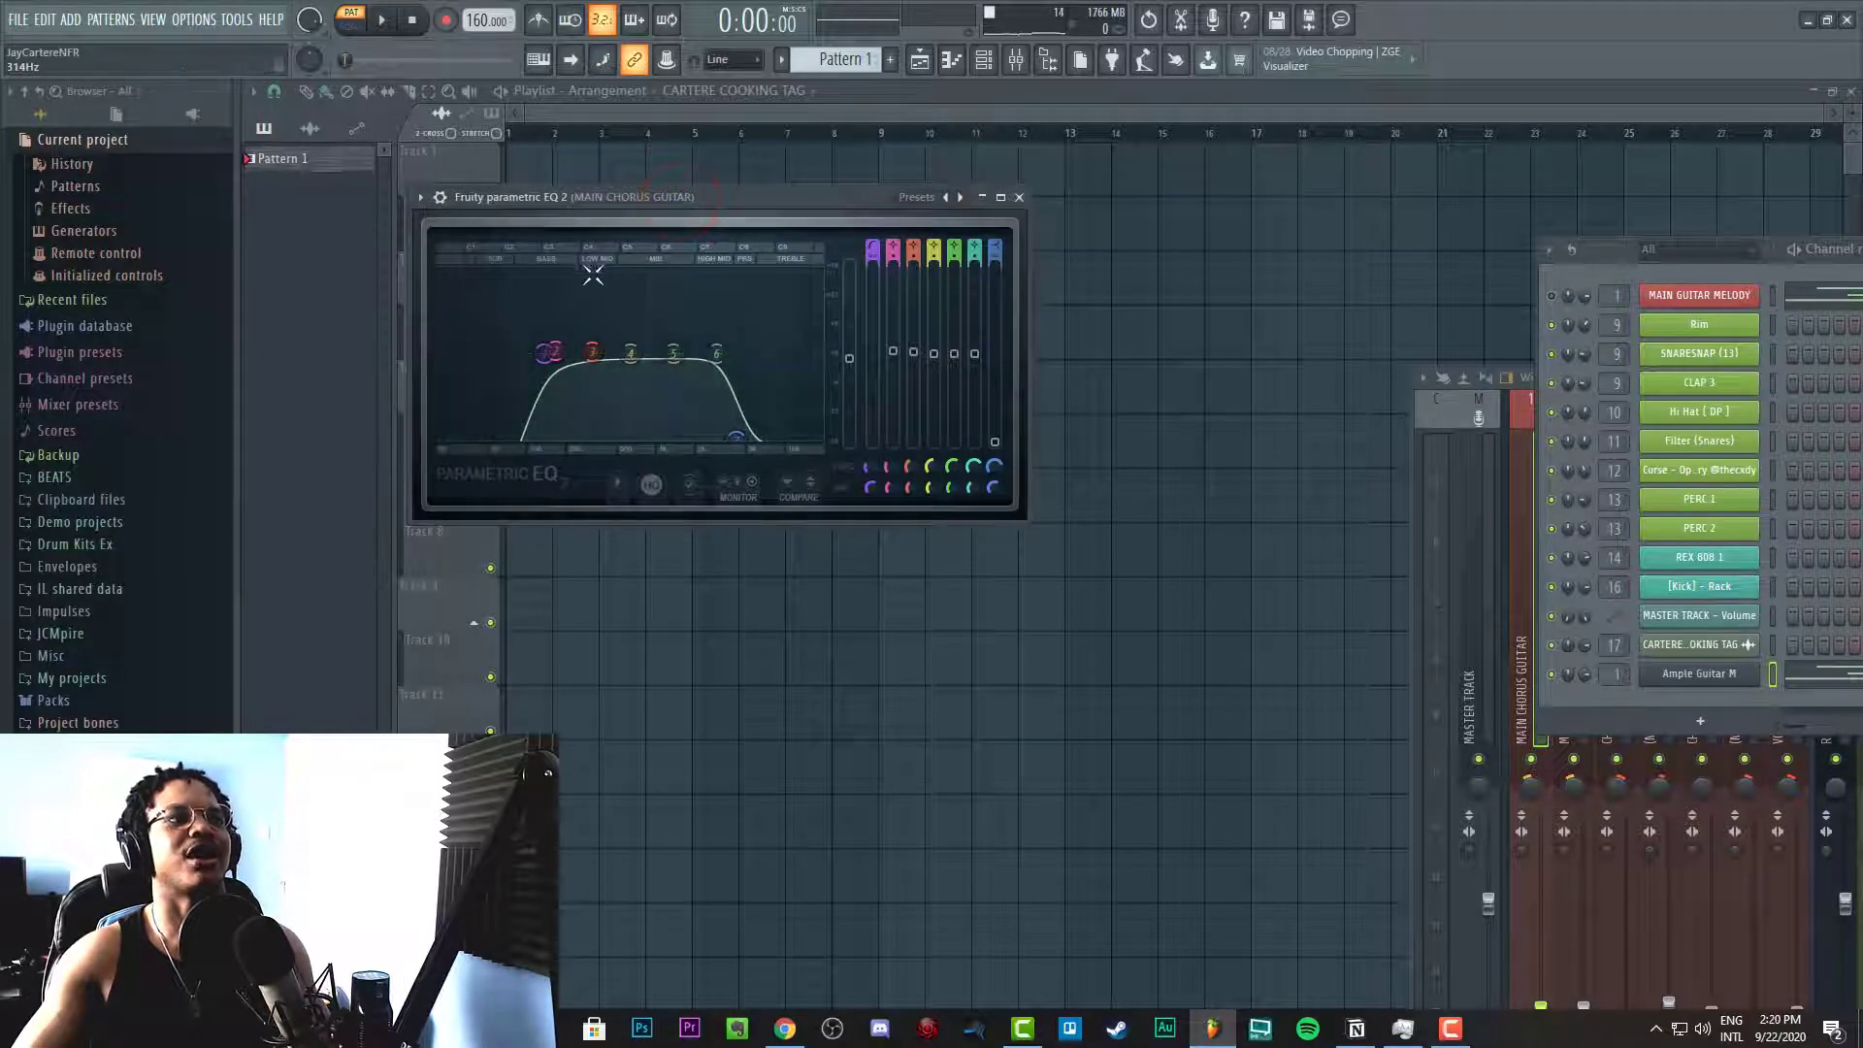
Narrow EQ band 5, boost it to 16.6 dB, and tune it to 1419 Hz while the guitar melody plays
key(space)
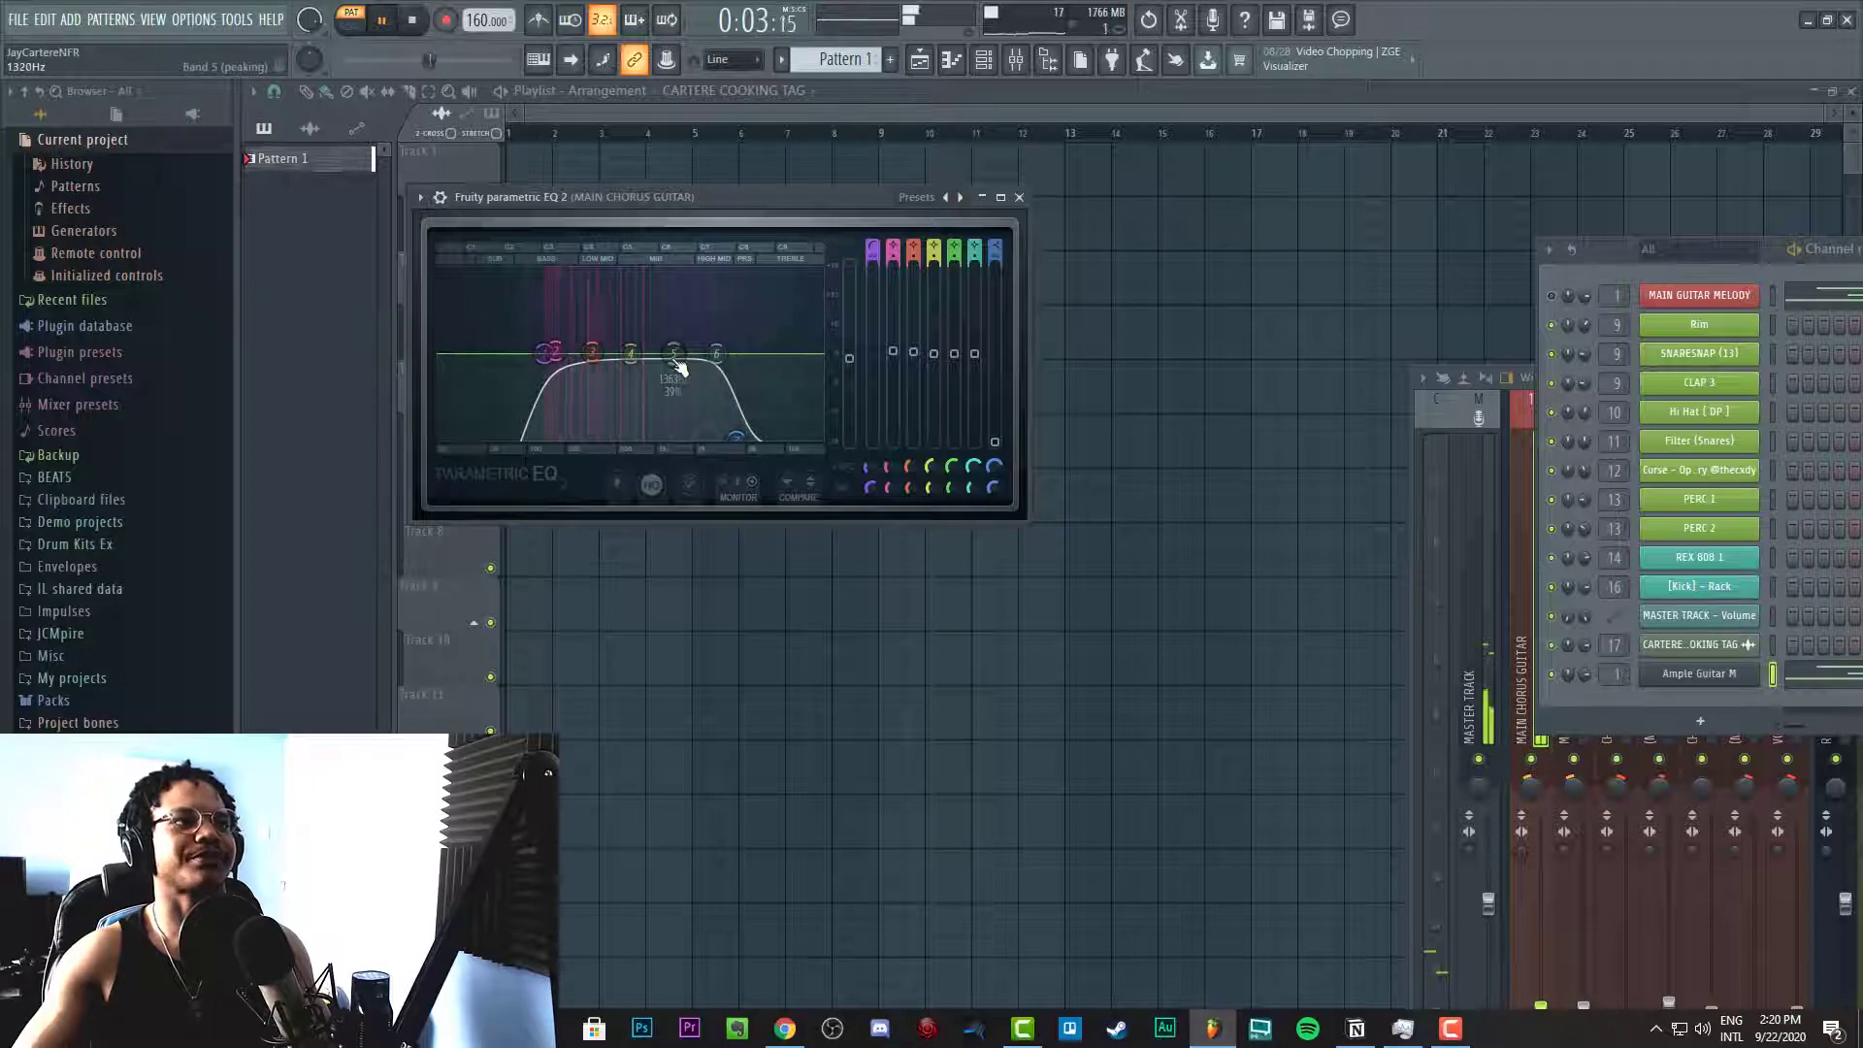
scroll(679, 365, up, 5)
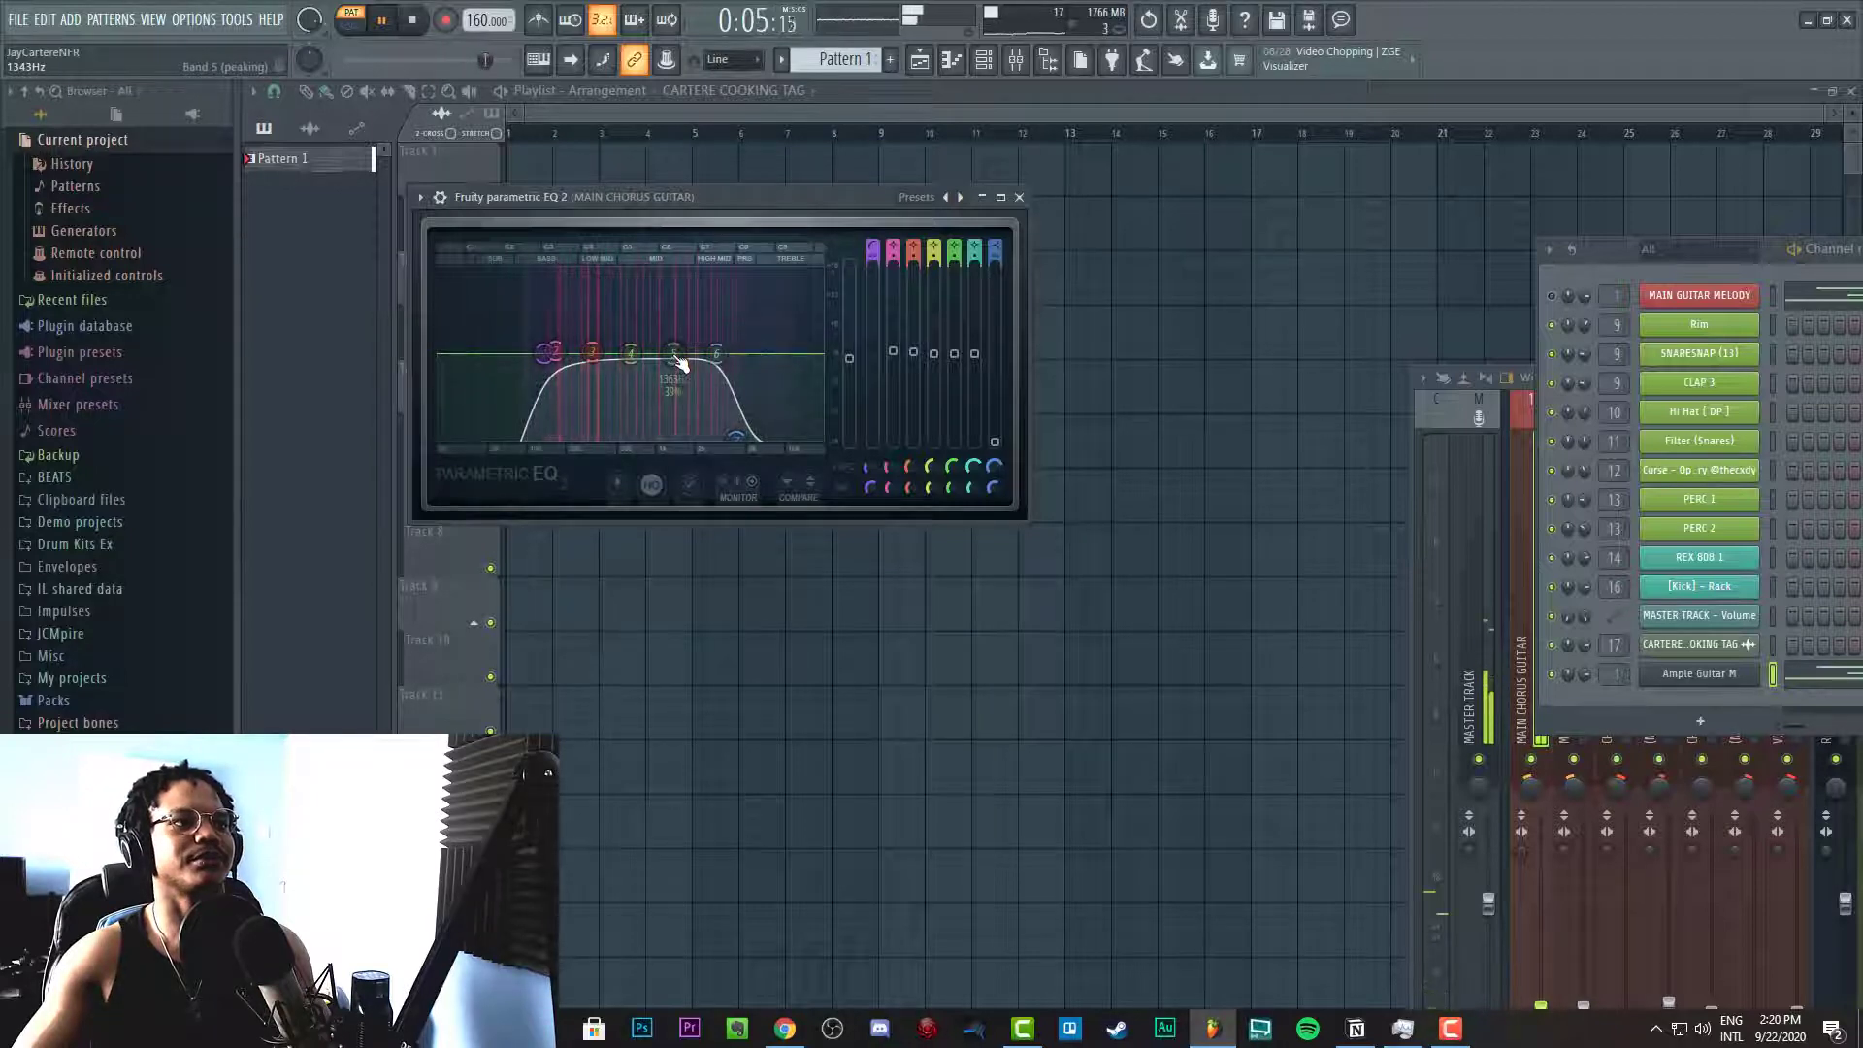
drag(679, 365, 674, 280)
key(space)
drag(954, 279, 954, 388)
drag(676, 388, 677, 276)
key(space)
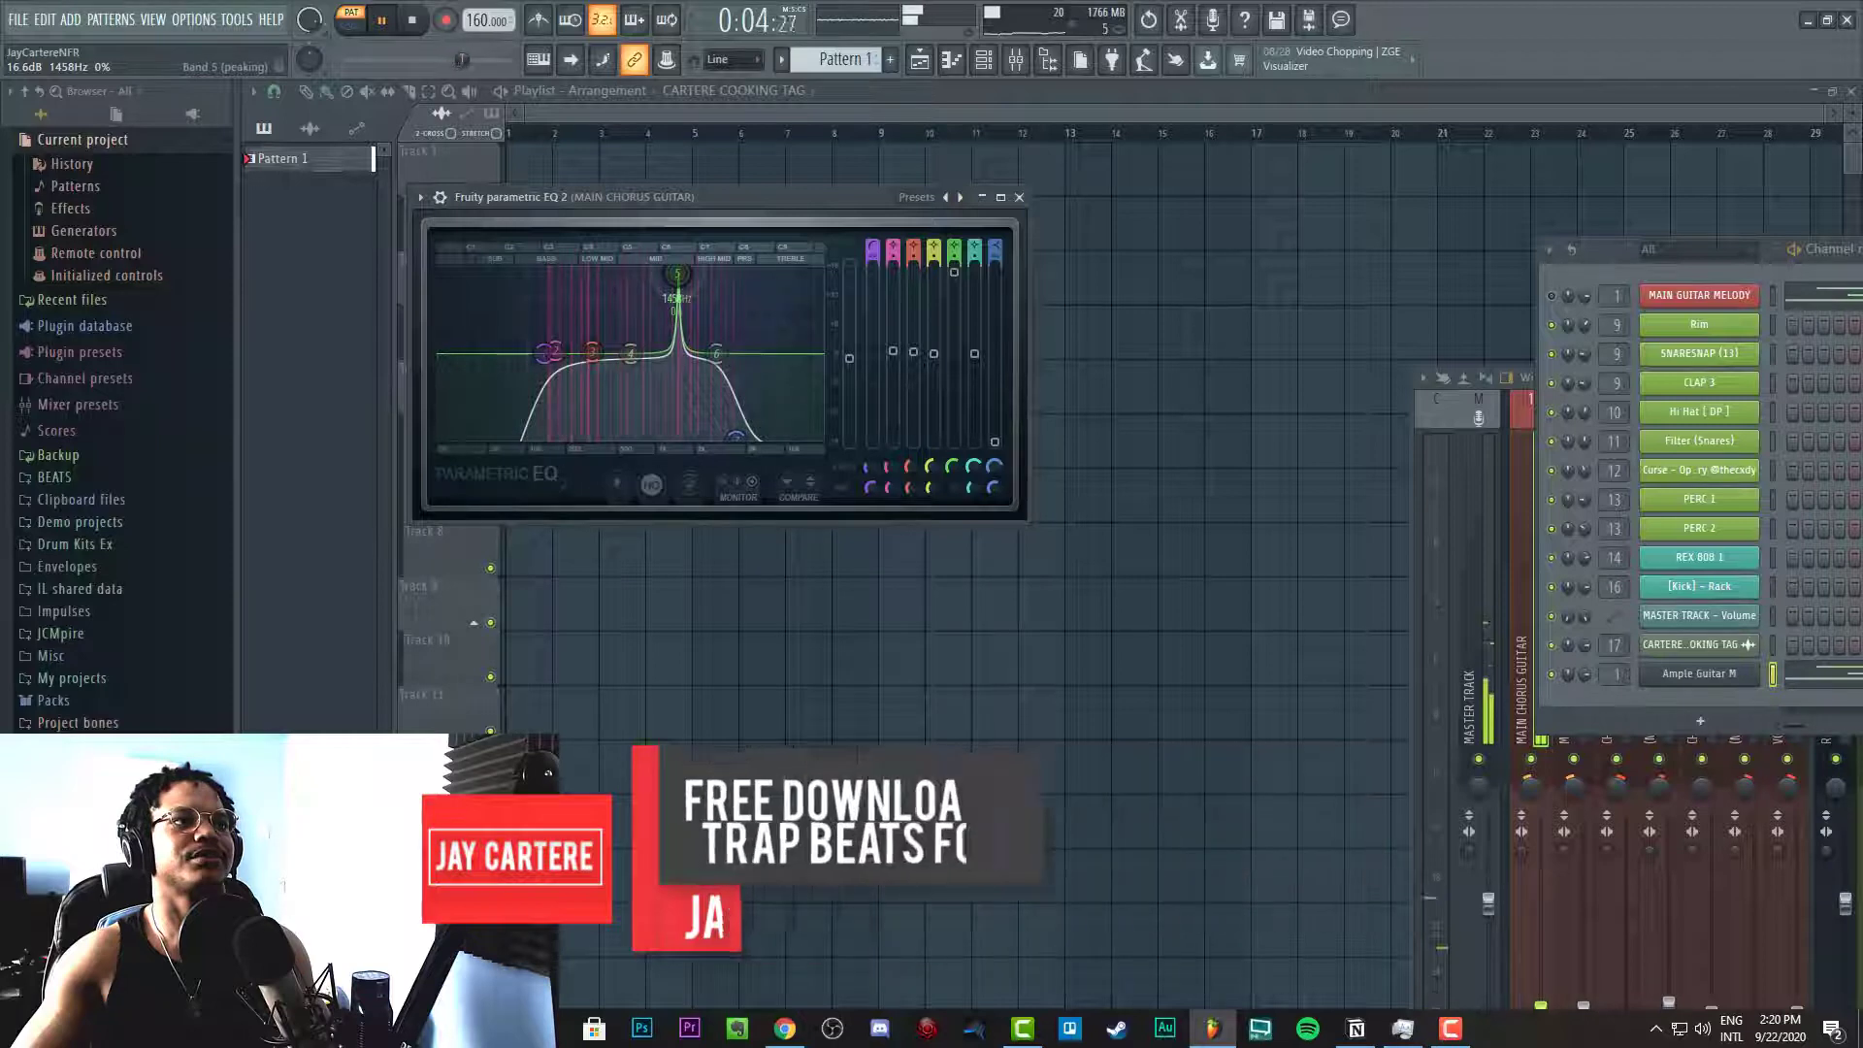
drag(677, 275, 675, 275)
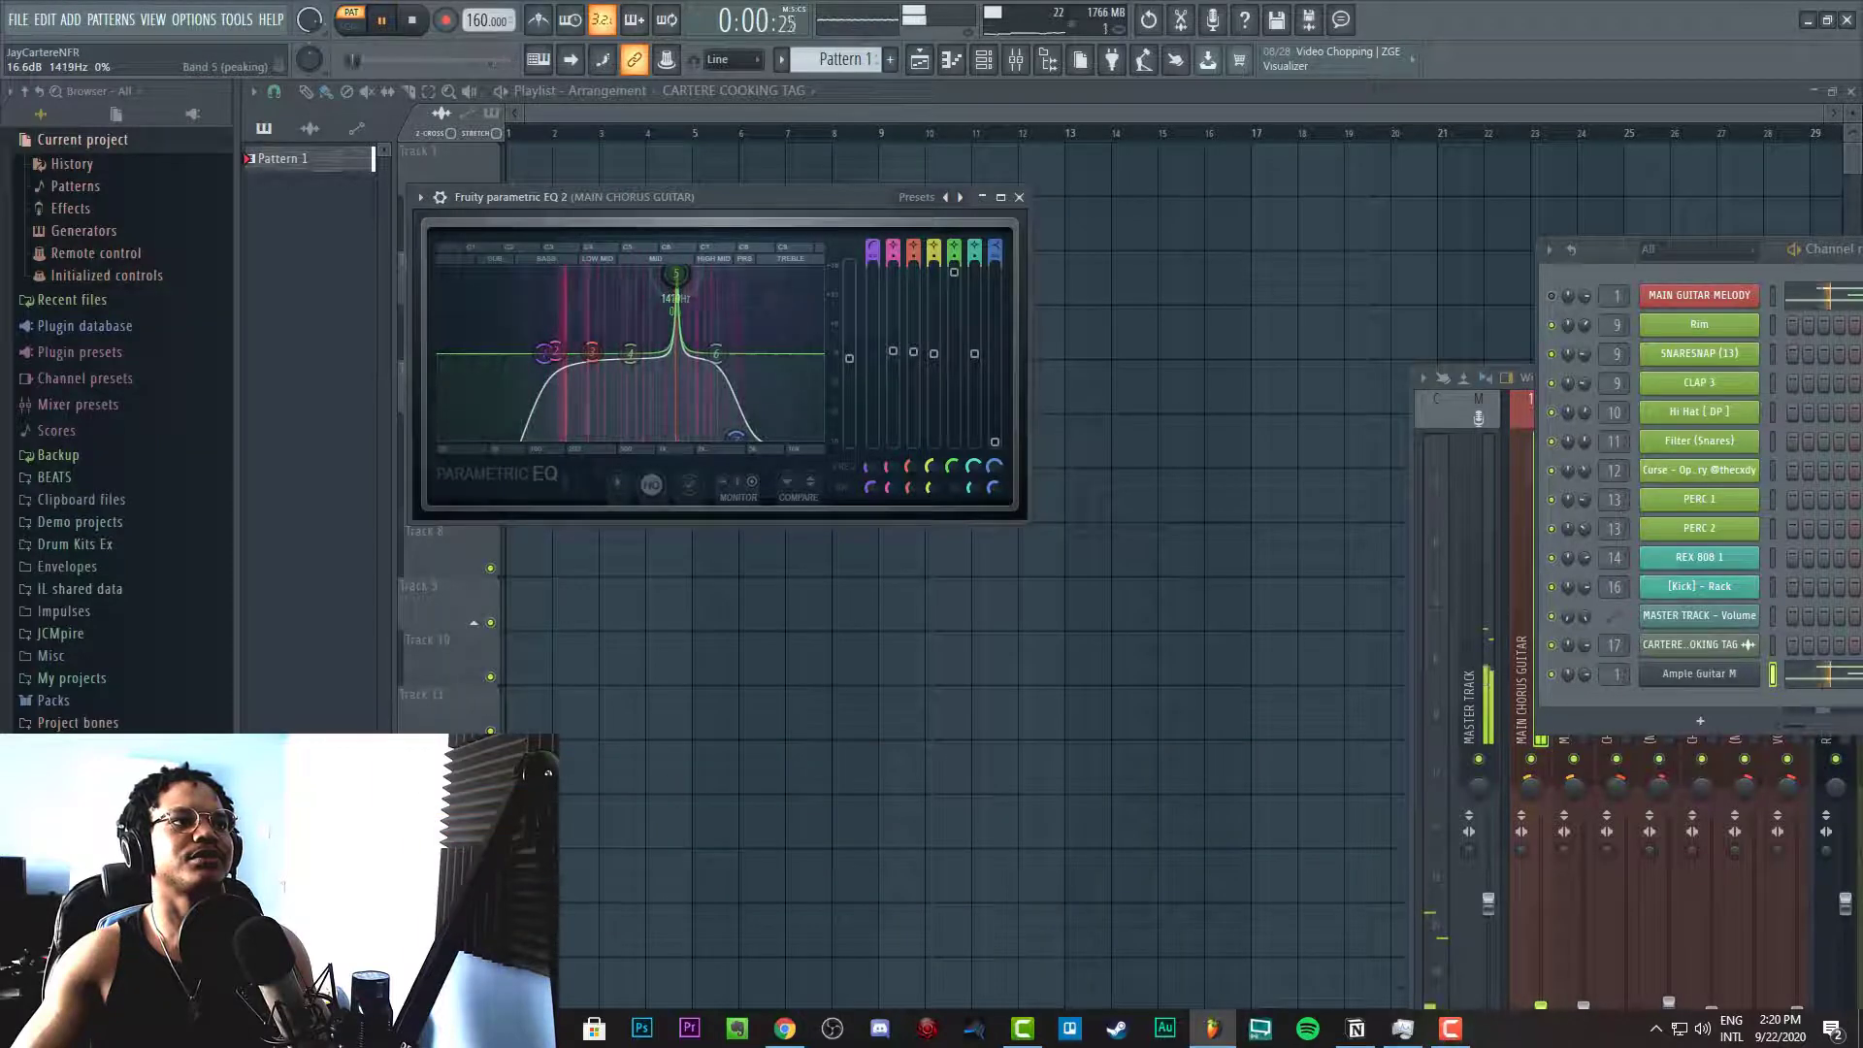
Turn the boosted band 5 into a narrow cut, check it in playback, and close the equalizer
key(space)
drag(958, 275, 955, 391)
key(space)
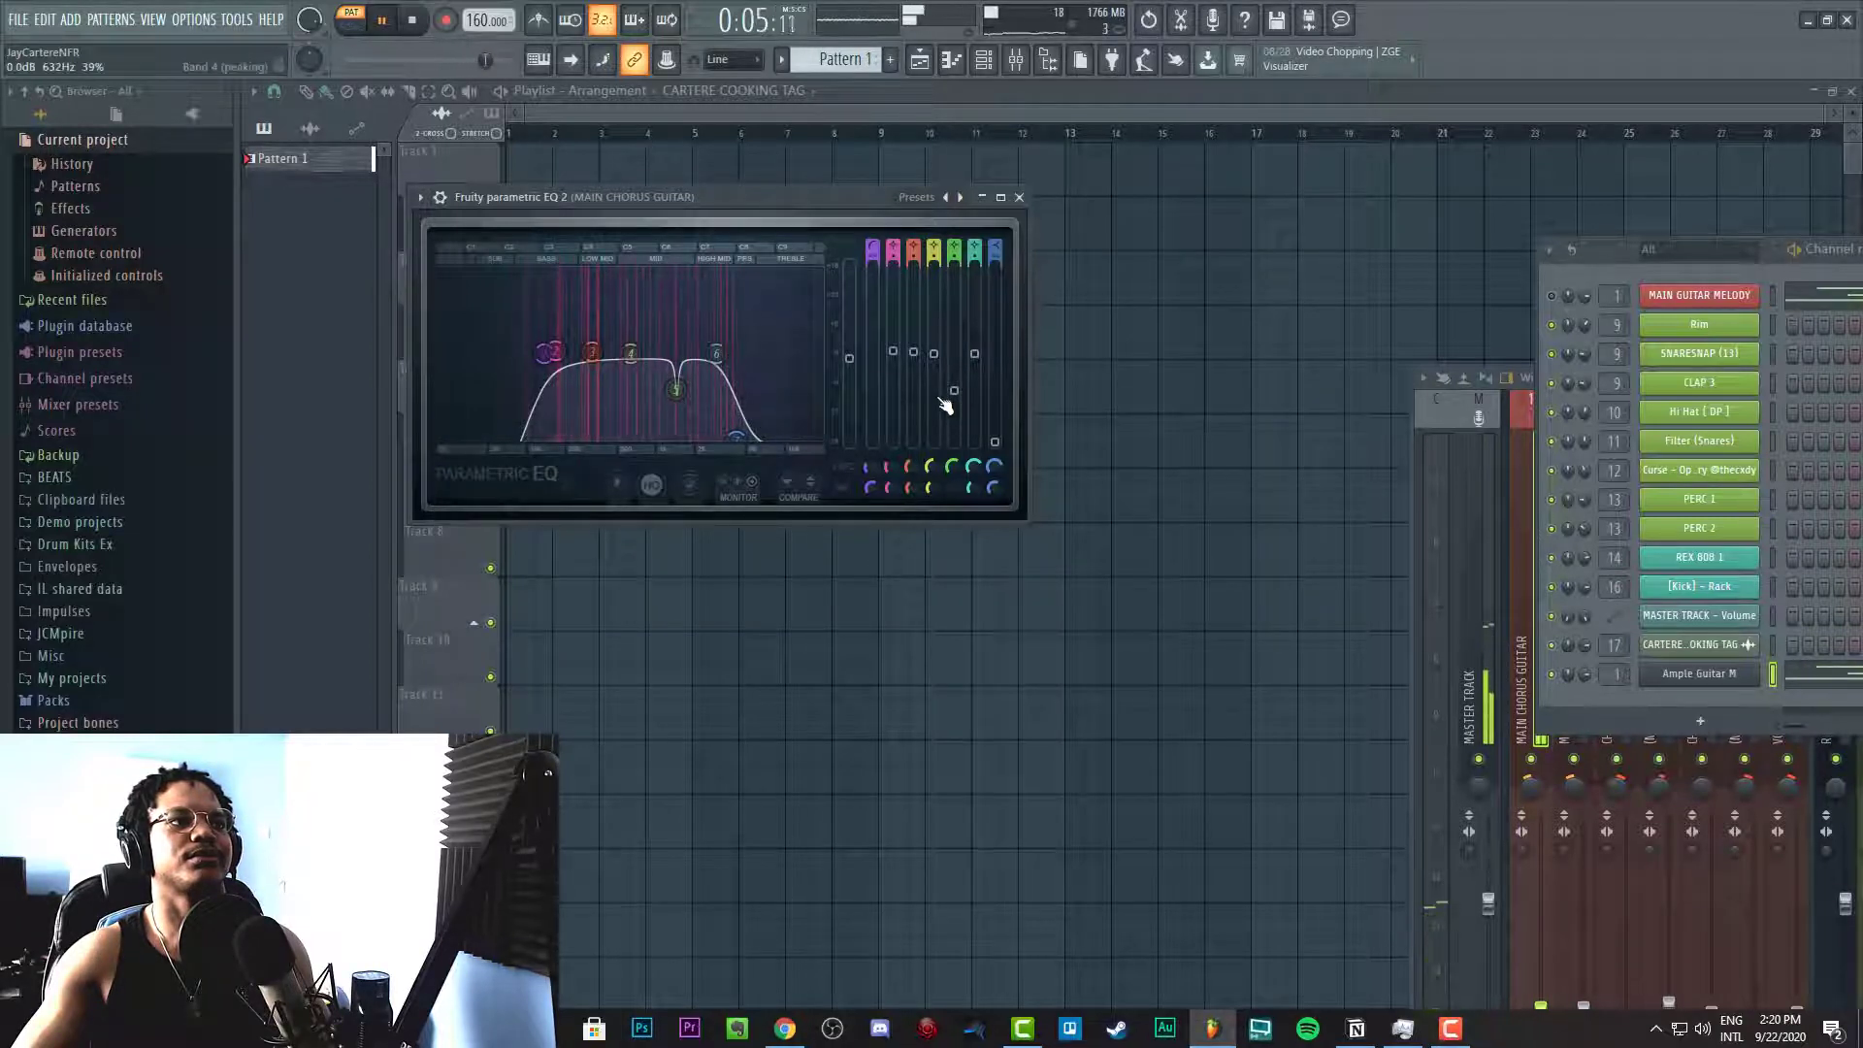
click(1019, 197)
key(space)
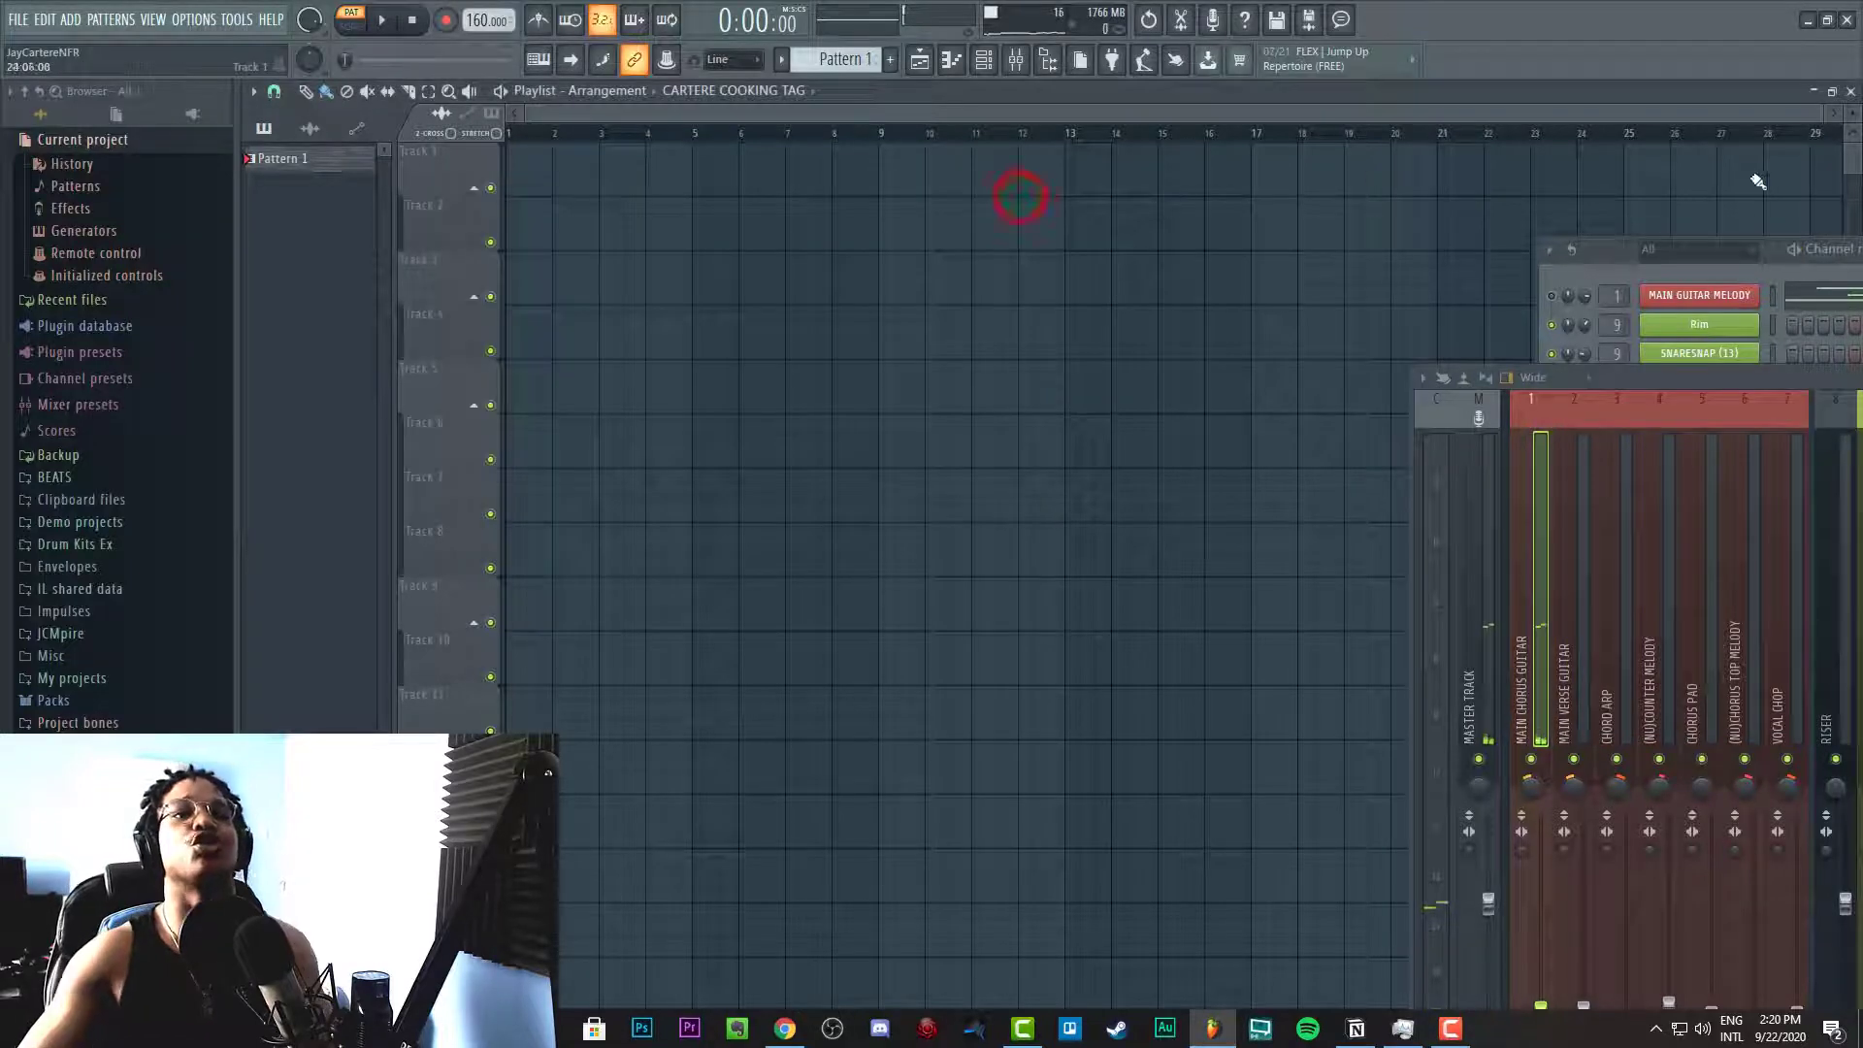
Put the mixer away and place the channel rack below the playlist's first tracks
drag(1862, 250, 1304, 247)
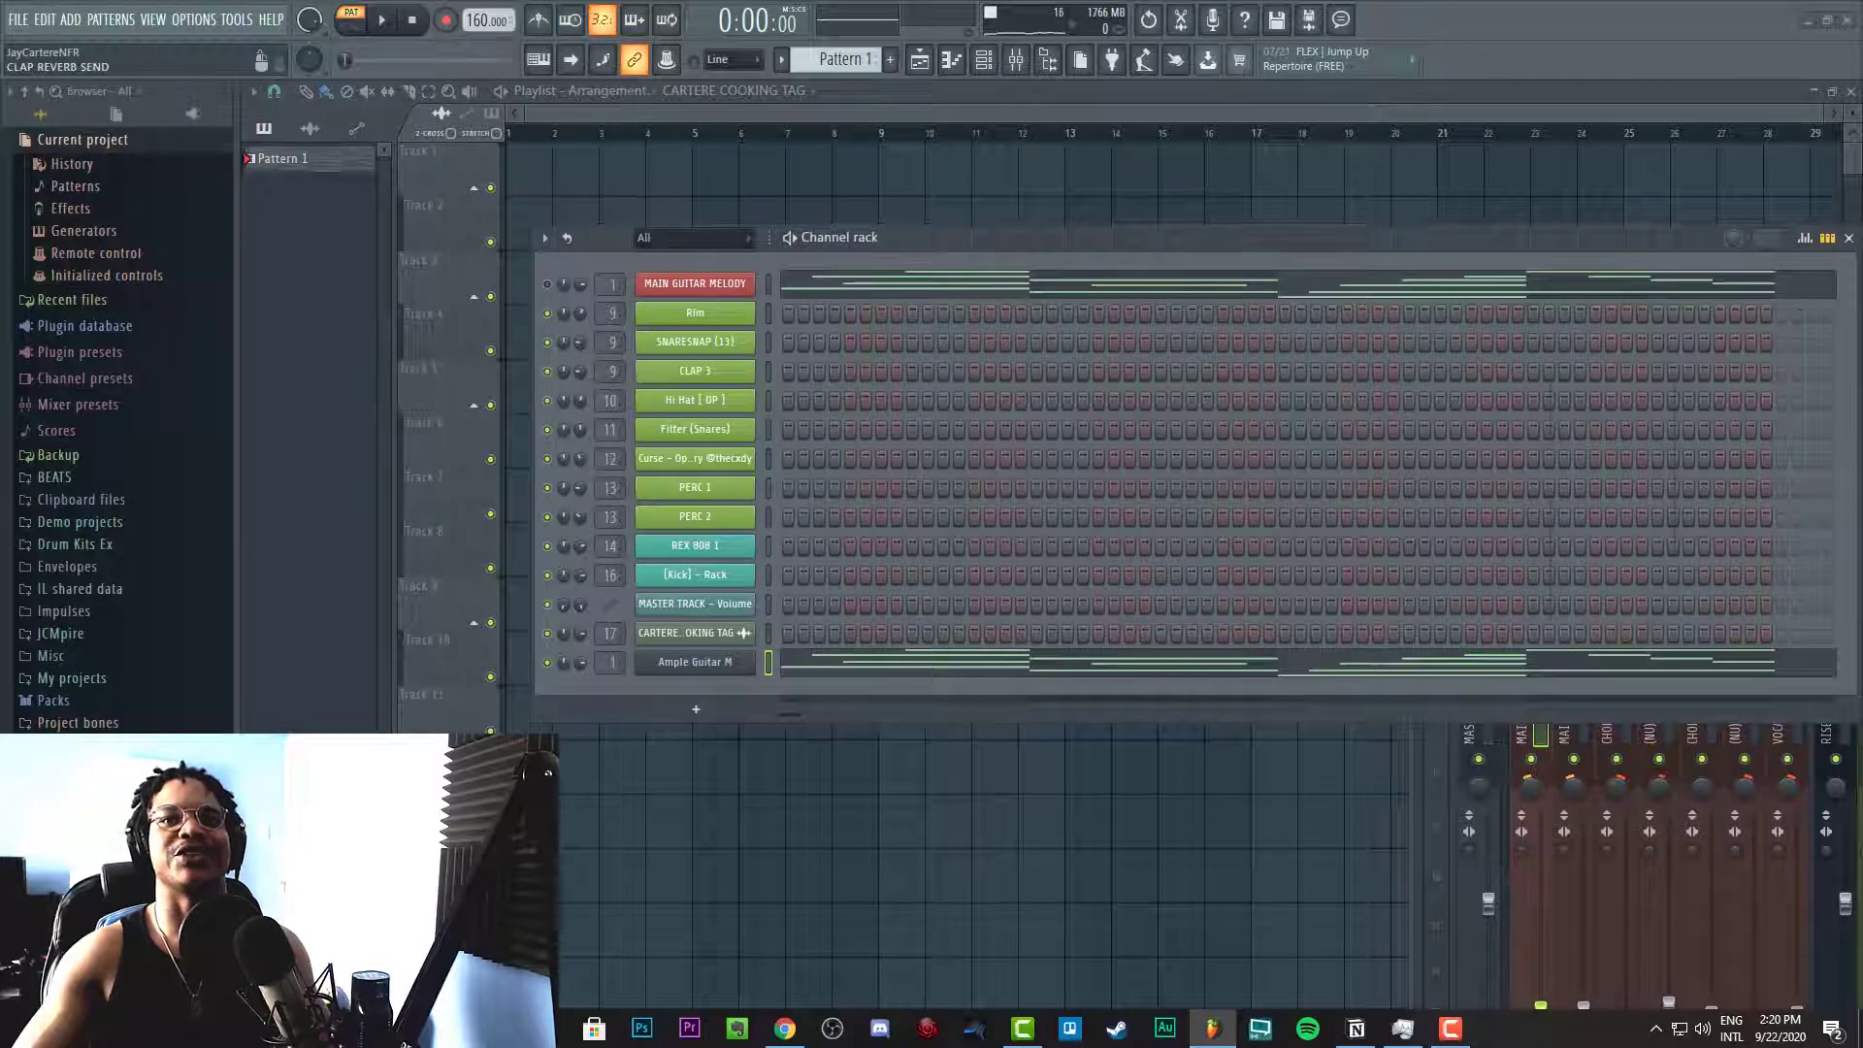
drag(1862, 371, 1862, 12)
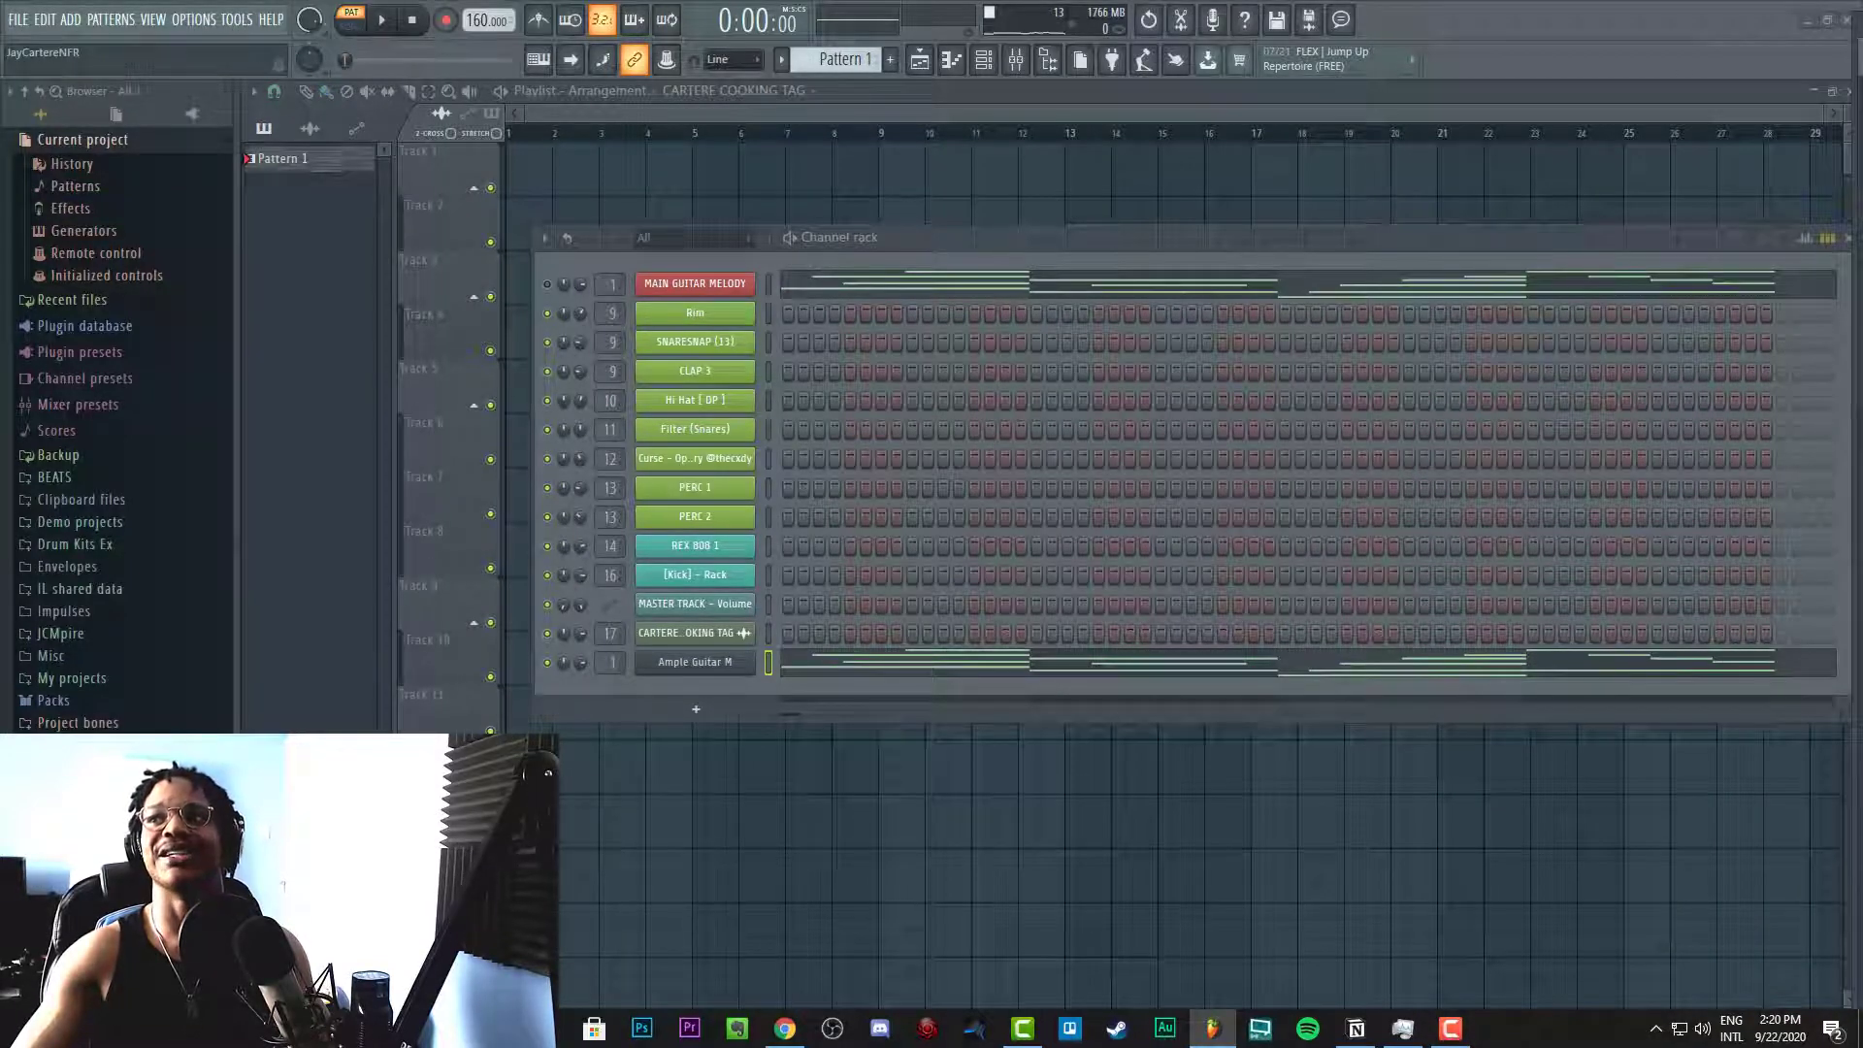
click(1862, 12)
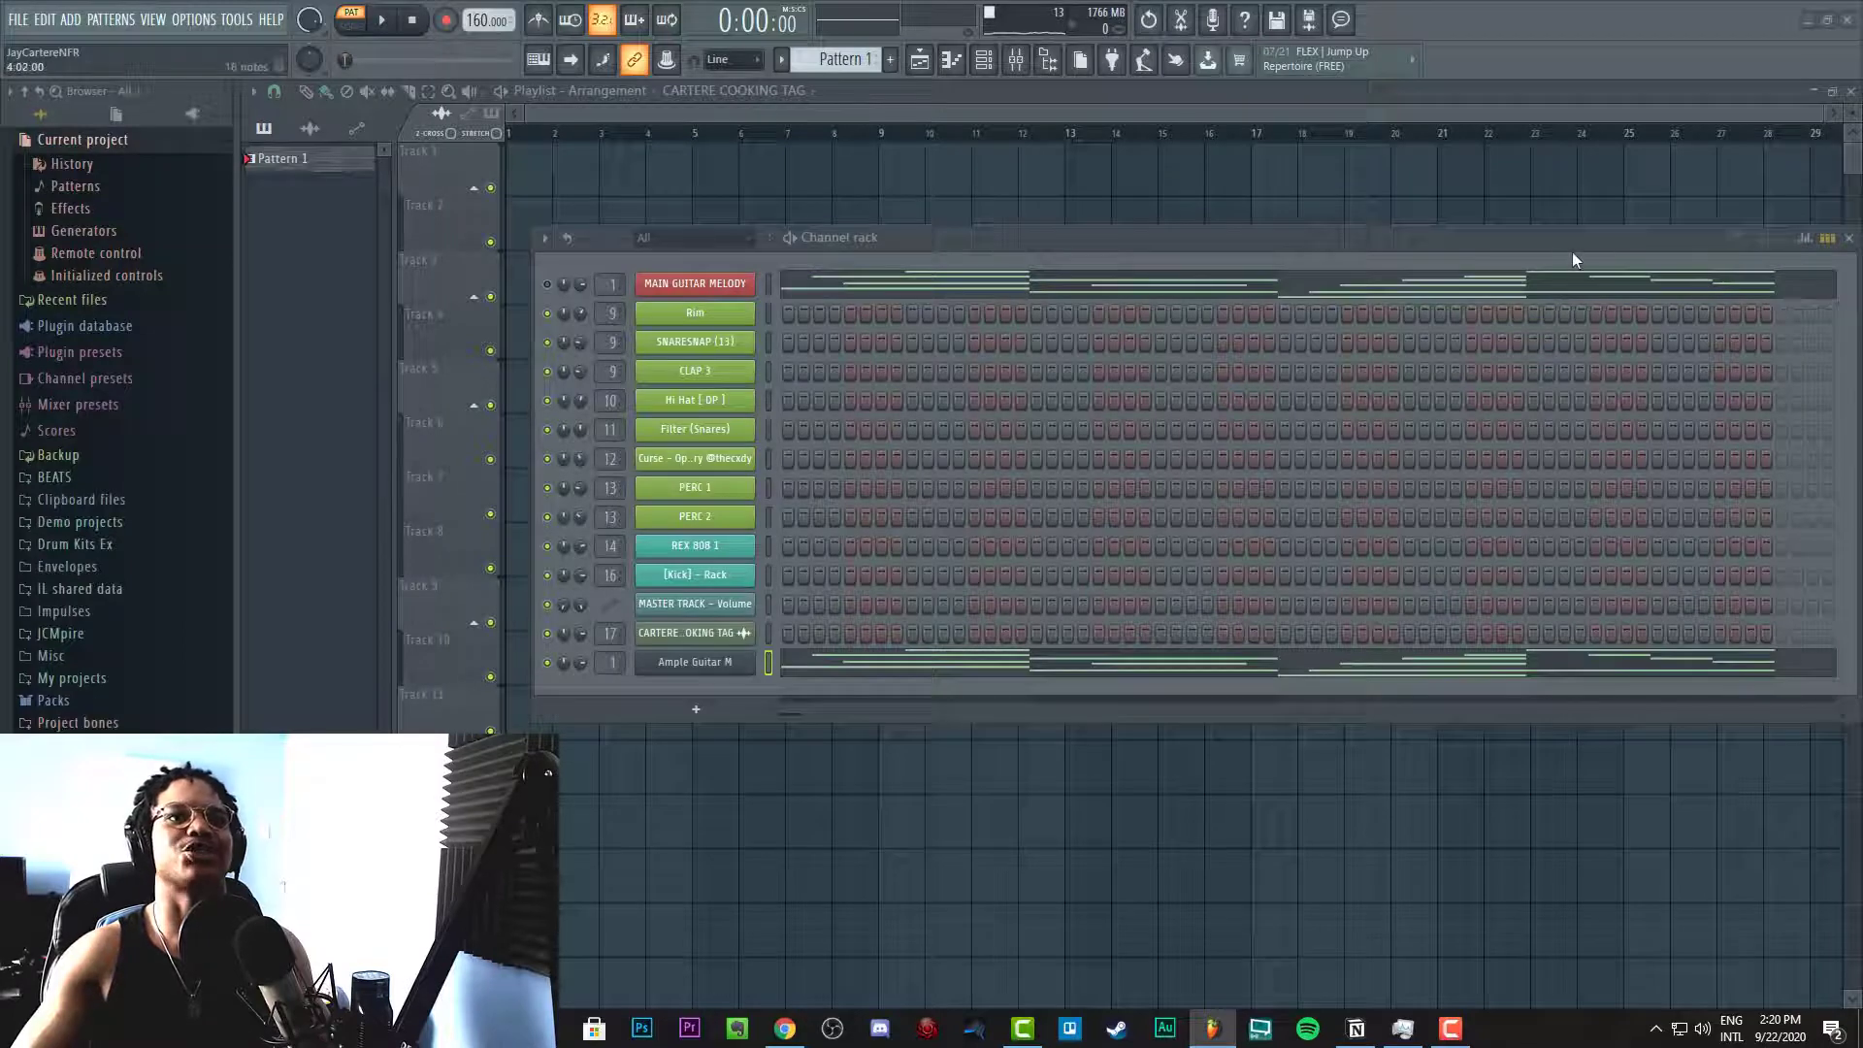
drag(1572, 259, 1454, 246)
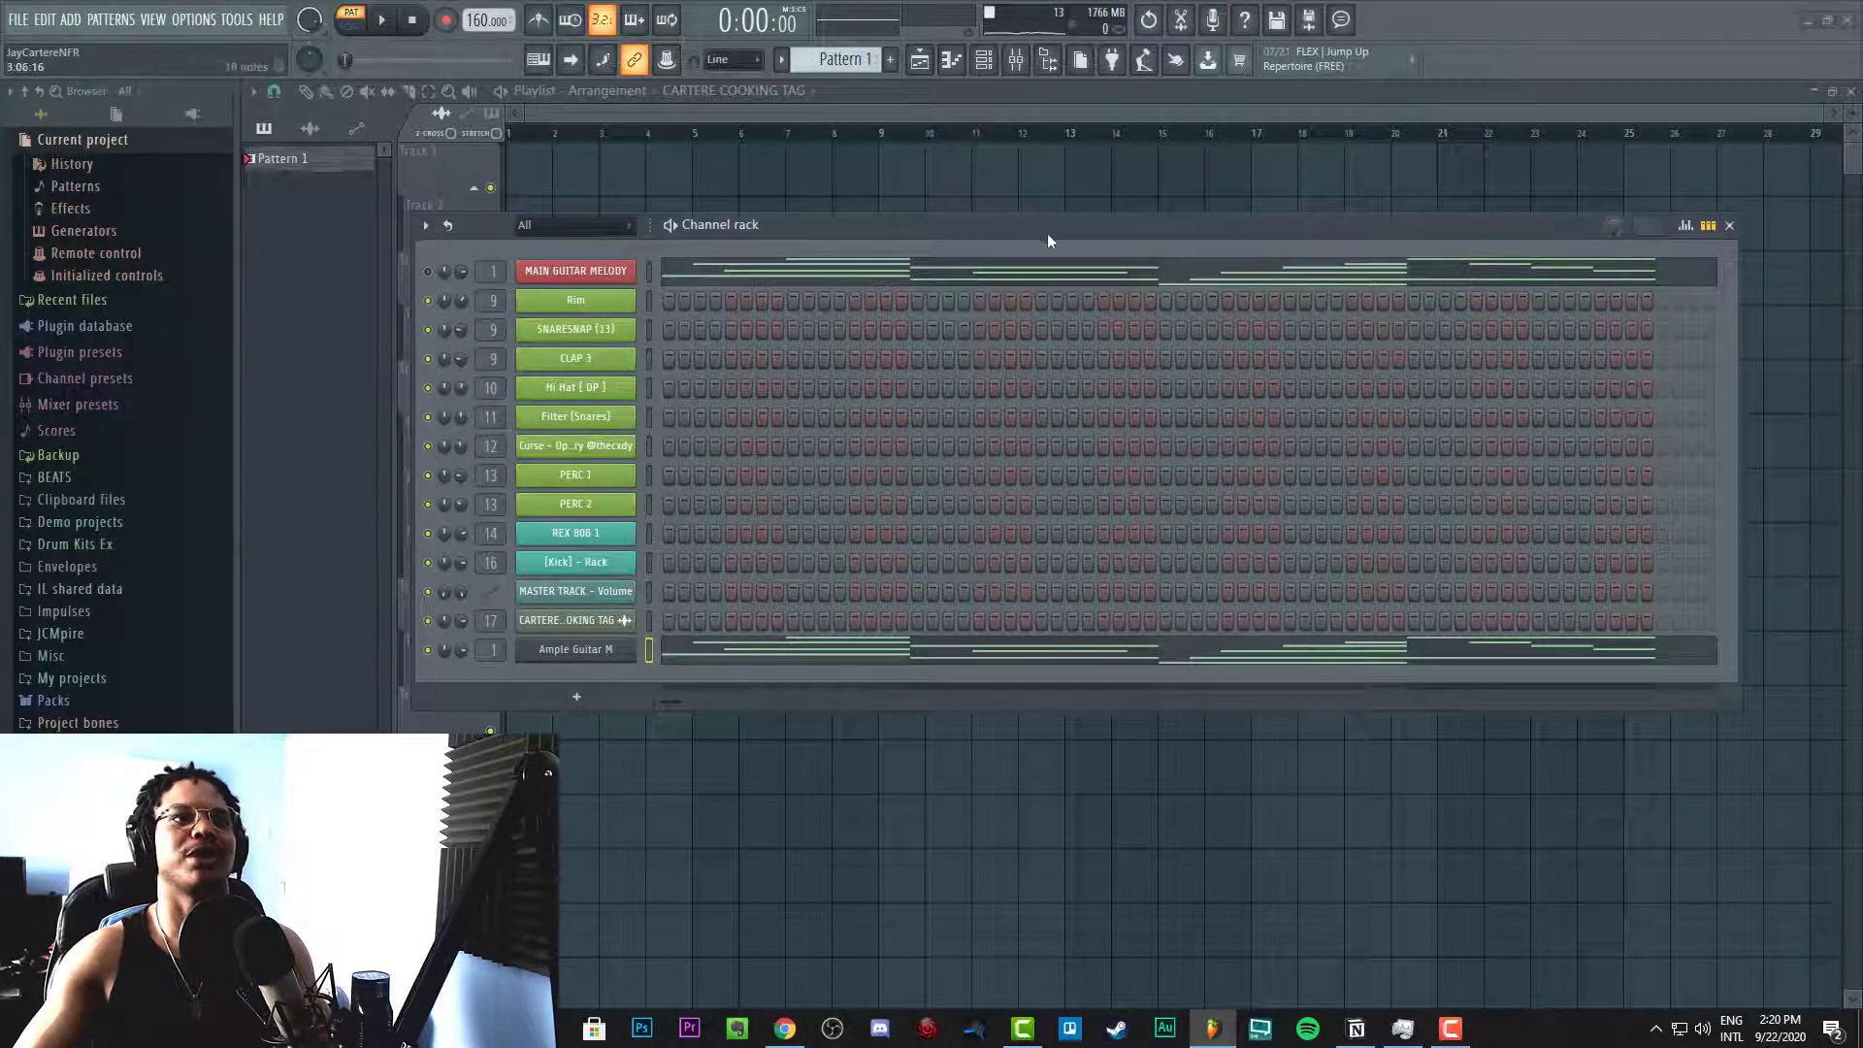
drag(1048, 241, 1212, 387)
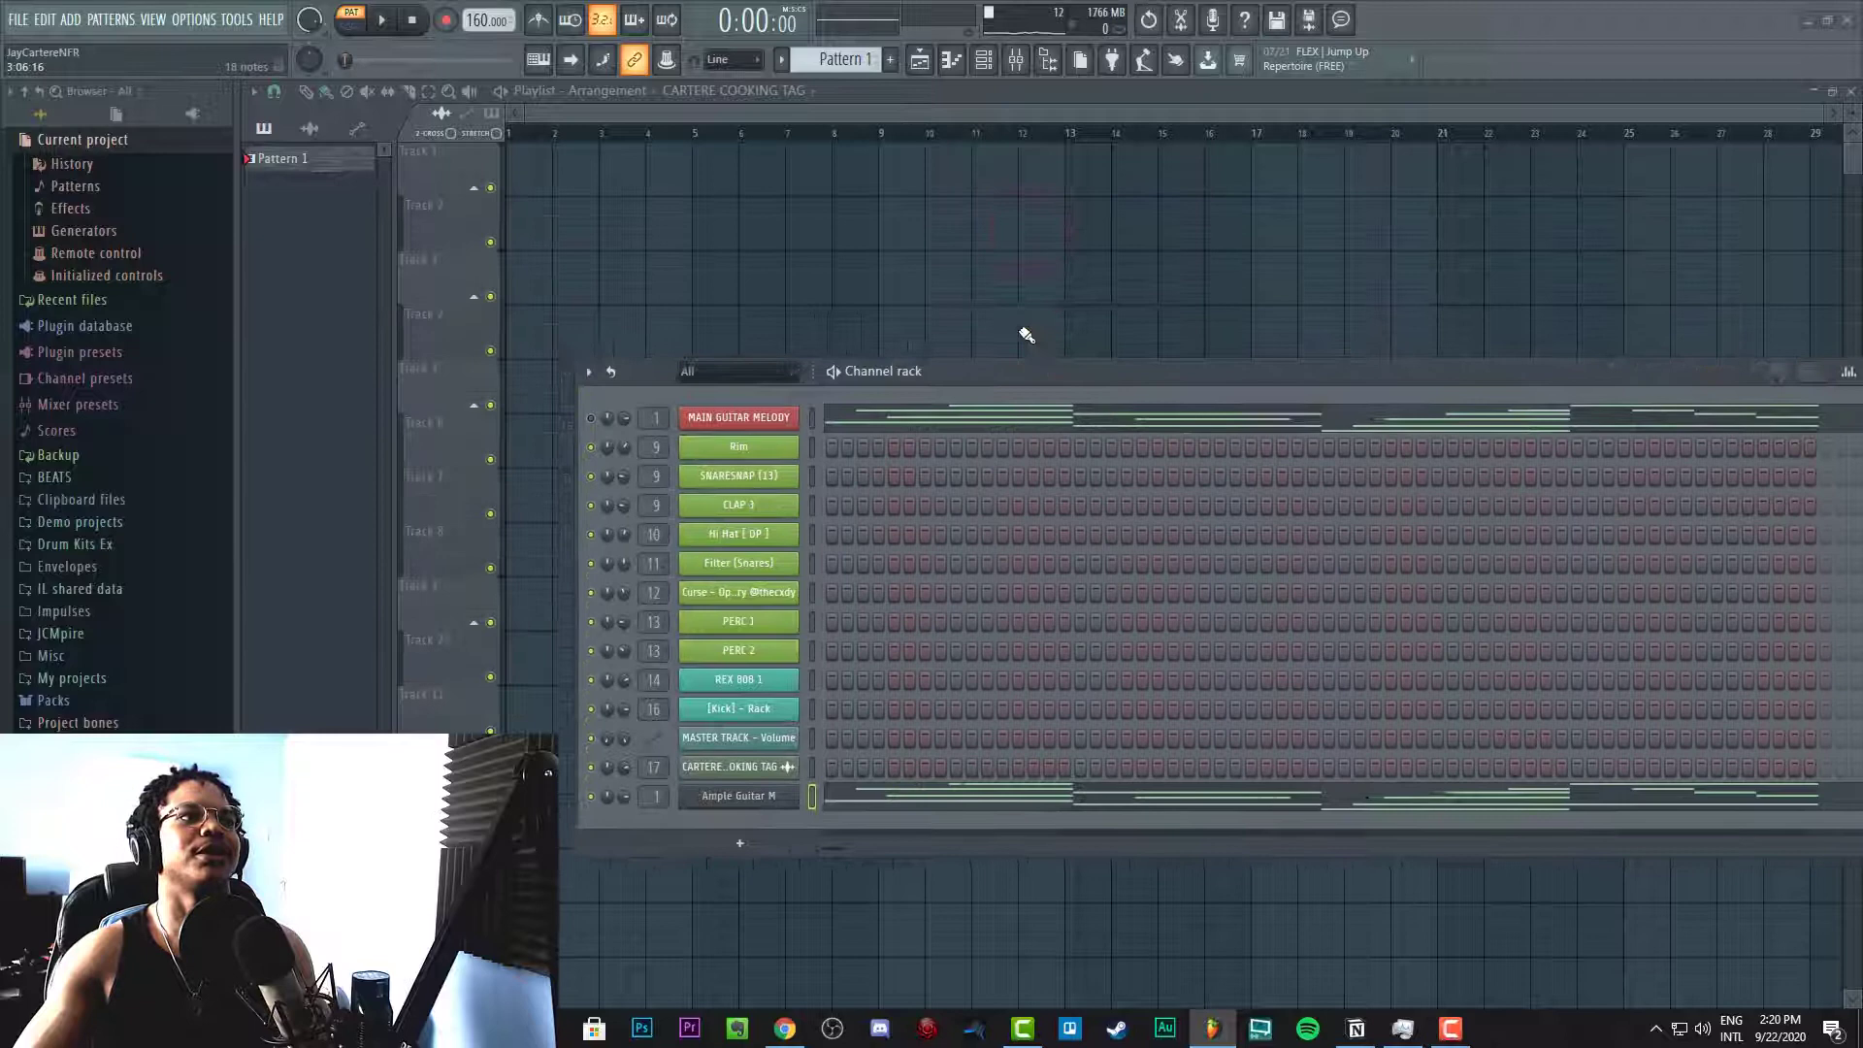
Place Pattern 1 at bar 1 of Track 1 in the playlist
click(336, 160)
click(529, 176)
drag(695, 221, 538, 163)
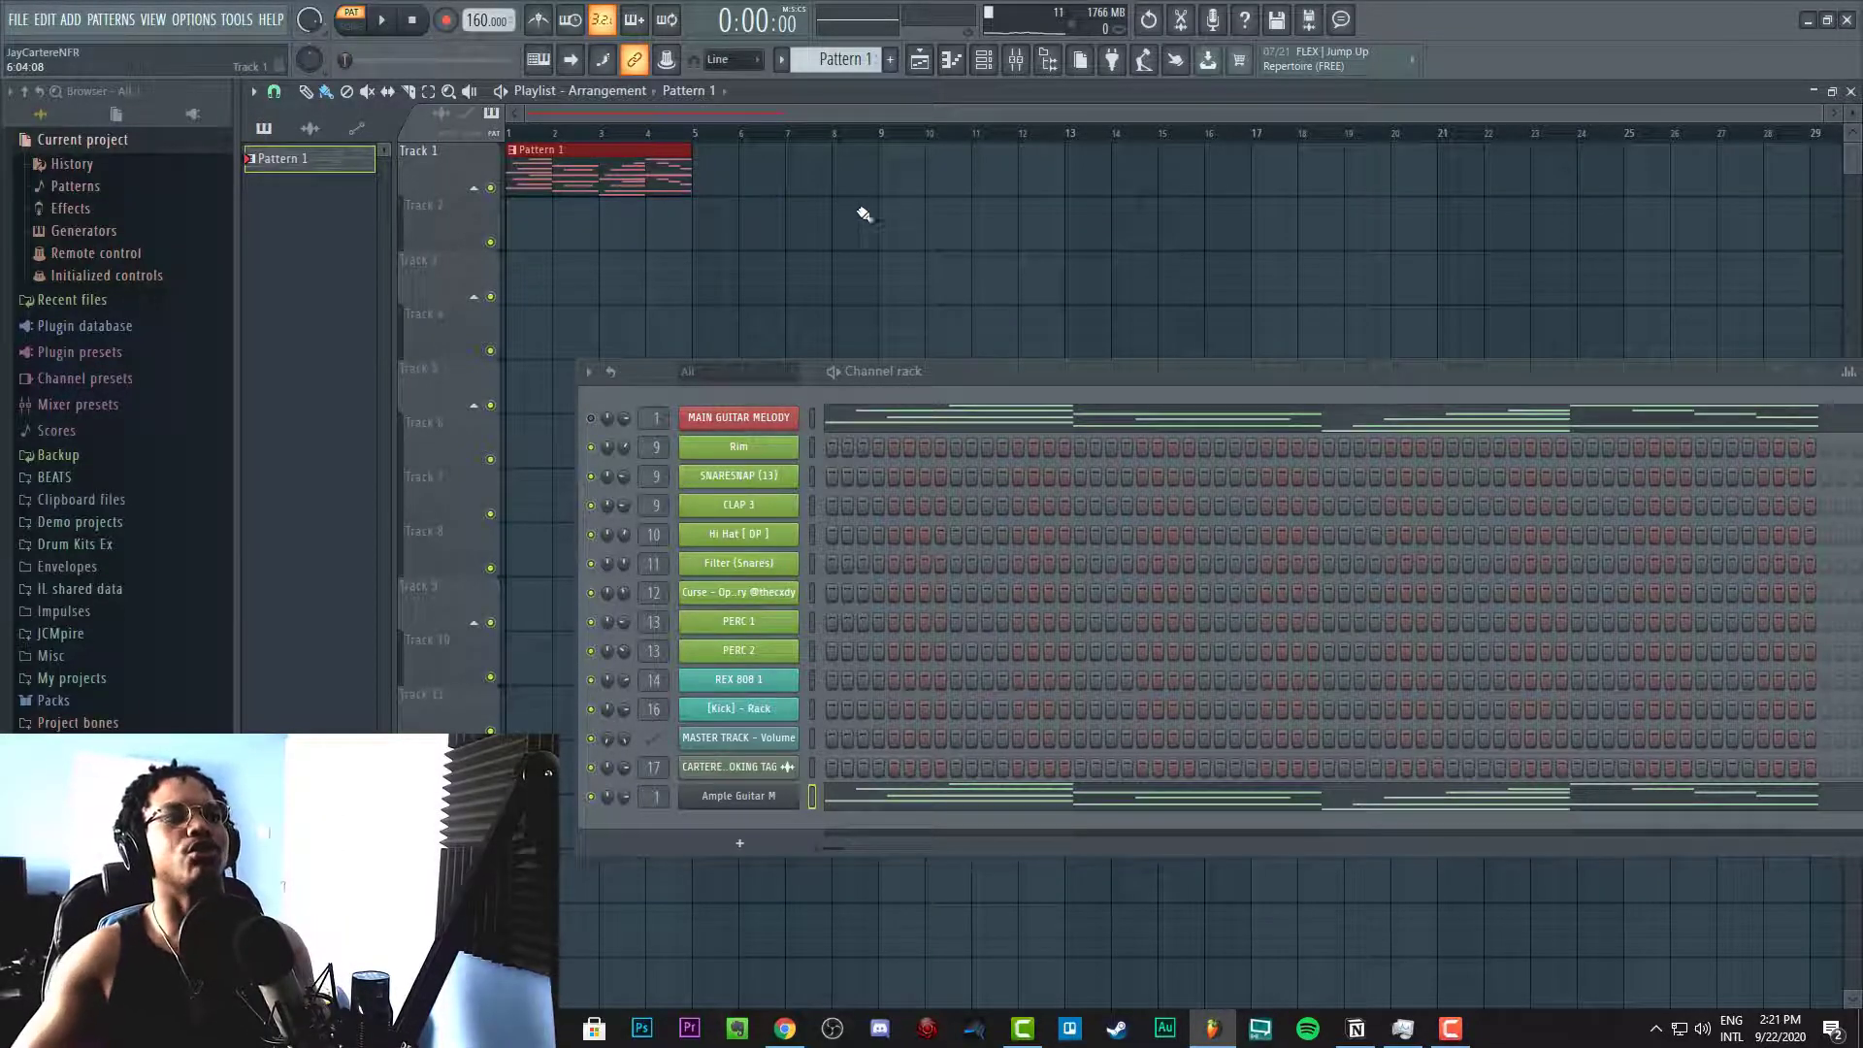
Consolidate the Pattern 1 clip to audio and bypass RC-20 Retro Color on the MAIN CHORUS GUITAR mixer track
key(ctrl+alt+c)
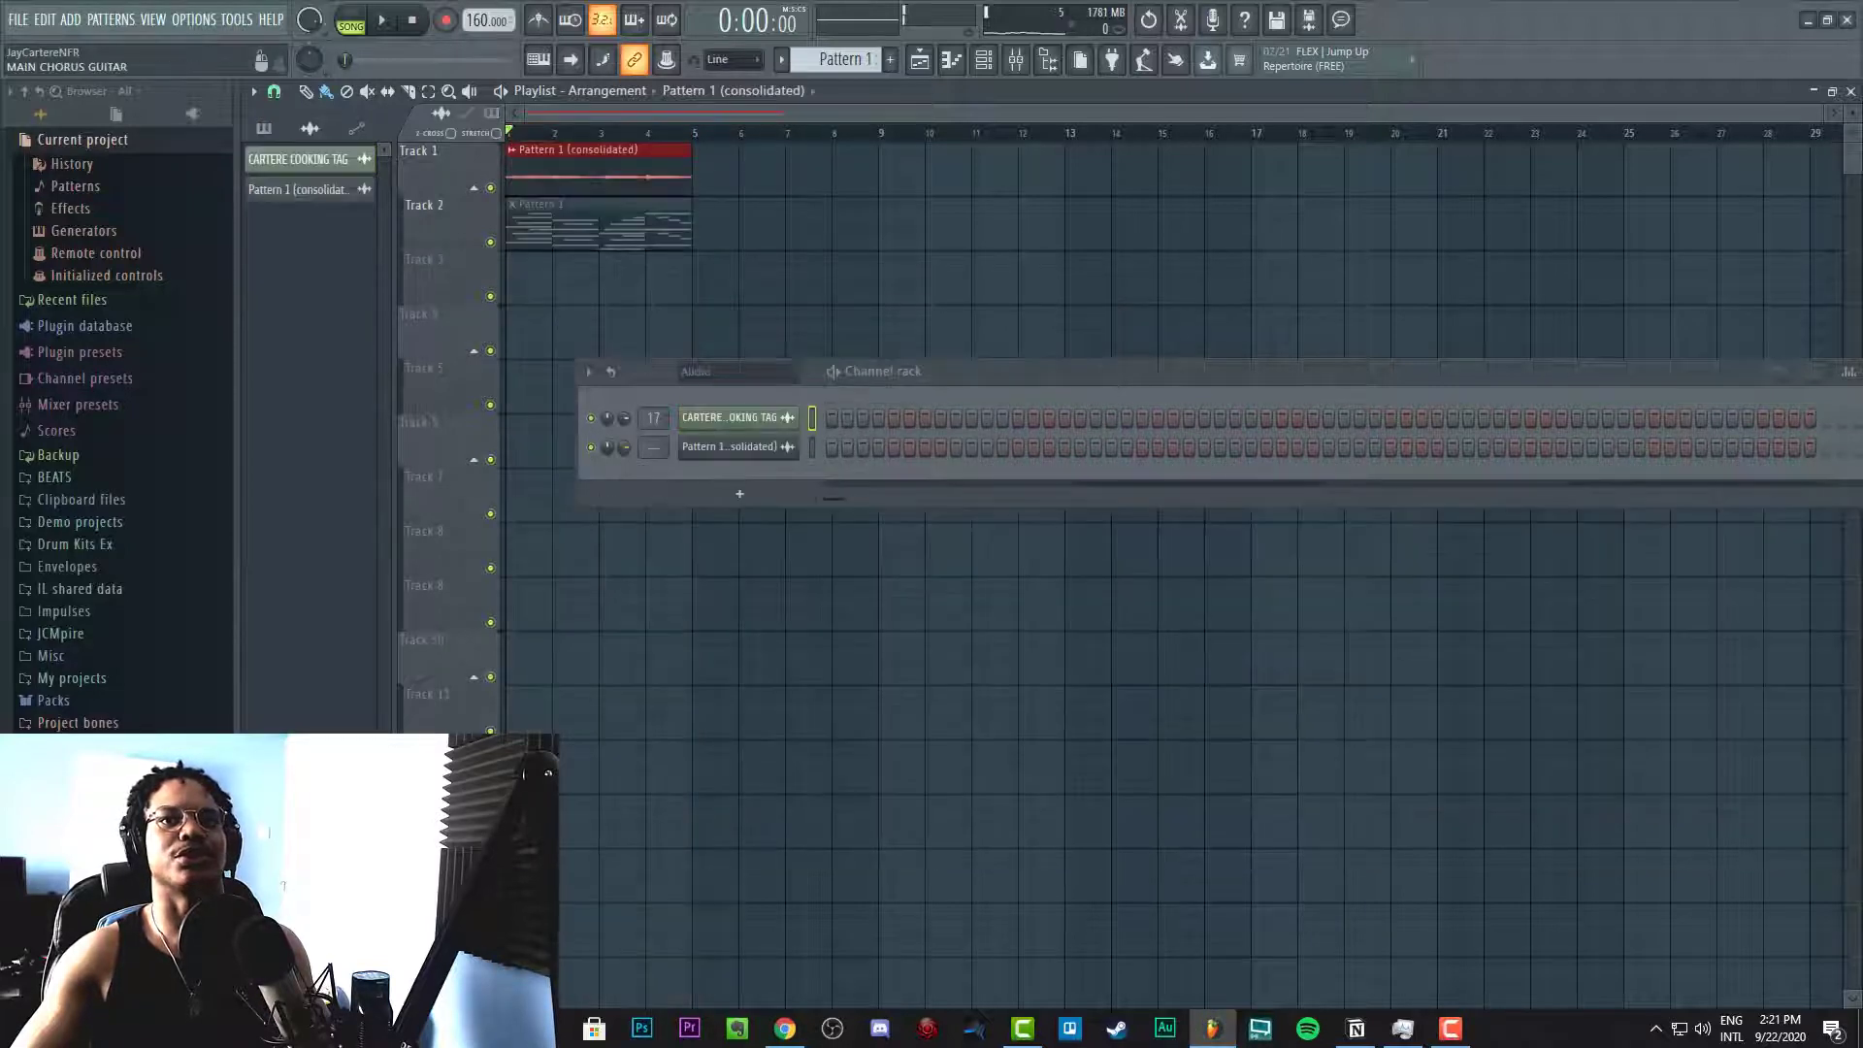
key(F9)
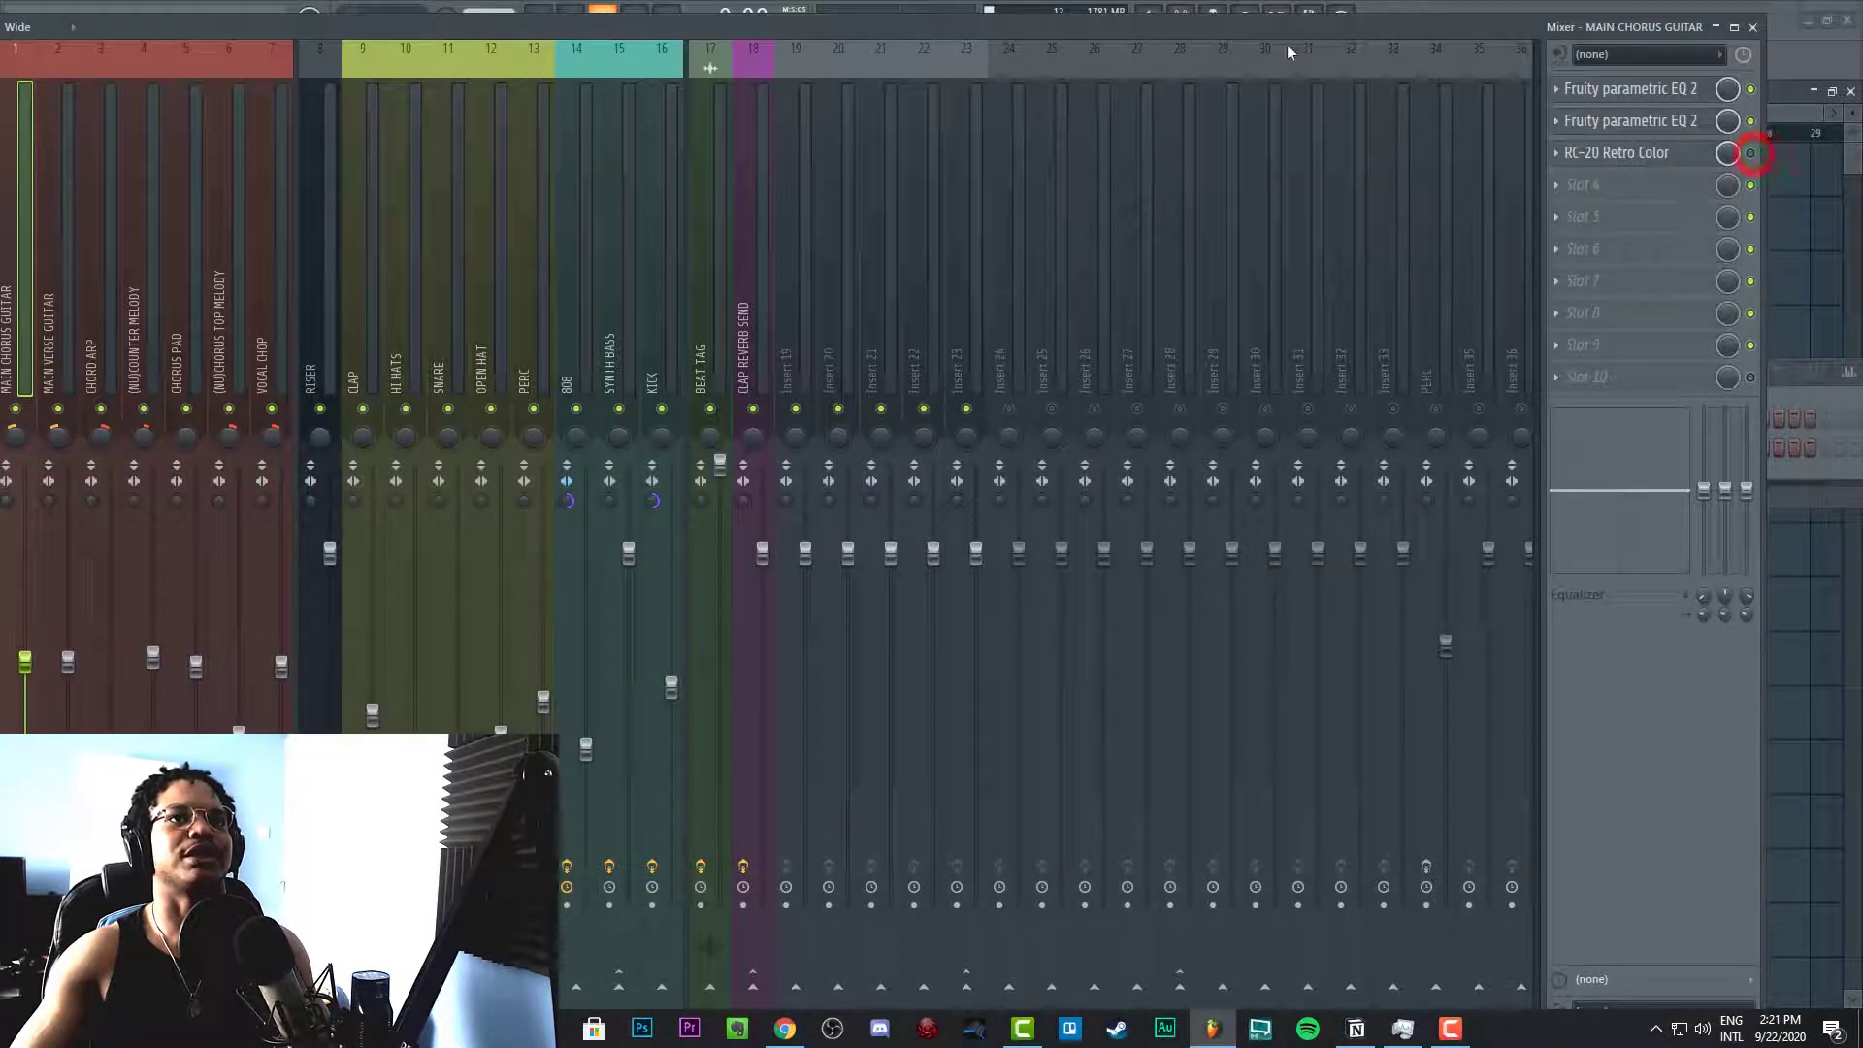
click(1213, 14)
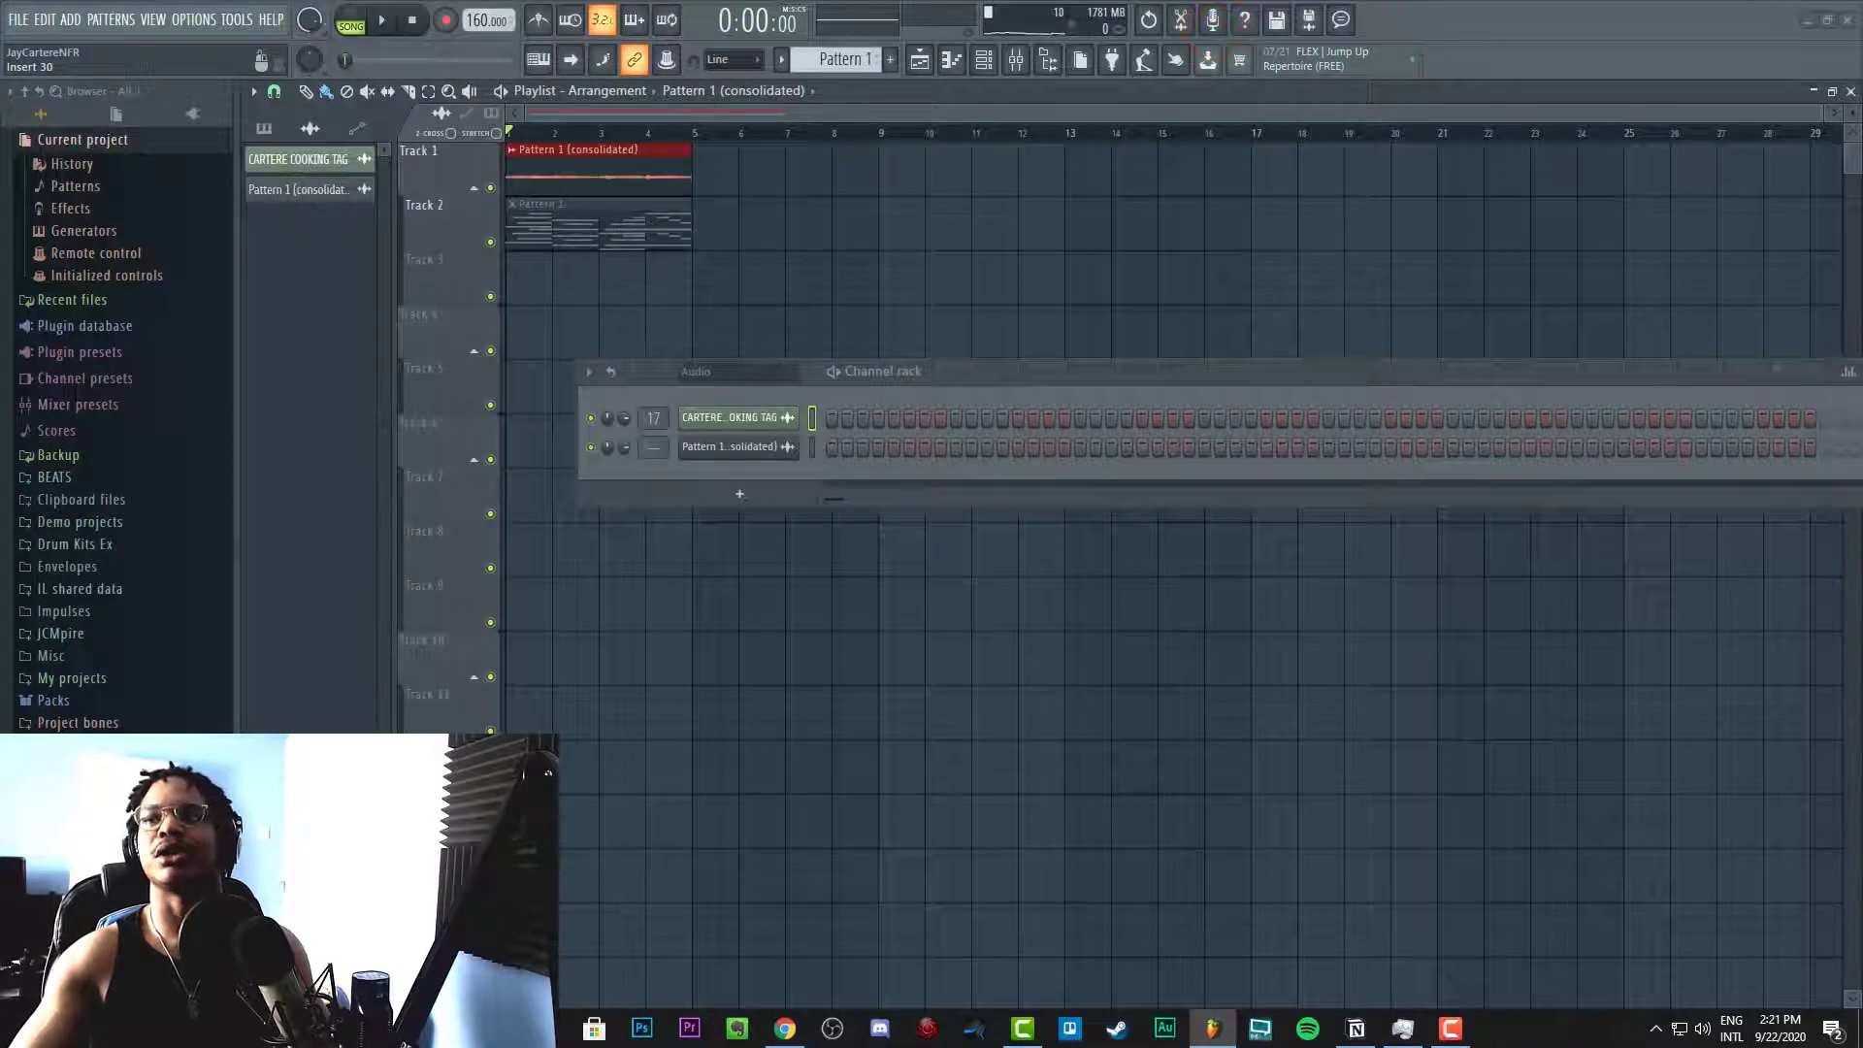
Normalize the consolidated Pattern 1 audio clip and set its declicking mode to Crossfade (bleeding)
double_click(581, 163)
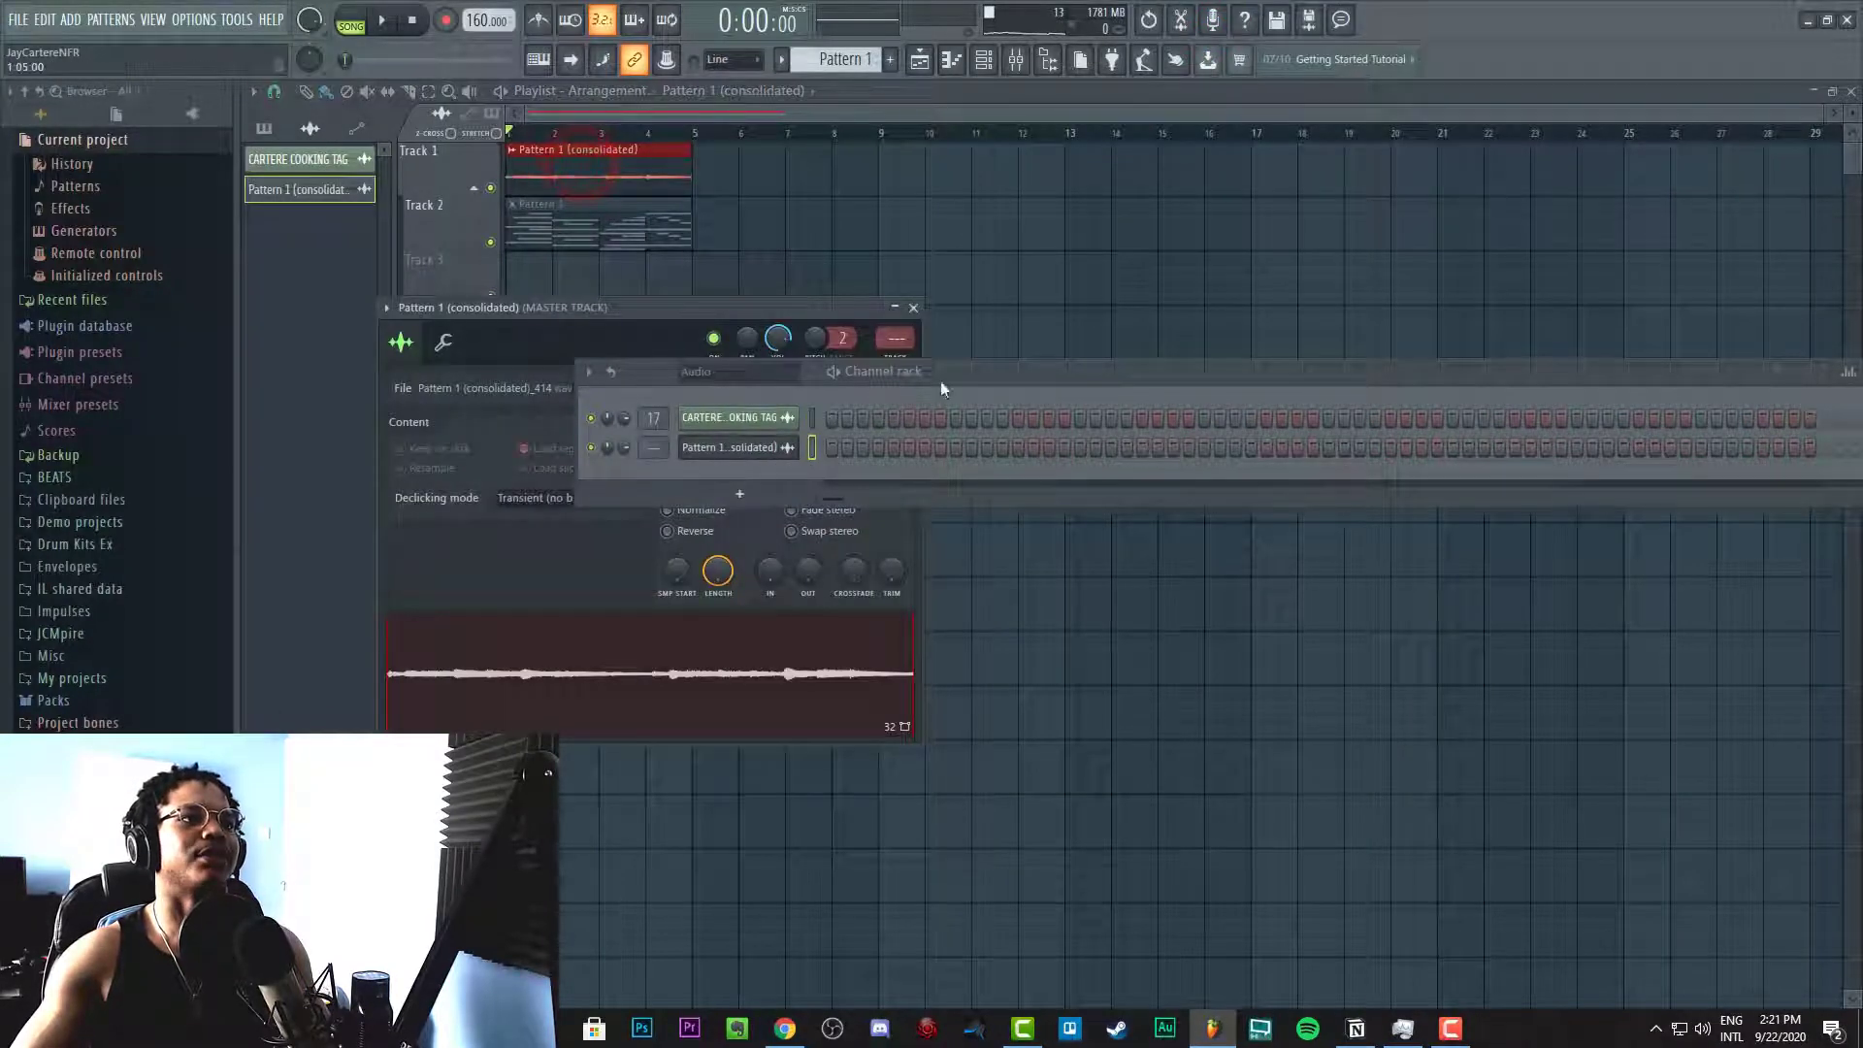
drag(961, 378, 1501, 379)
click(704, 516)
drag(720, 316, 1208, 210)
drag(1485, 377, 1862, 470)
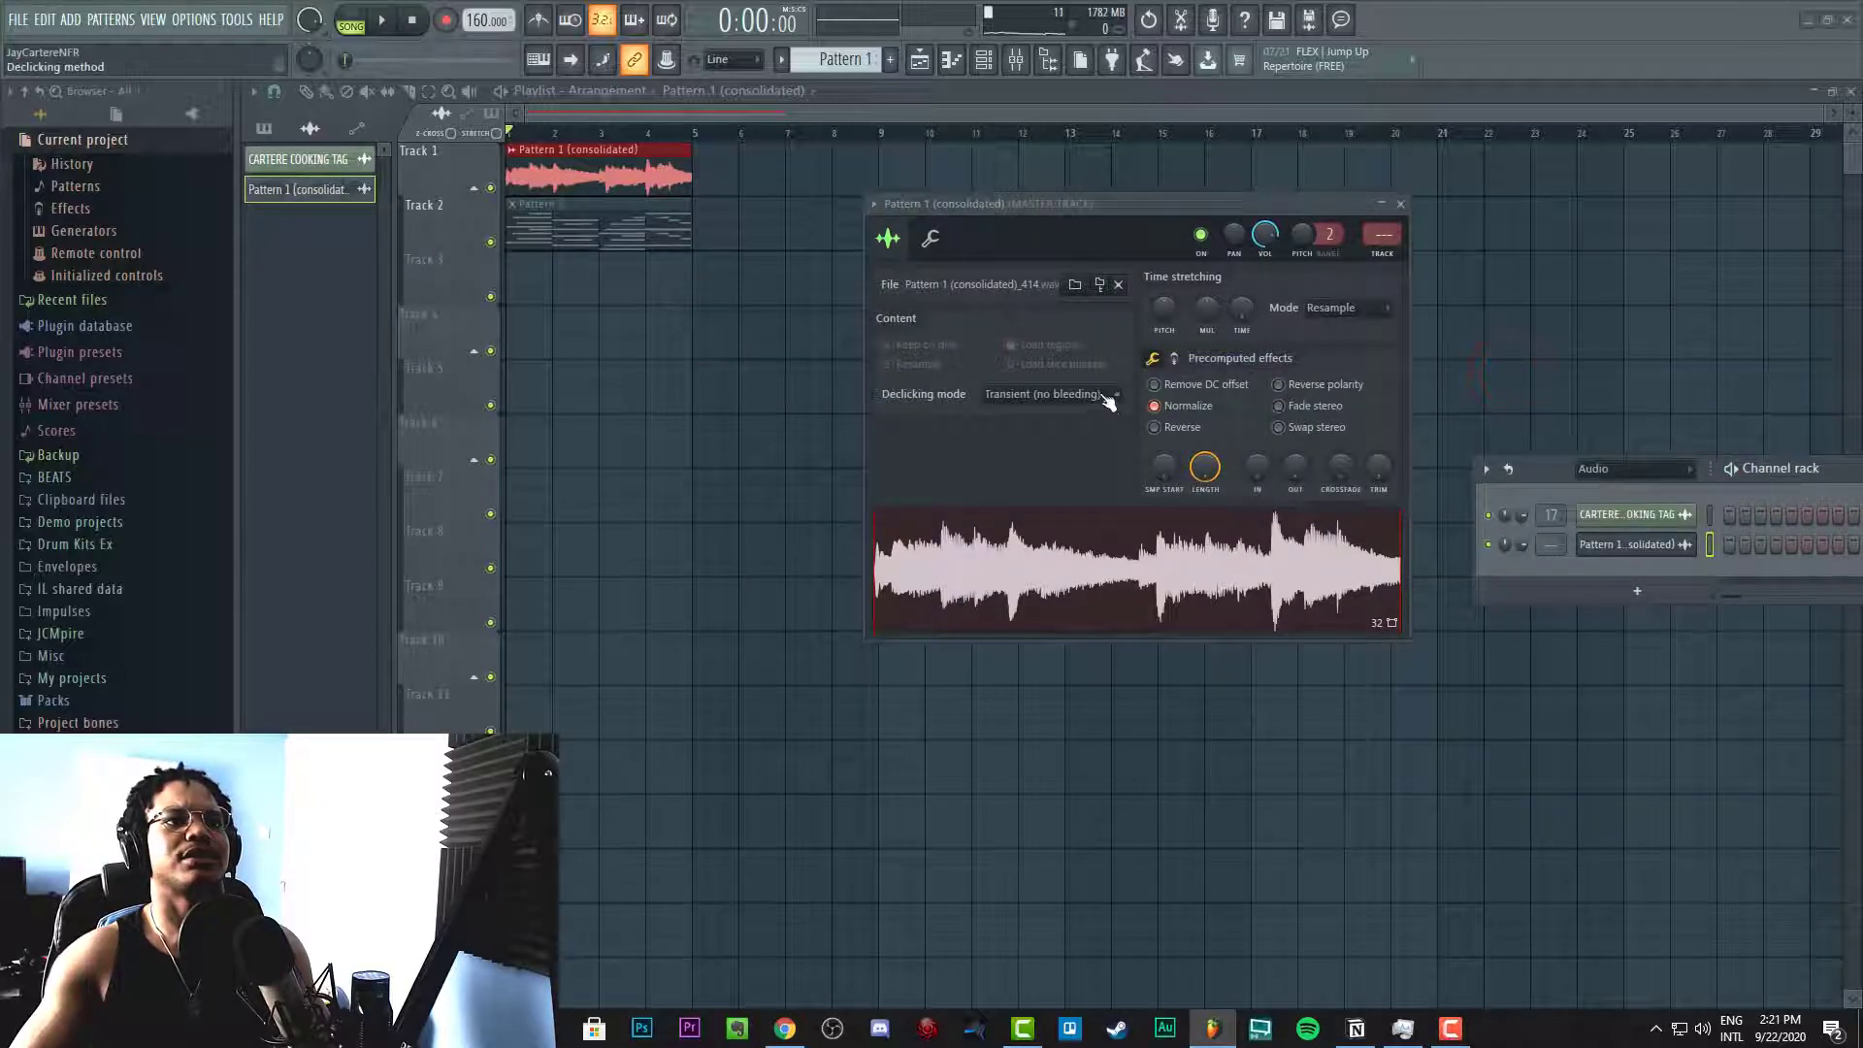
click(1101, 394)
click(1079, 509)
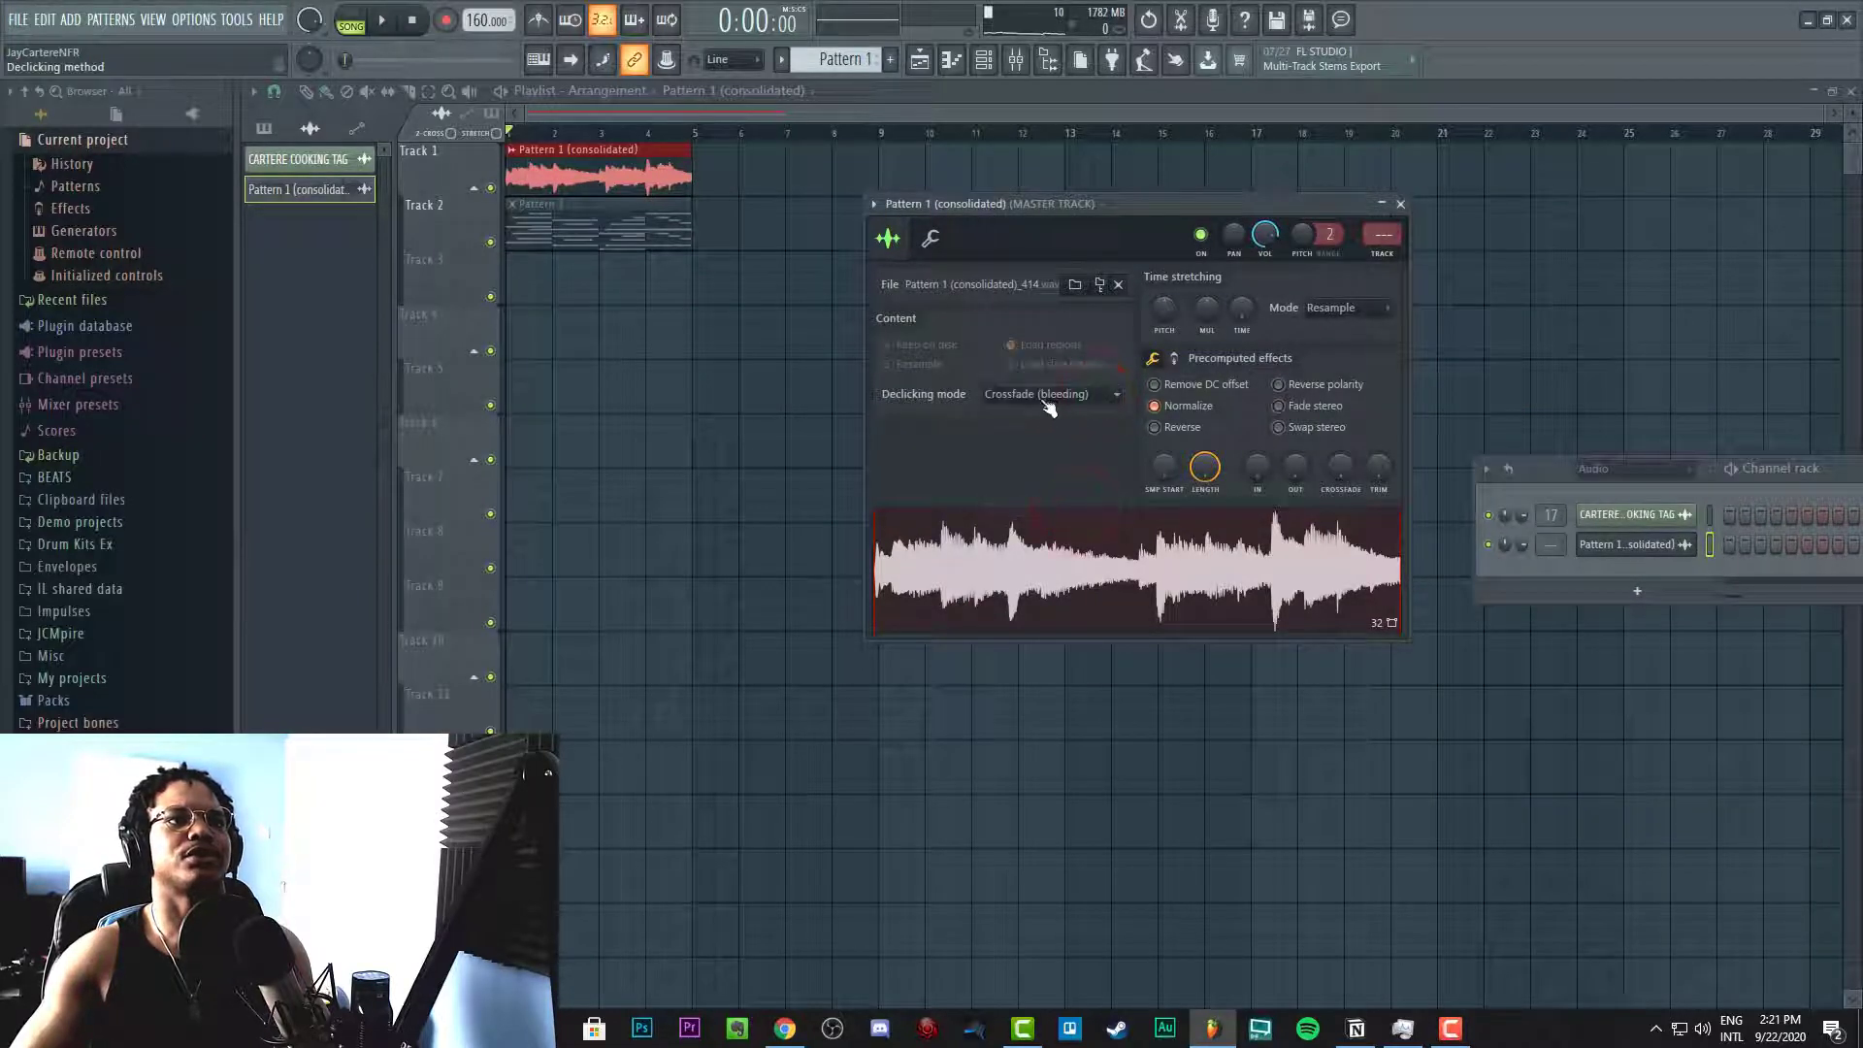
click(1054, 395)
click(1052, 510)
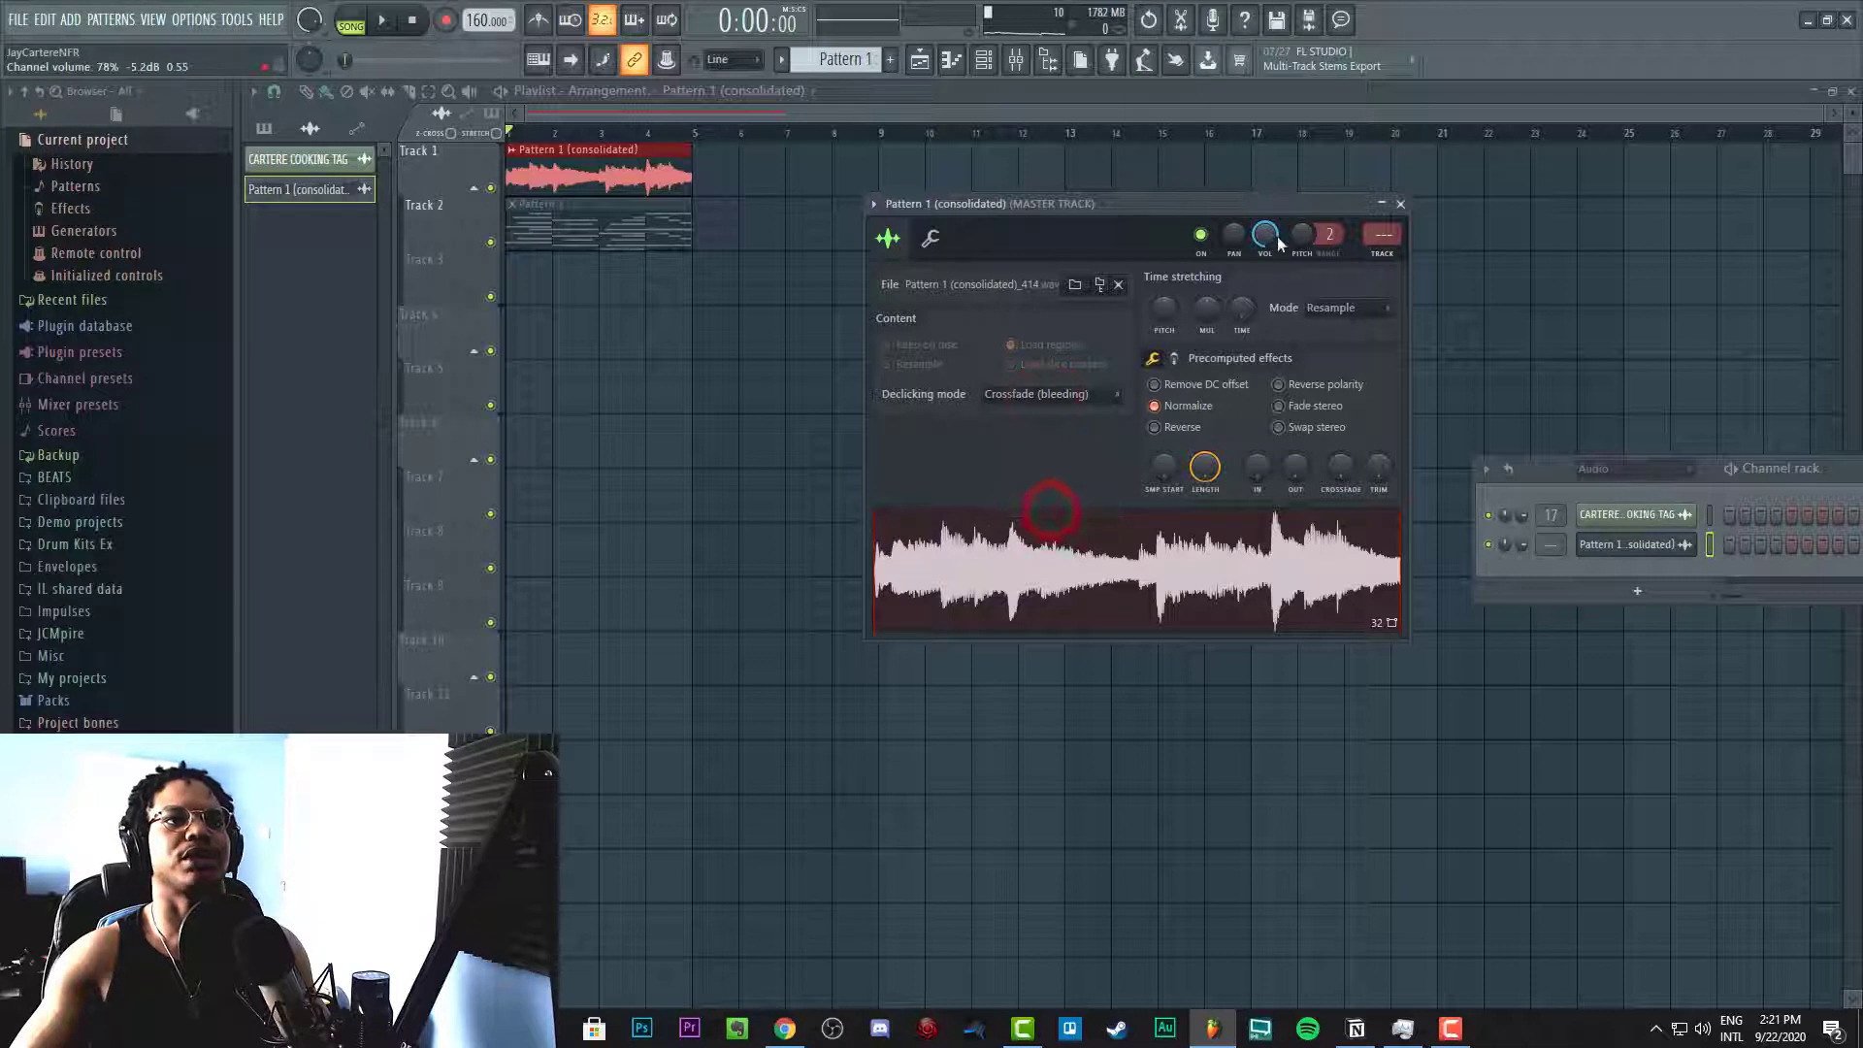
Route the consolidated clip to mixer track 1 and set its channel volume to 34% while listening to it
drag(1244, 248, 1244, 286)
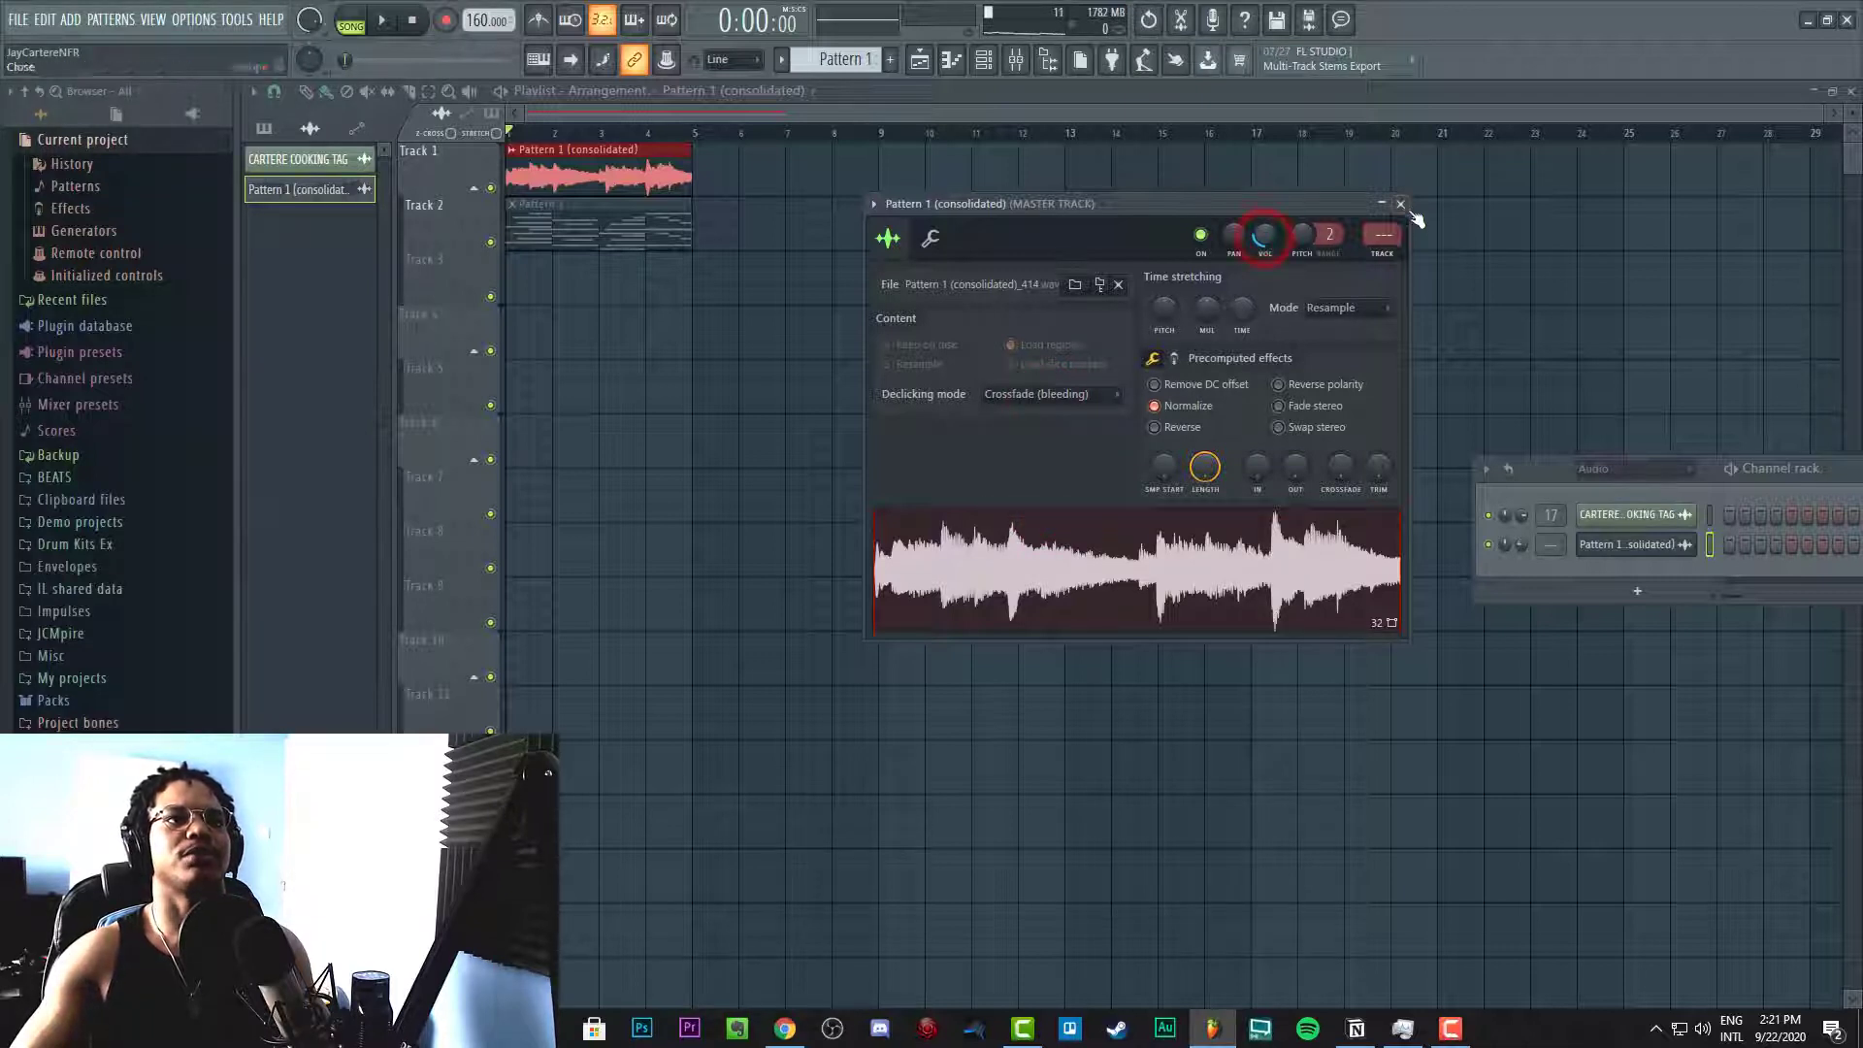
drag(1382, 233, 1382, 229)
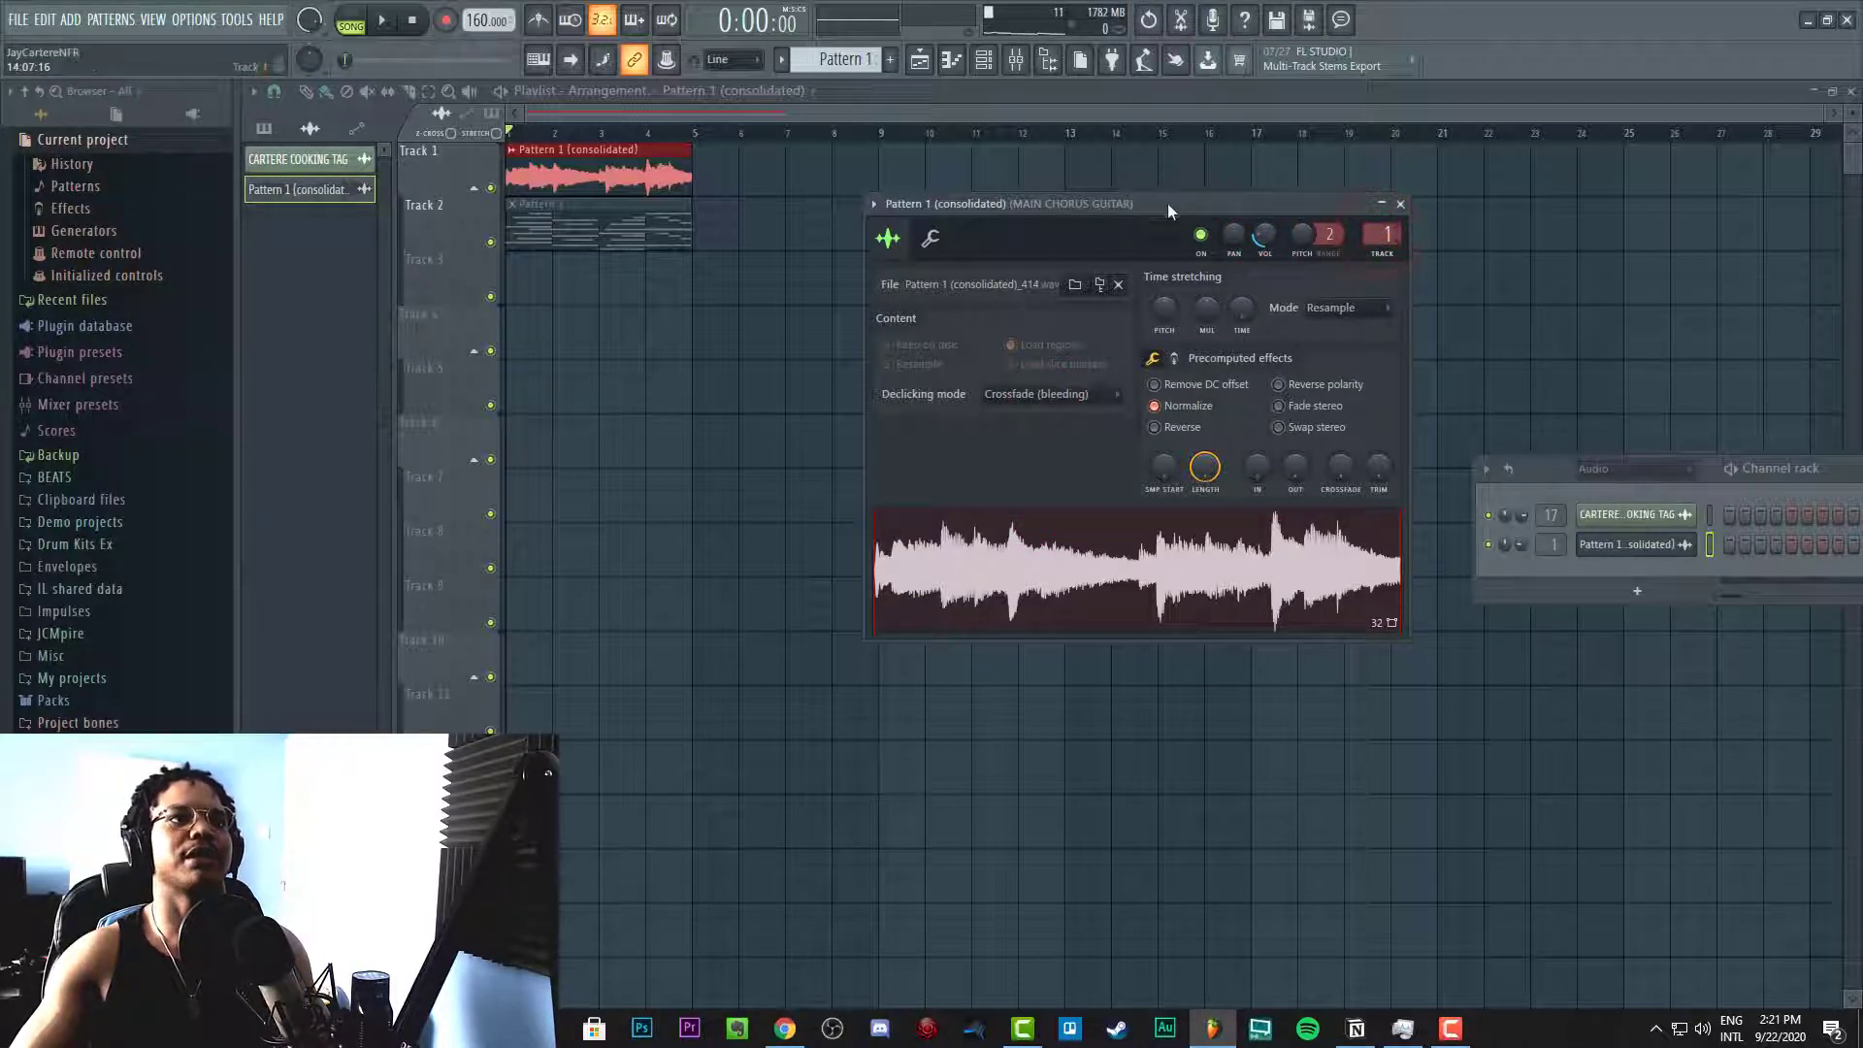
drag(1167, 201, 1114, 195)
key(space)
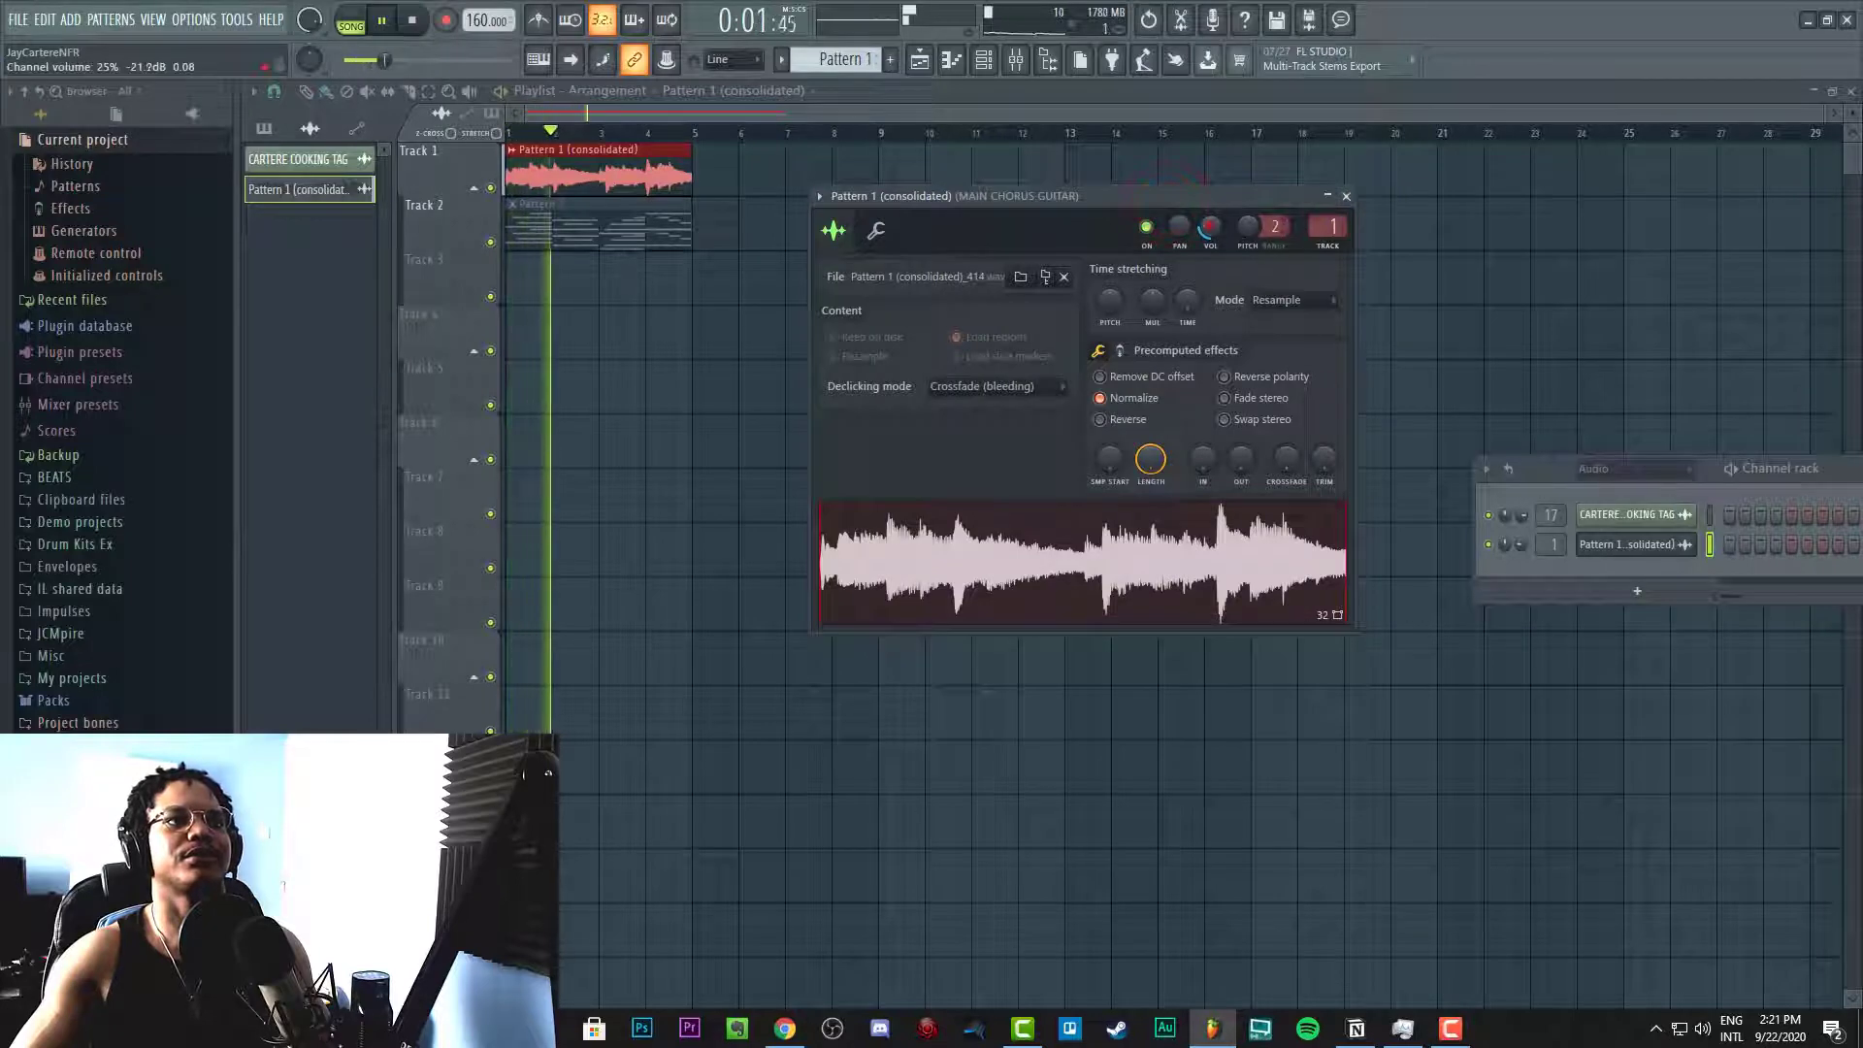
click(1213, 229)
drag(1210, 227, 1210, 223)
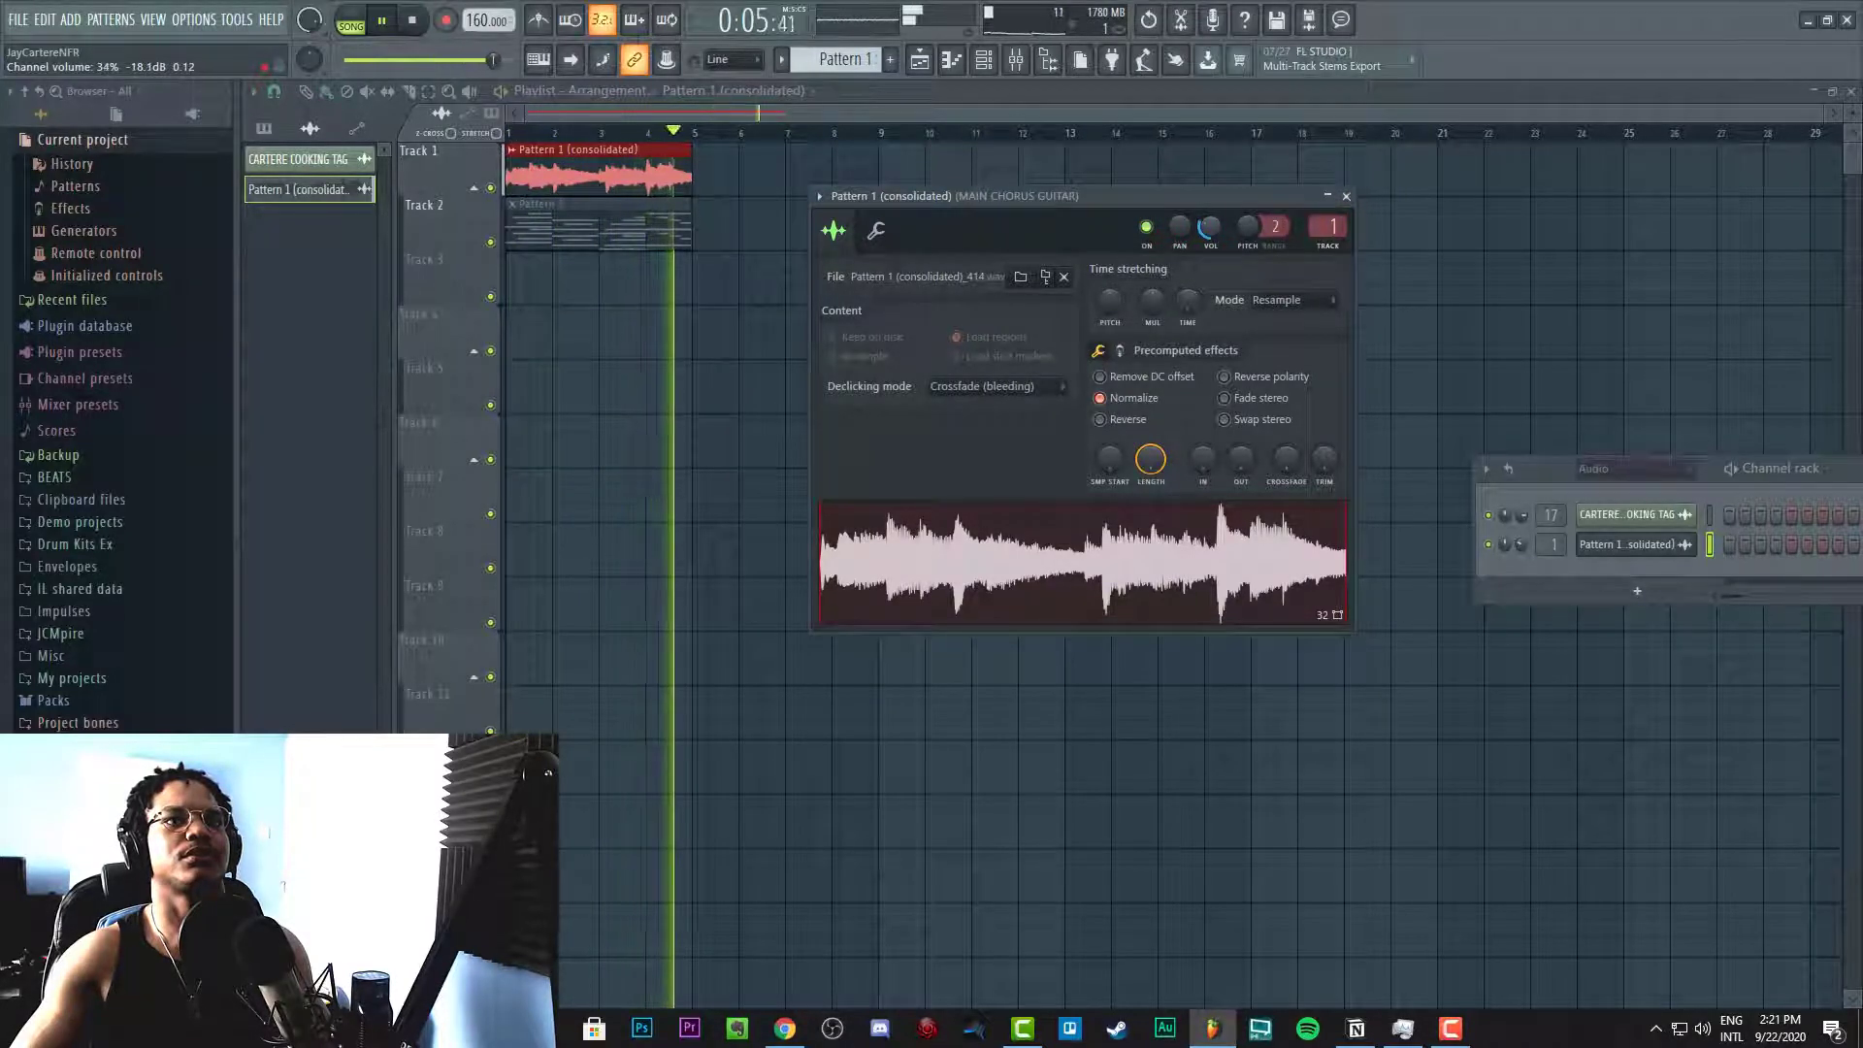
key(space)
Place the mixer beside the clip settings and audition the consolidated guitar audio
drag(1862, 25, 1821, 24)
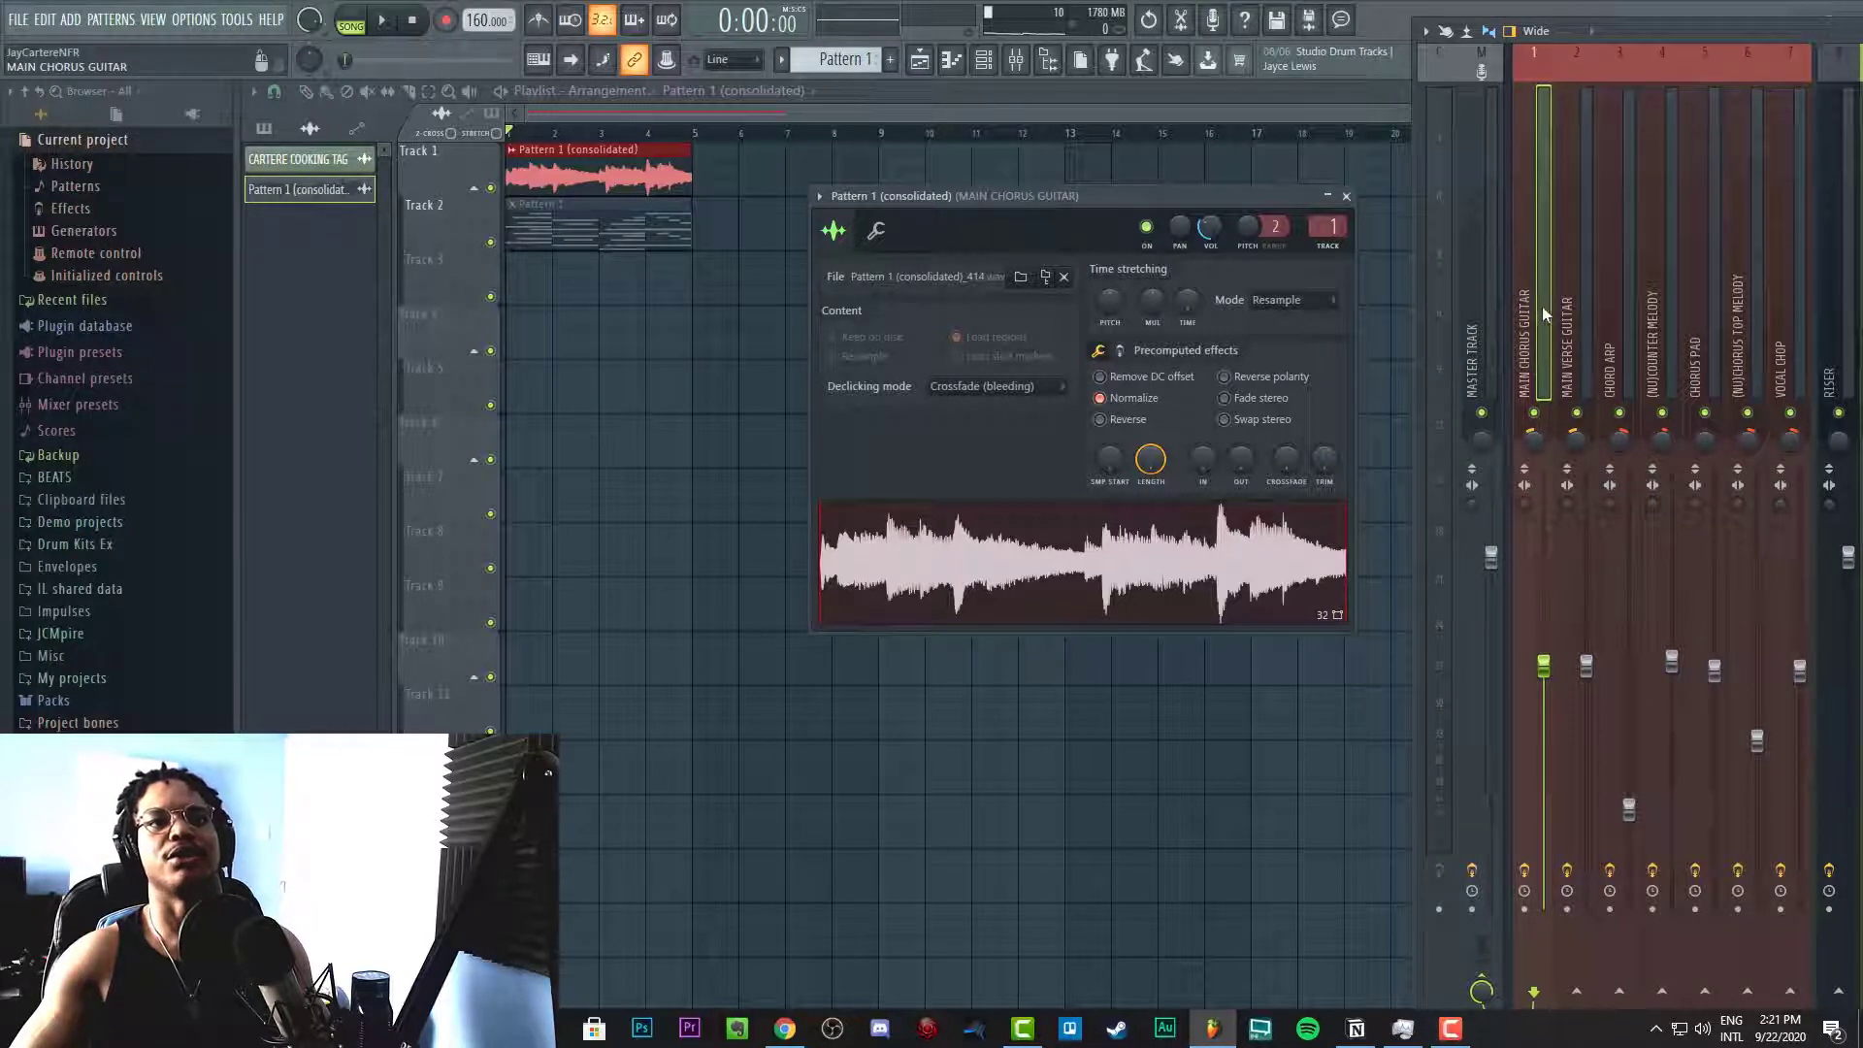
key(space)
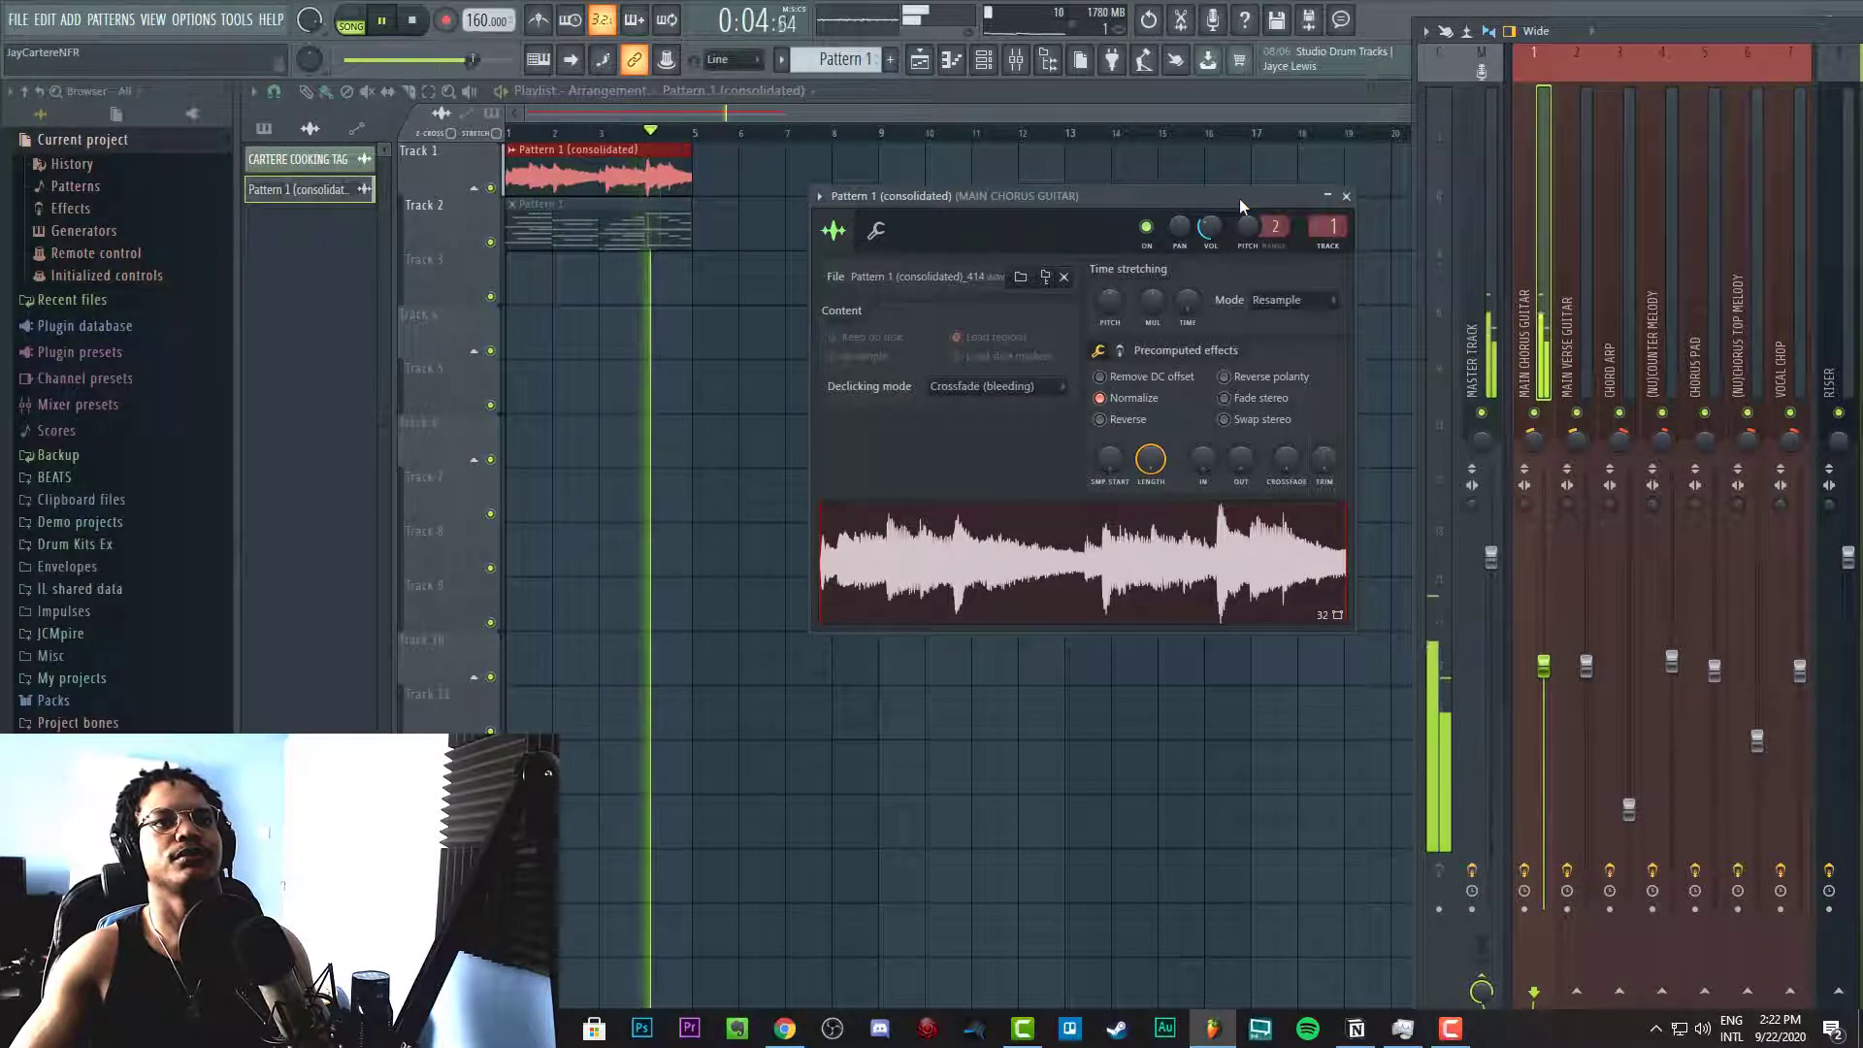
key(space)
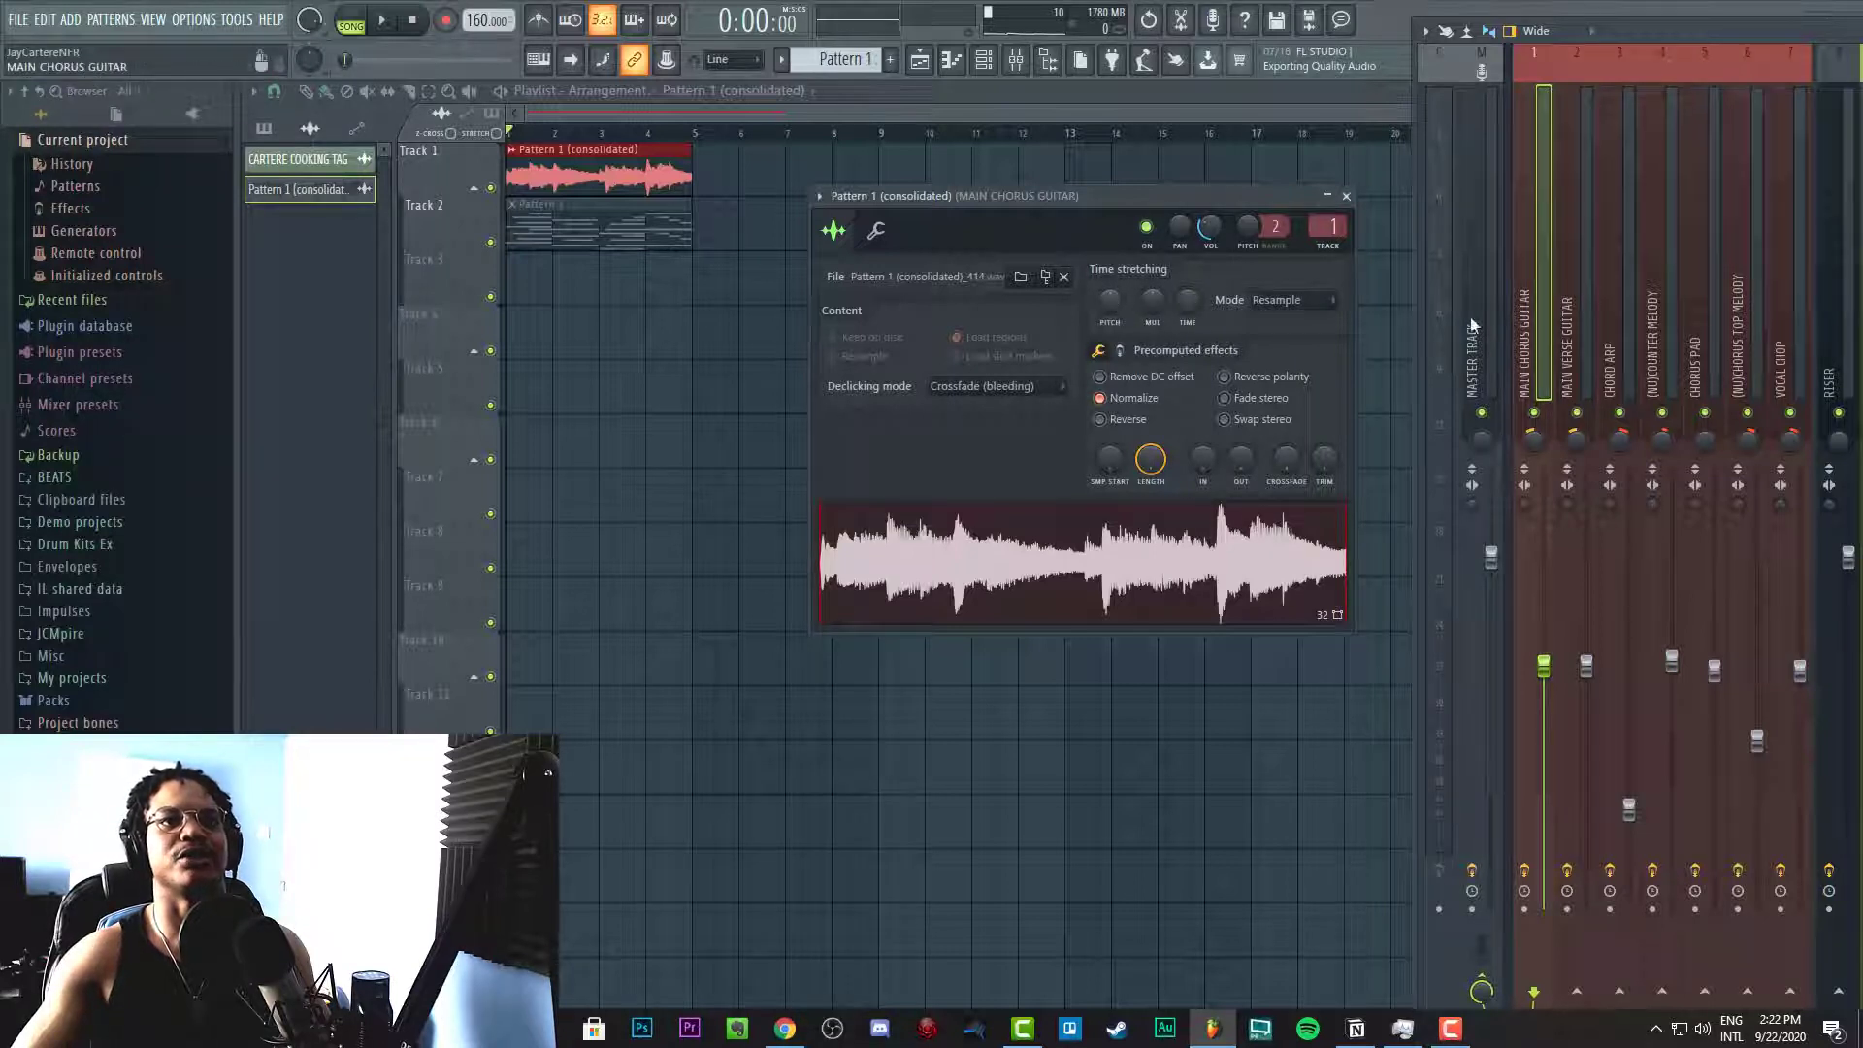
Lower the consolidated guitar clip's time-stretching pitch in Auto mode and set its channel volume to 48% during playback
drag(1111, 299, 1106, 317)
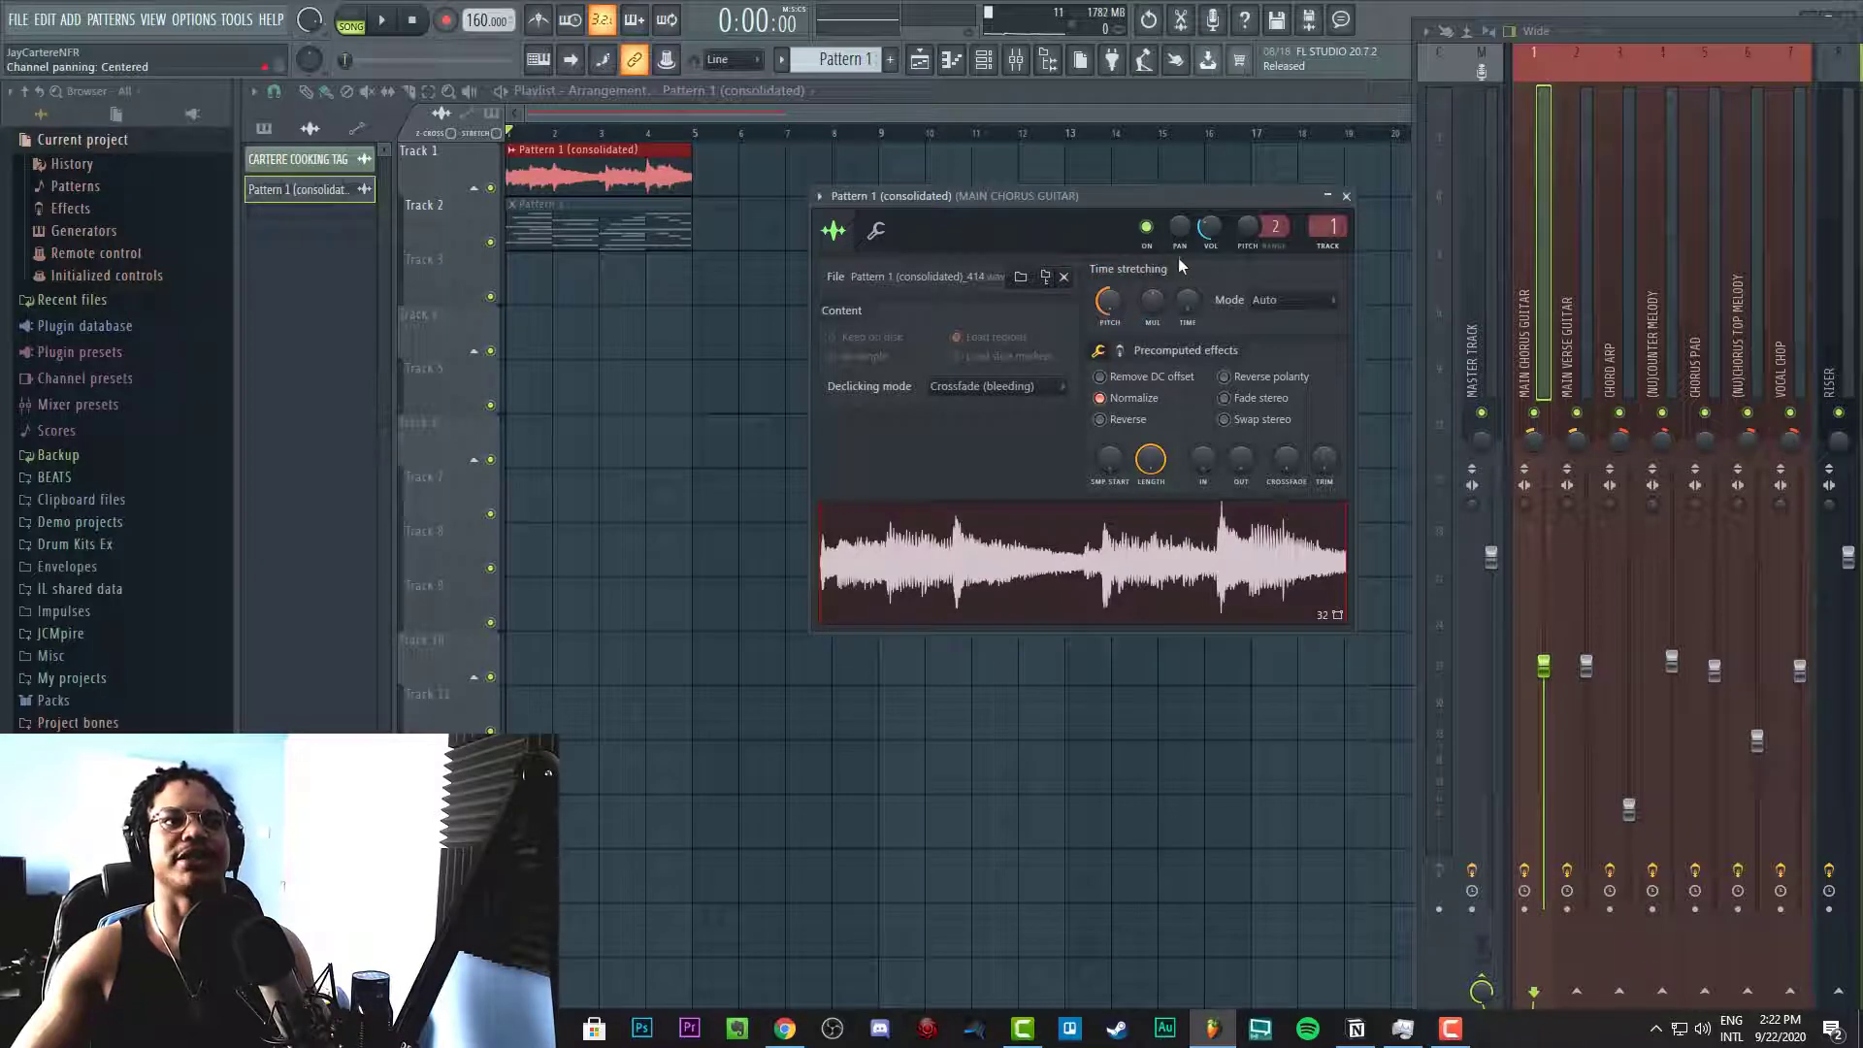
key(space)
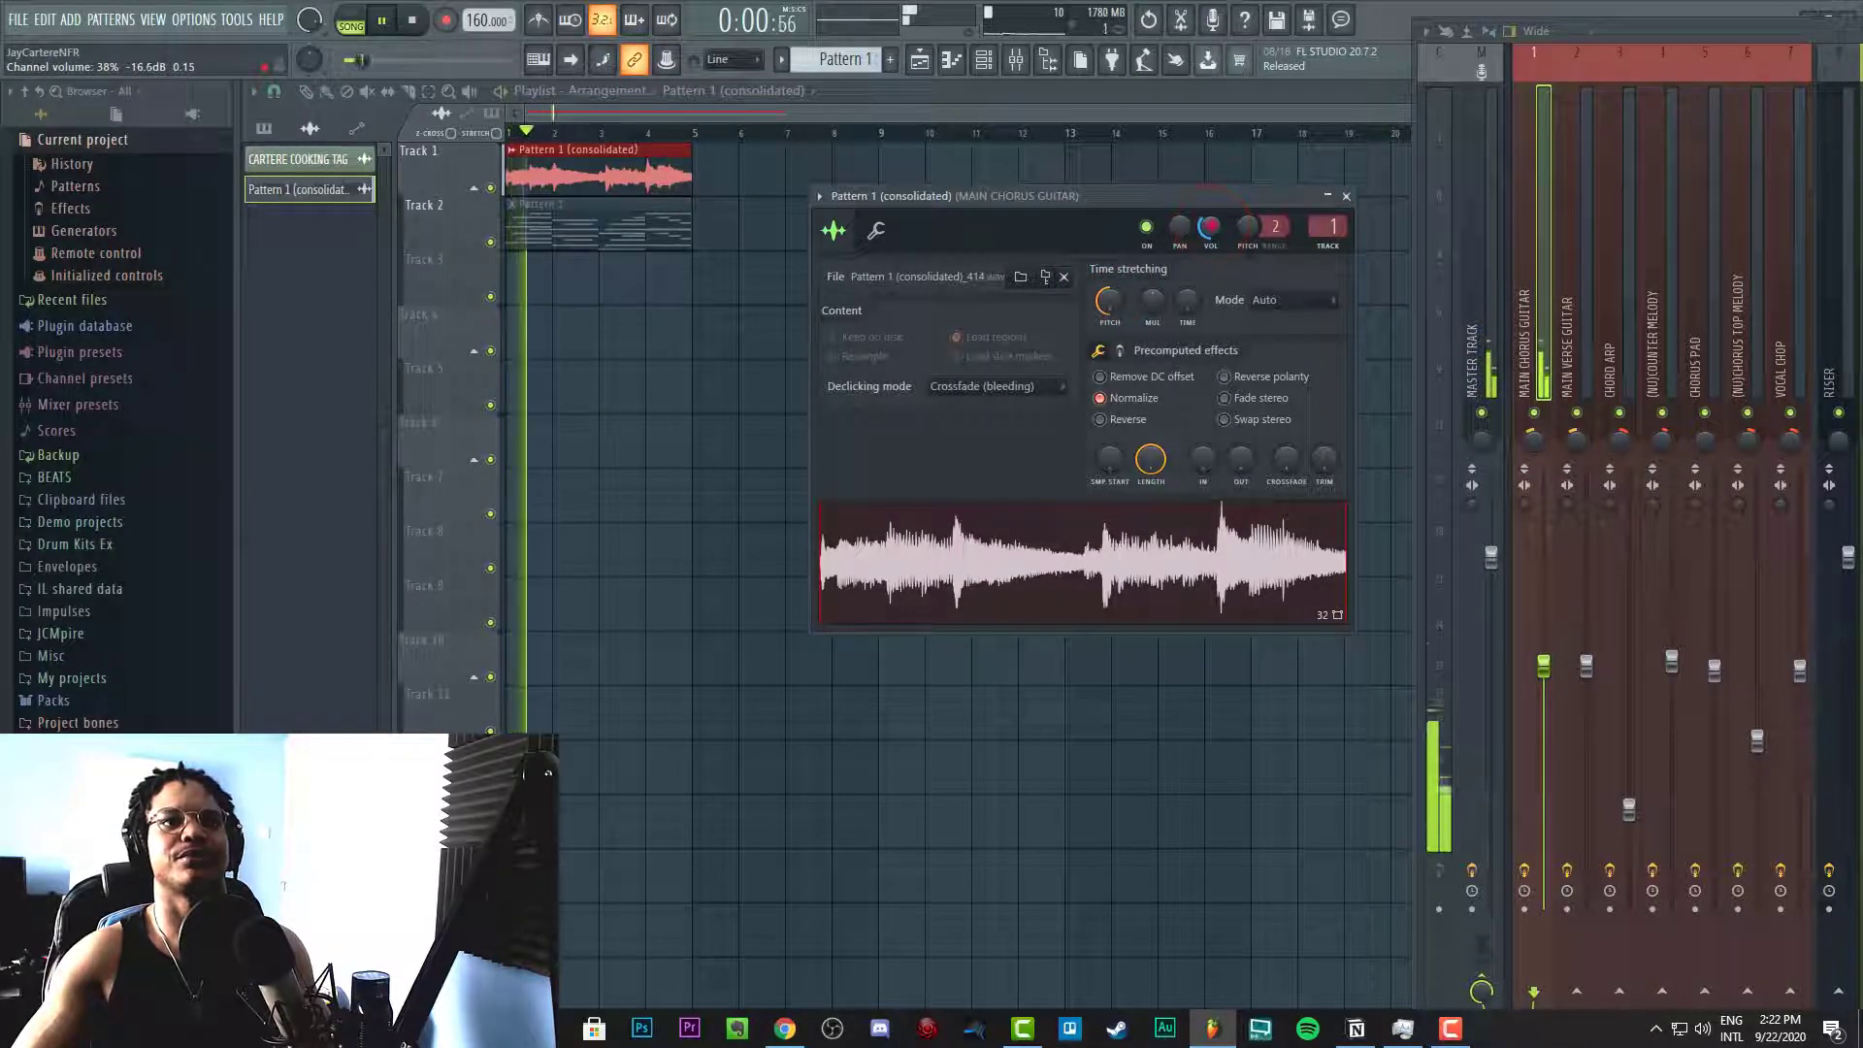
drag(1211, 226, 1213, 225)
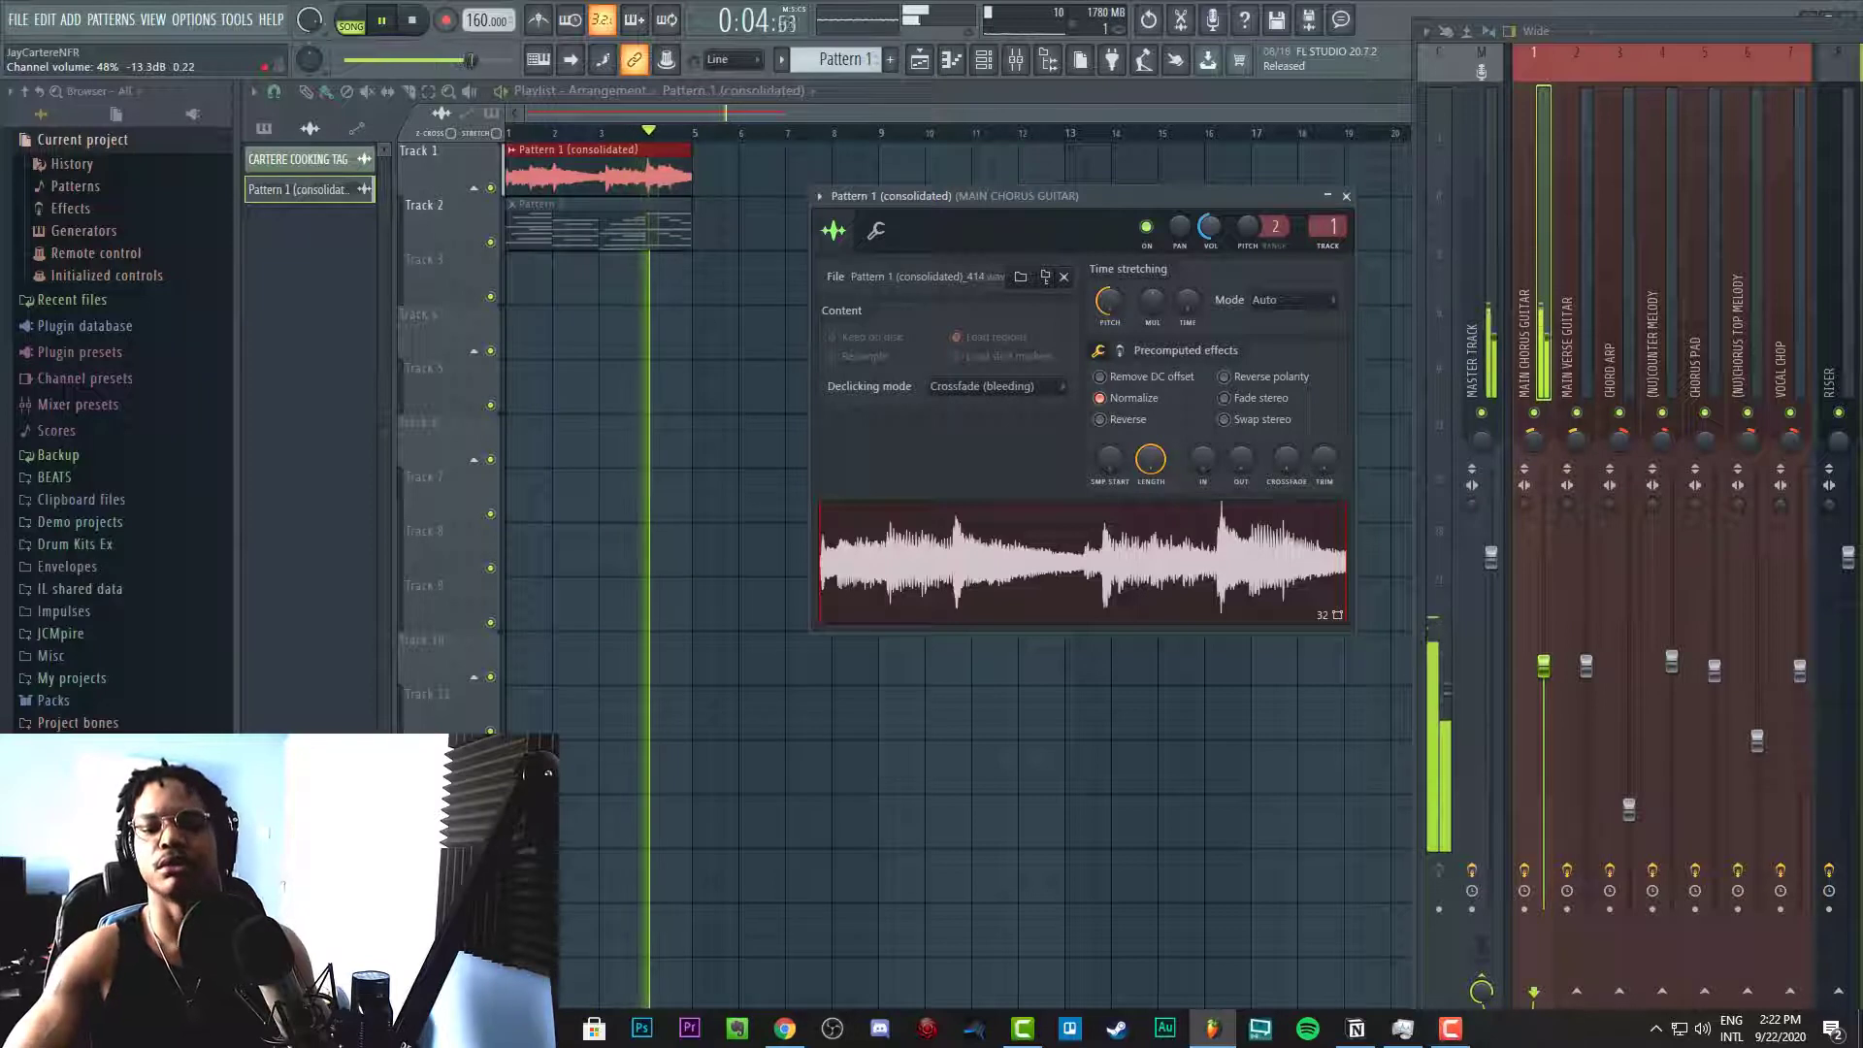
key(space)
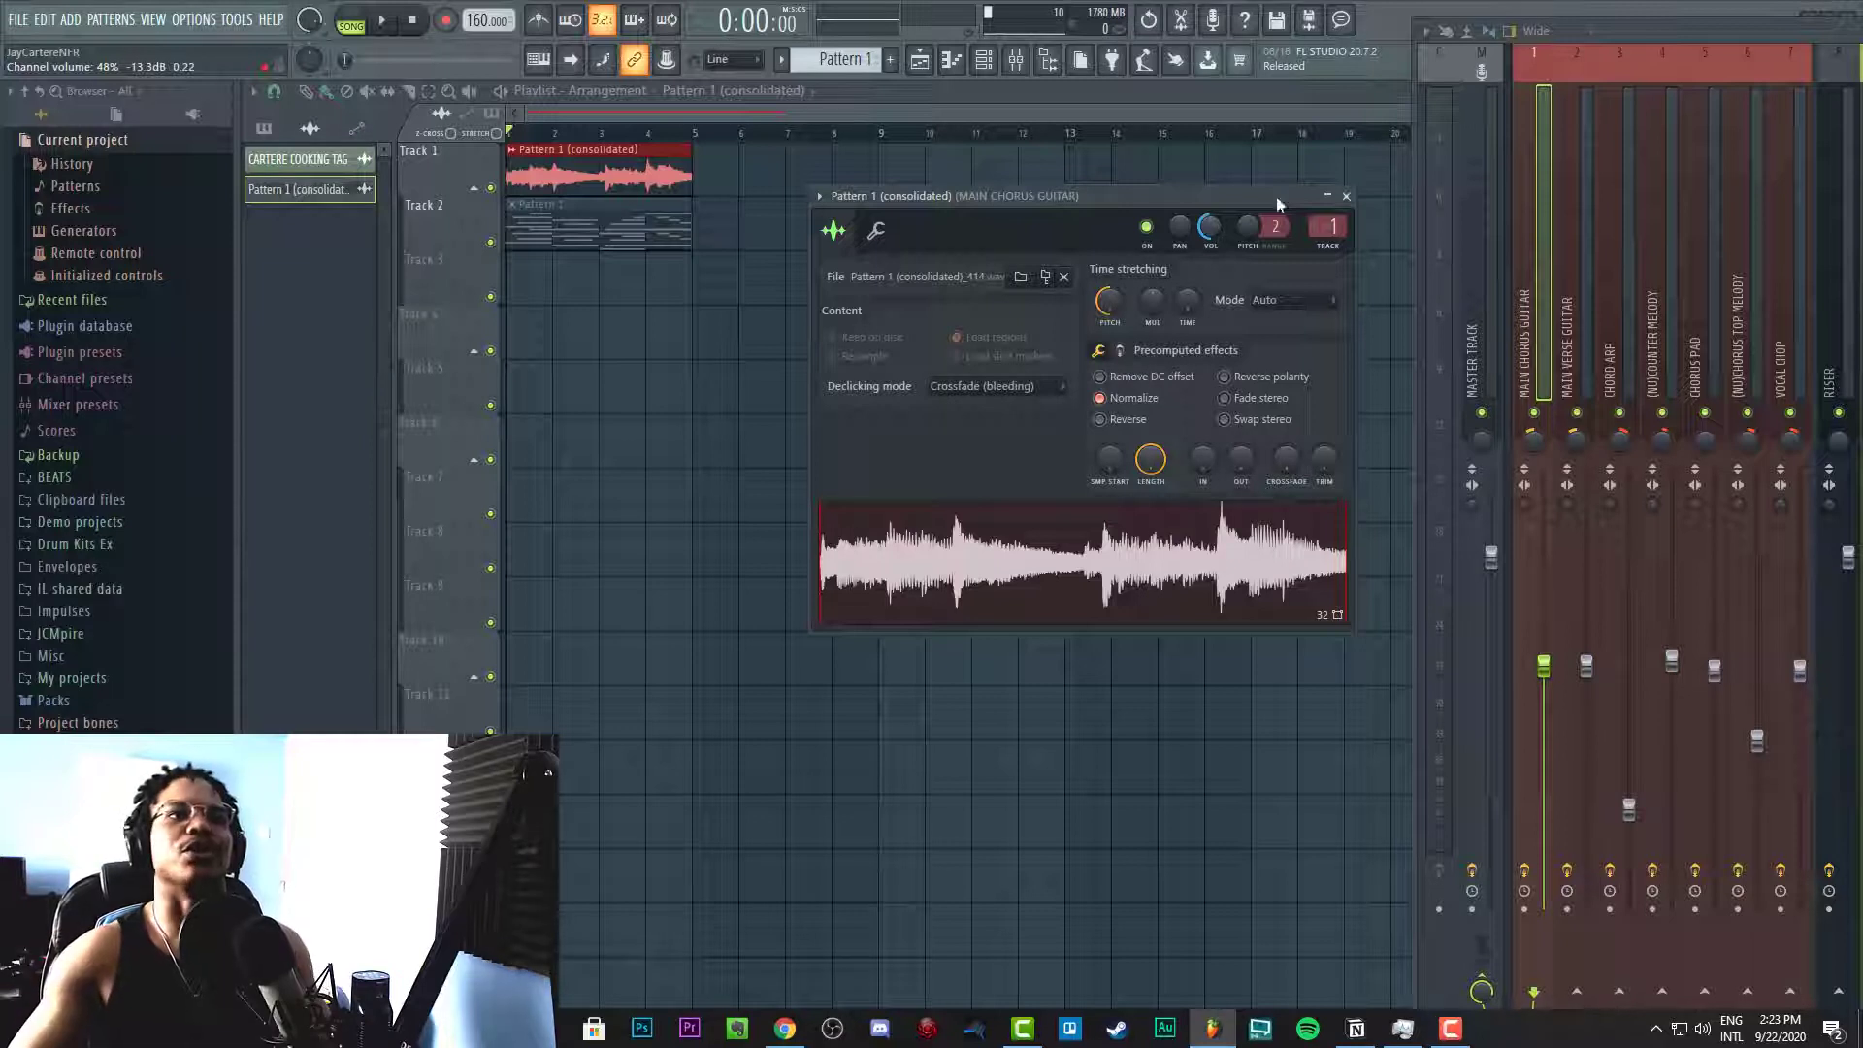
click(1348, 198)
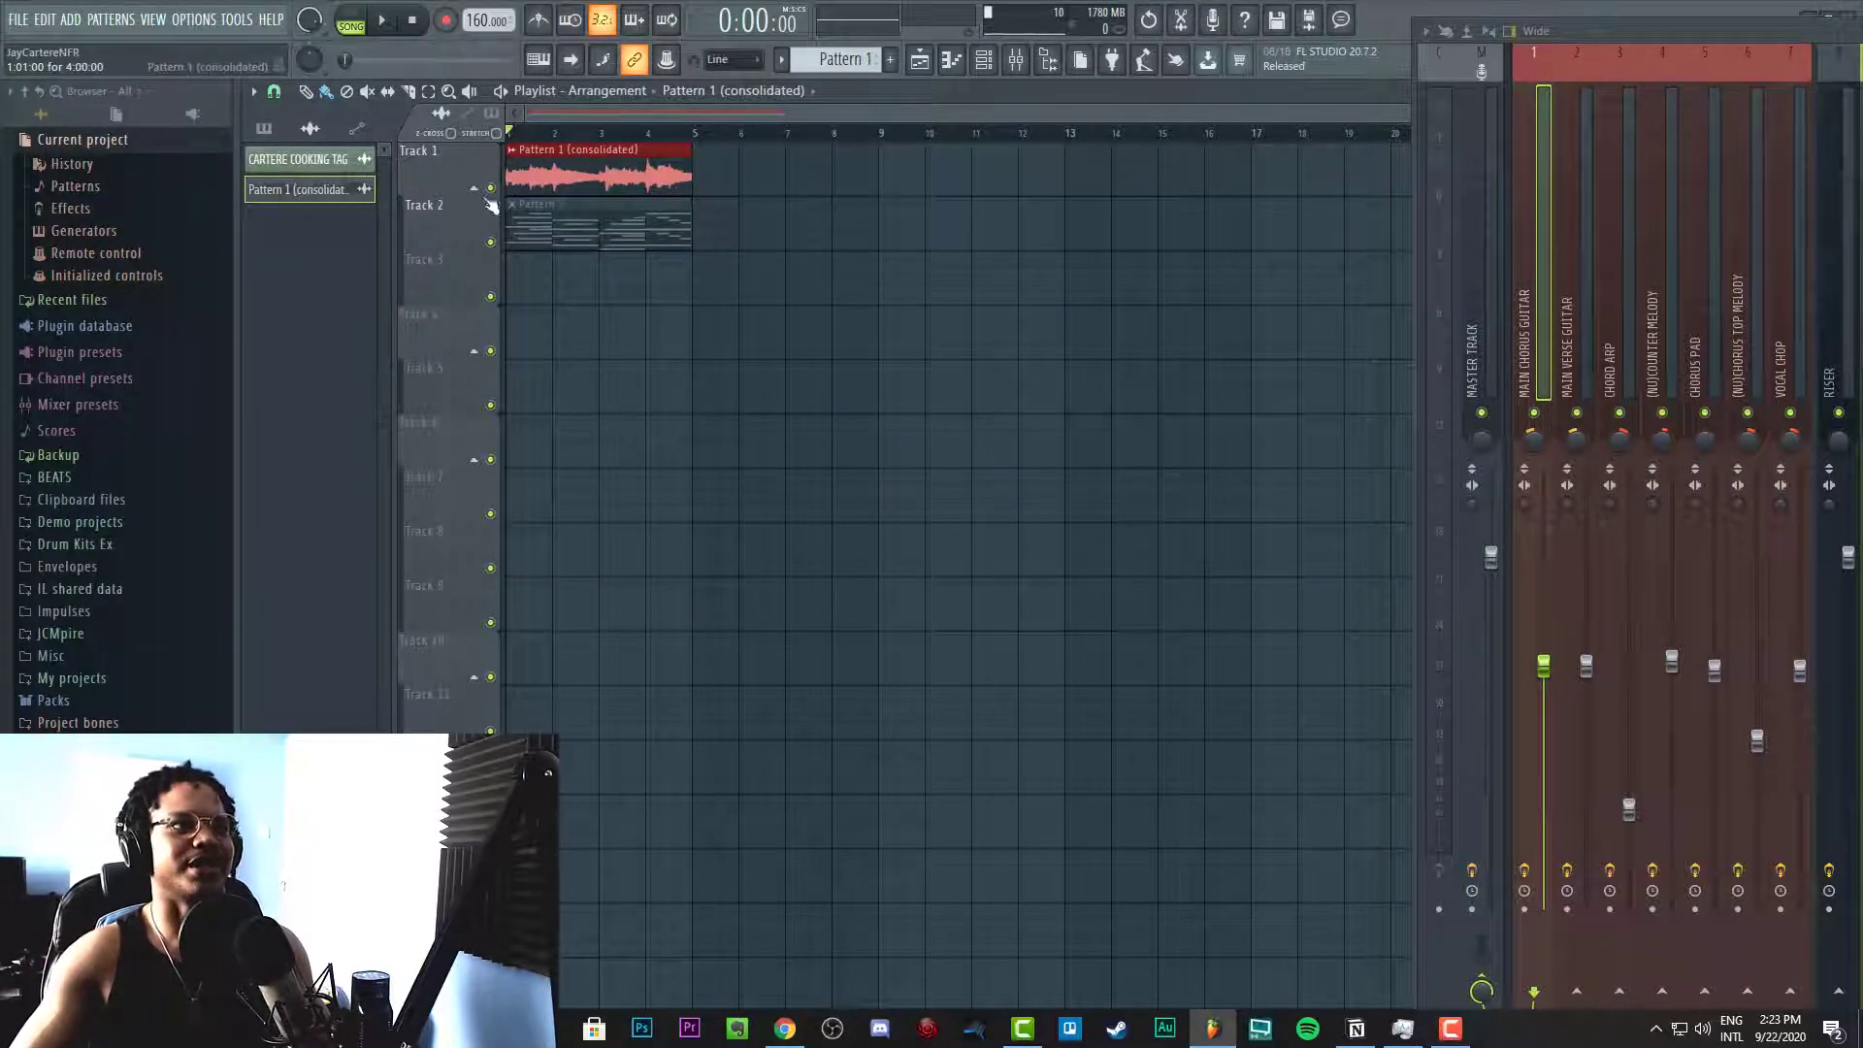
Audition the pitched-down guitar clip in the playlist and review its channel settings
key(space)
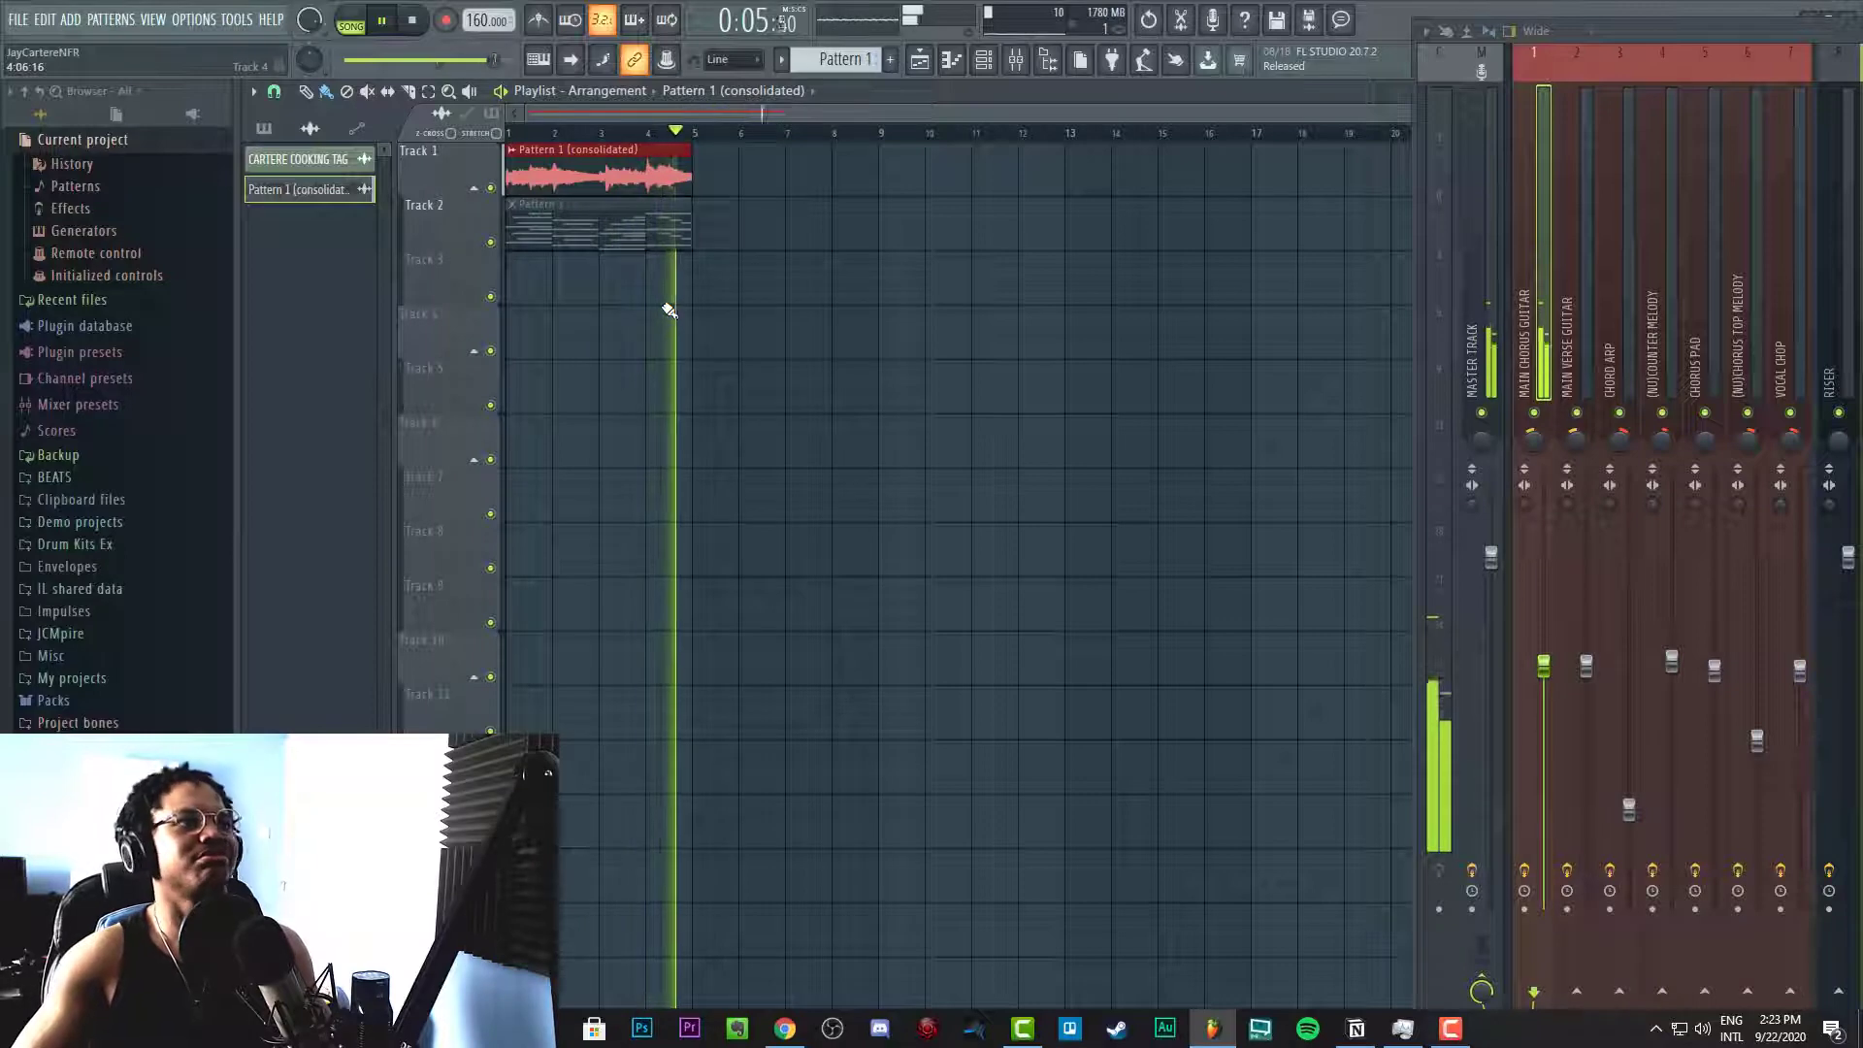
key(space)
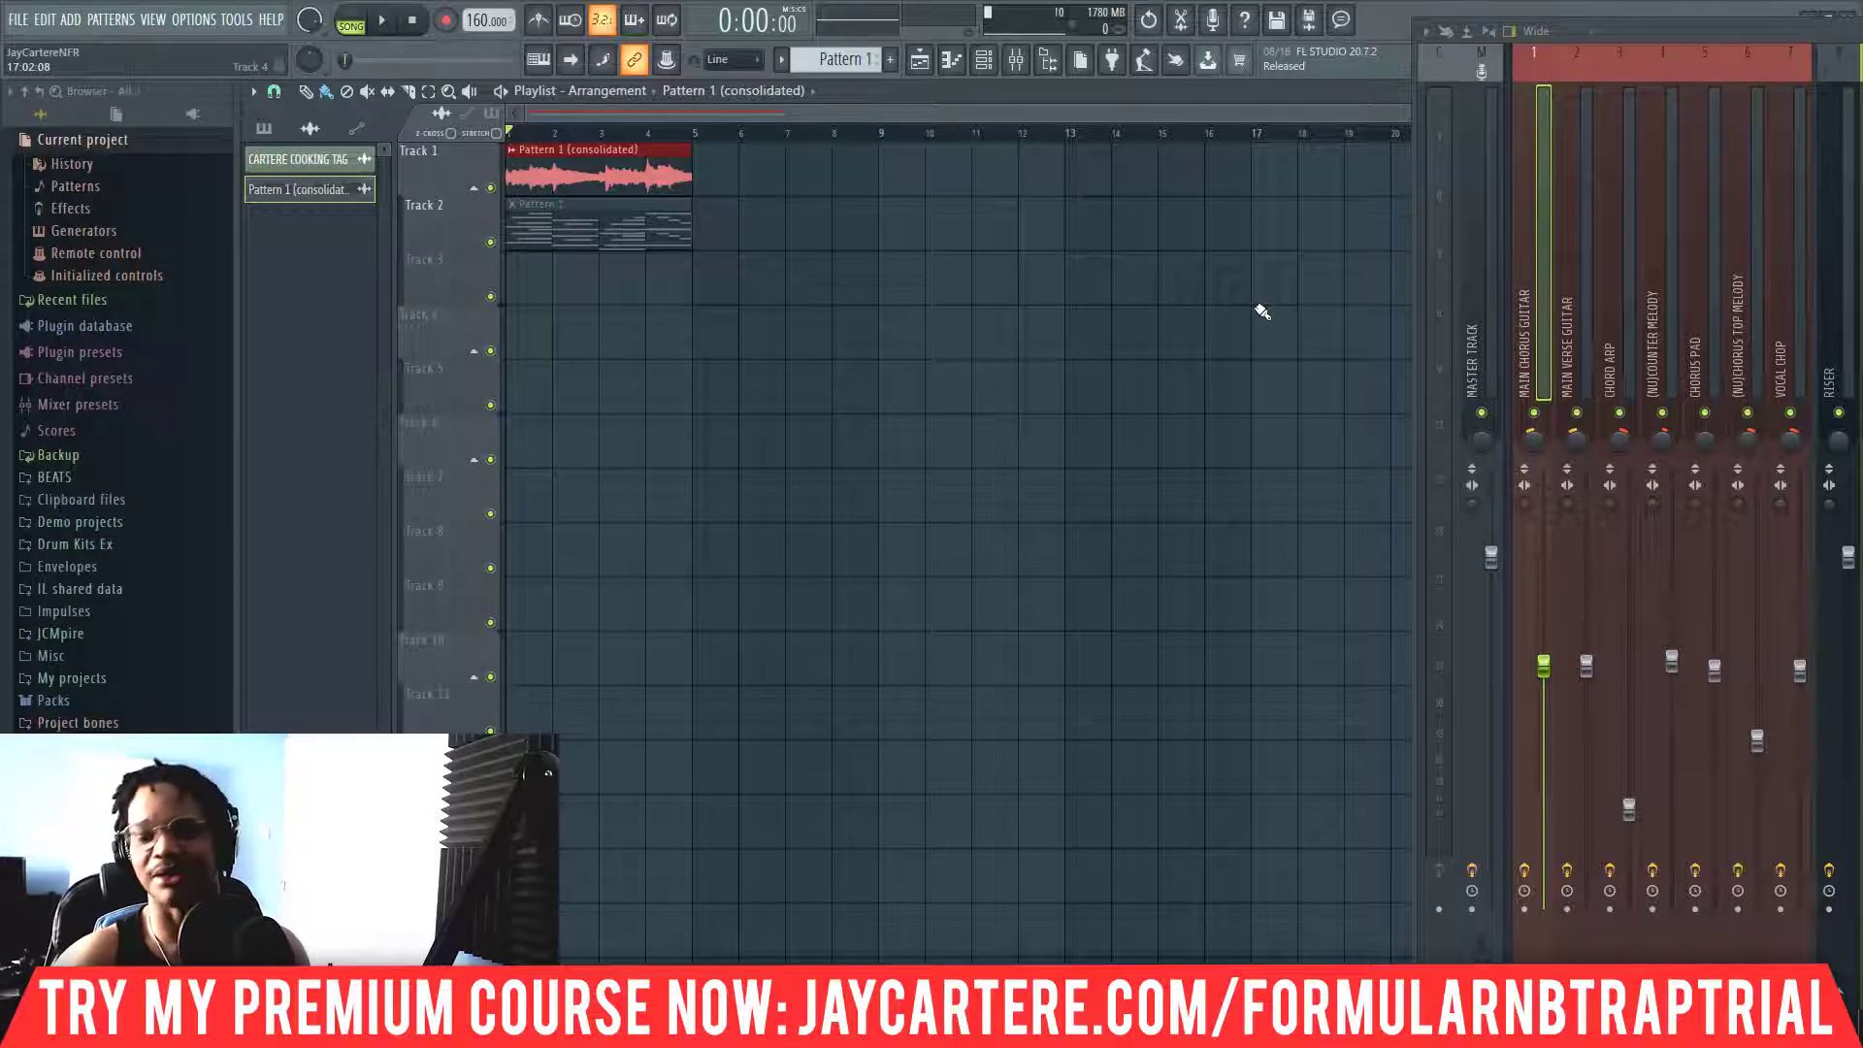
double_click(644, 171)
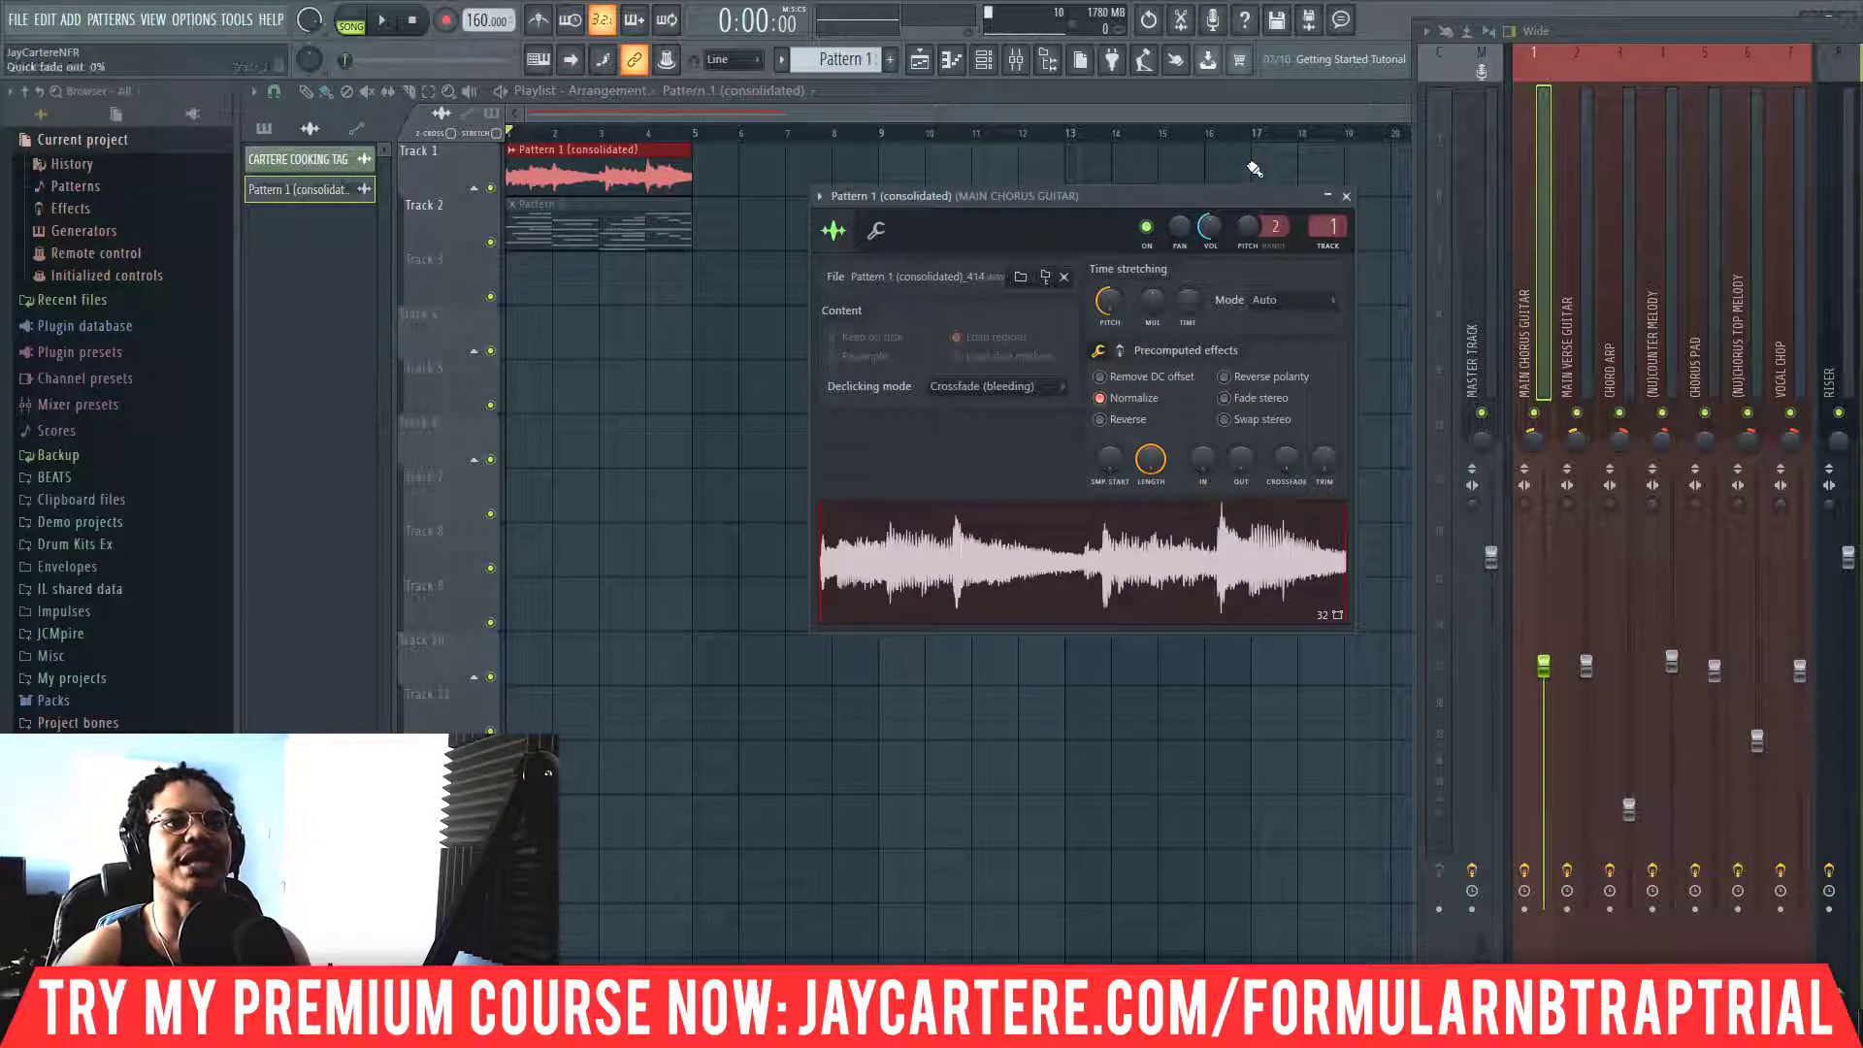
click(1348, 197)
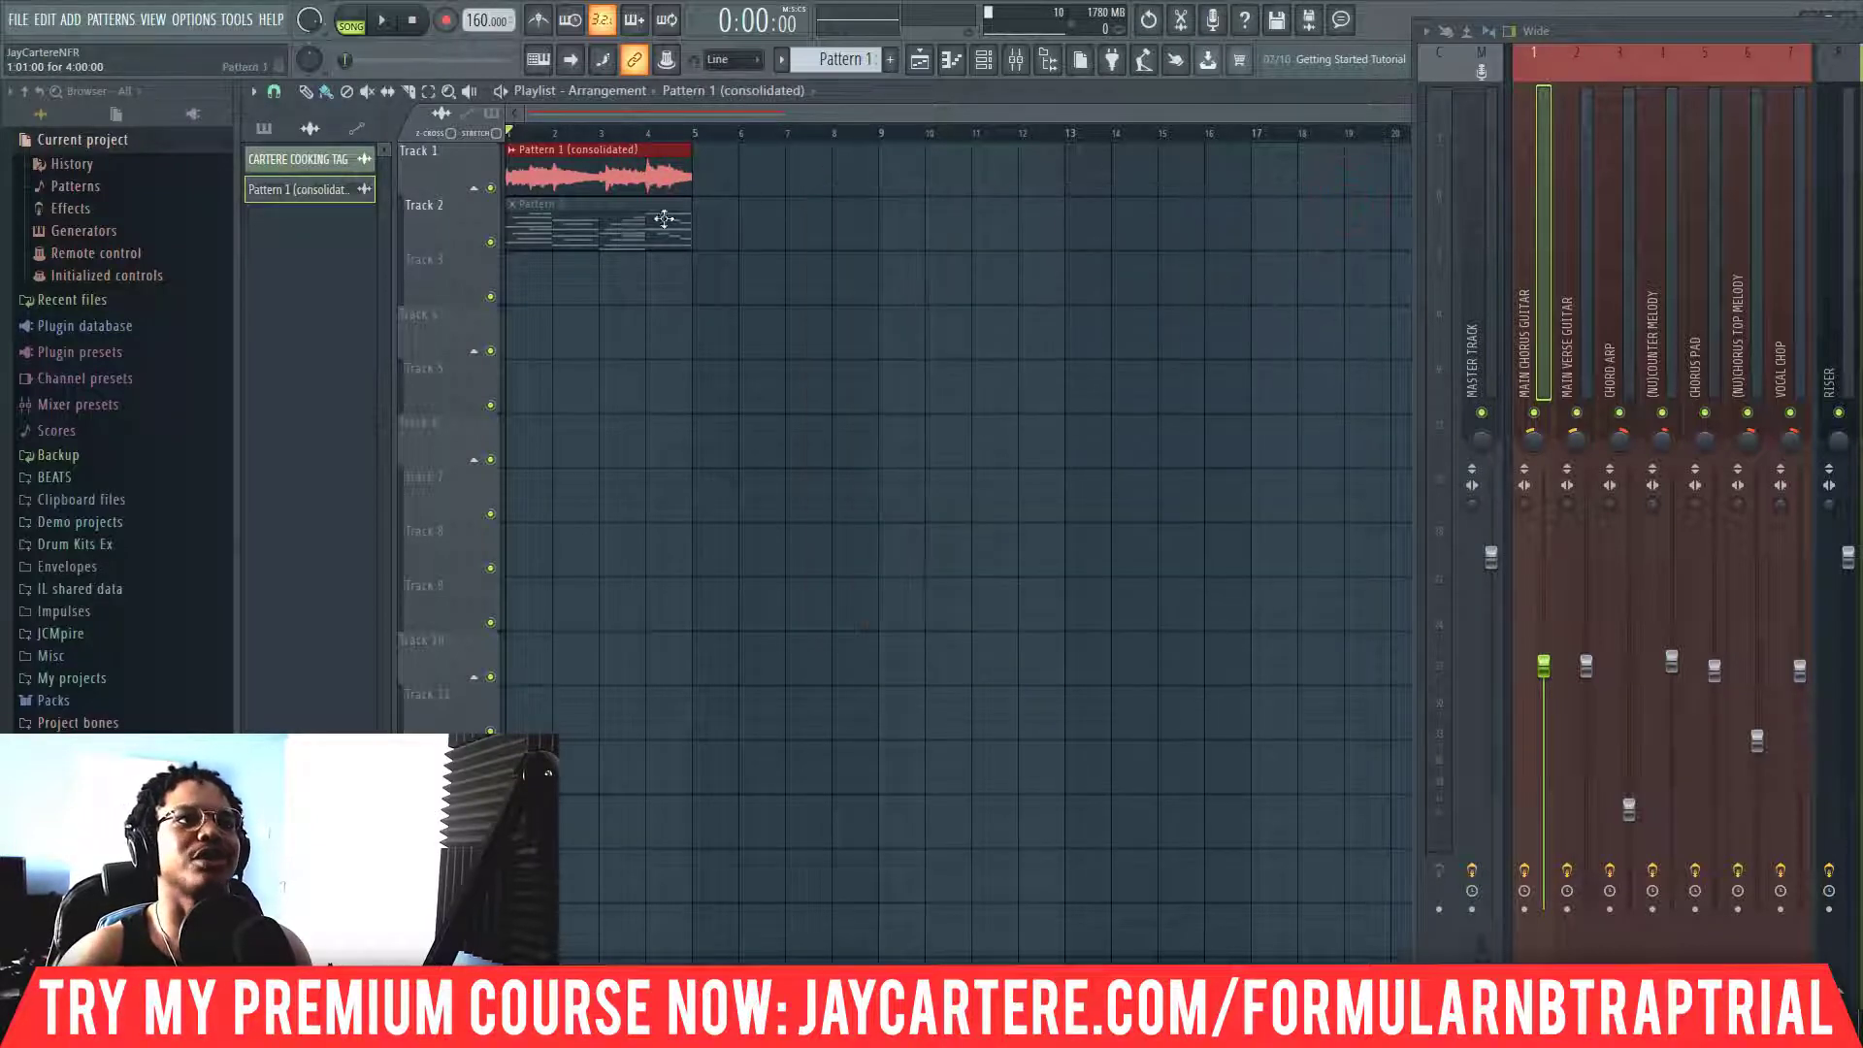